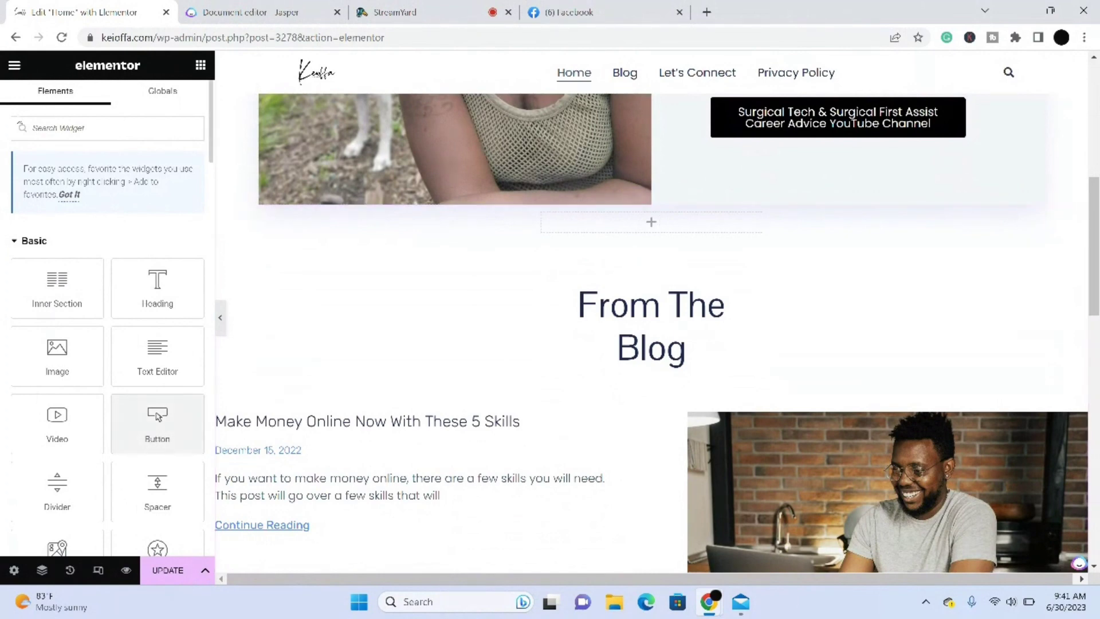
# Step: Find the Social Icons widget with the search term "social" and add it to the end of the page
pyautogui.click(90, 131)
pyautogui.write('social')
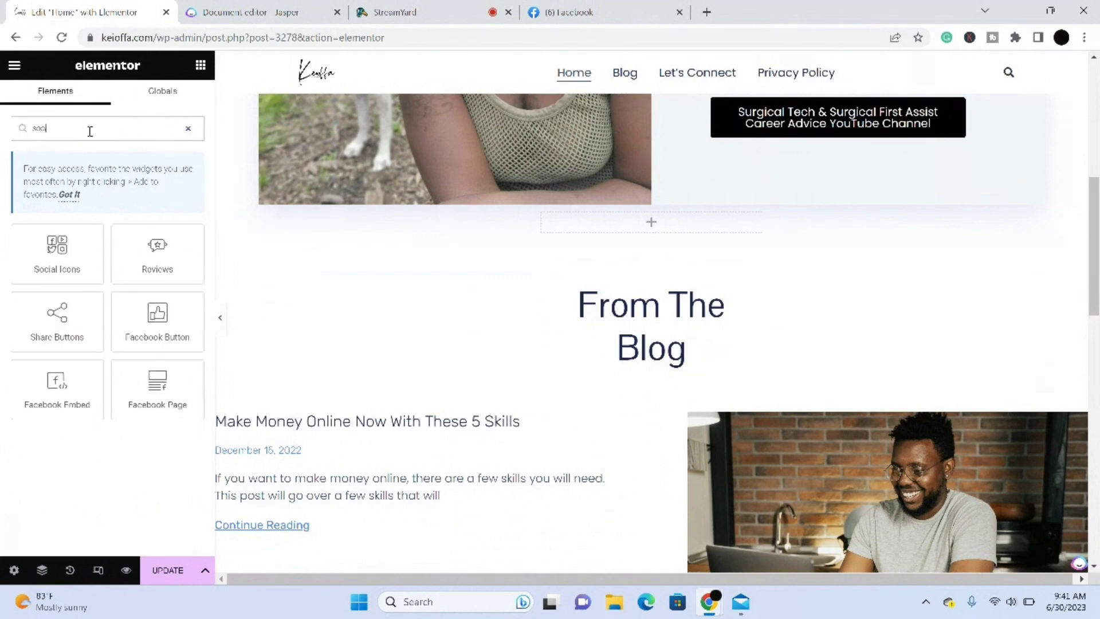
pyautogui.click(60, 256)
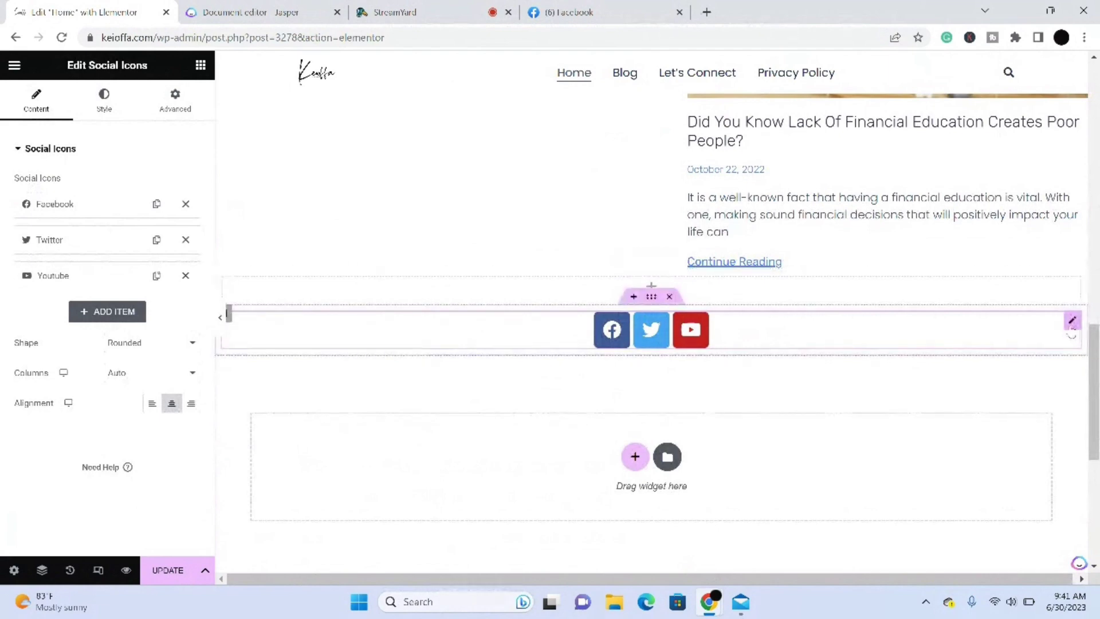
# Step: Move the Social Icons widget in the Navigator structure from the last section into the From The Blog section's column
pyautogui.rightClick(1071, 324)
pyautogui.click(1010, 547)
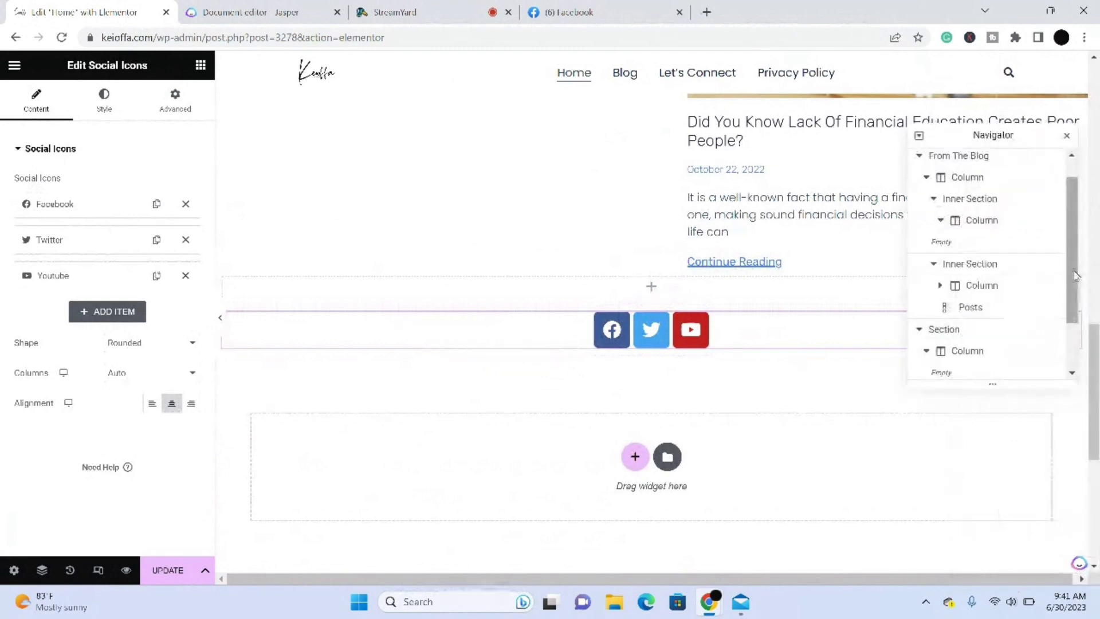
pyautogui.moveTo(1075, 276); pyautogui.dragTo(1075, 319)
pyautogui.click(1037, 348)
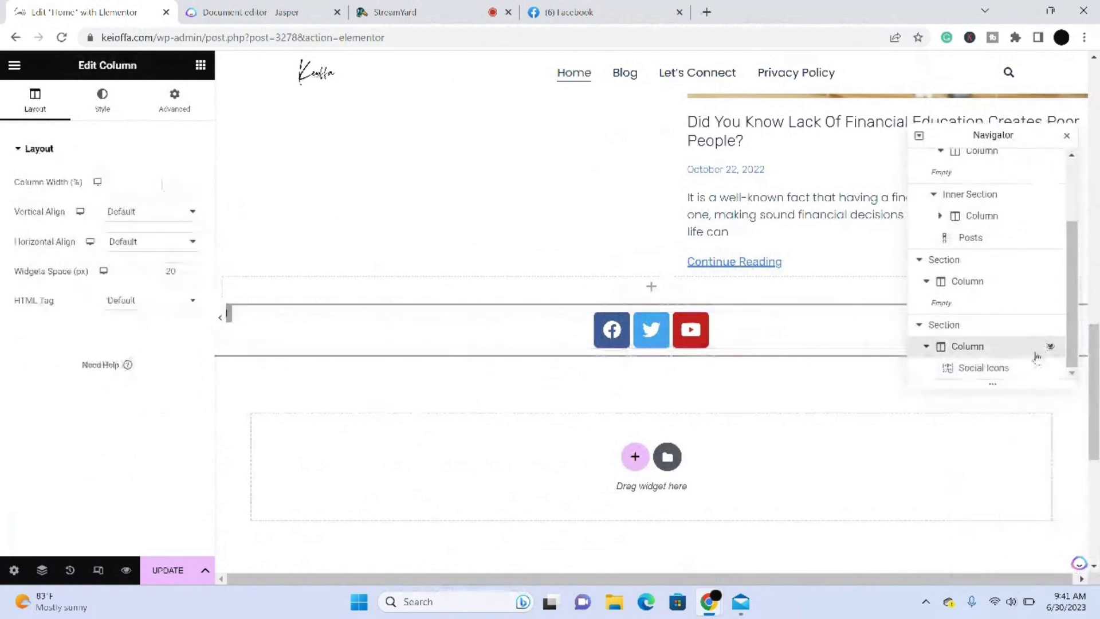
pyautogui.moveTo(1022, 370); pyautogui.dragTo(965, 169)
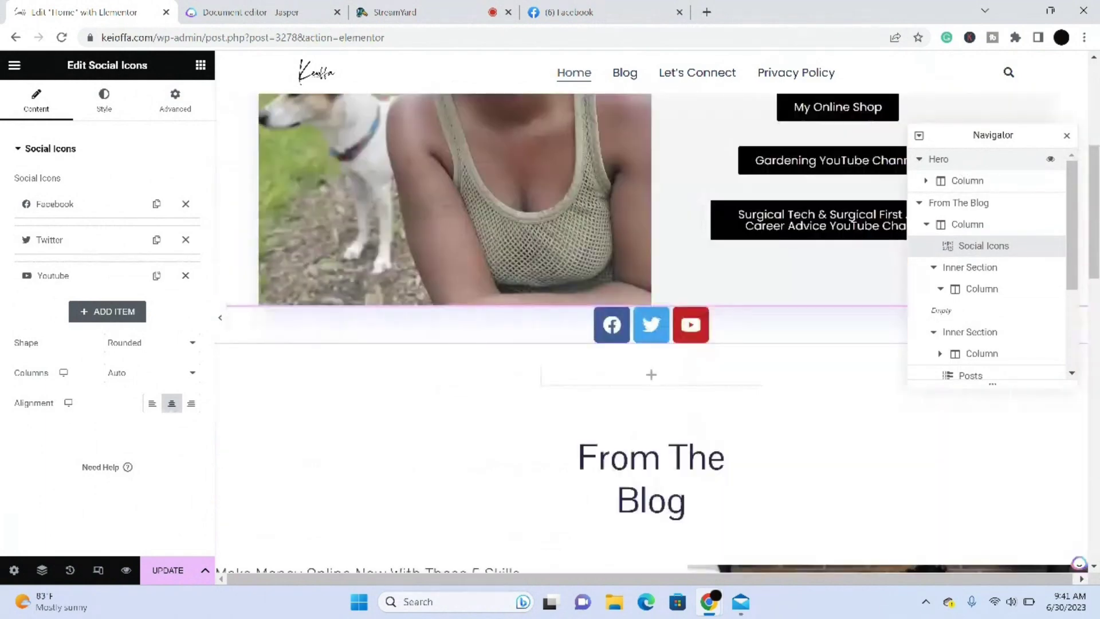
# Step: Reorder the Social Icons widget in the Navigator to sit below the empty inner section, and close the Navigator
pyautogui.moveTo(983, 246)
pyautogui.mouseDown()
pyautogui.moveTo(991, 267)
pyautogui.moveTo(977, 265)
pyautogui.mouseUp()
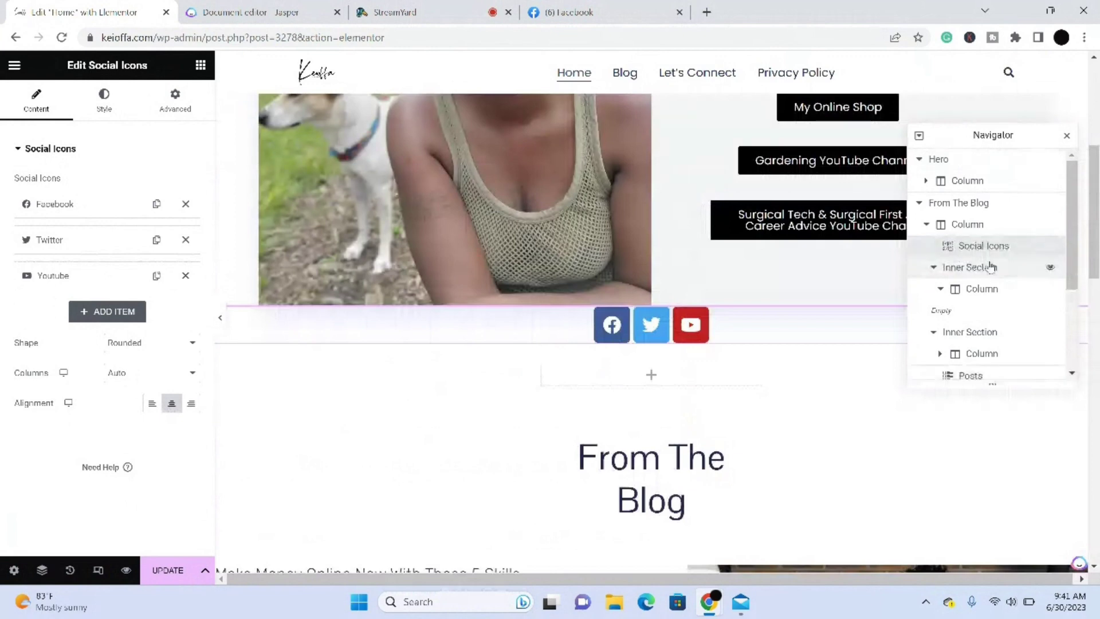
pyautogui.click(976, 236)
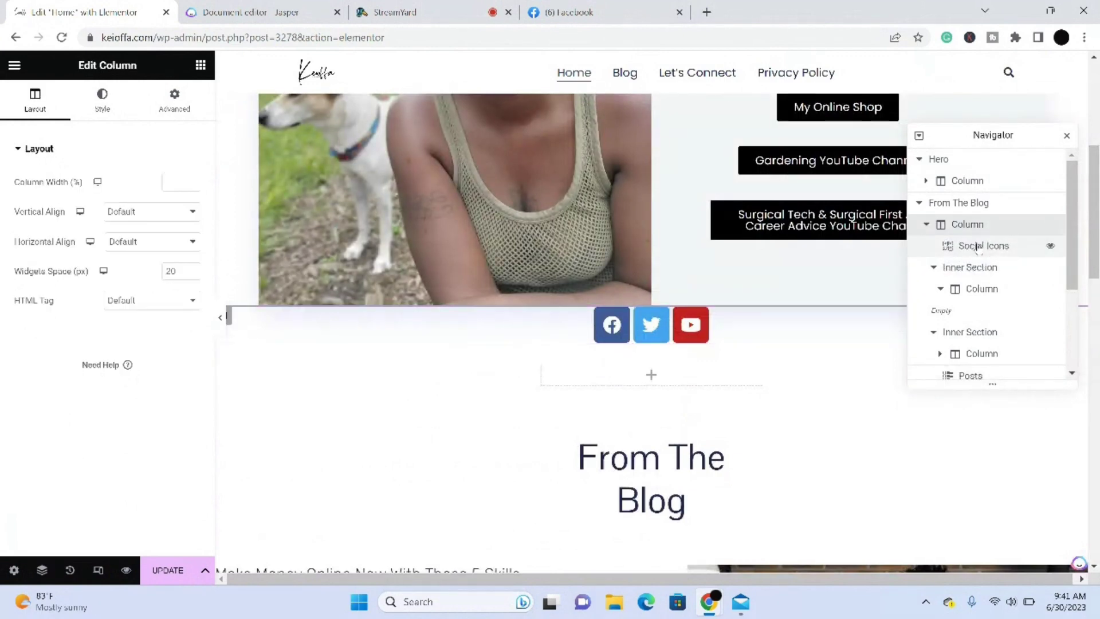
pyautogui.moveTo(977, 245); pyautogui.dragTo(988, 285)
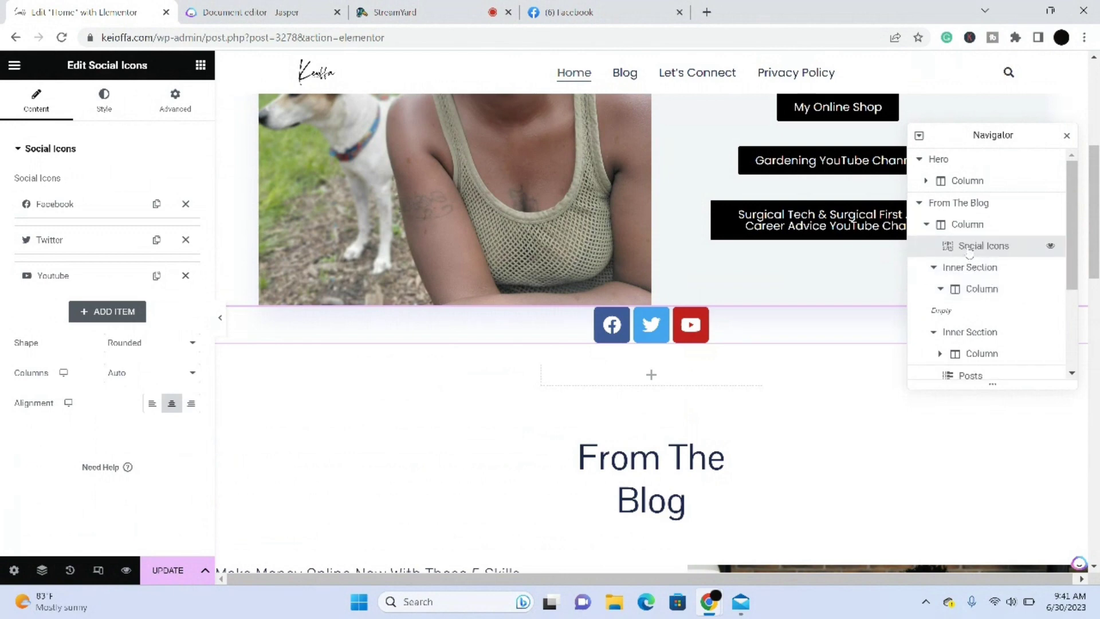
pyautogui.moveTo(981, 246); pyautogui.dragTo(983, 310)
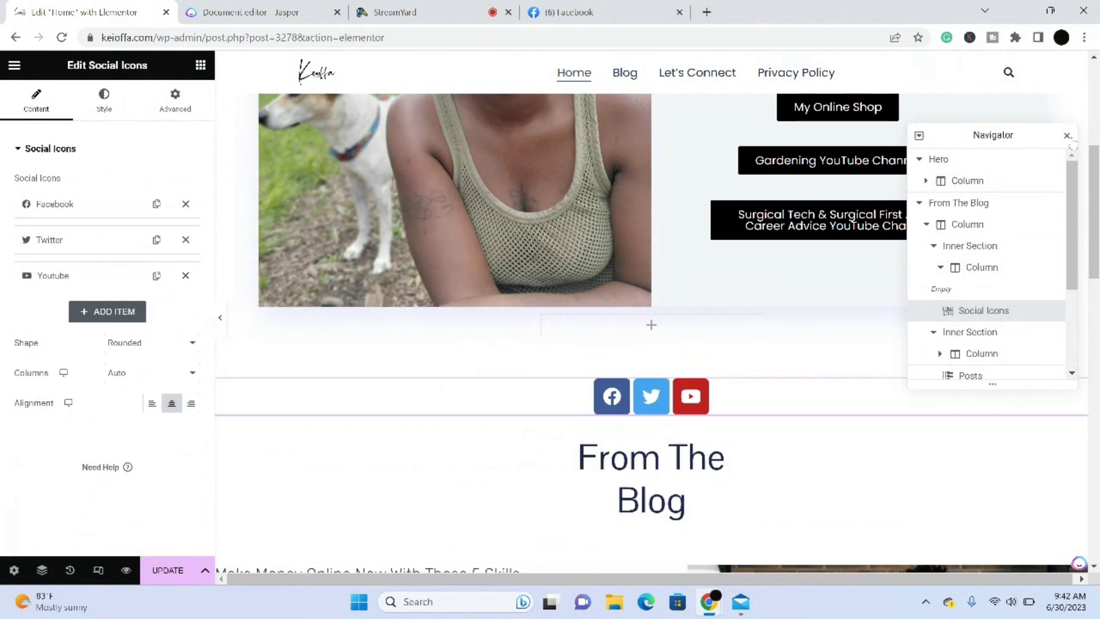
pyautogui.click(1068, 137)
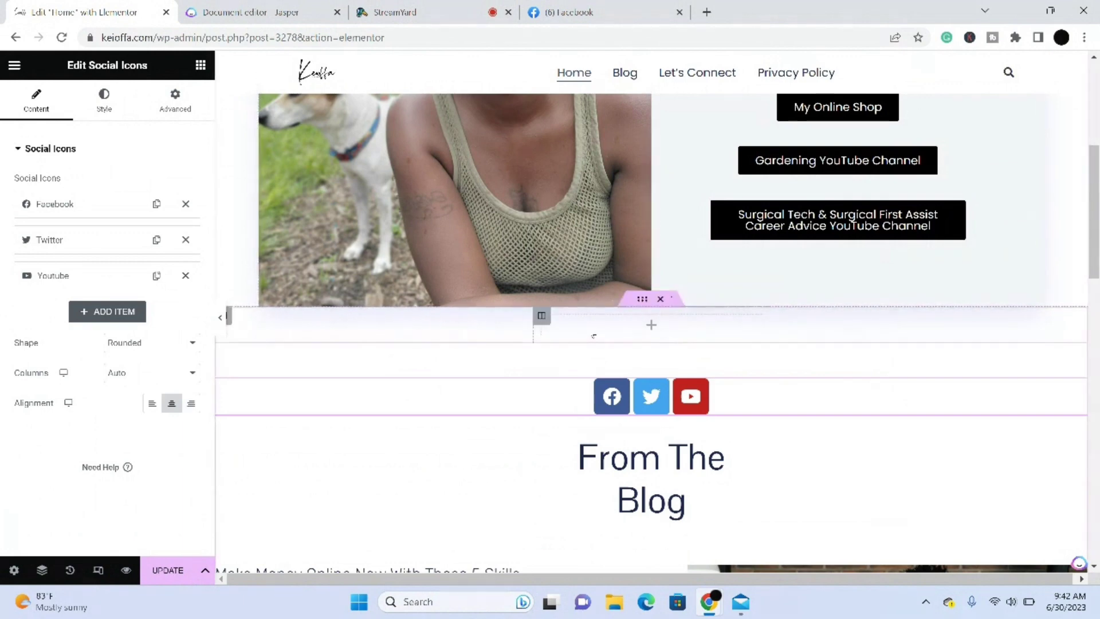
# Step: Delete the empty inner column below the hero section, and place the Social Icons widget in the empty drop area there
pyautogui.rightClick(712, 342)
pyautogui.click(757, 319)
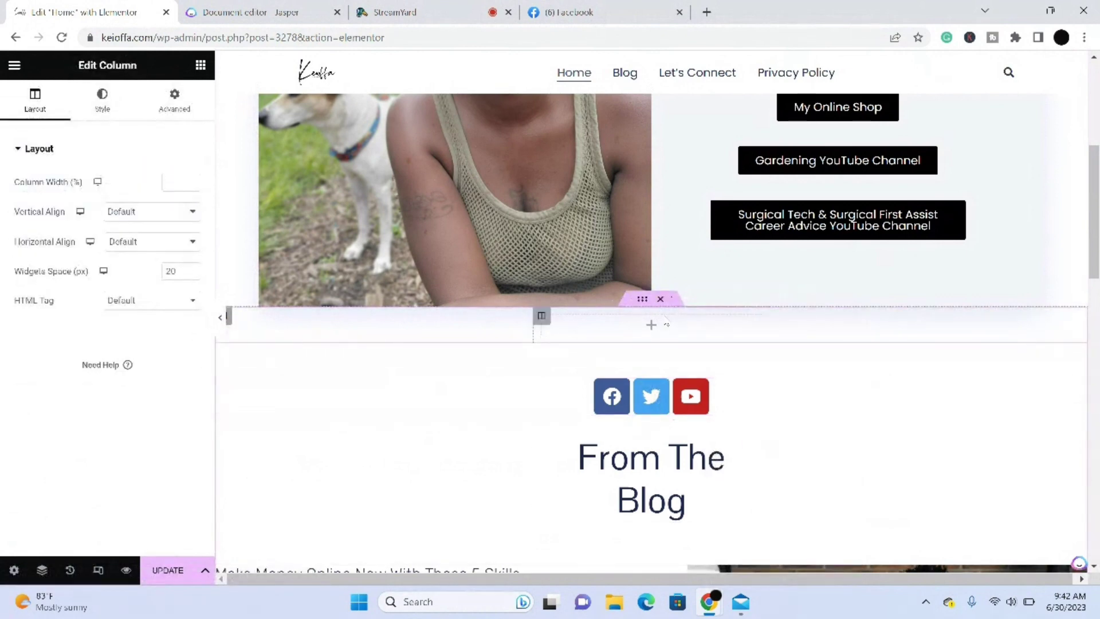
pyautogui.rightClick(667, 324)
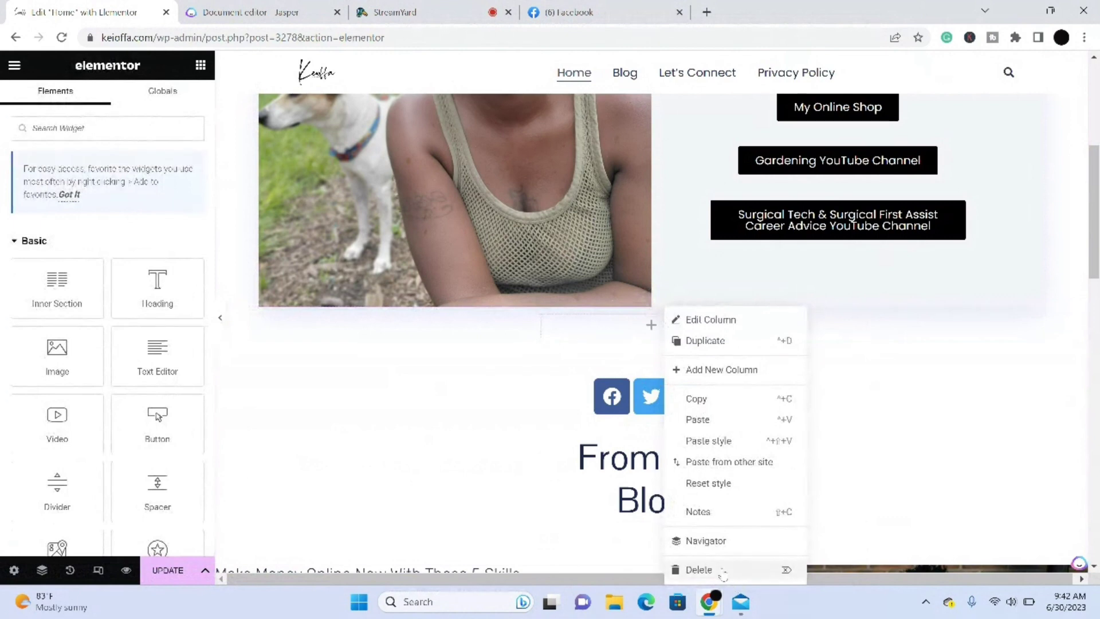
pyautogui.click(723, 574)
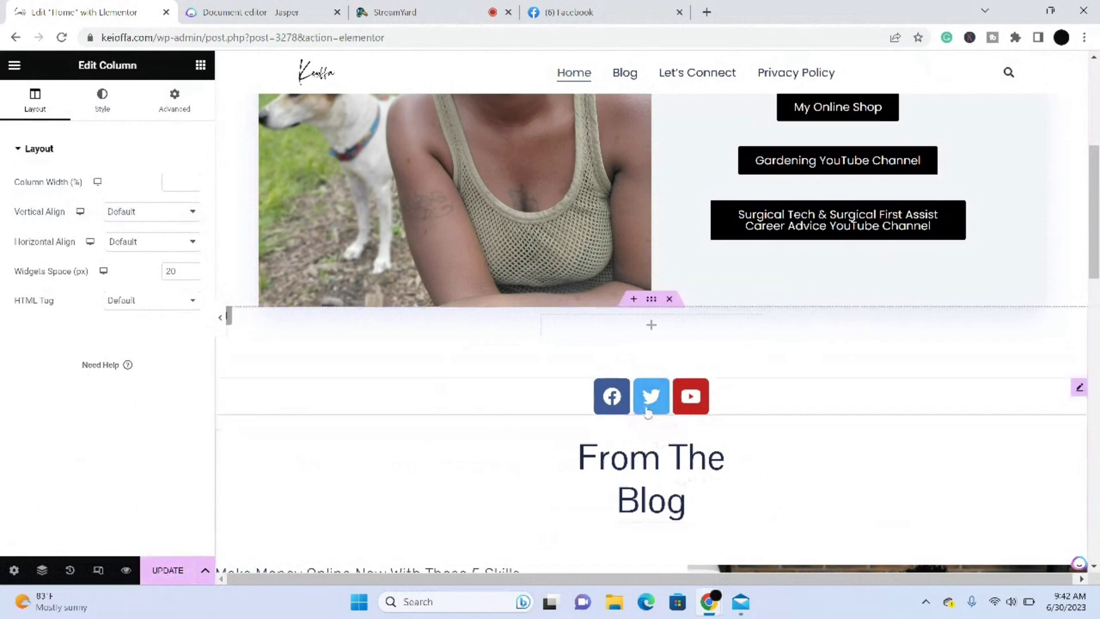
pyautogui.moveTo(648, 411); pyautogui.dragTo(640, 326)
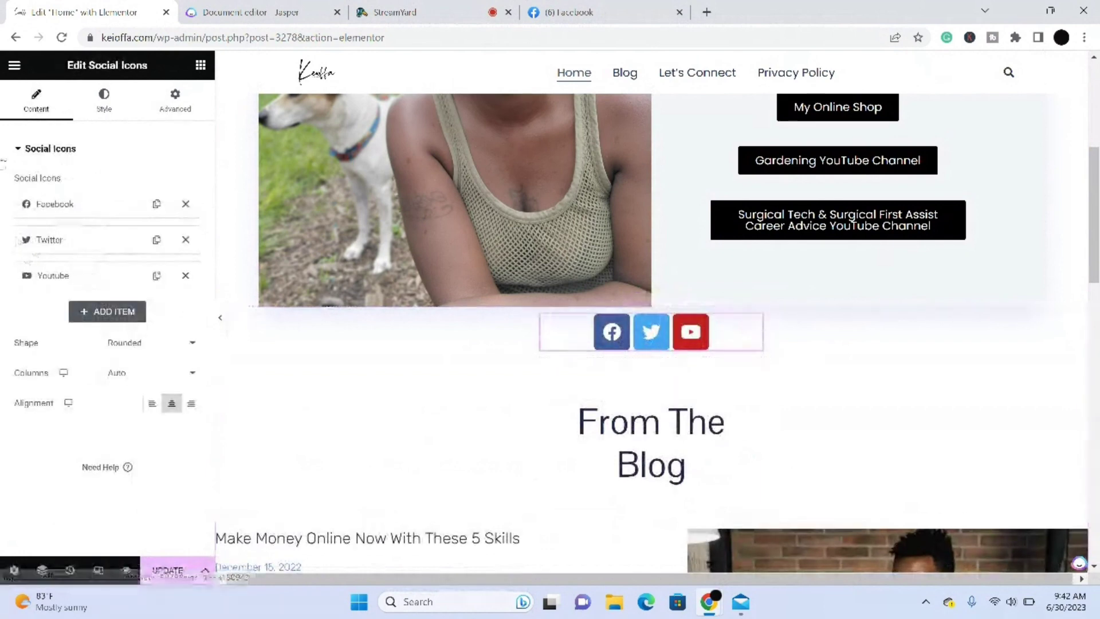
# Step: Set the Facebook icon's link to the copied Facebook profile URL
pyautogui.click(89, 204)
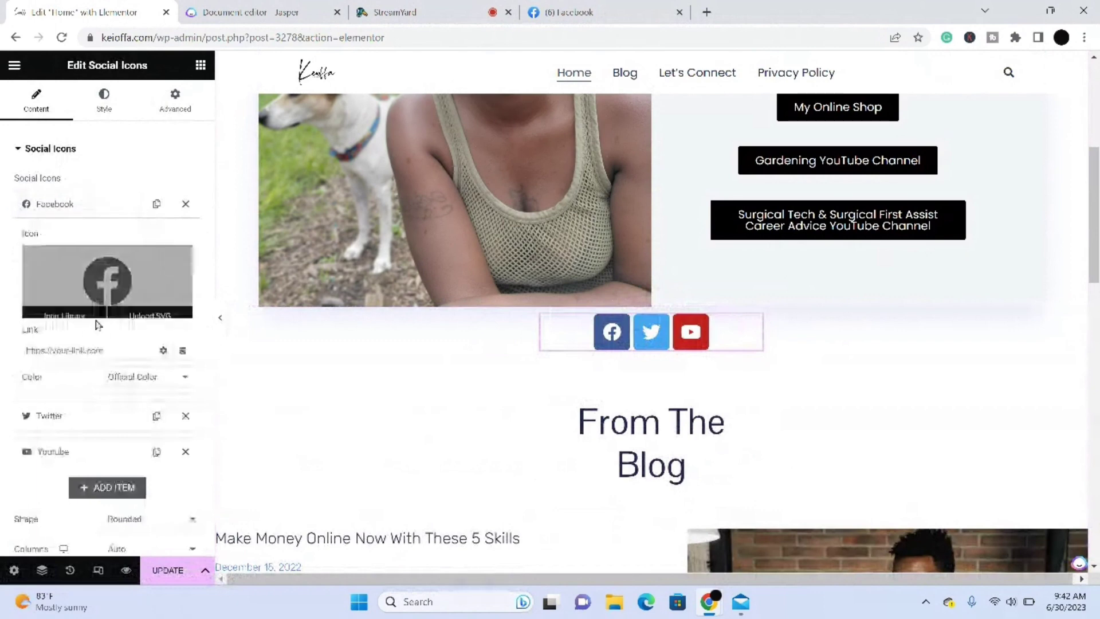
pyautogui.click(109, 351)
pyautogui.hotkey('ctrl', 'v')
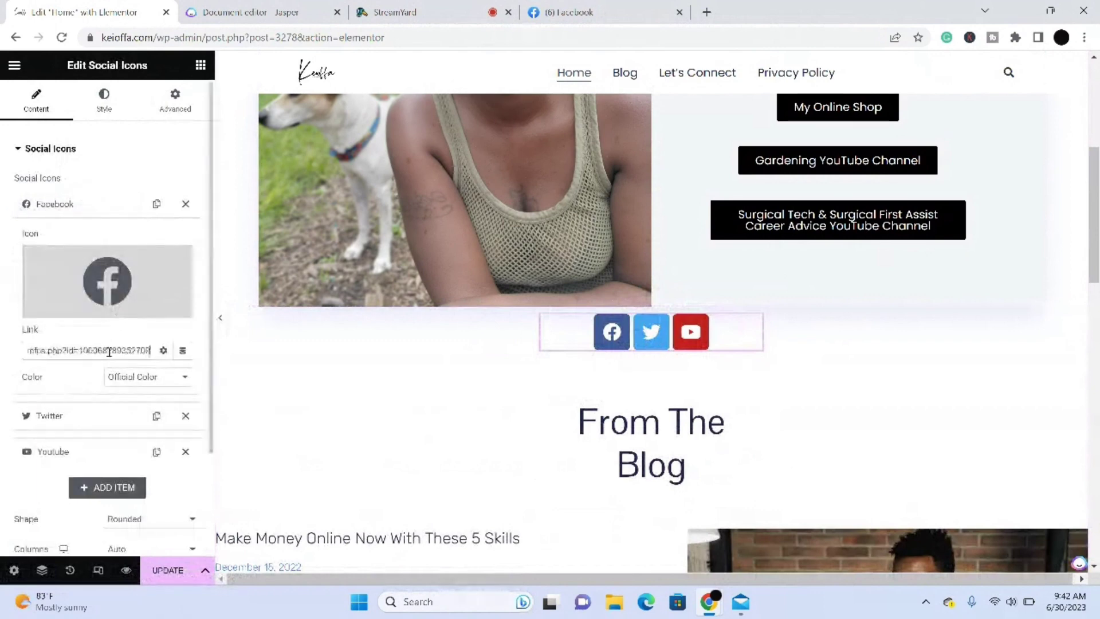
pyautogui.click(114, 416)
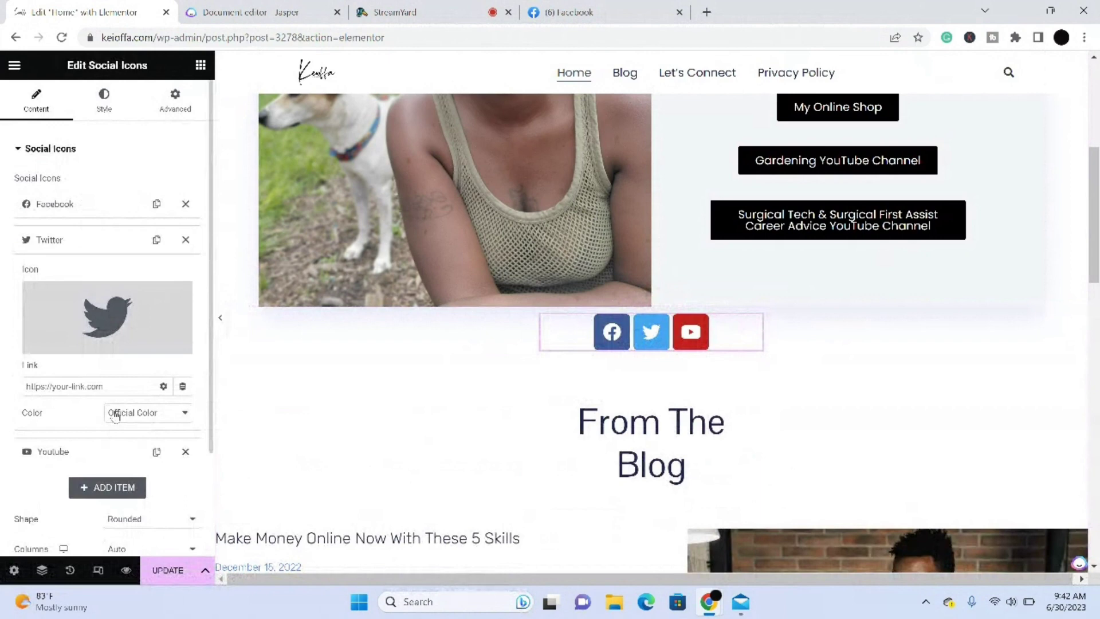
pyautogui.click(91, 381)
pyautogui.write('http')
pyautogui.write('s://Keioffa')
pyautogui.write('.com/keioffa')
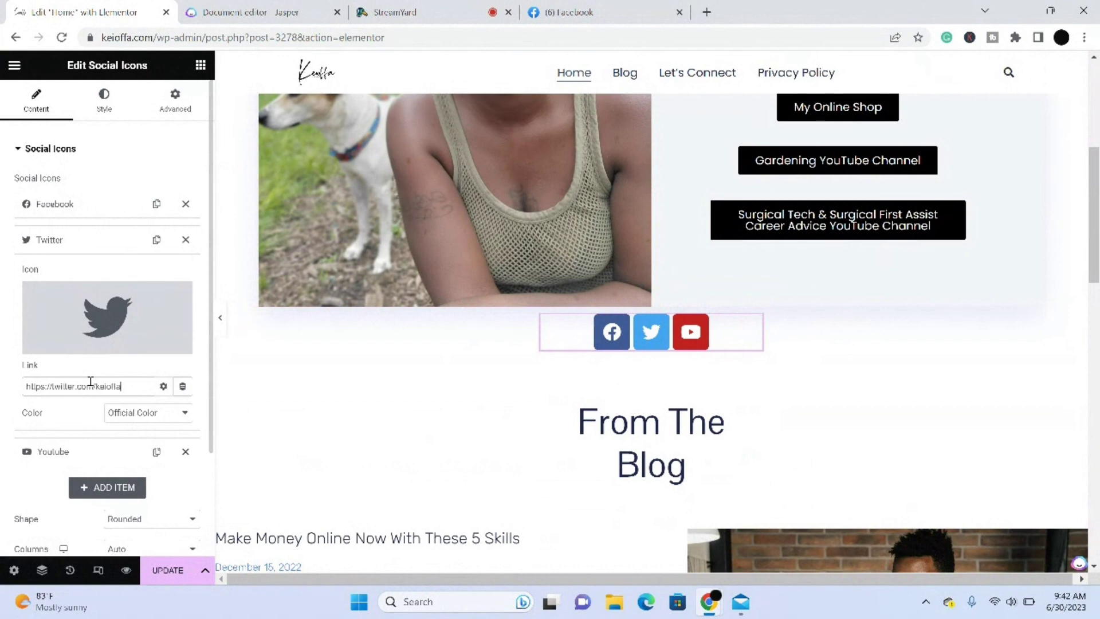
pyautogui.click(90, 454)
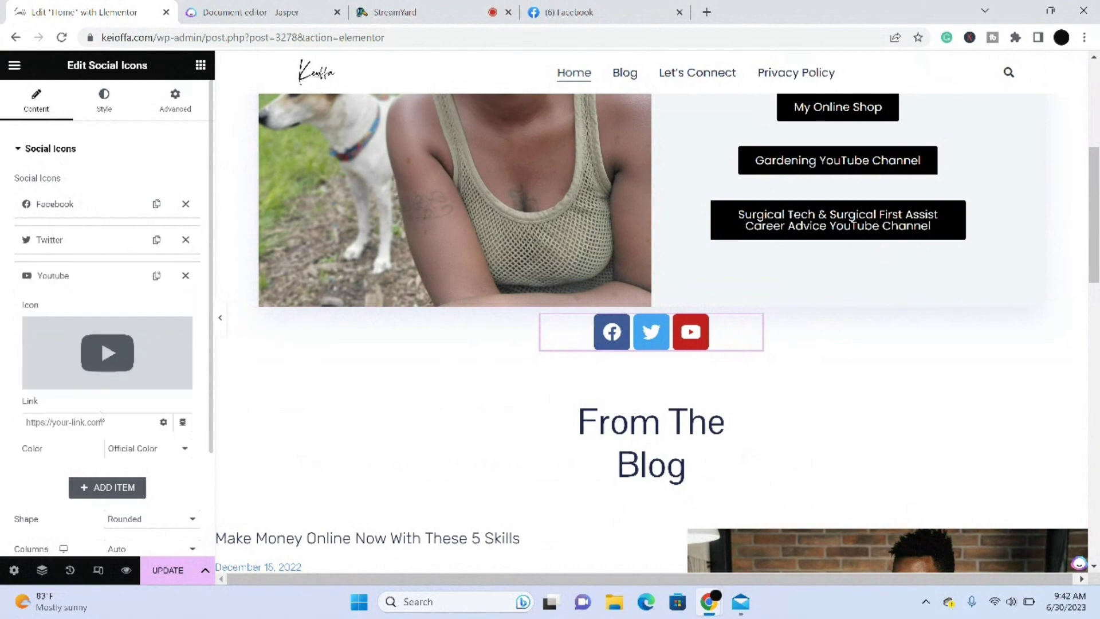
pyautogui.click(108, 427)
pyautogui.write('https')
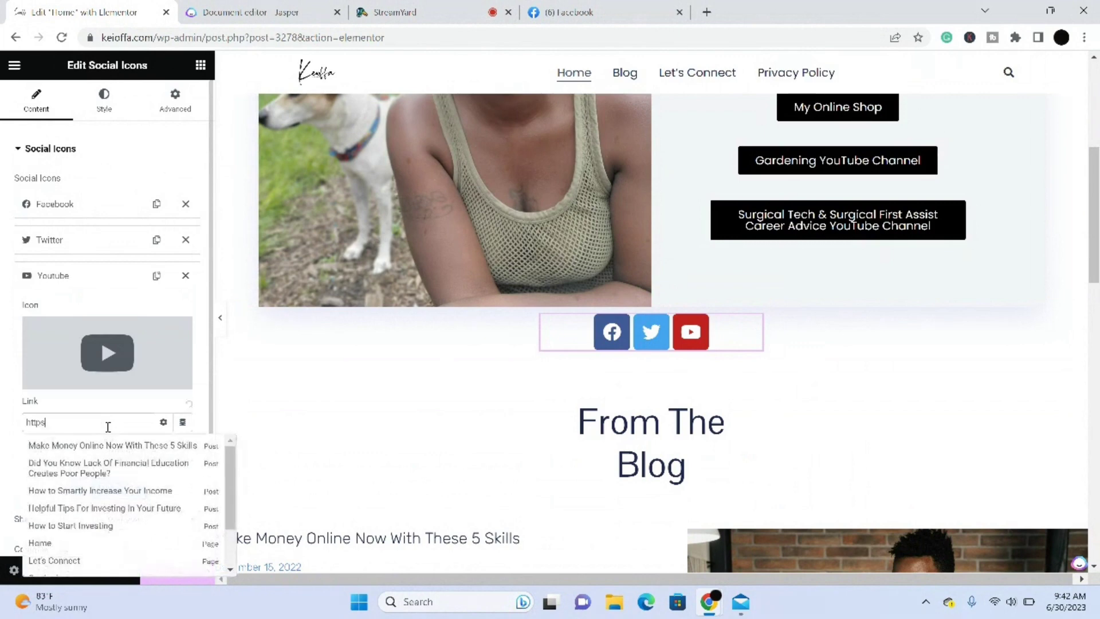
pyautogui.write('://your')
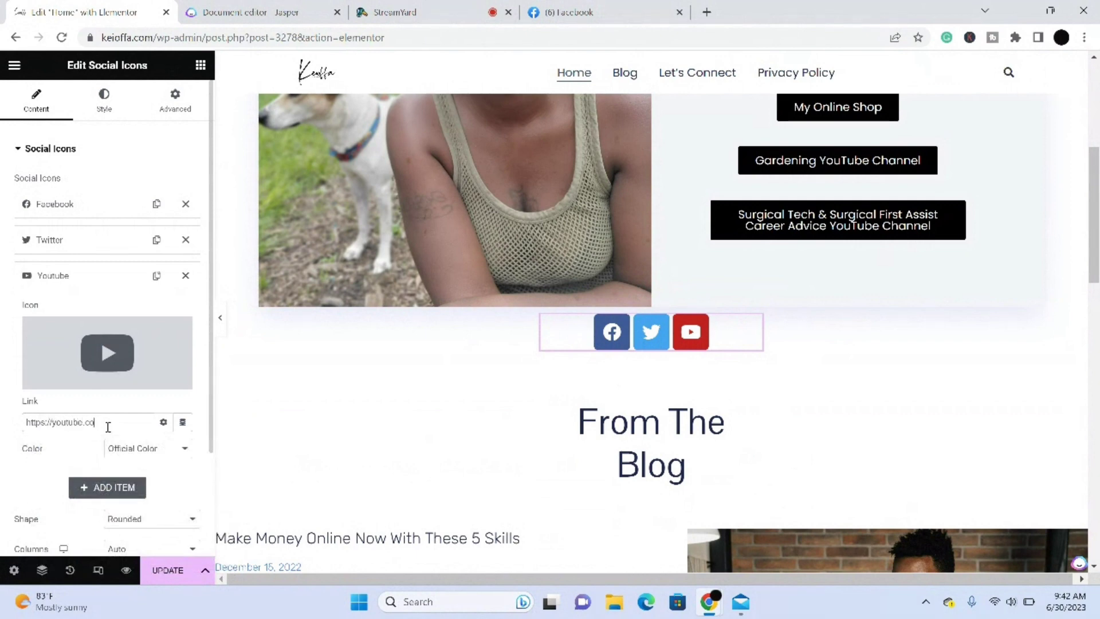
pyautogui.write('ube.com/keioffa')
pyautogui.click(168, 572)
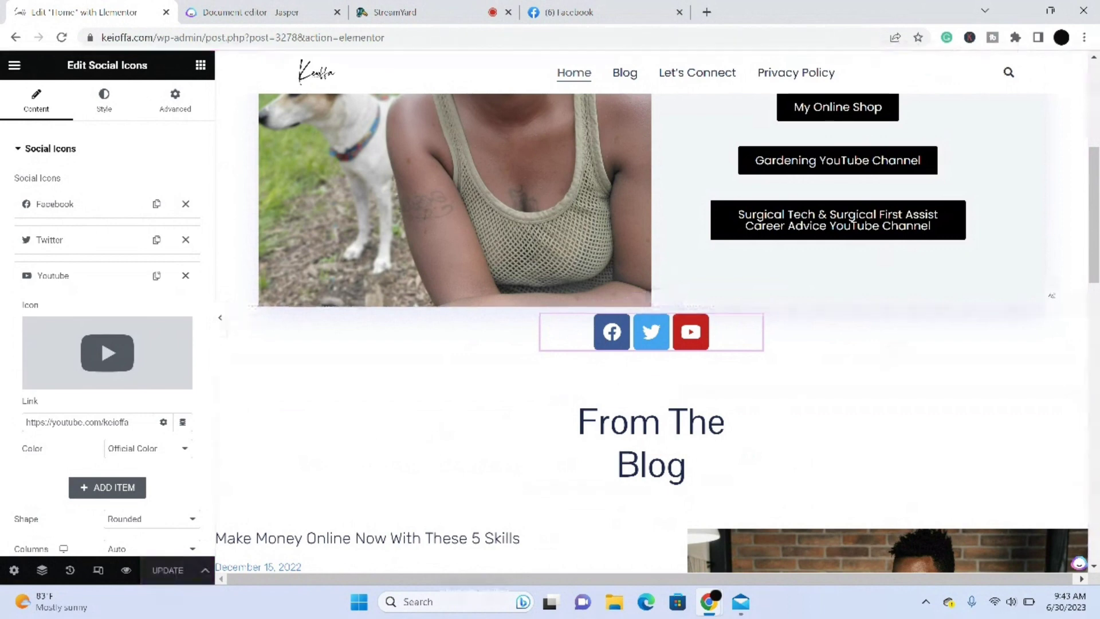
pyautogui.moveTo(1089, 200); pyautogui.dragTo(1089, 115)
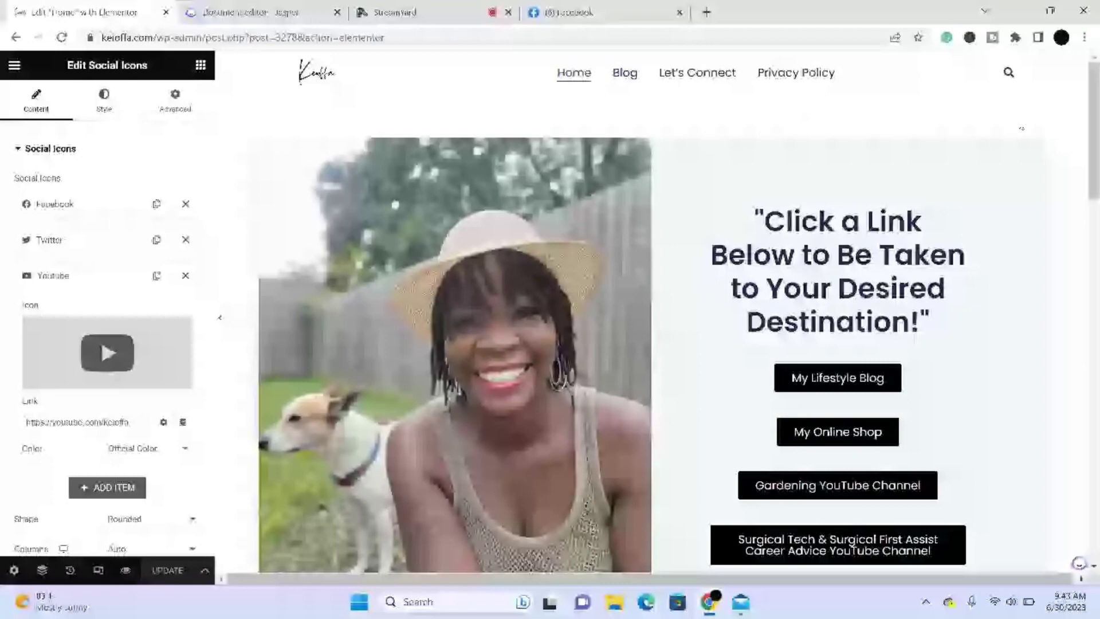
pyautogui.click(837, 446)
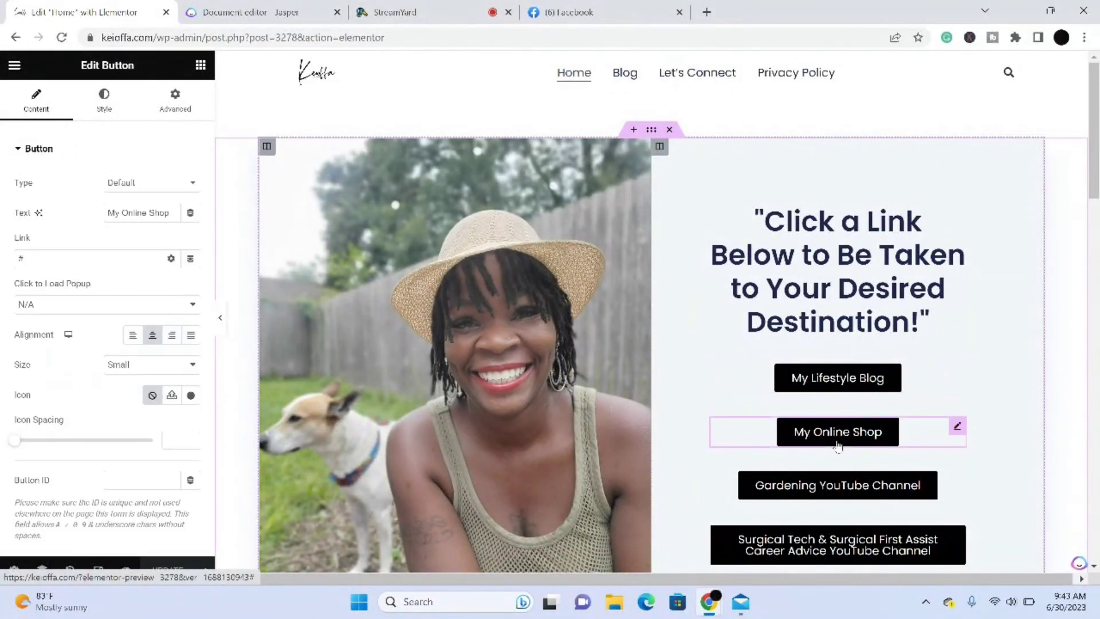
pyautogui.click(106, 258)
pyautogui.press('BackSpace')
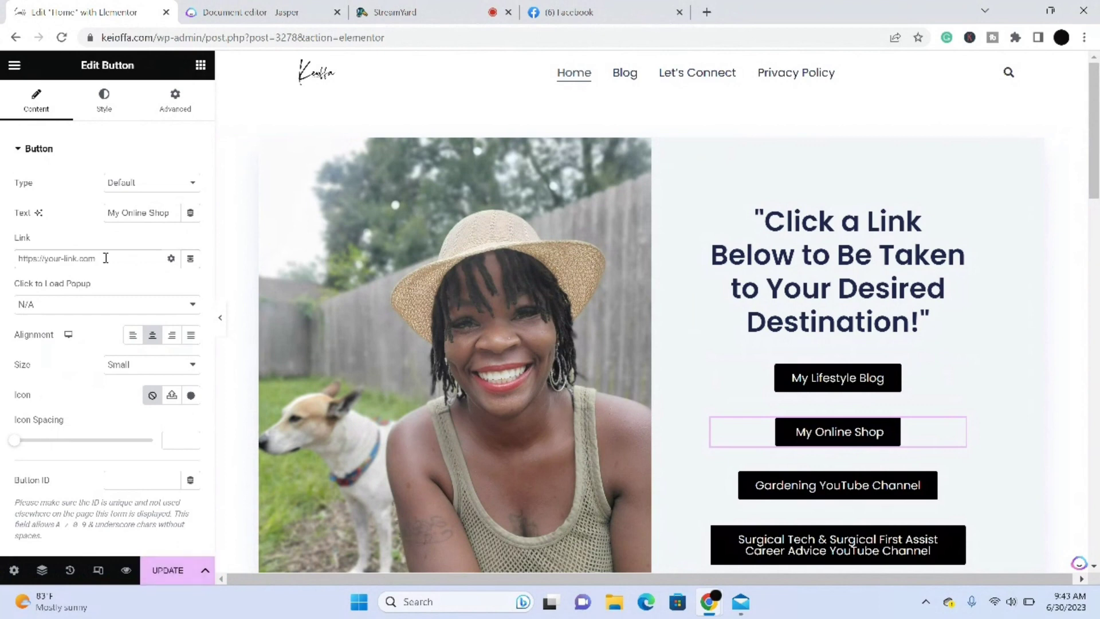
pyautogui.write('https')
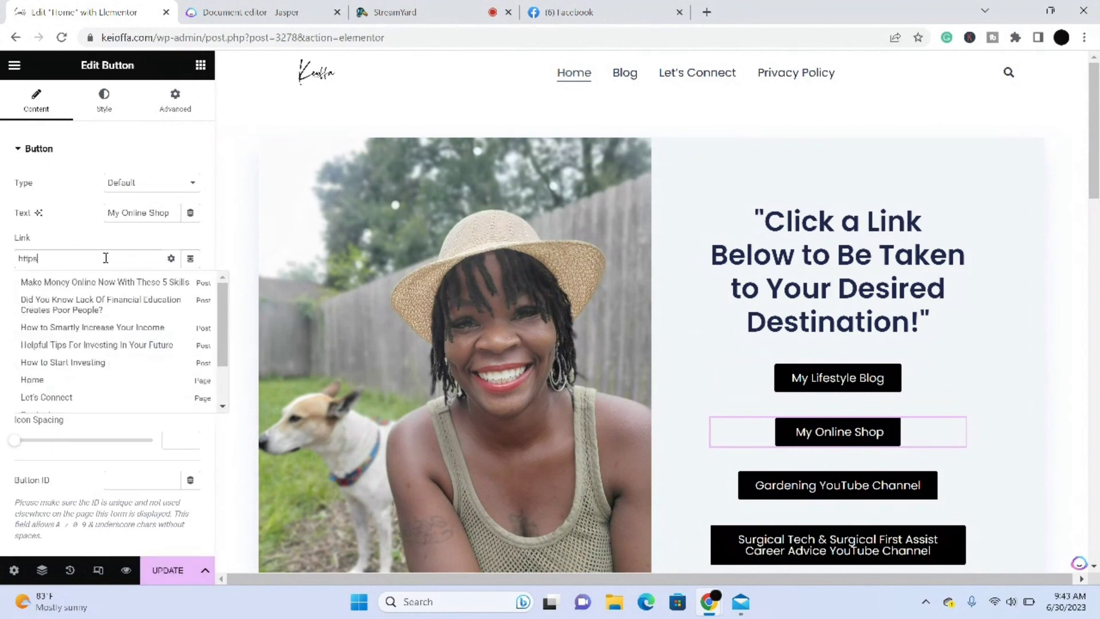
pyautogui.write('://Keioffa.com/shop')
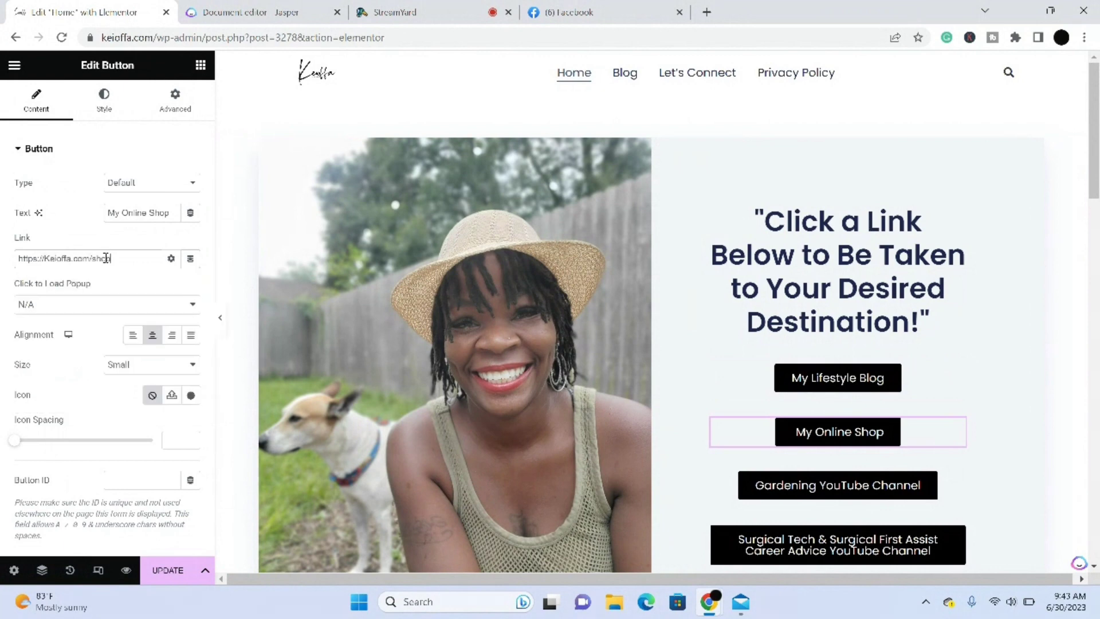
pyautogui.click(167, 573)
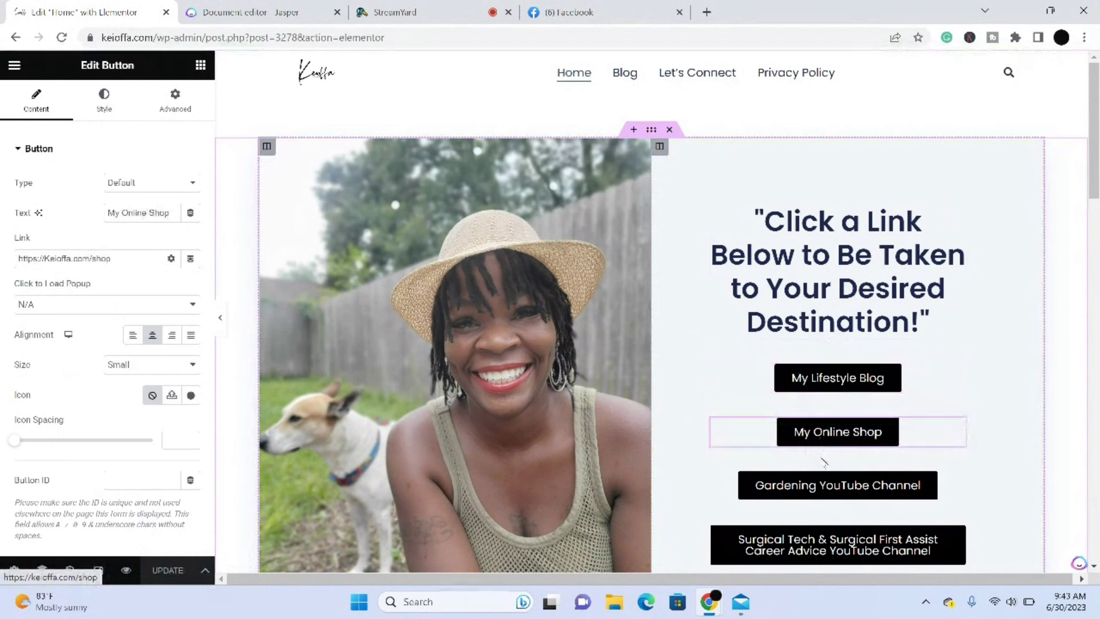
# Step: Check the links of both YouTube channel buttons, and test the My Online Shop button and Blog link with the editing panel hidden
pyautogui.click(831, 492)
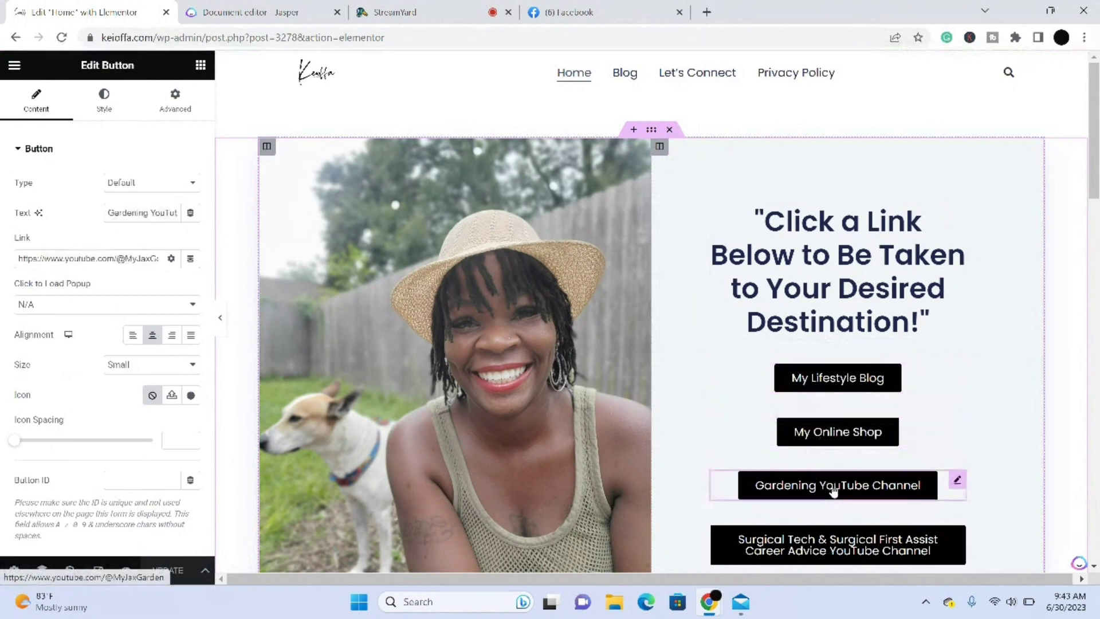
pyautogui.click(835, 549)
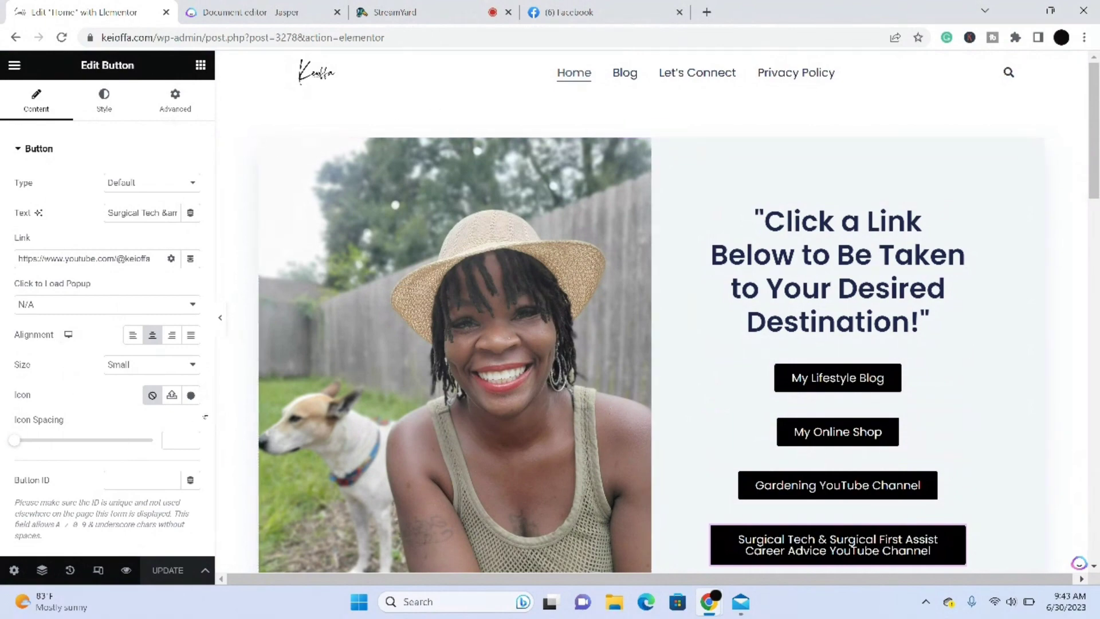
pyautogui.click(220, 318)
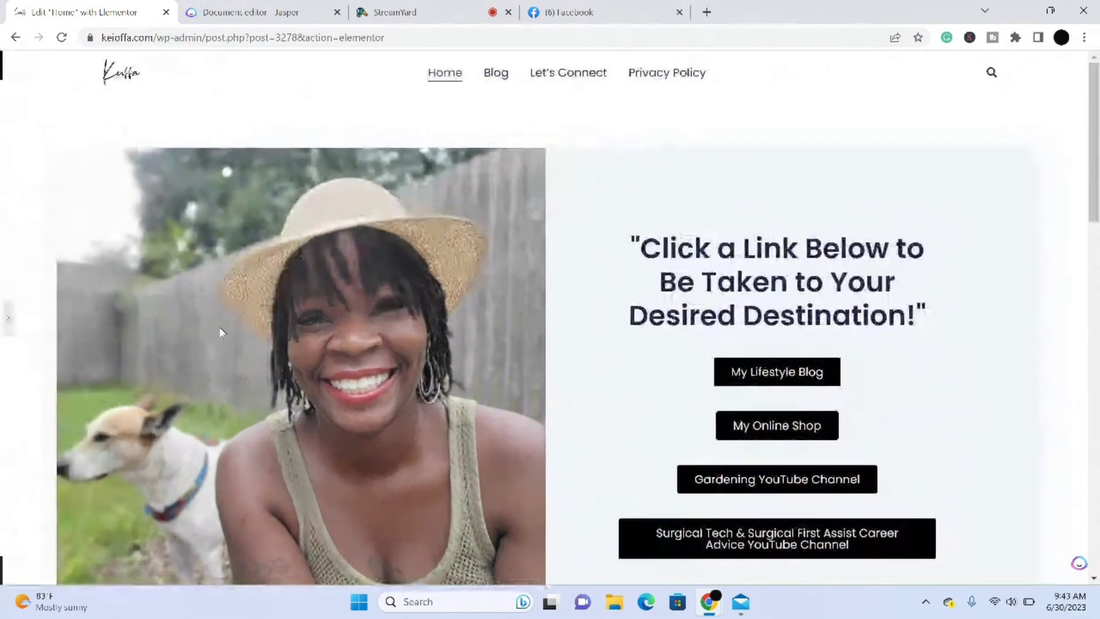
pyautogui.click(751, 435)
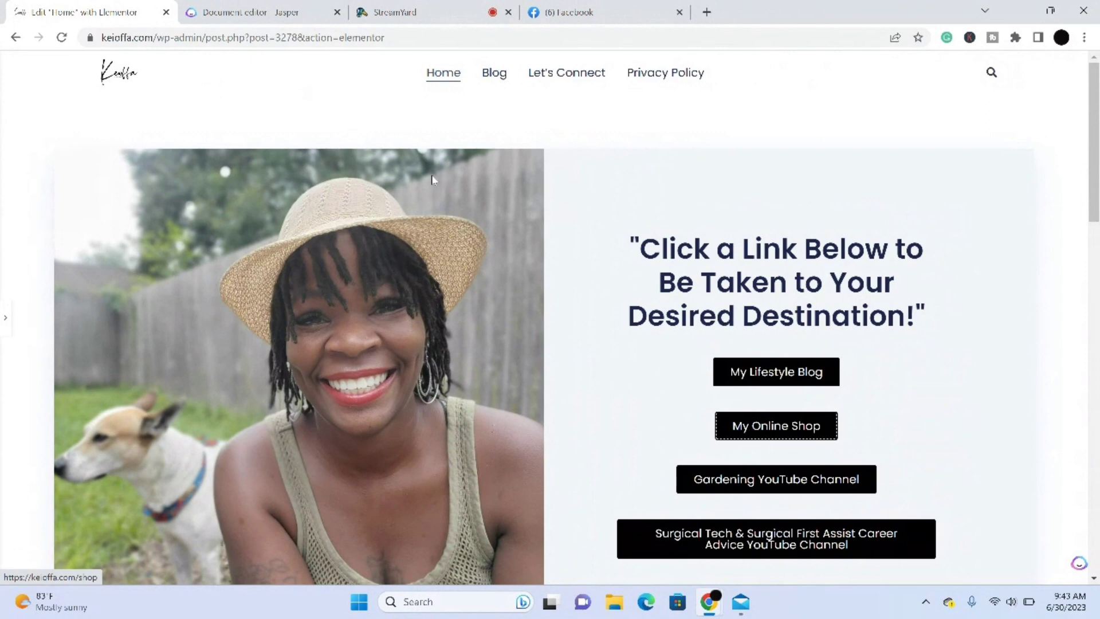
pyautogui.click(511, 71)
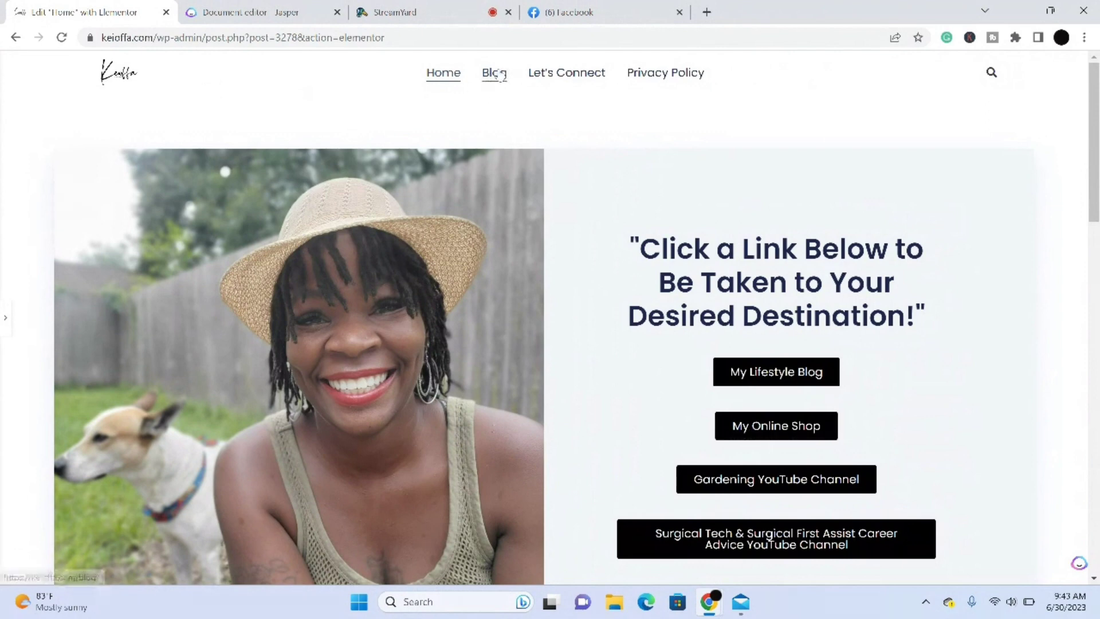
pyautogui.click(499, 73)
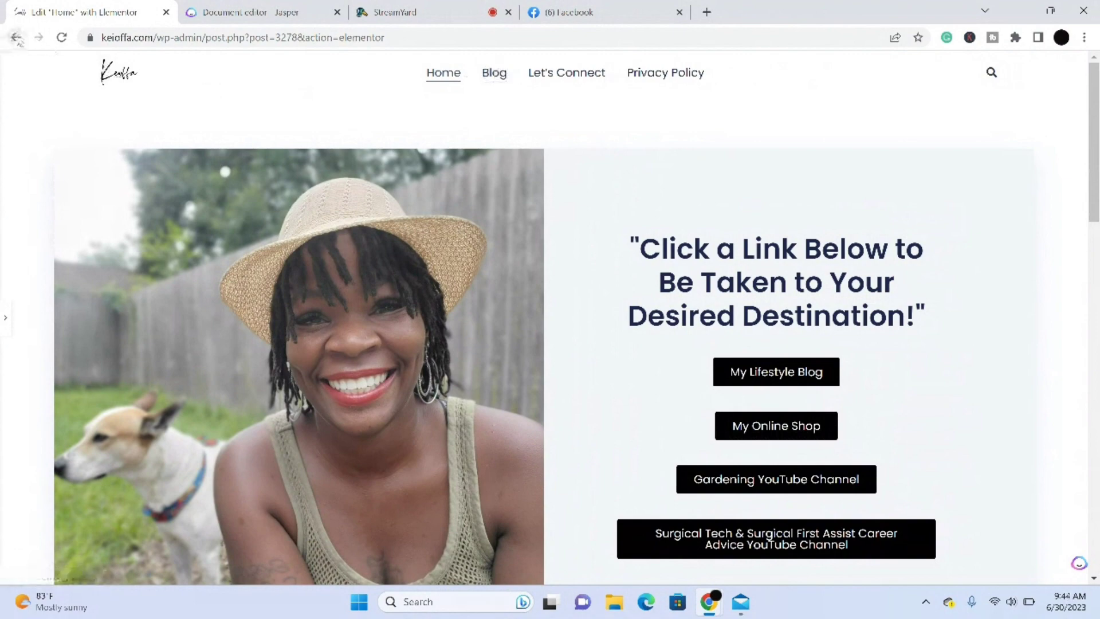
pyautogui.click(8, 314)
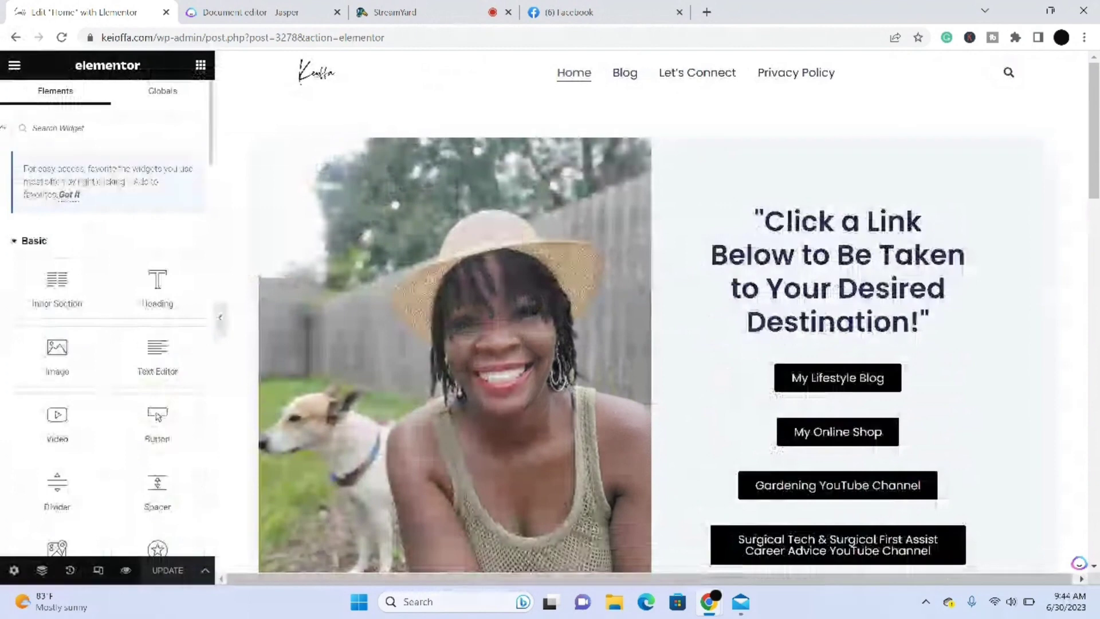
# Step: Exit the Elementor editor for the Home page and return to the WordPress pages list
pyautogui.click(22, 65)
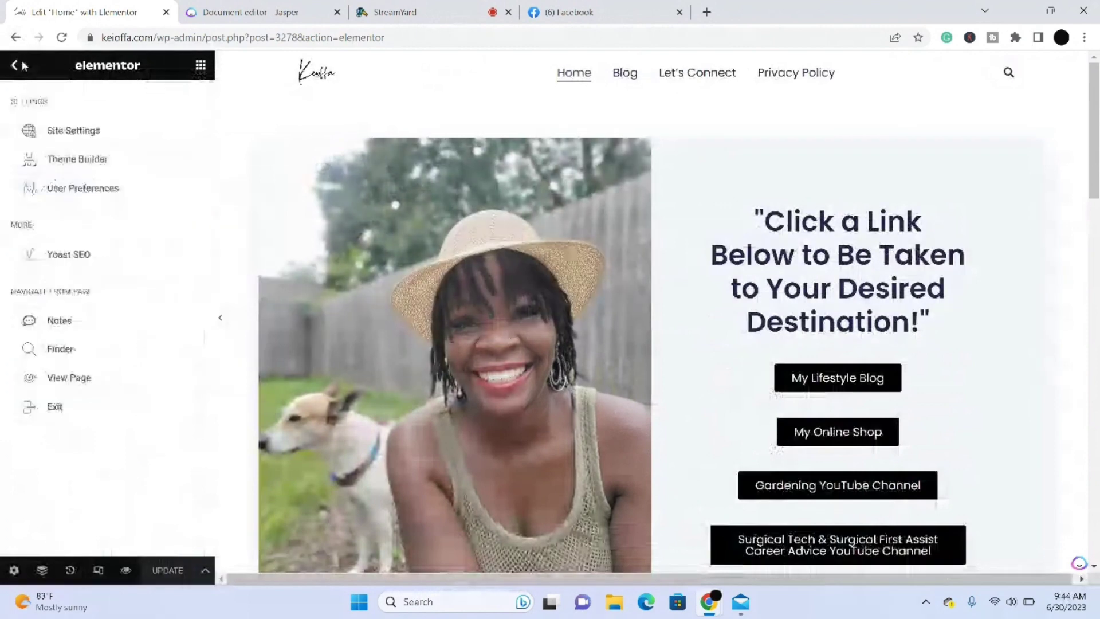
pyautogui.click(67, 420)
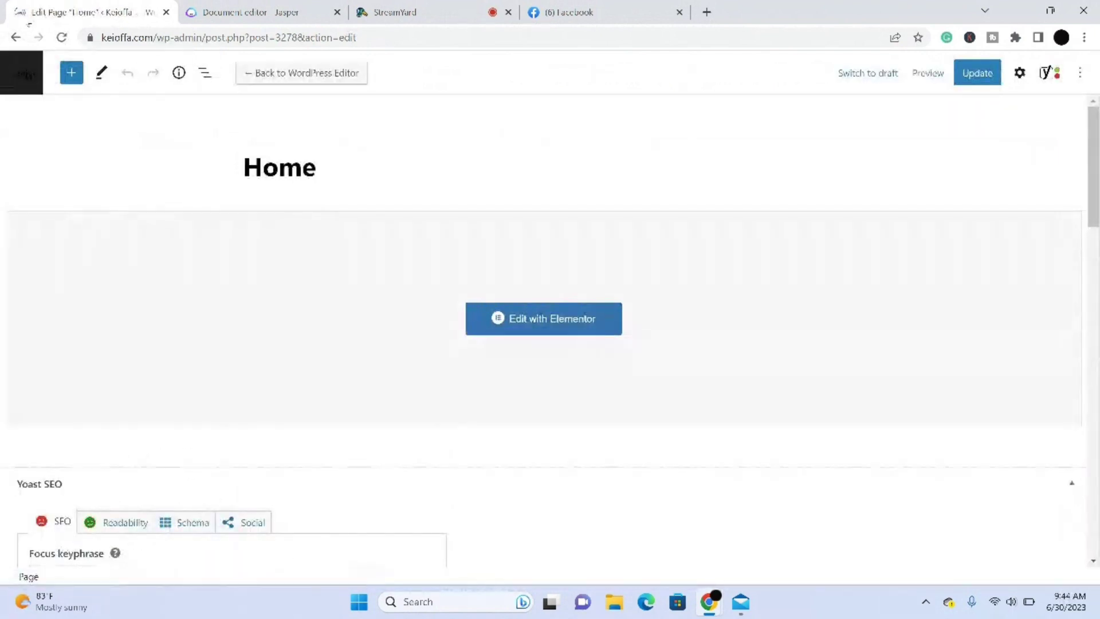
pyautogui.click(20, 80)
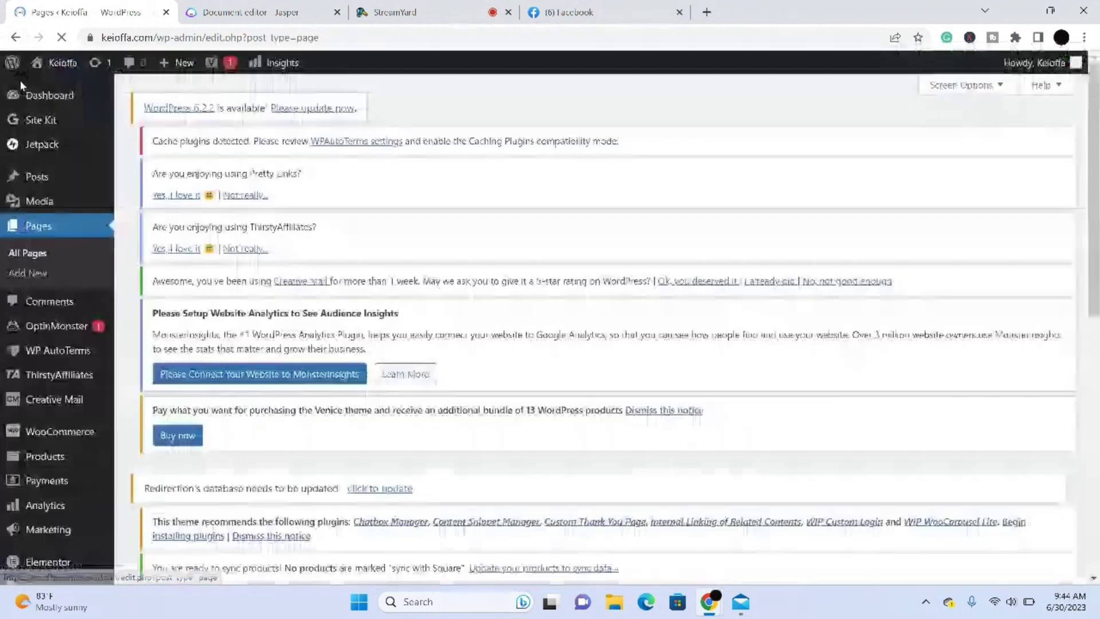
# Step: View the published Shop page from the list of all pages
pyautogui.moveTo(45, 143)
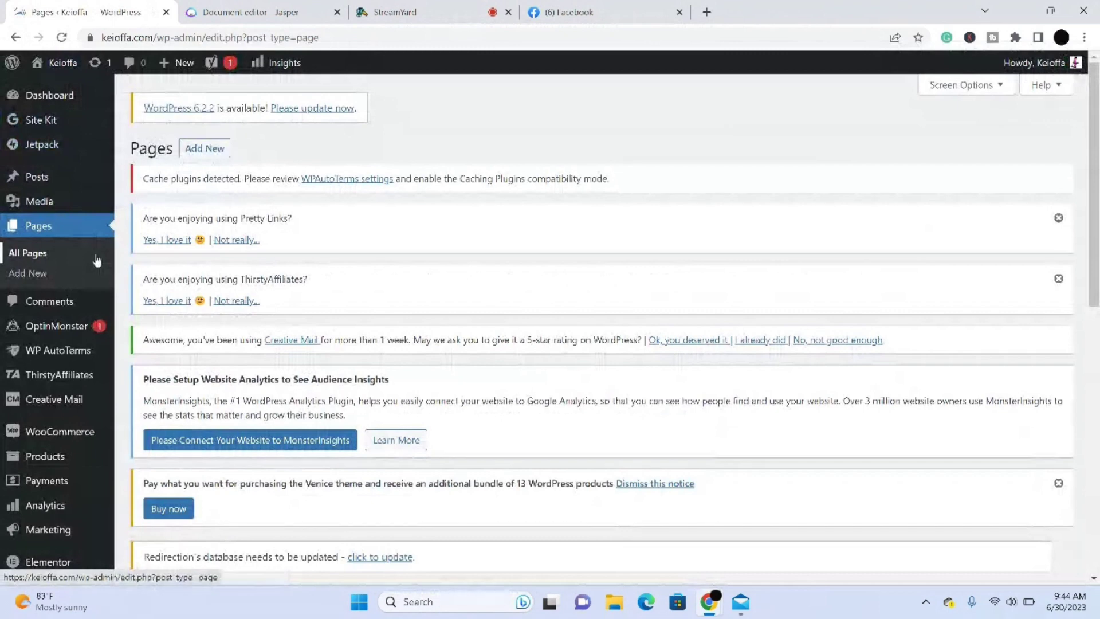
pyautogui.click(49, 253)
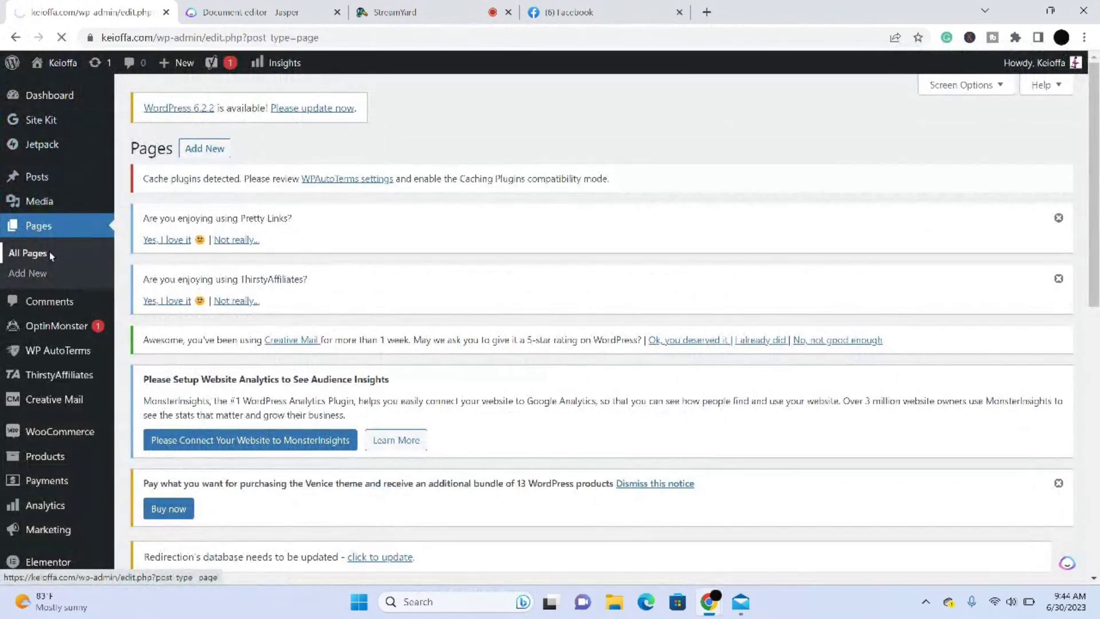
pyautogui.scroll(-9, 49, 256)
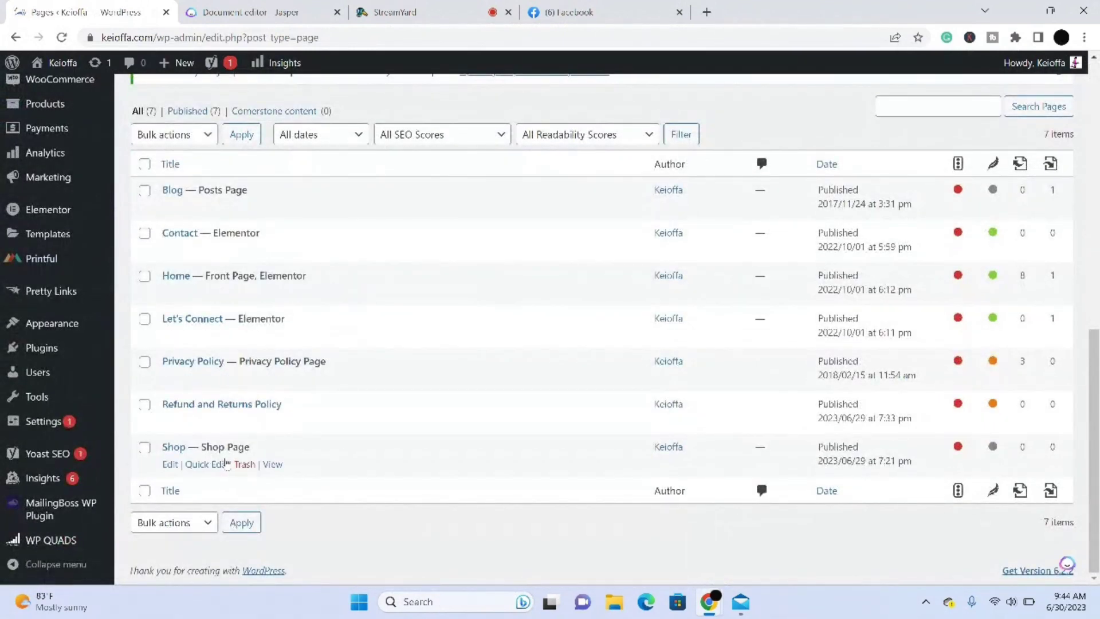
pyautogui.click(273, 464)
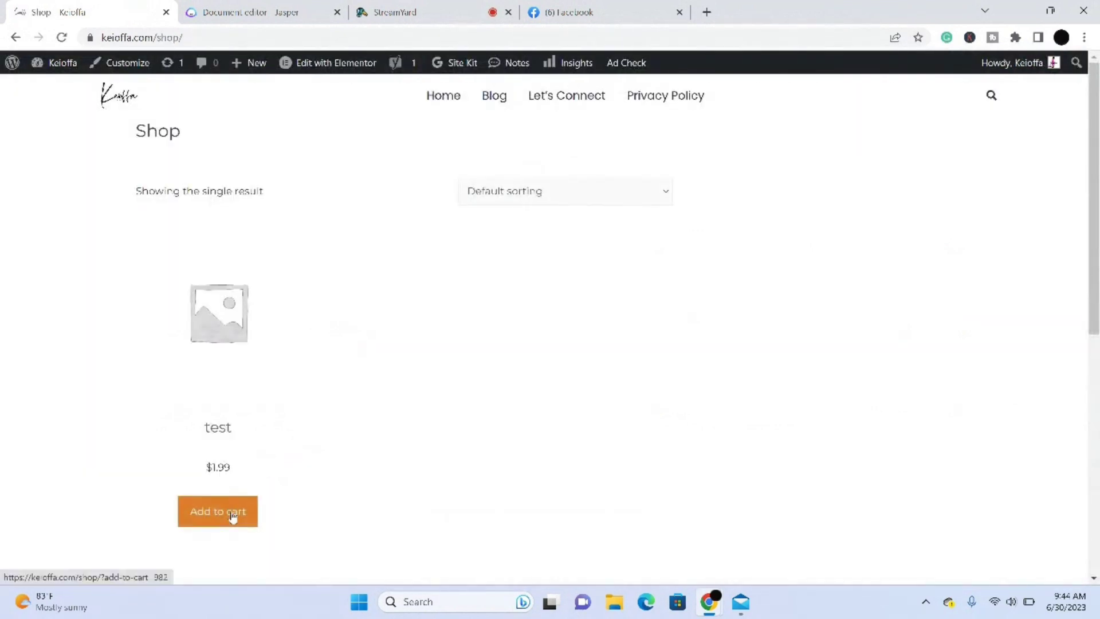
pyautogui.moveTo(338, 64)
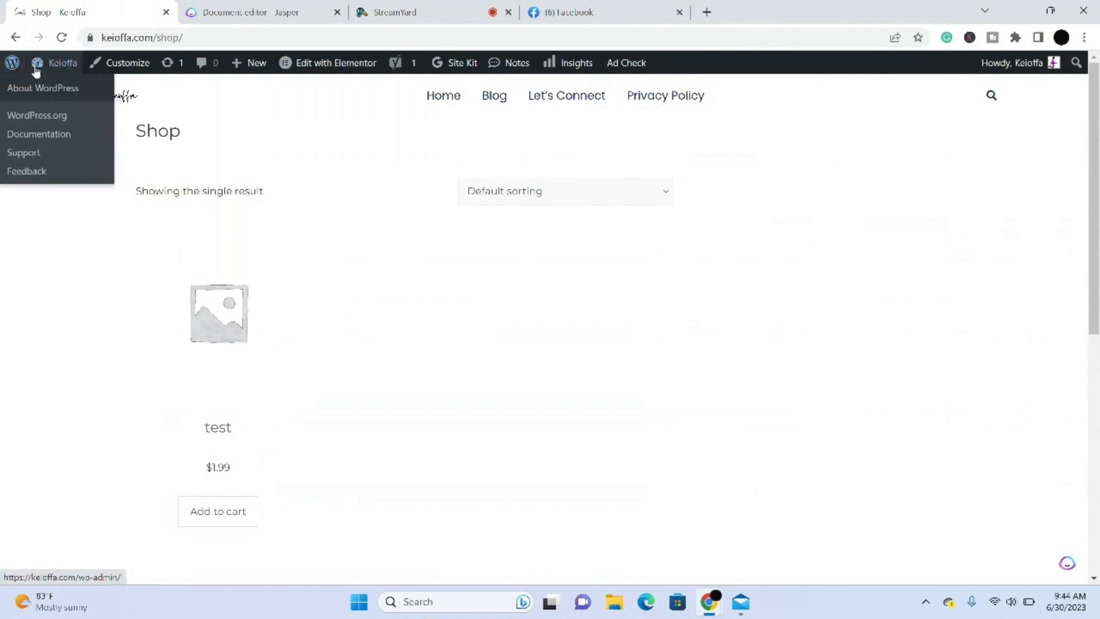
# Step: Return to the site dashboard and look through the WooCommerce home overview and its inbox
pyautogui.moveTo(36, 70)
pyautogui.click(39, 91)
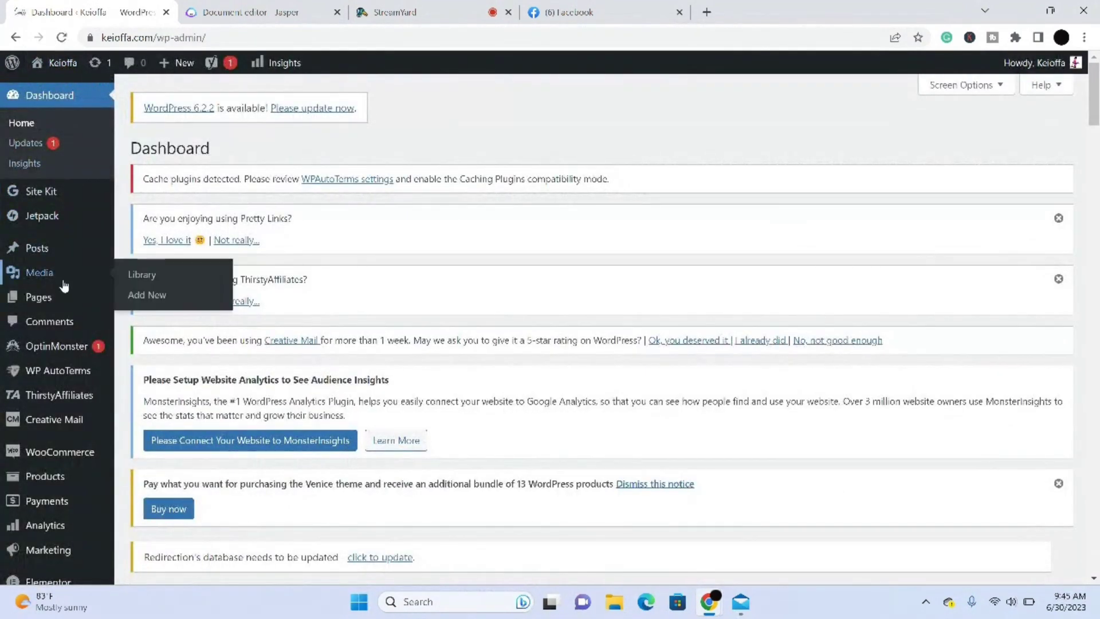
pyautogui.moveTo(52, 298)
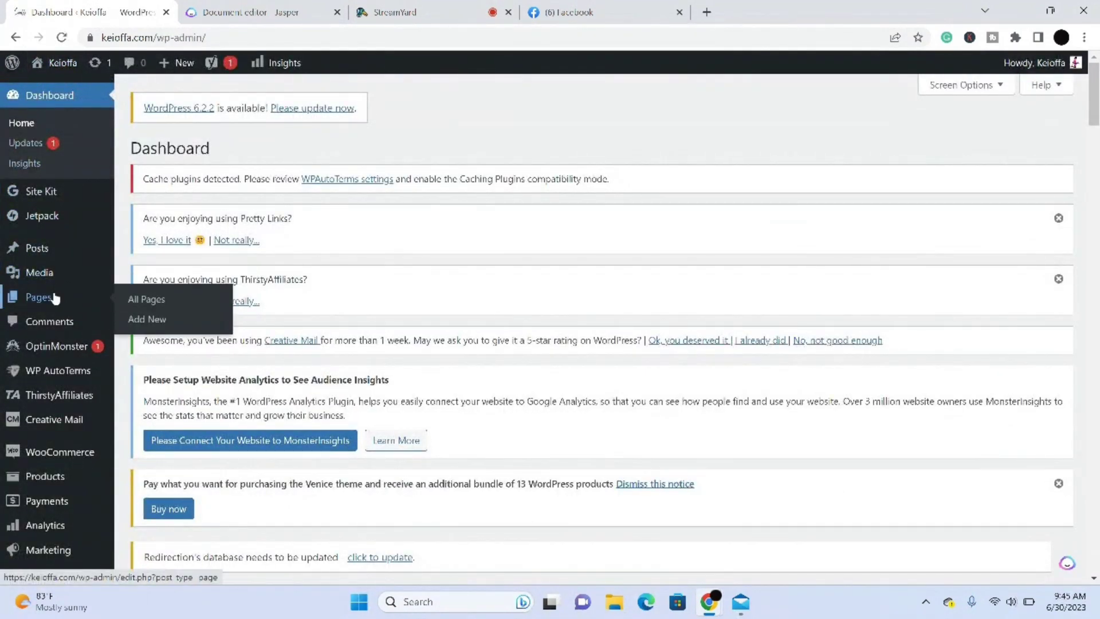
pyautogui.moveTo(64, 455)
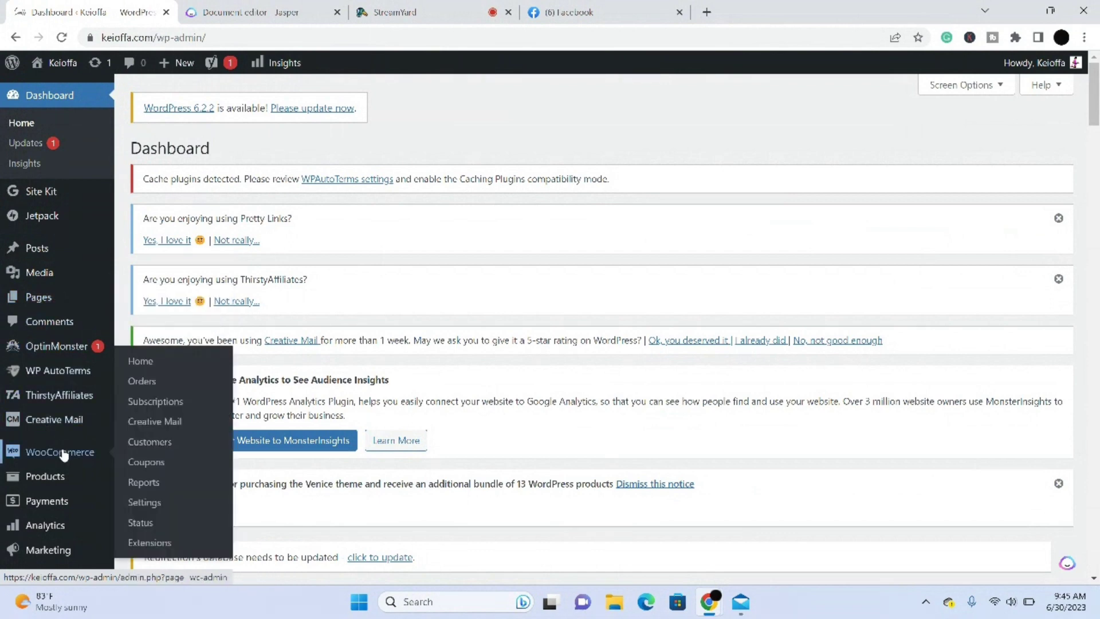
pyautogui.click(145, 364)
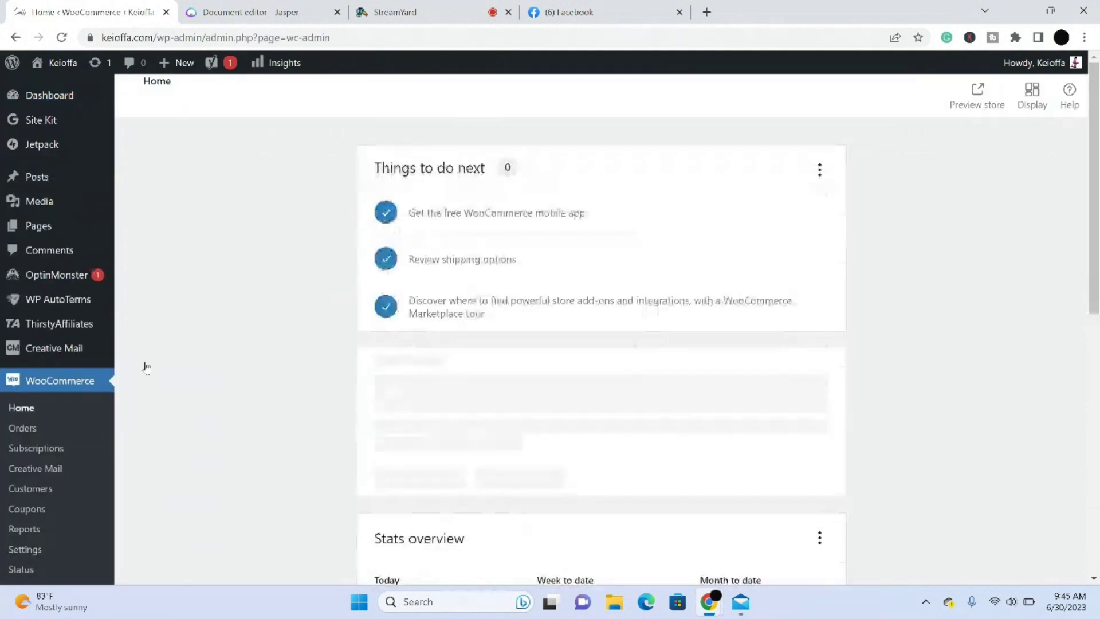
pyautogui.scroll(-1, 147, 367)
pyautogui.scroll(-5, 550, 329)
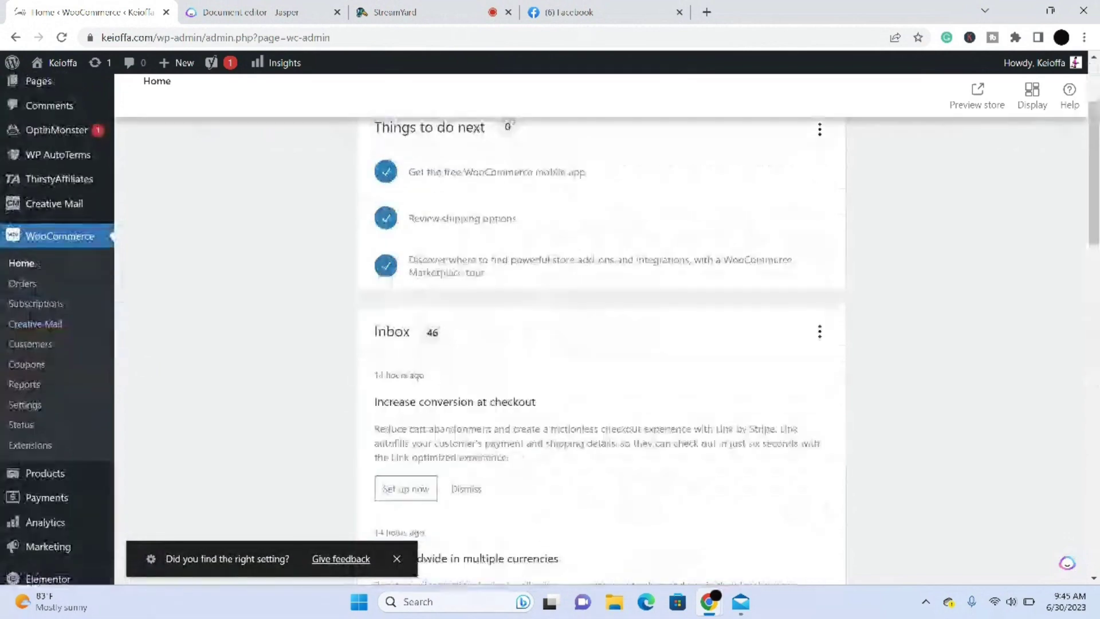
pyautogui.scroll(-5, 550, 329)
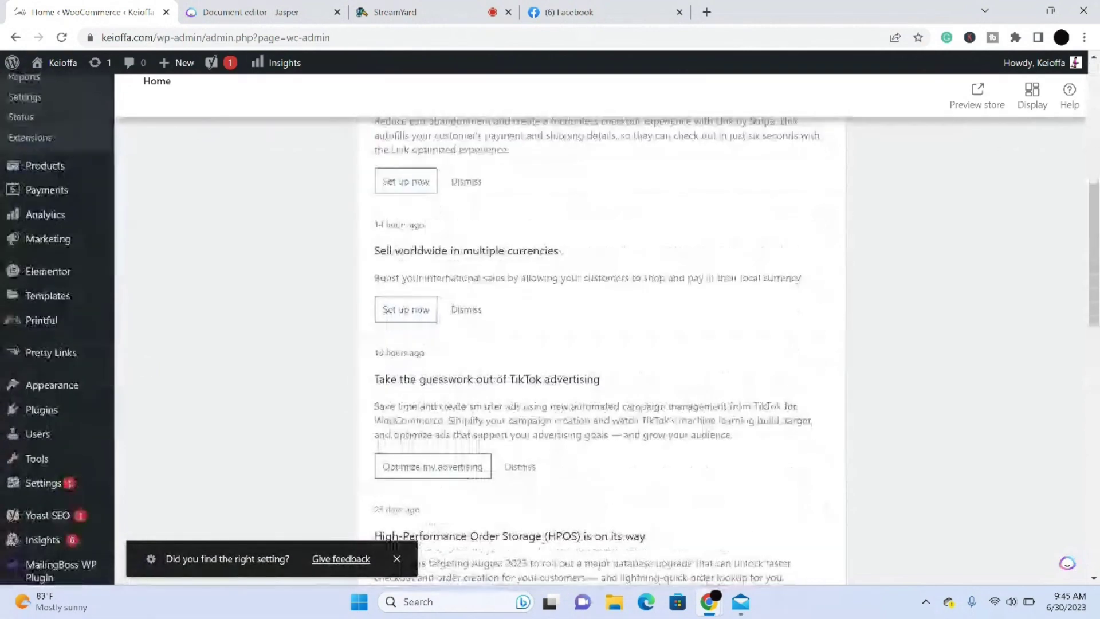
pyautogui.scroll(3, 58, 459)
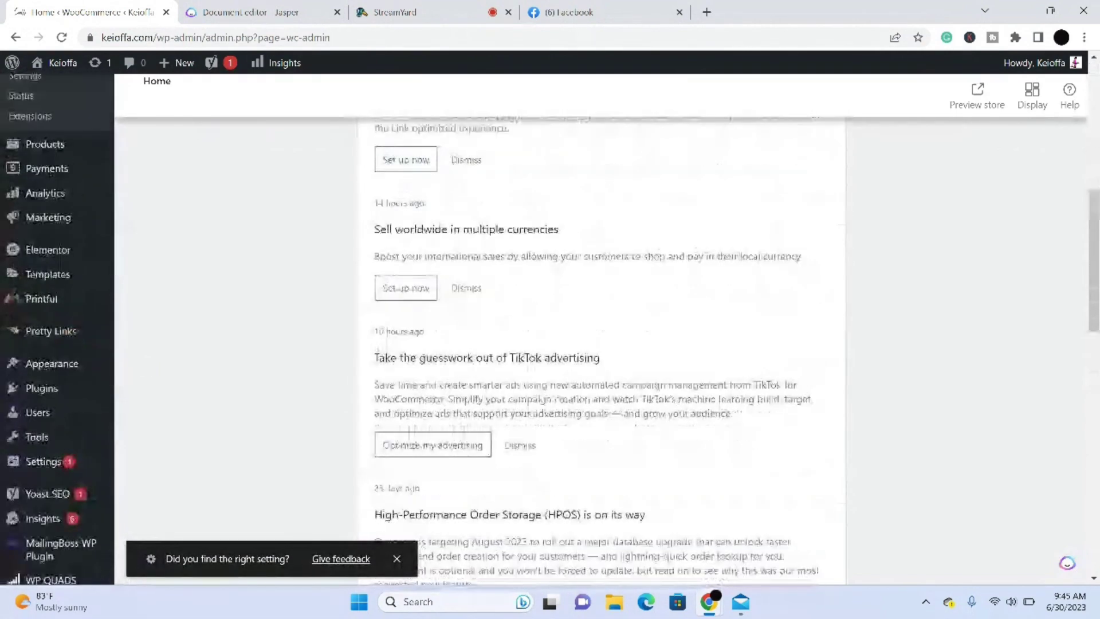
# Step: Open the list of all WooCommerce products and bring the product table into view
pyautogui.moveTo(58, 473)
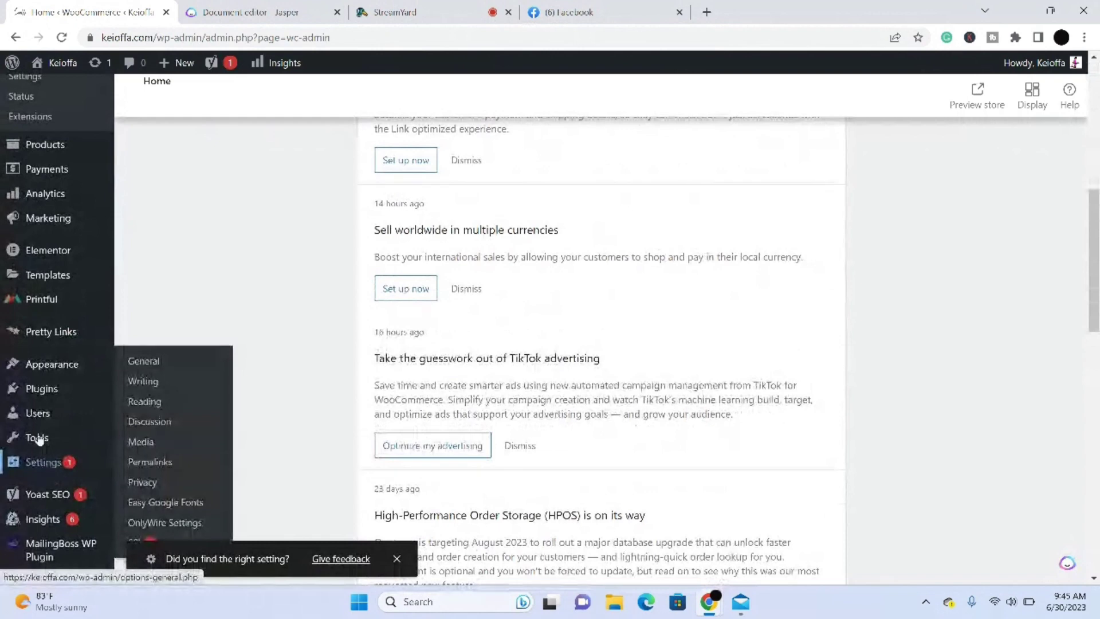
pyautogui.moveTo(53, 369)
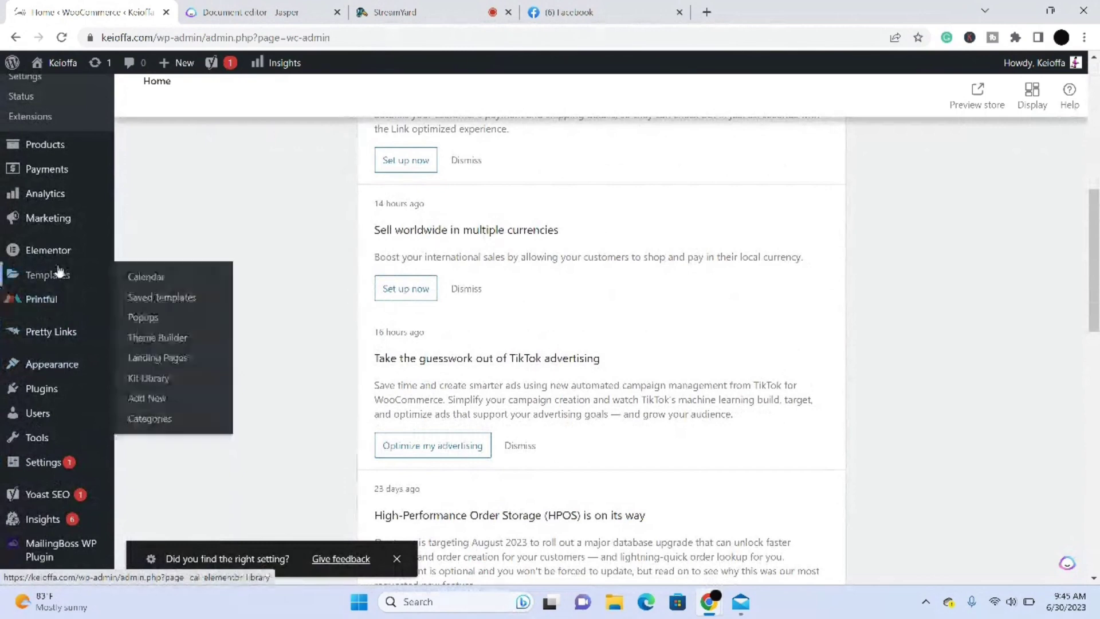
pyautogui.moveTo(54, 247)
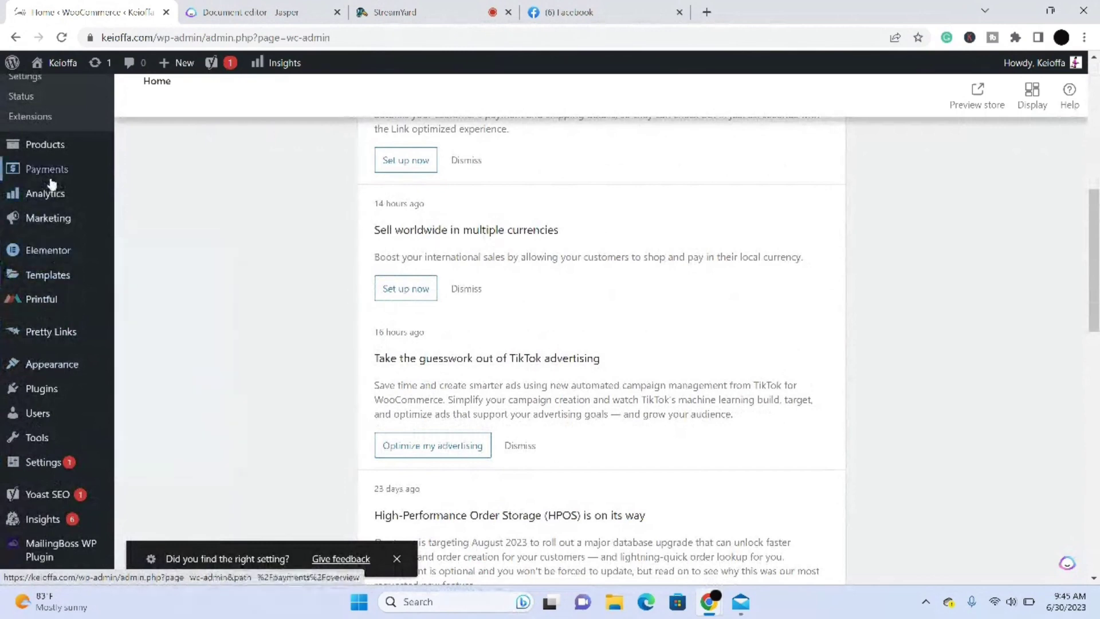
pyautogui.click(35, 155)
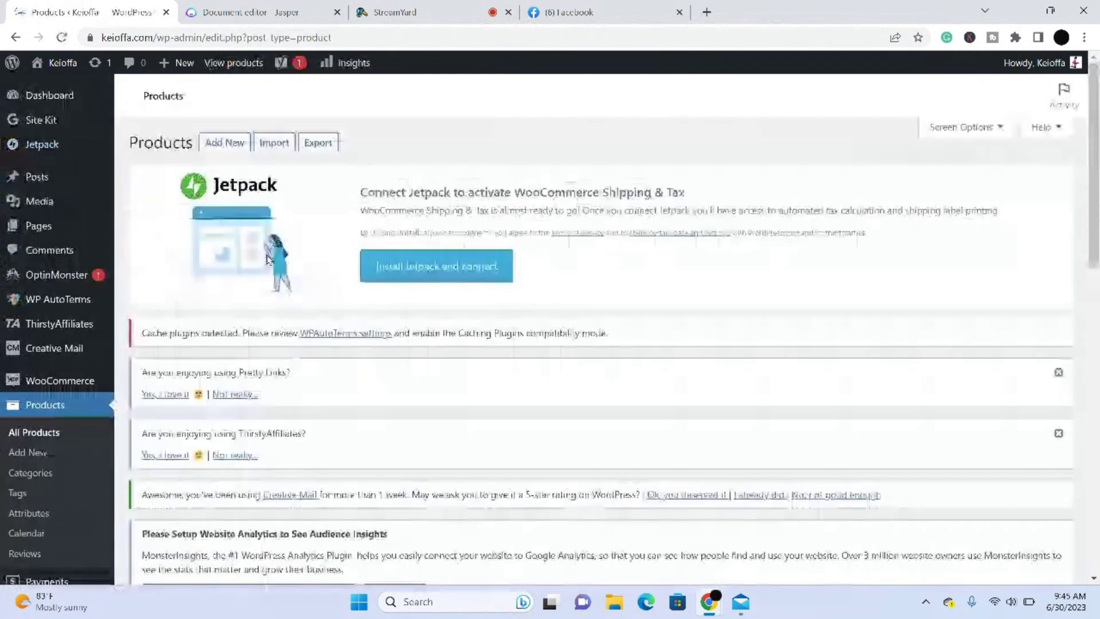
pyautogui.scroll(-8, 266, 260)
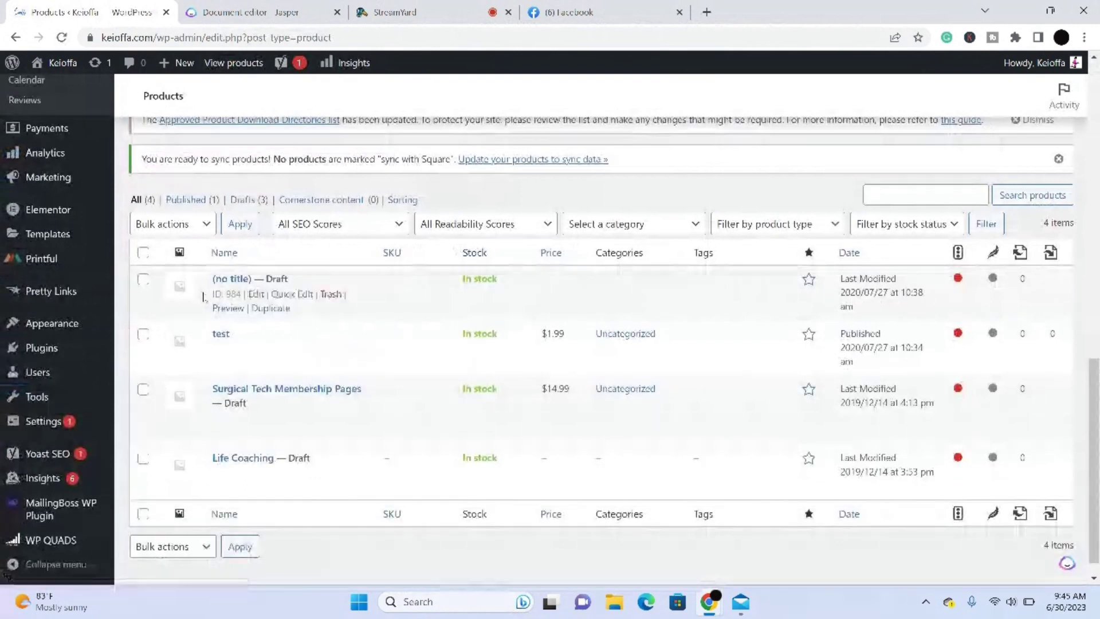
# Step: Select all products in the list and move them to the trash with a bulk action
pyautogui.click(145, 253)
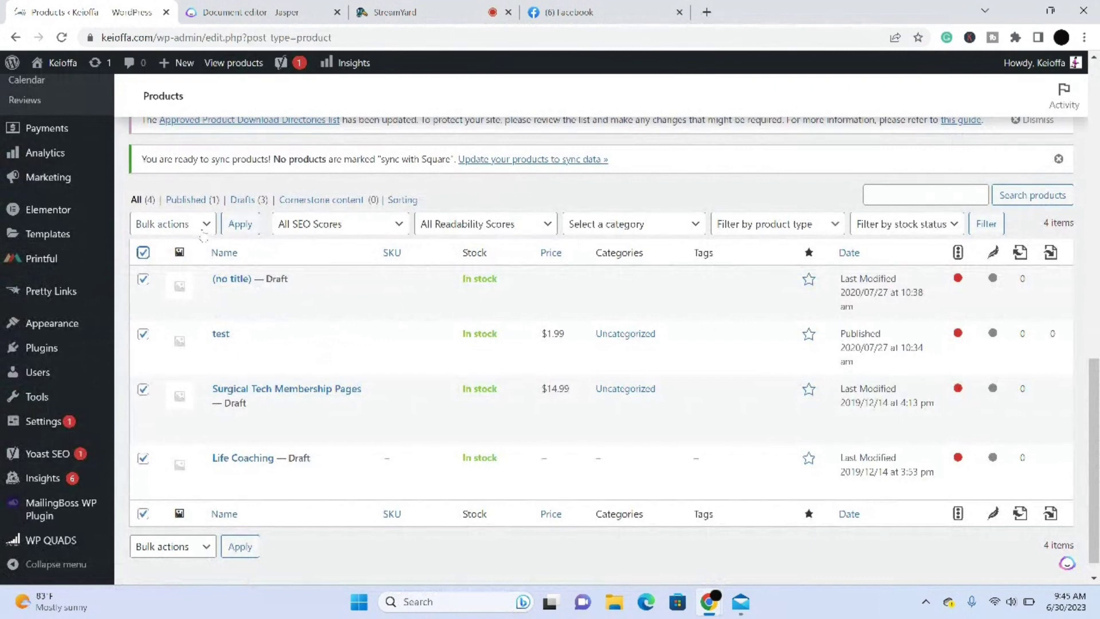
pyautogui.click(202, 227)
pyautogui.click(172, 270)
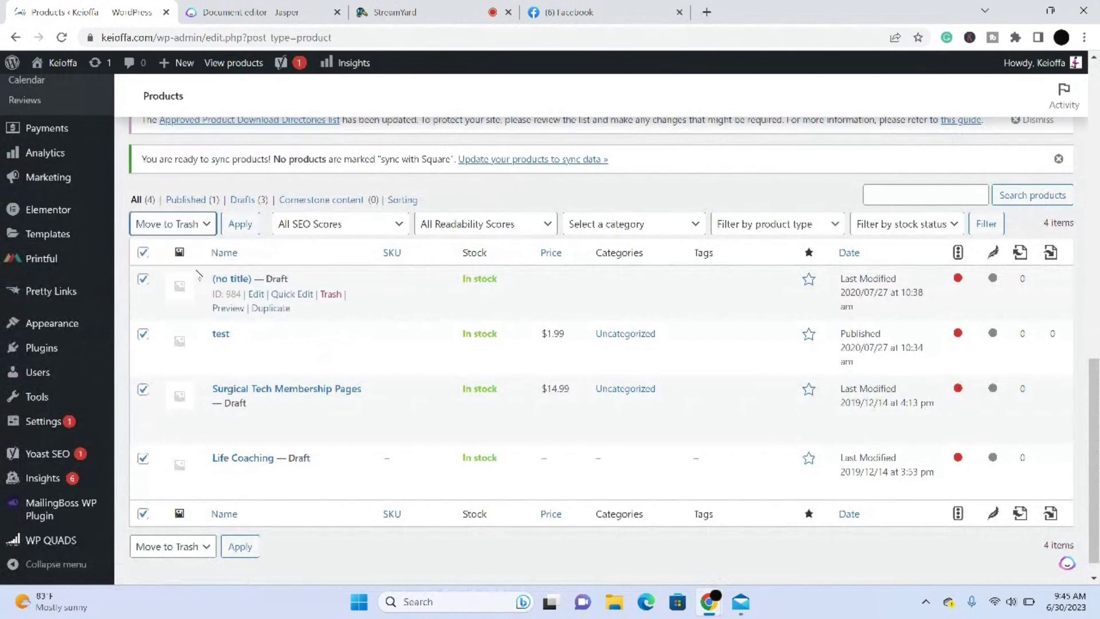
pyautogui.click(250, 224)
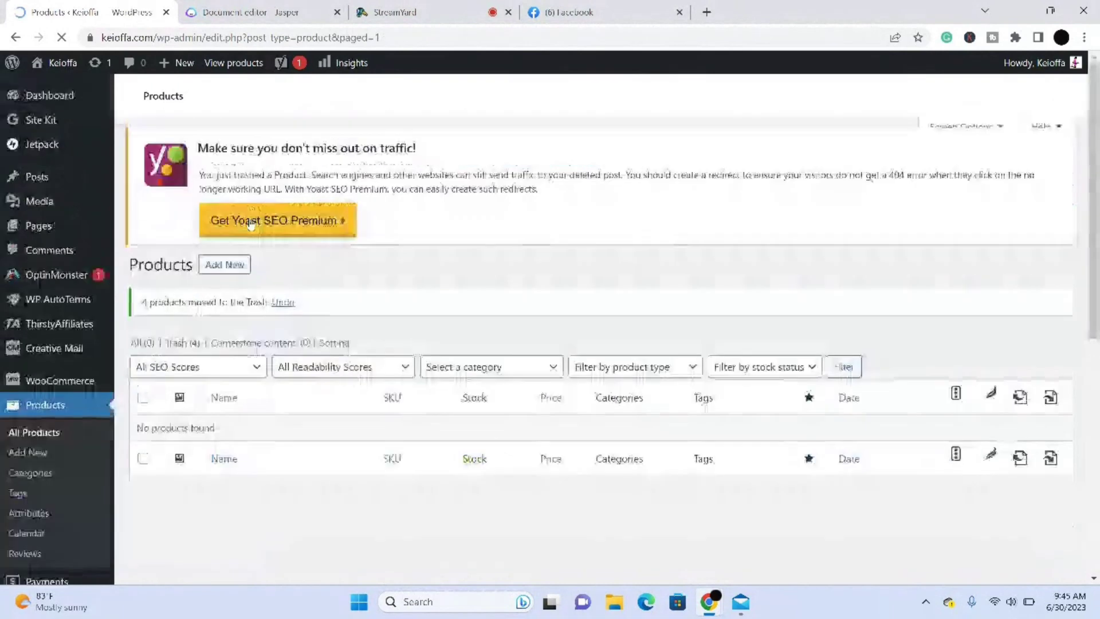
pyautogui.scroll(-2, 249, 222)
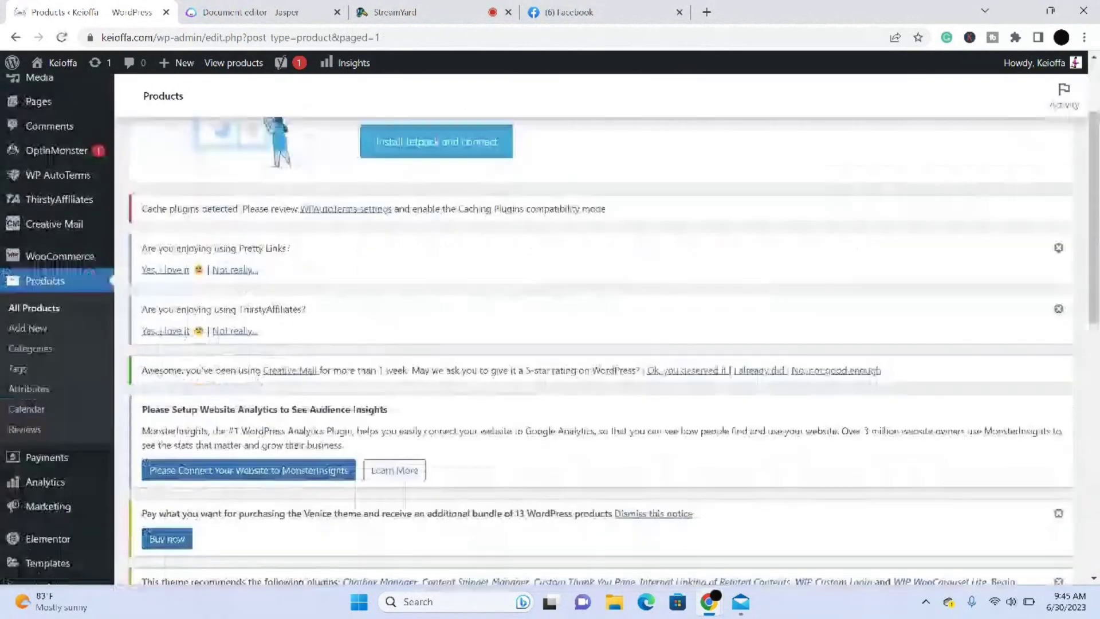
pyautogui.scroll(-6, 599, 326)
pyautogui.scroll(-4, 598, 327)
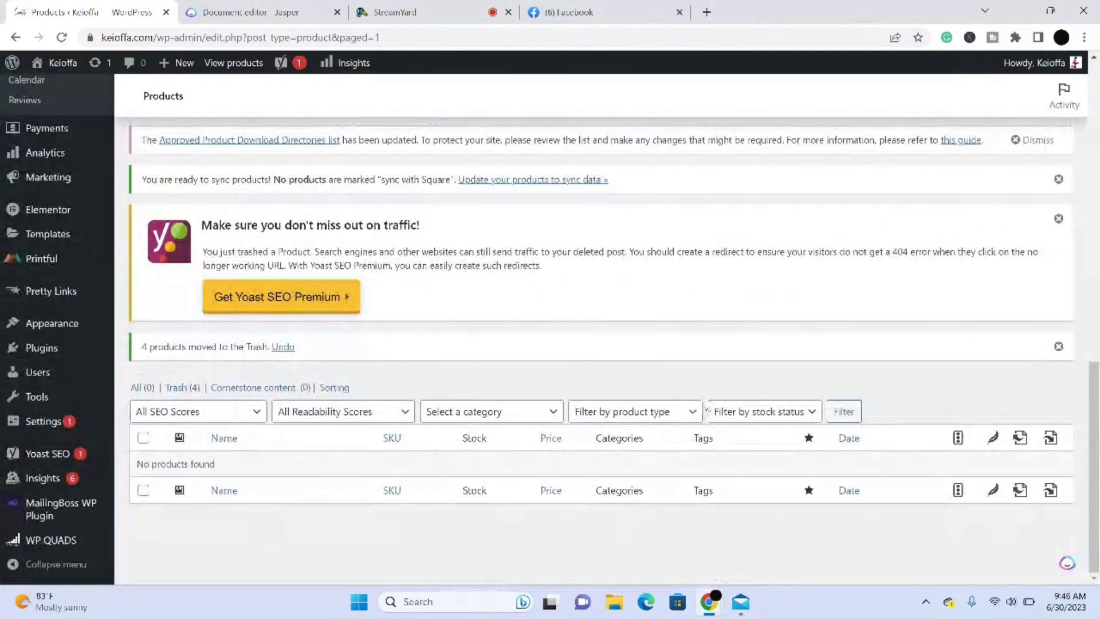
# Step: Start adding a new product from the Products page
pyautogui.scroll(4, 599, 327)
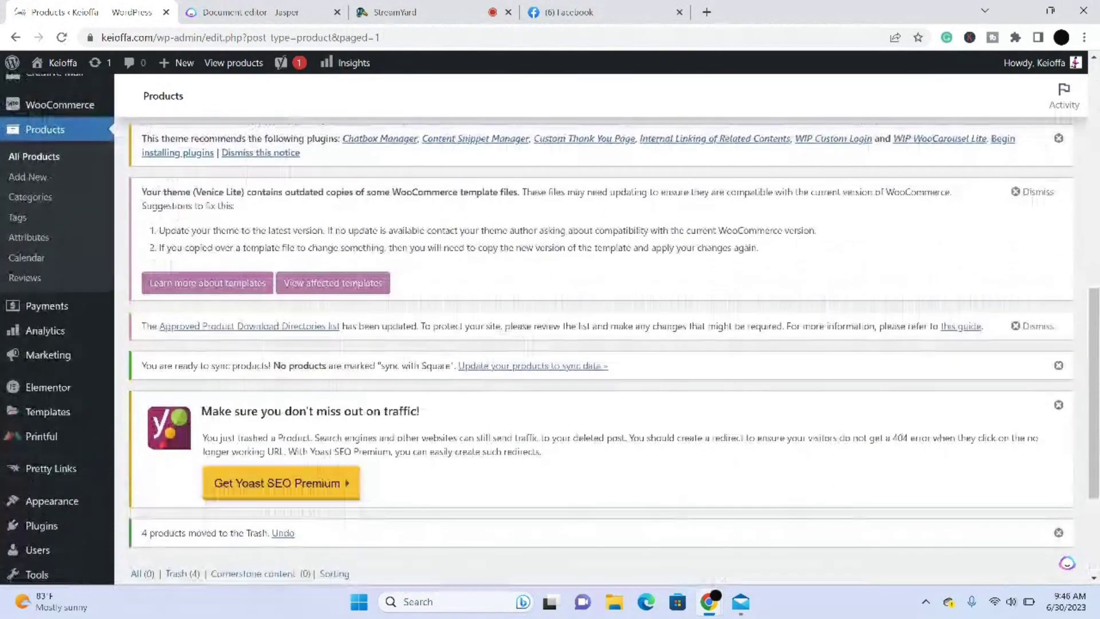
pyautogui.scroll(5, 315, 155)
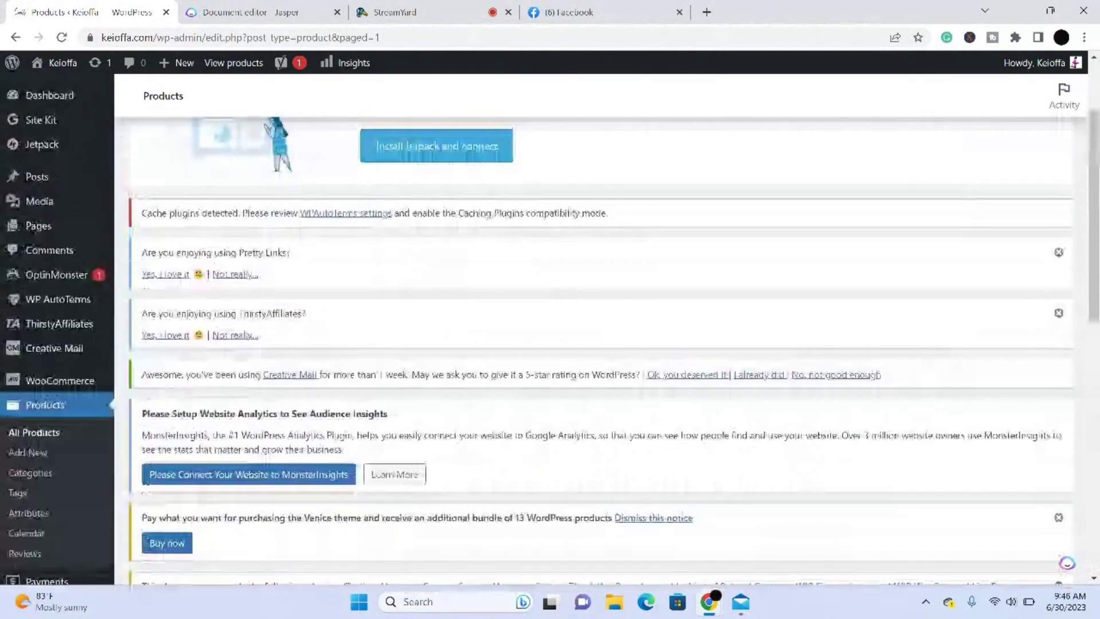
pyautogui.click(232, 143)
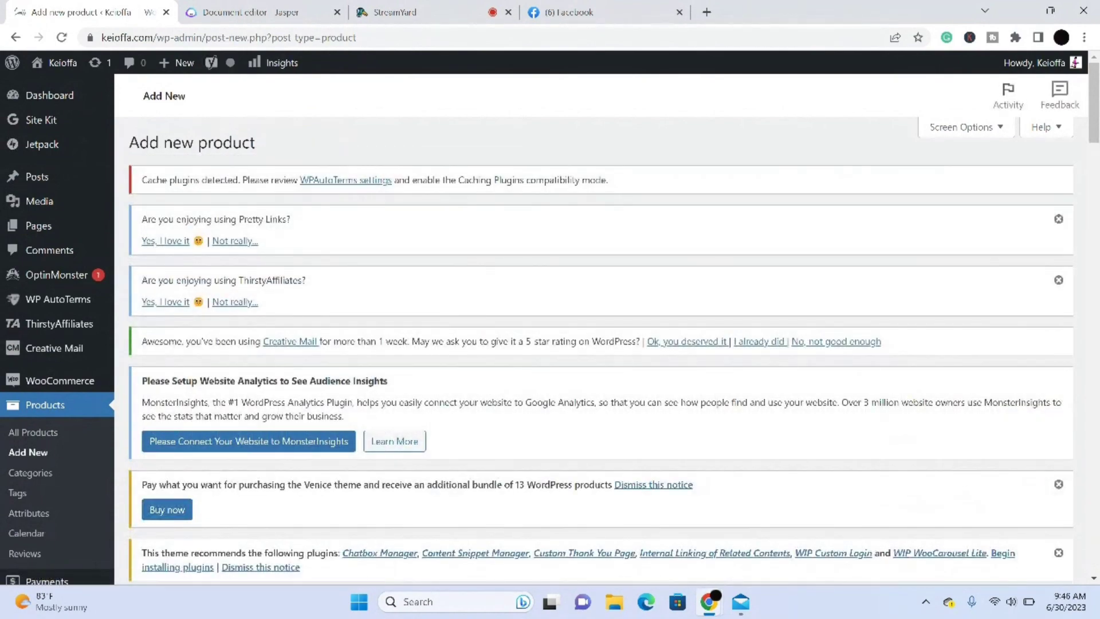
# Step: Dismiss the Pretty Links, ThirstyAffiliates, outdated templates, Venice theme offer, recommended plugins and Square sync notices above the new product form
pyautogui.scroll(-4, 471, 285)
pyautogui.scroll(3, 1068, 563)
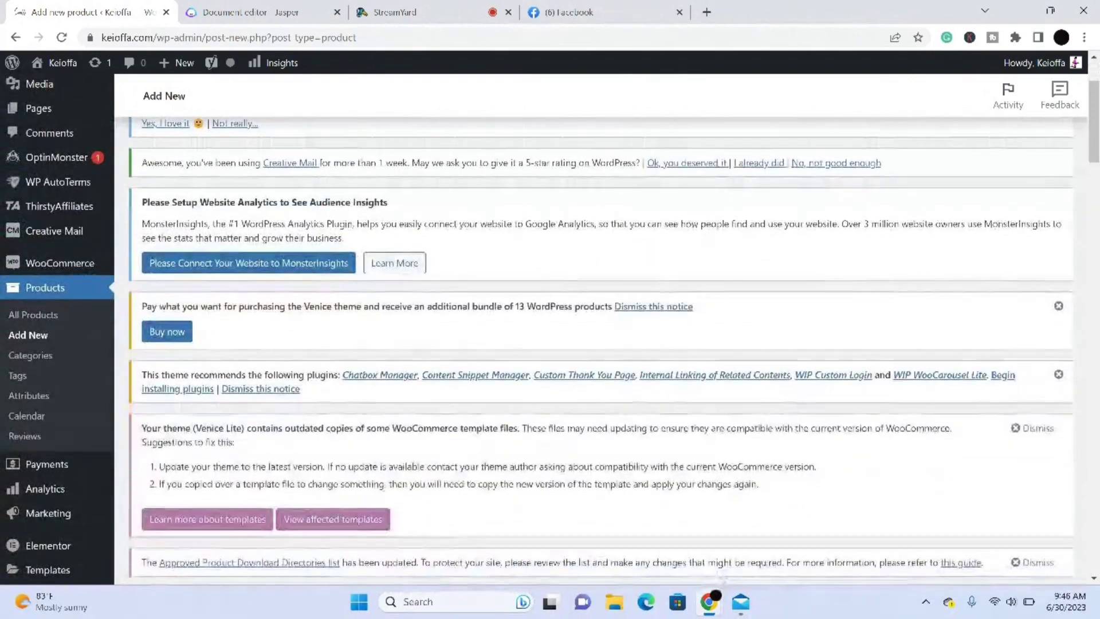
pyautogui.click(1058, 305)
pyautogui.click(1058, 306)
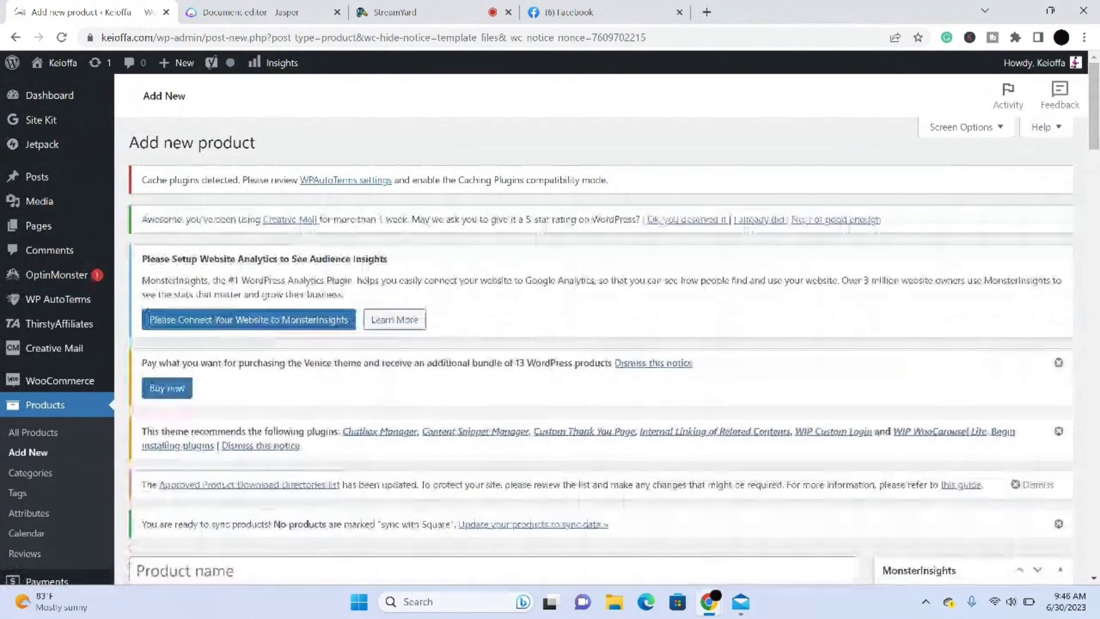
pyautogui.click(1059, 363)
pyautogui.click(1059, 403)
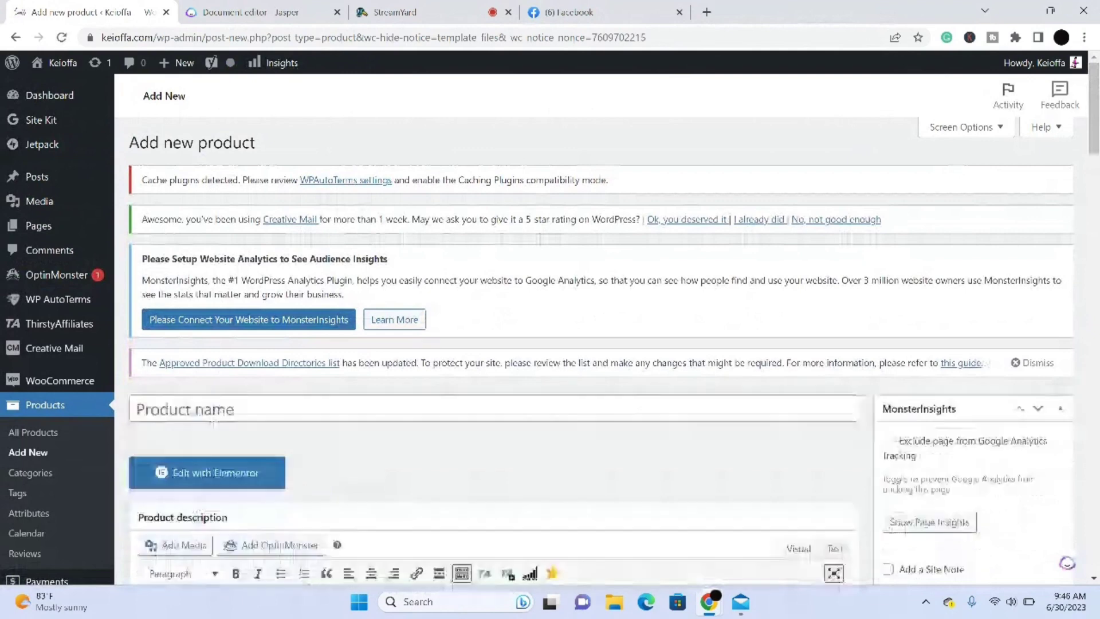
# Step: Examine the new product form, including its name, description, Yoast SEO, publish and category sections
pyautogui.scroll(-1, 602, 344)
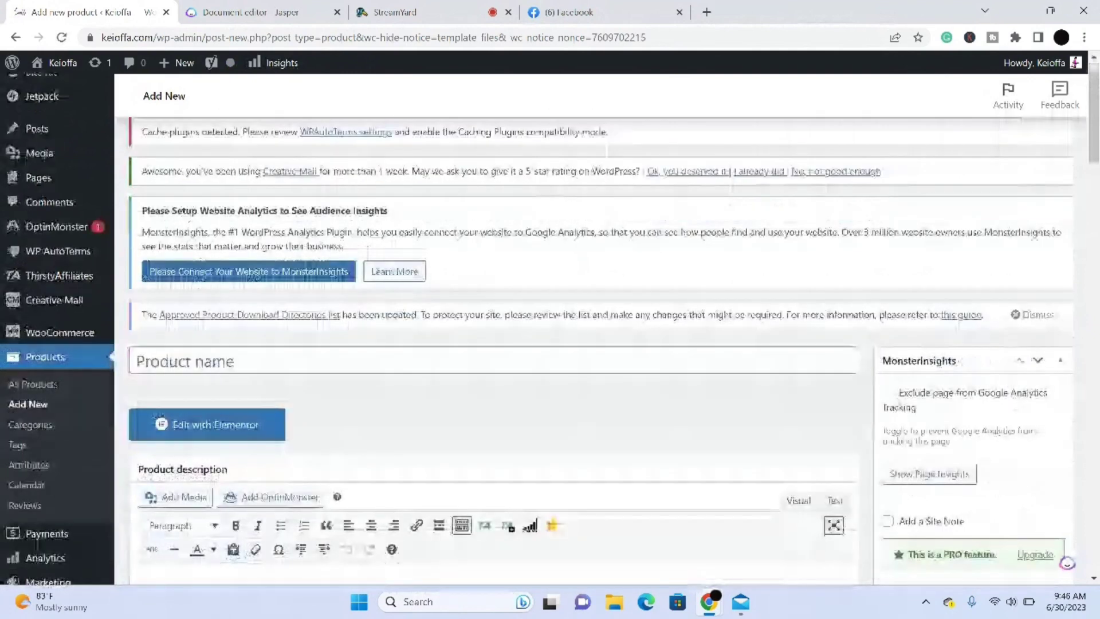
pyautogui.scroll(-4, 602, 344)
pyautogui.scroll(2, 602, 344)
pyautogui.scroll(-7, 602, 343)
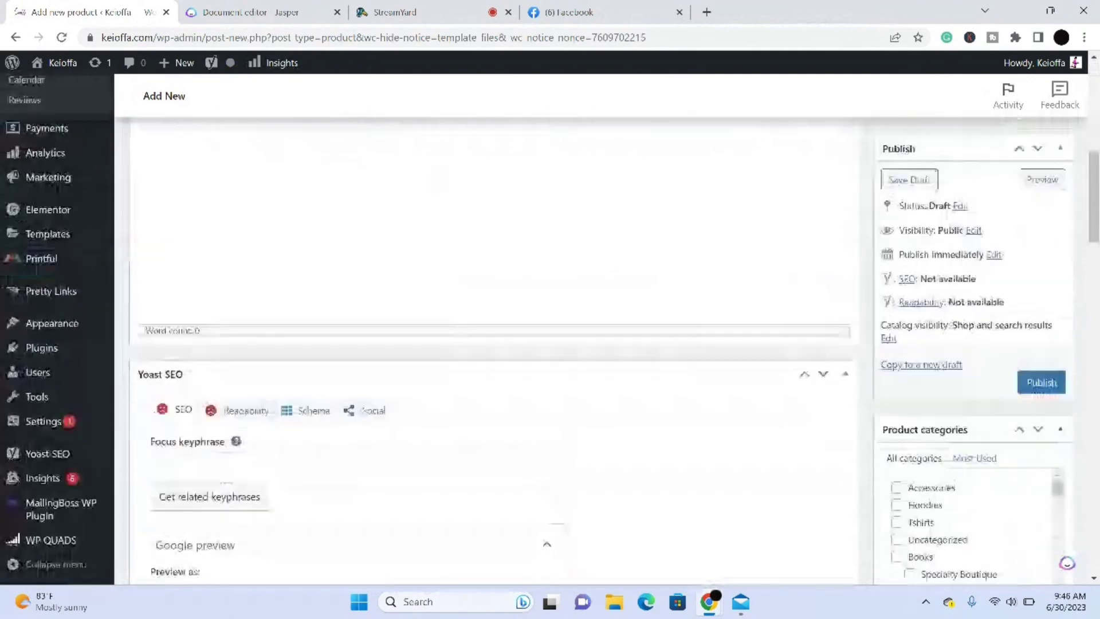
pyautogui.scroll(10, 602, 344)
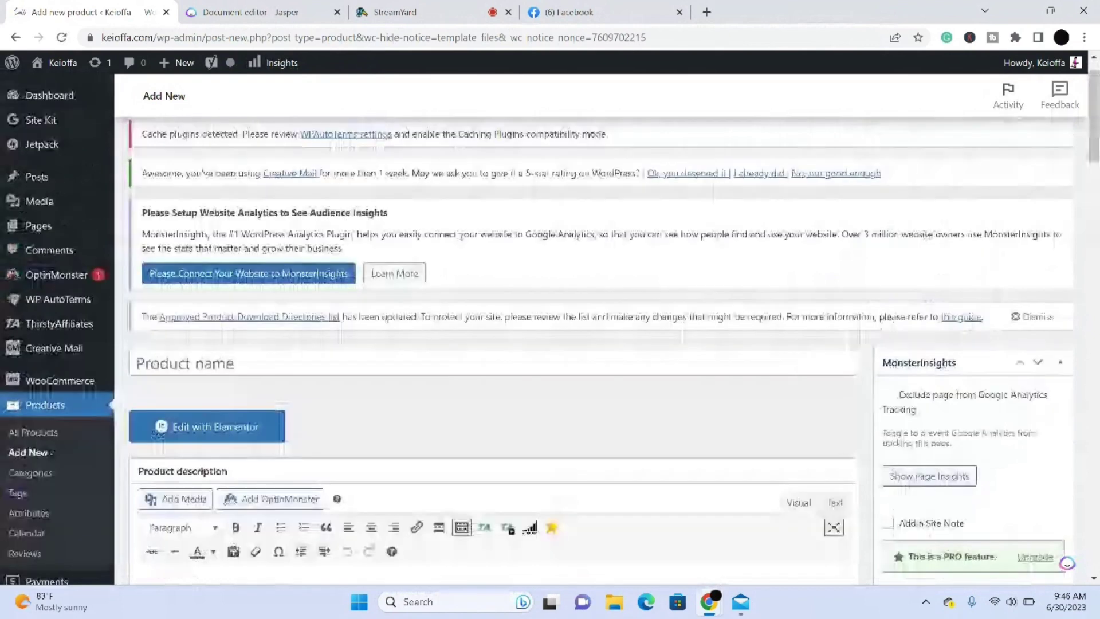
pyautogui.scroll(1, 602, 343)
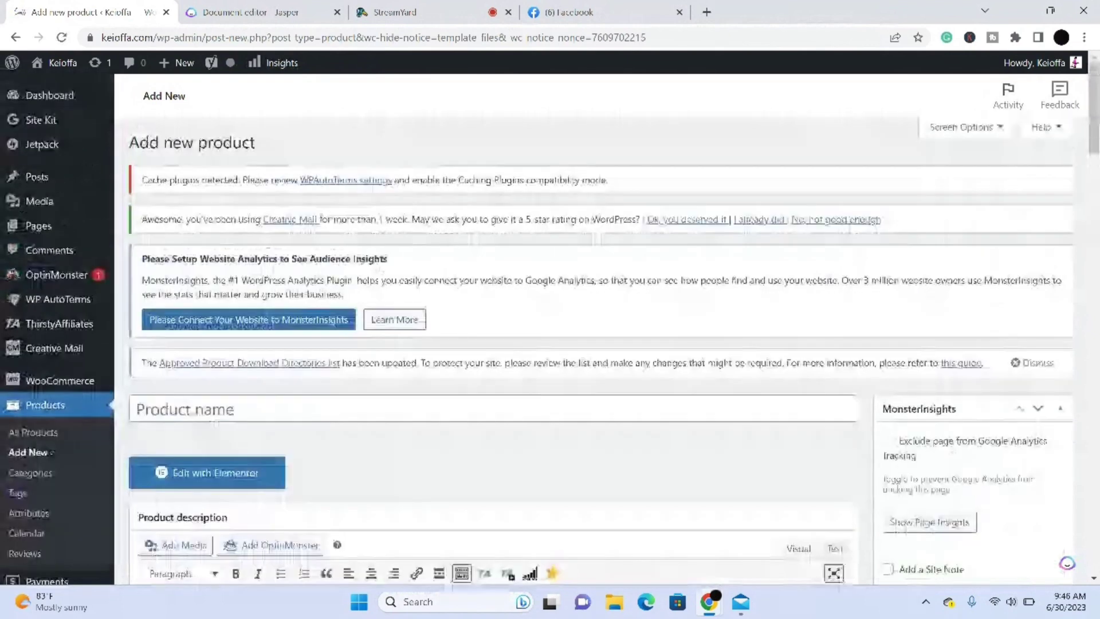
# Step: Name the product Test and insert the HowToPreventBurnoutF.mp4 video from the media library into the product description
pyautogui.scroll(-2, 601, 343)
pyautogui.click(182, 461)
pyautogui.click(182, 460)
pyautogui.click(493, 295)
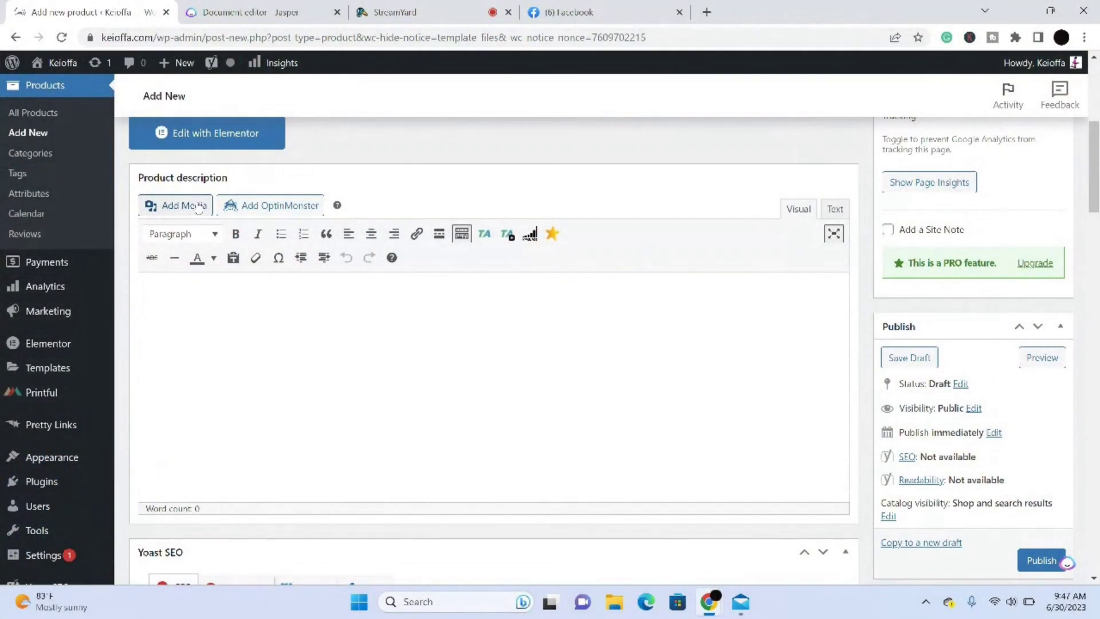
pyautogui.click(198, 207)
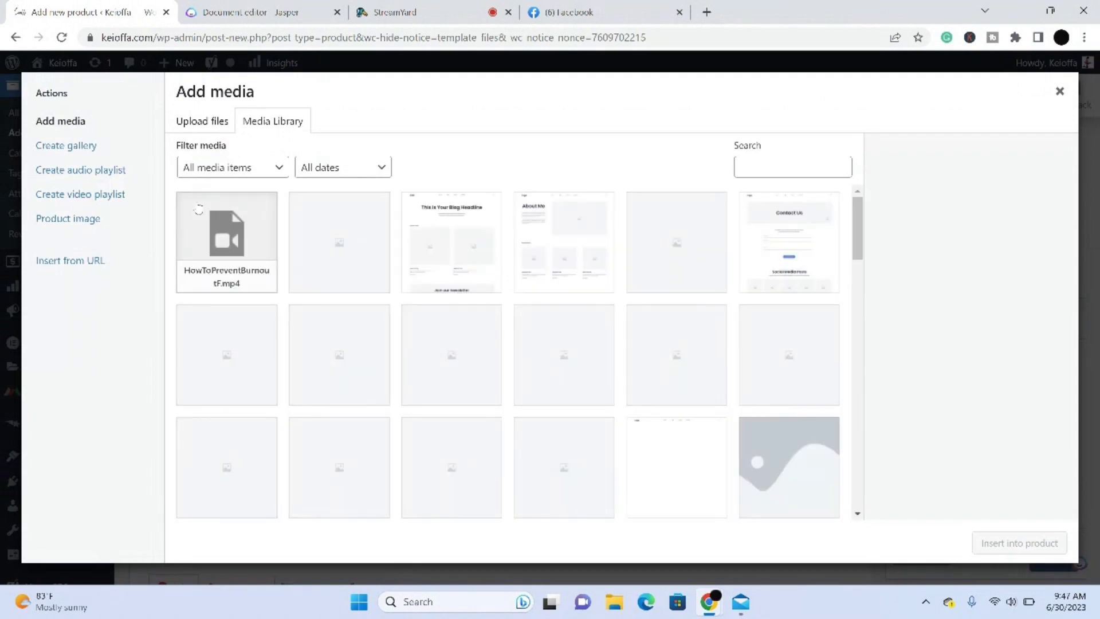
pyautogui.click(199, 210)
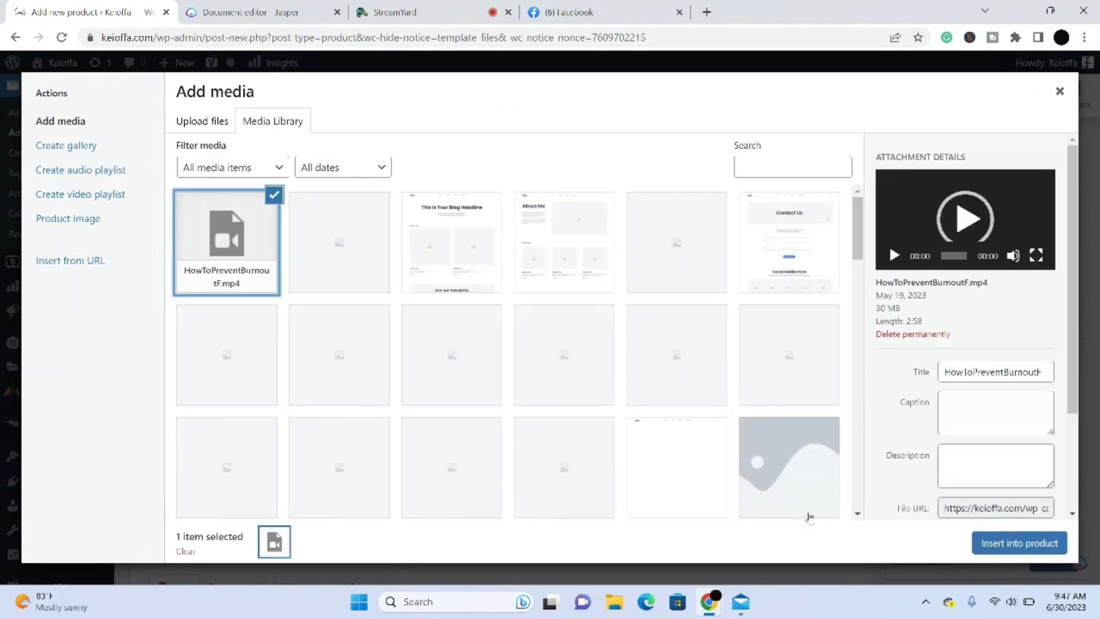
pyautogui.click(1012, 545)
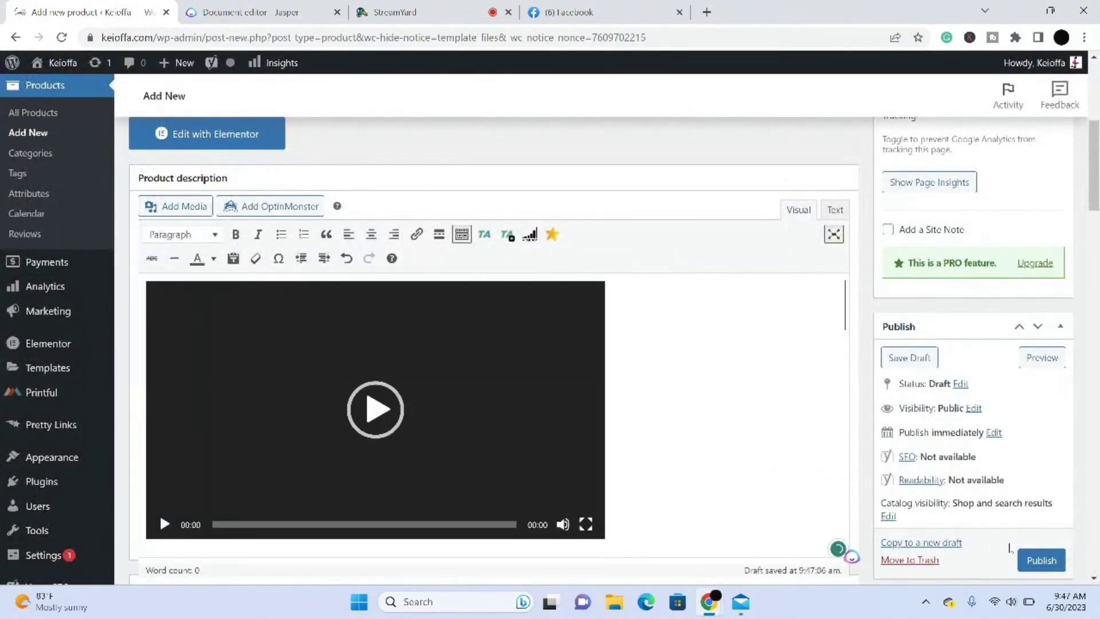
# Step: Mark the simple product as downloadable in its product data
pyautogui.scroll(-3, 1010, 549)
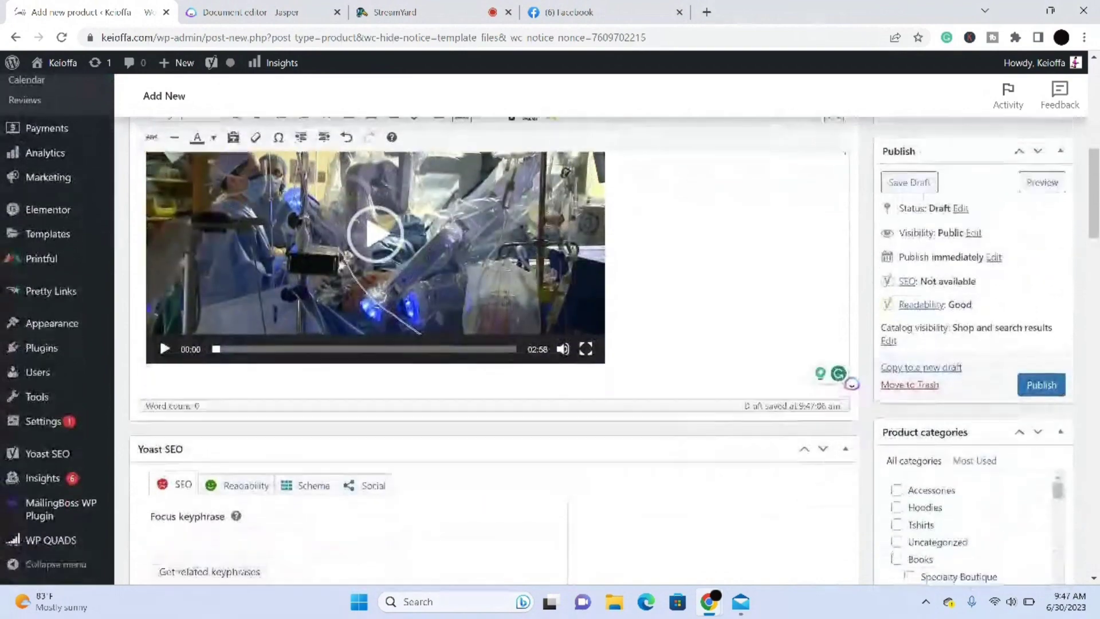
pyautogui.scroll(-5, 602, 351)
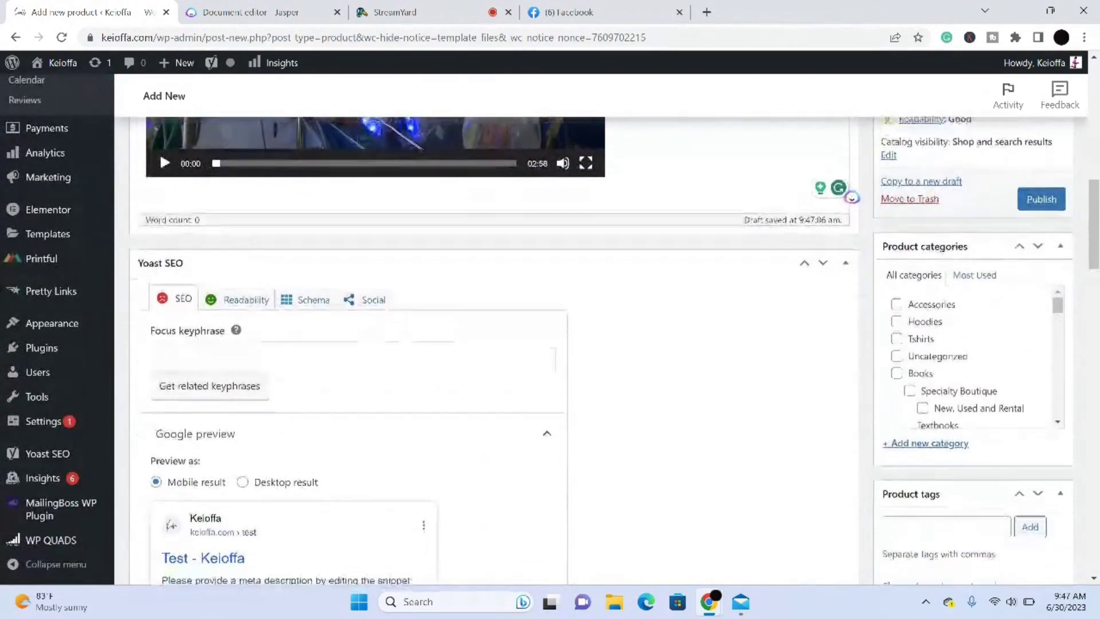
pyautogui.scroll(-10, 601, 350)
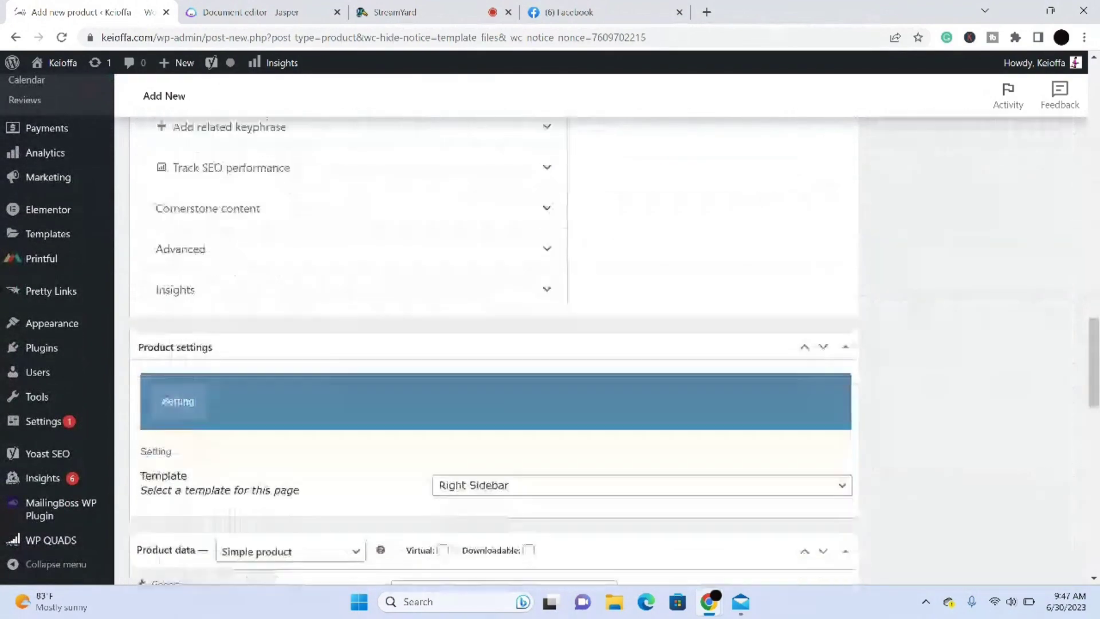
pyautogui.scroll(-4, 608, 350)
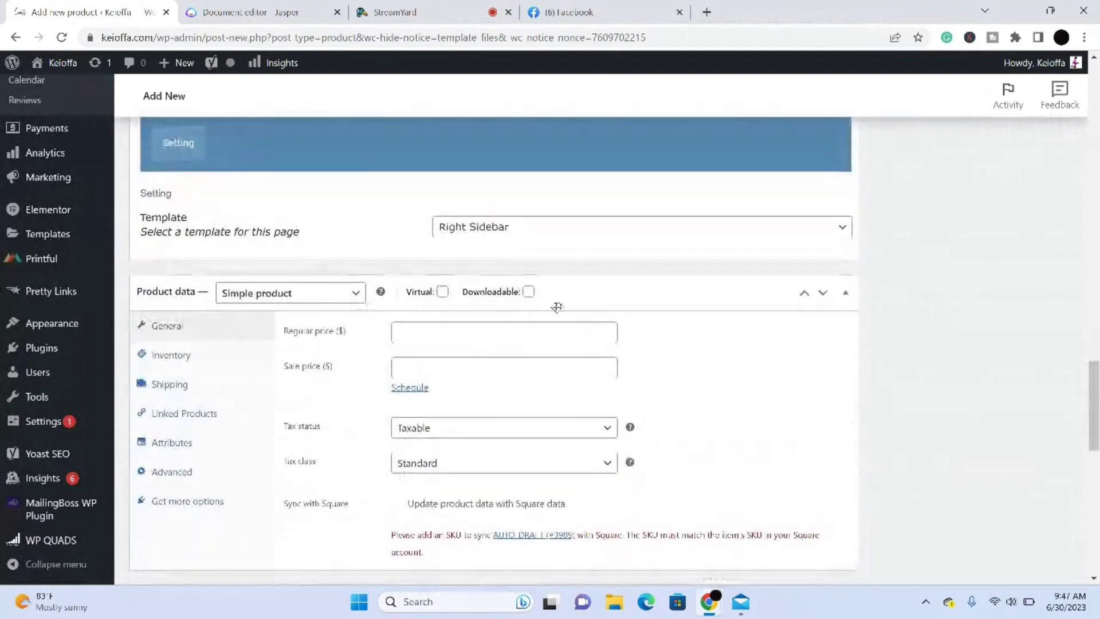
pyautogui.click(528, 292)
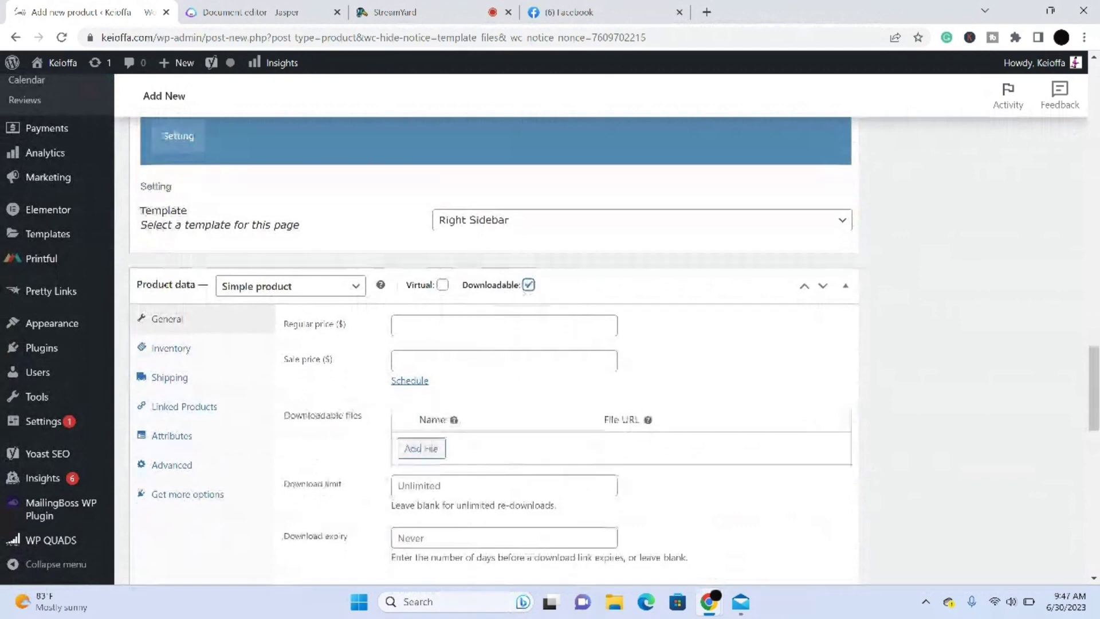
# Step: Add a downloadable file to the product, using Homepage-400_380.jpg from the media library as its file URL
pyautogui.scroll(-4, 325, 276)
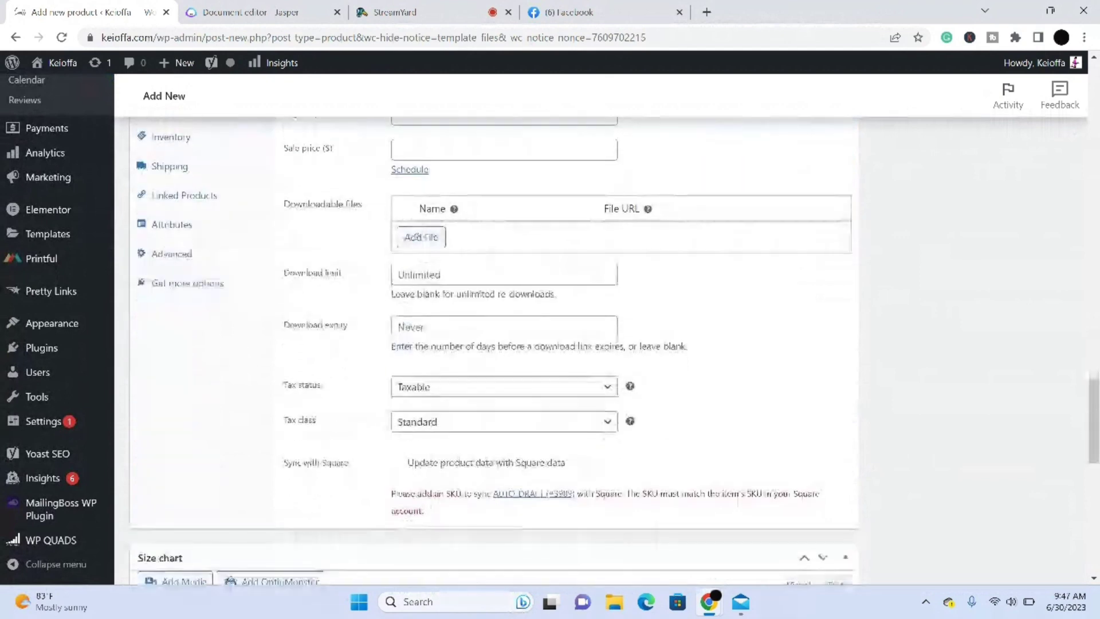
pyautogui.click(422, 237)
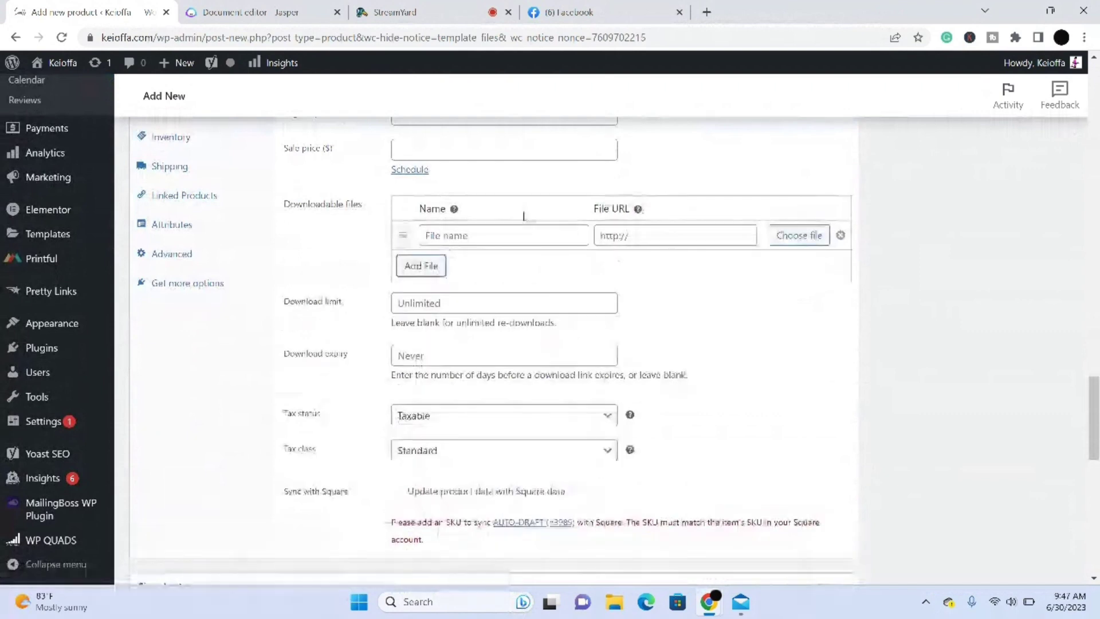
pyautogui.click(791, 239)
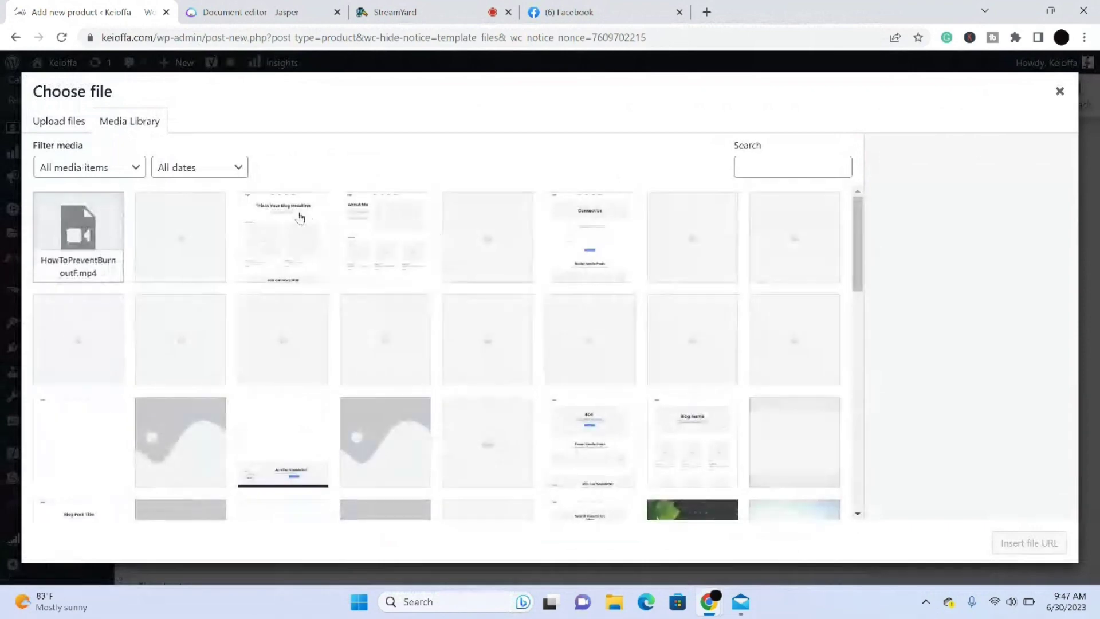
pyautogui.click(272, 245)
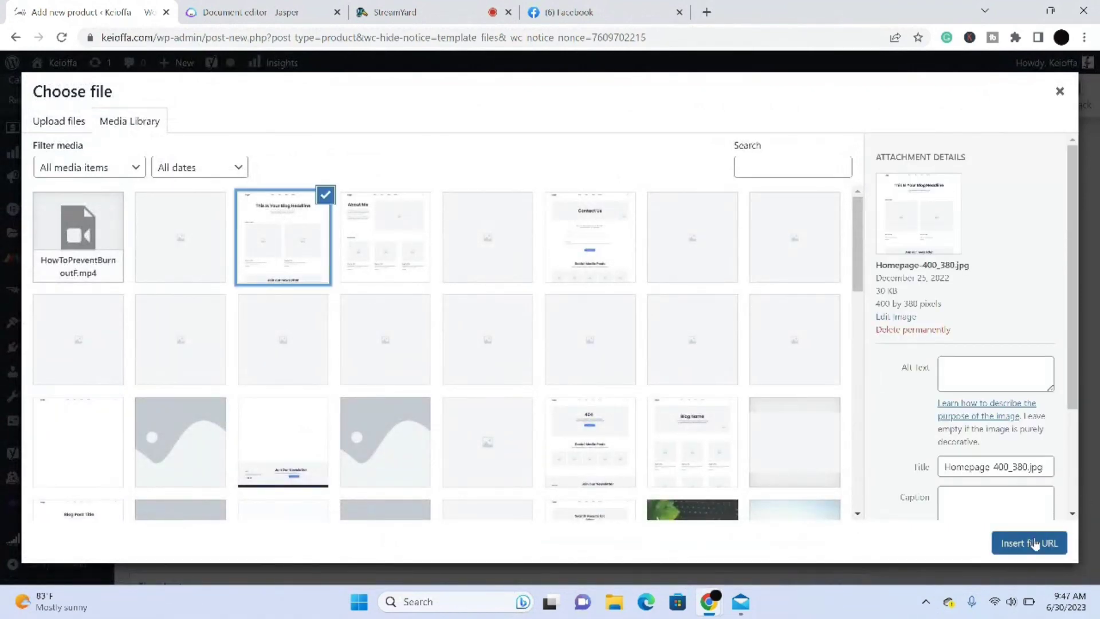
pyautogui.click(1029, 543)
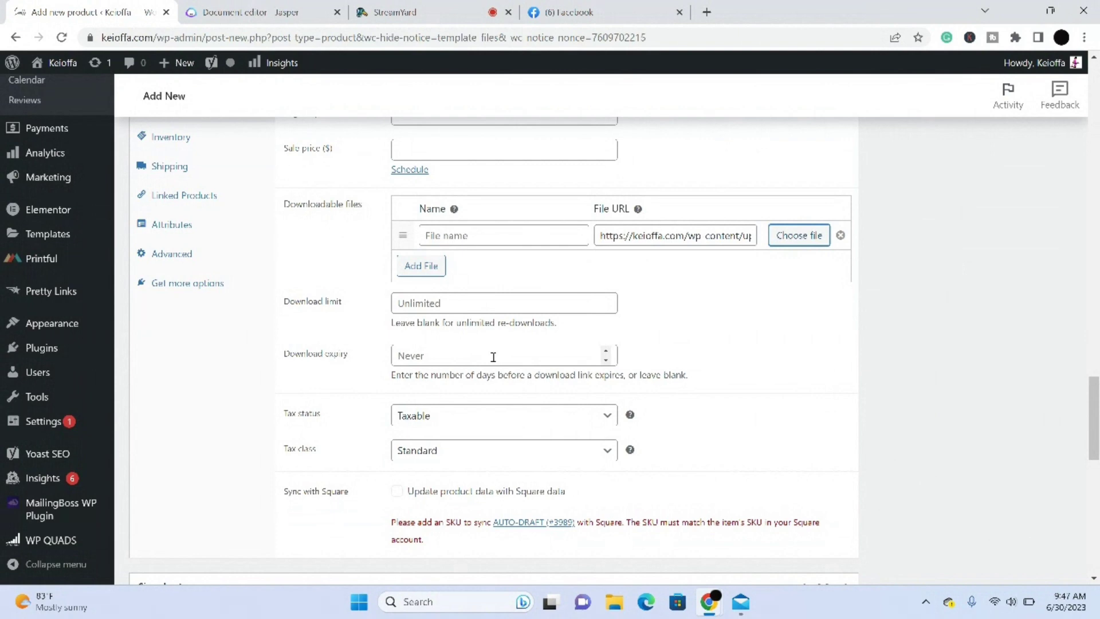
# Step: Review the product's price, download, tax and Square sync settings in the general product data
pyautogui.scroll(2, 493, 357)
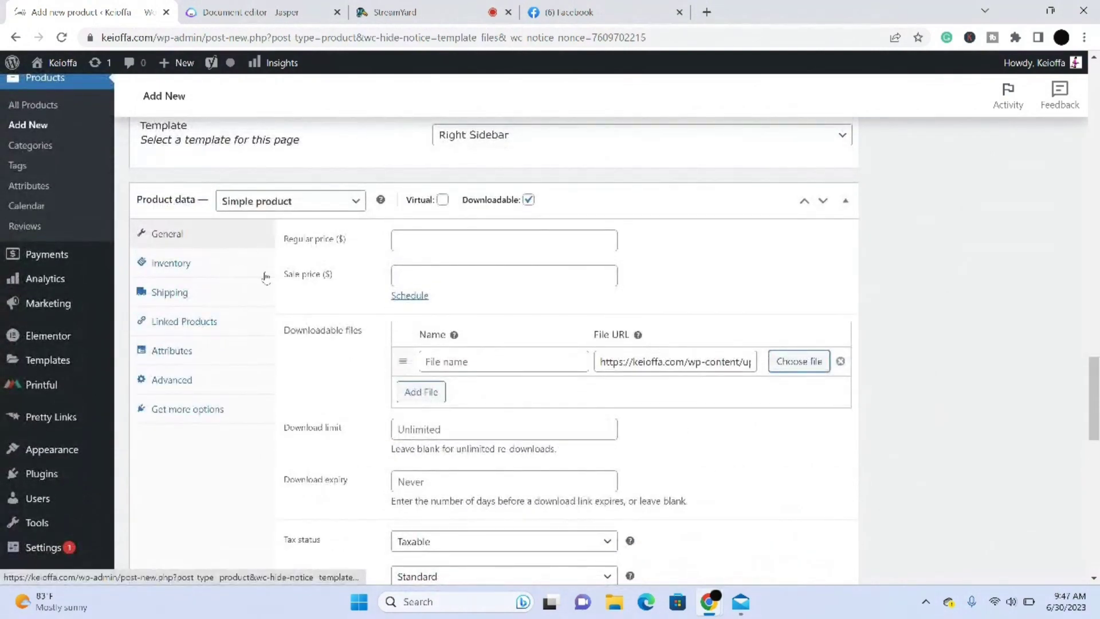
pyautogui.click(462, 235)
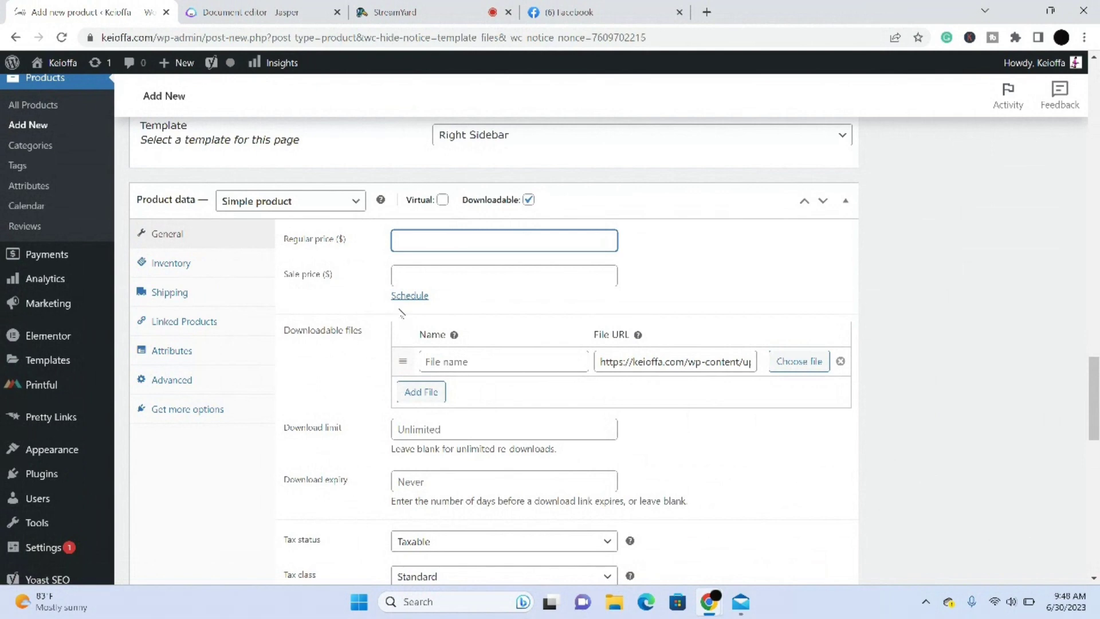
pyautogui.scroll(-3, 414, 308)
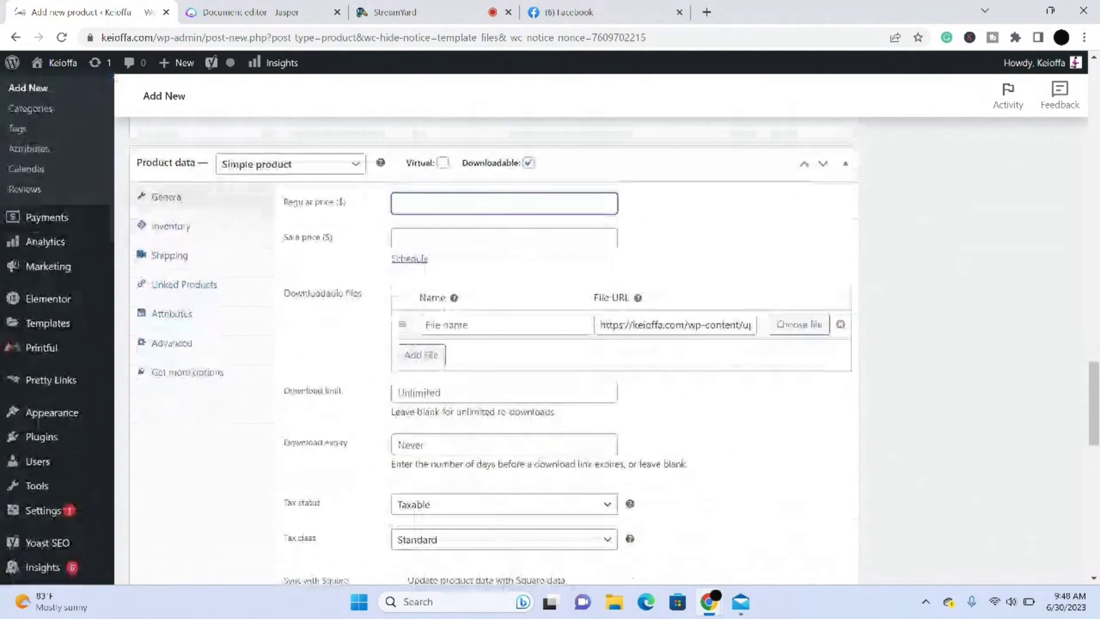
pyautogui.scroll(-2, 414, 308)
pyautogui.scroll(5, 413, 308)
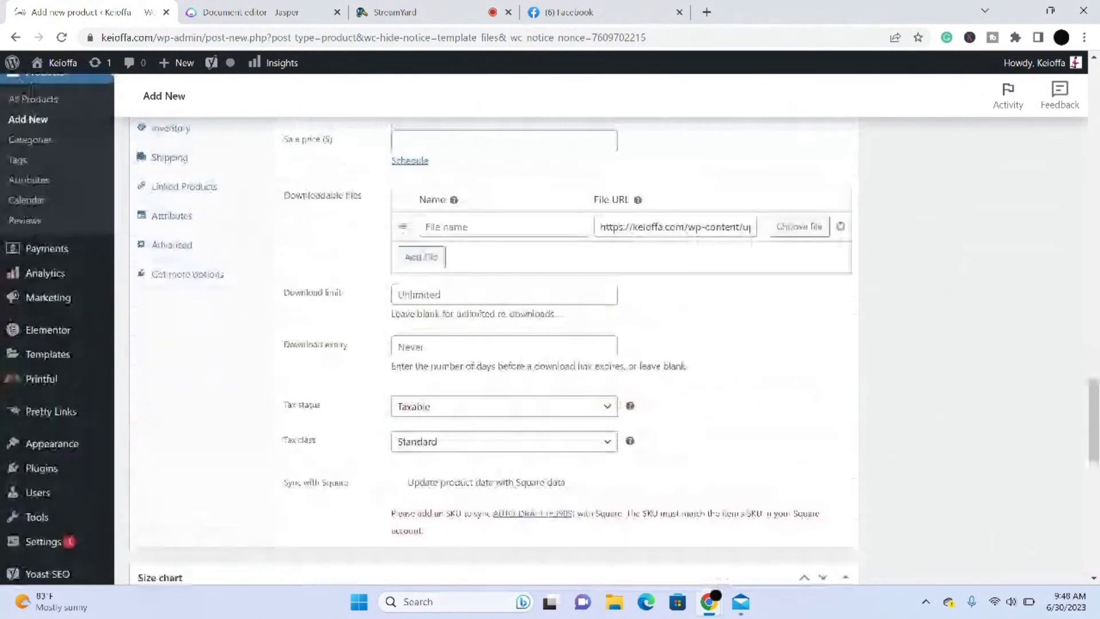
pyautogui.scroll(-8, 493, 321)
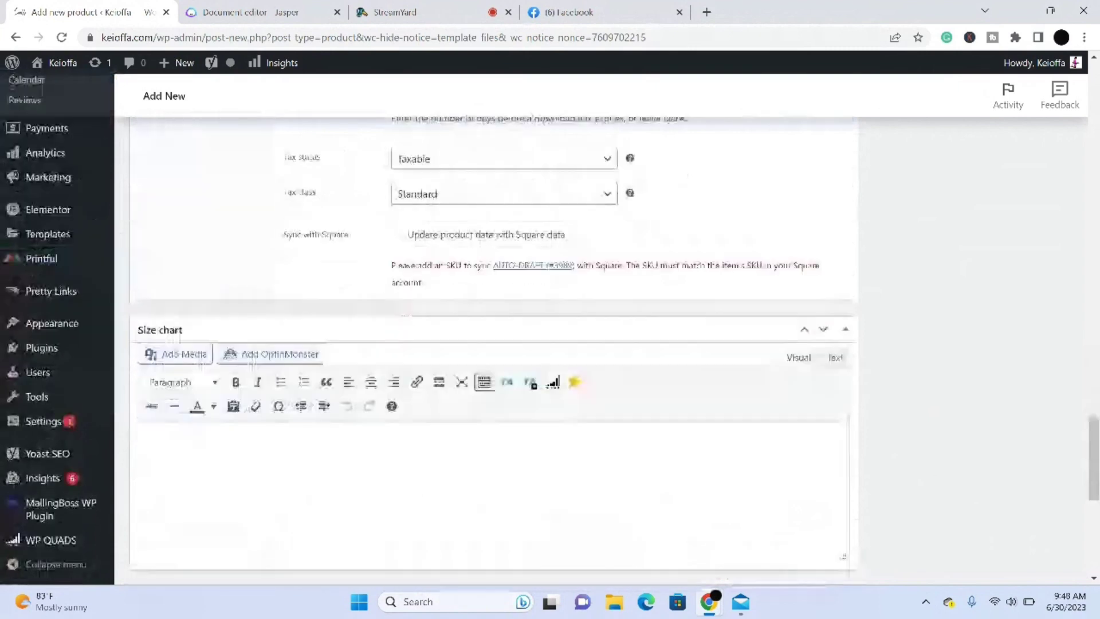
# Step: Move the Size chart section below the Product short description section, and return it to its original place
pyautogui.scroll(-2, 321, 332)
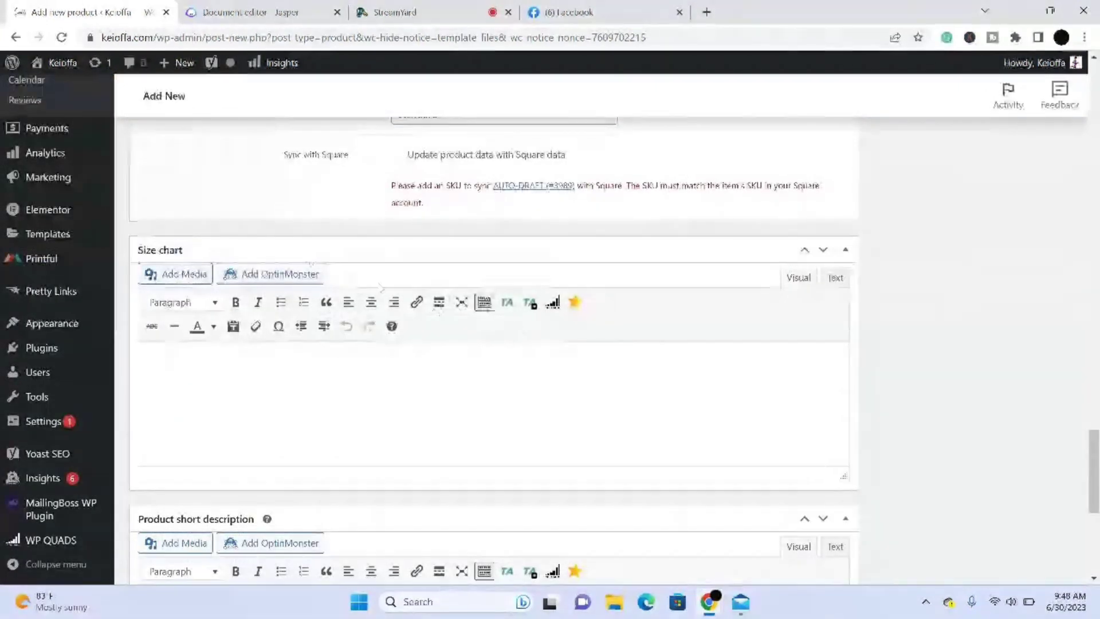
pyautogui.click(824, 250)
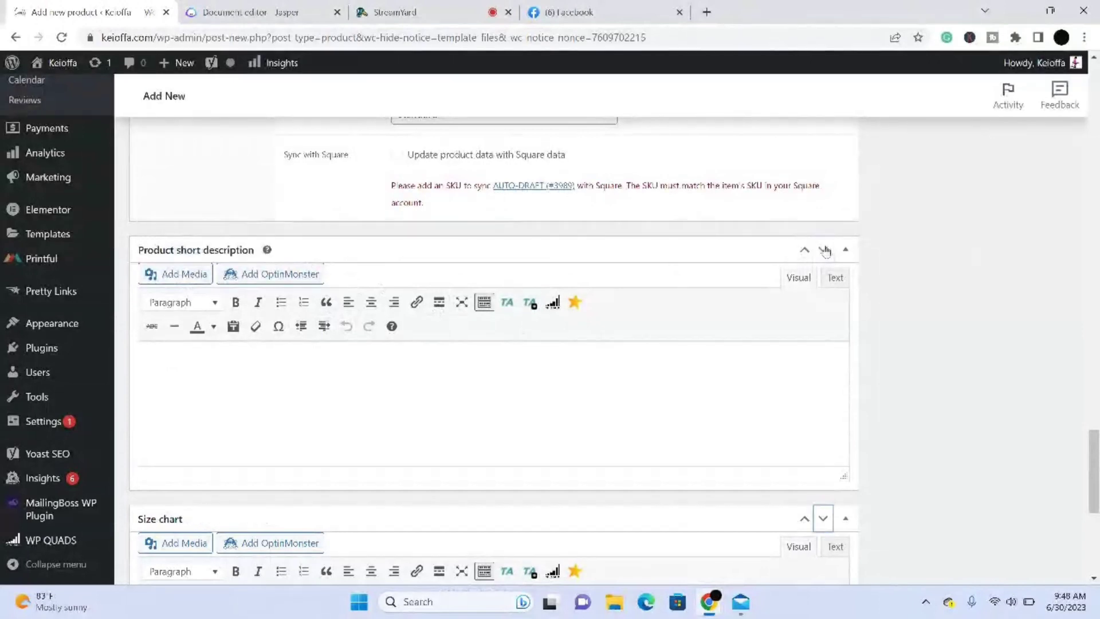
pyautogui.click(825, 250)
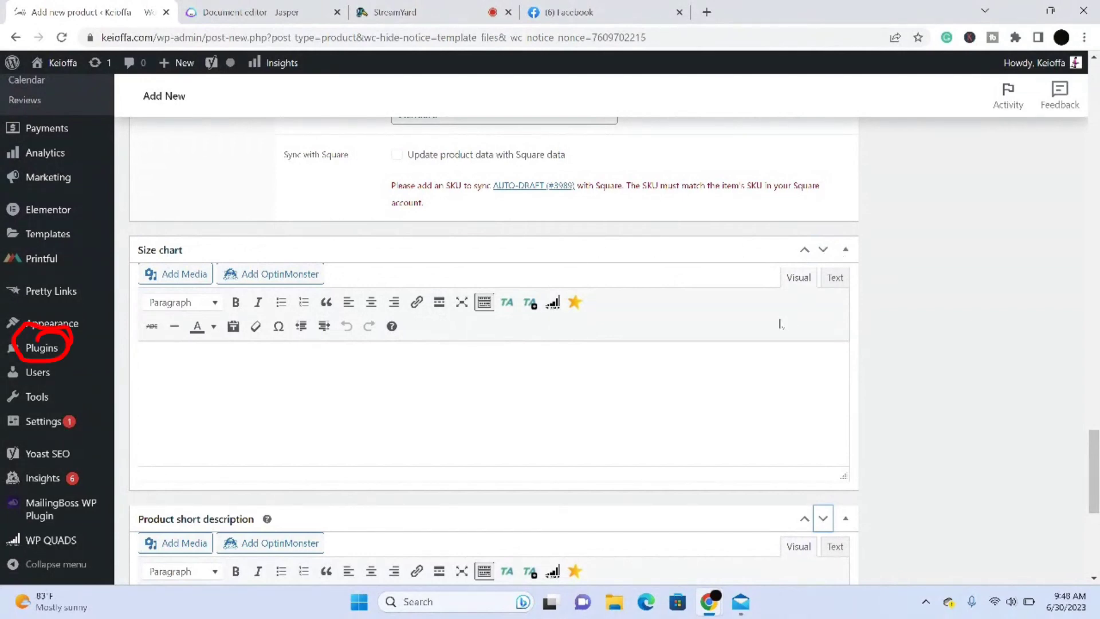
# Step: Examine the Size chart, Product short description and Product Popups sections of the form
pyautogui.scroll(-3, 493, 326)
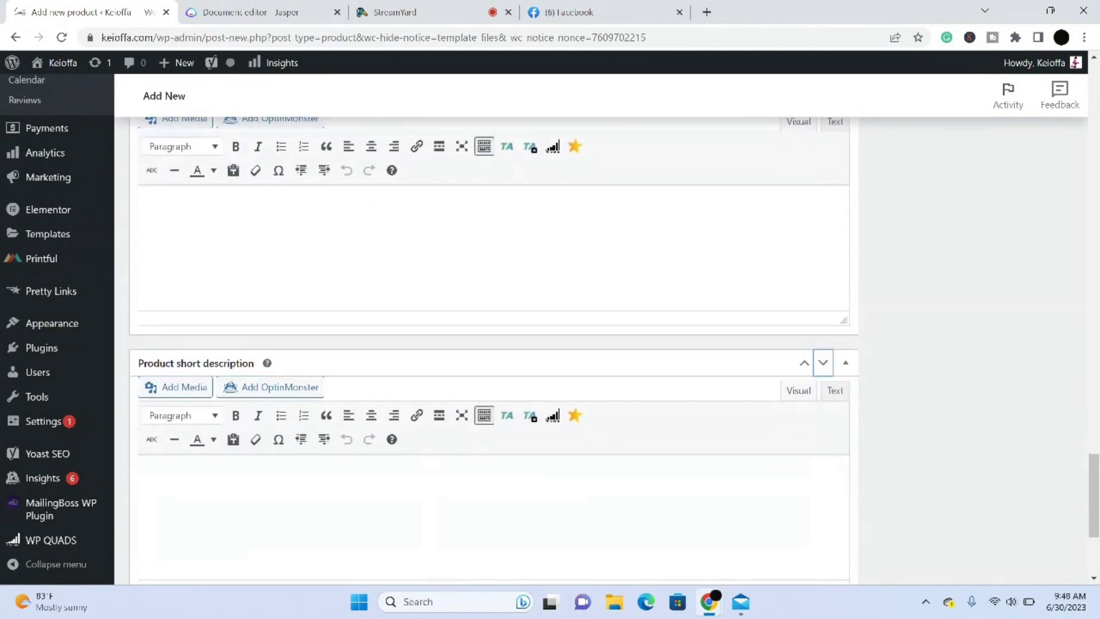
pyautogui.scroll(-4, 493, 344)
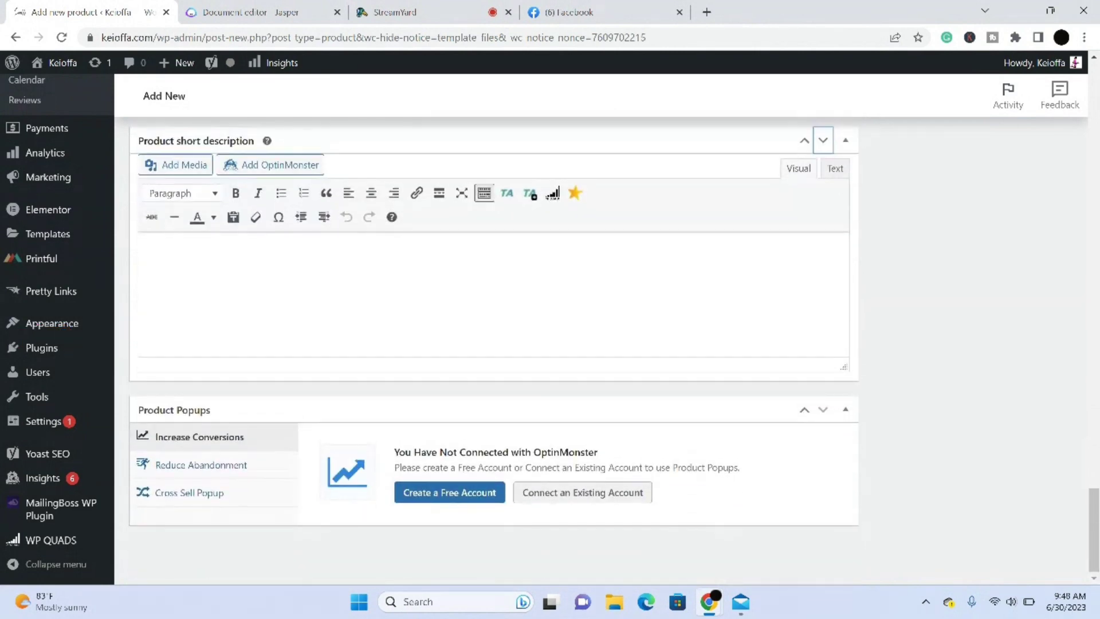
pyautogui.scroll(2, 493, 344)
pyautogui.scroll(3, 493, 332)
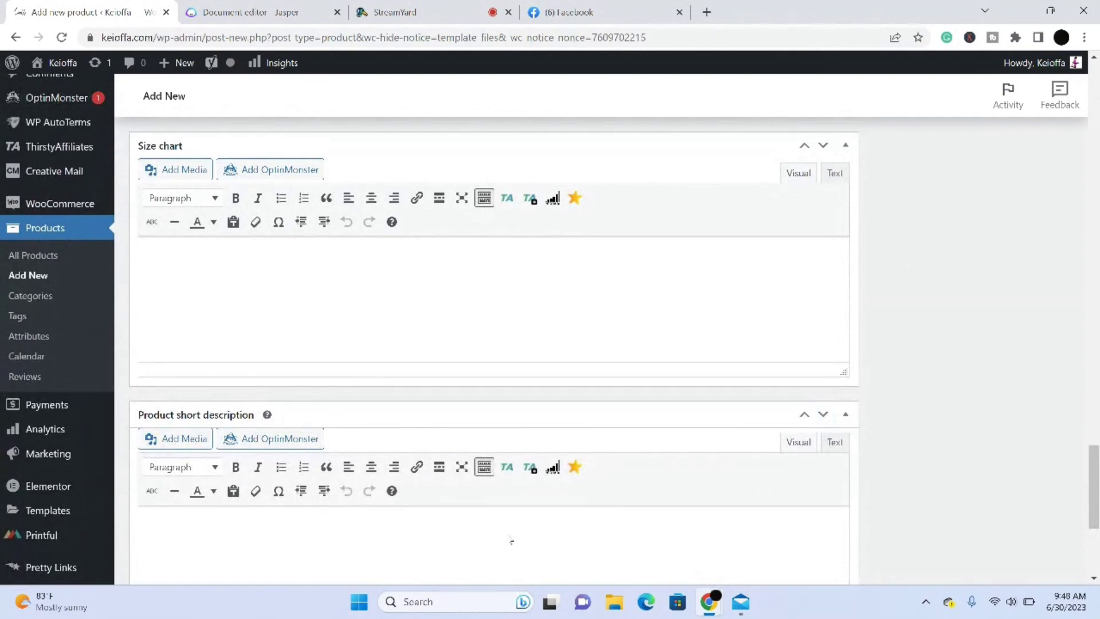
pyautogui.scroll(-5, 510, 540)
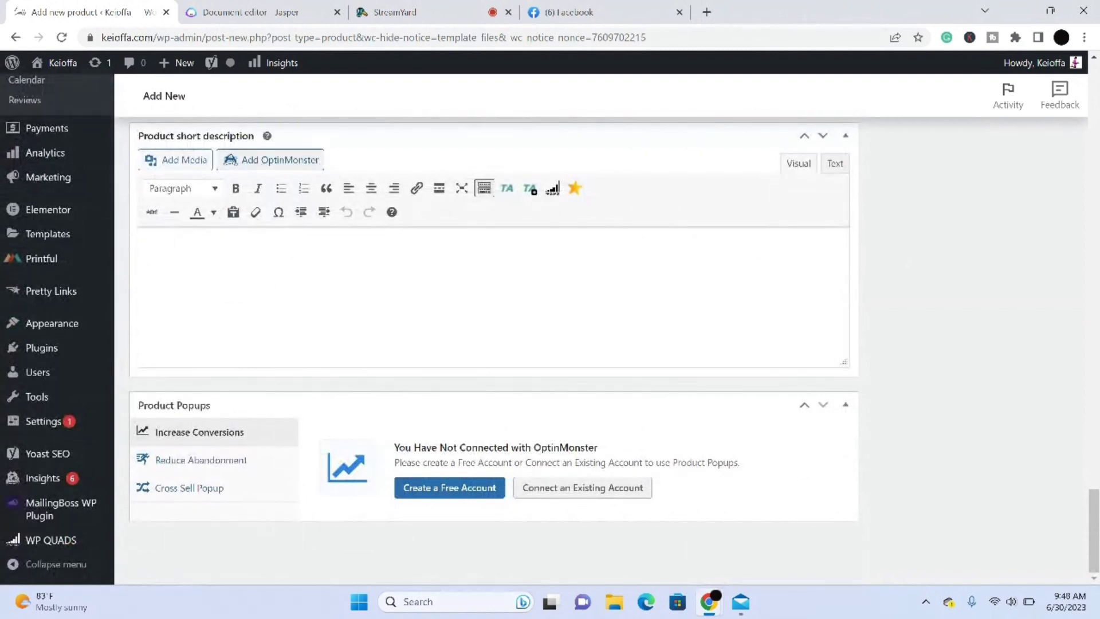
pyautogui.scroll(3, 493, 321)
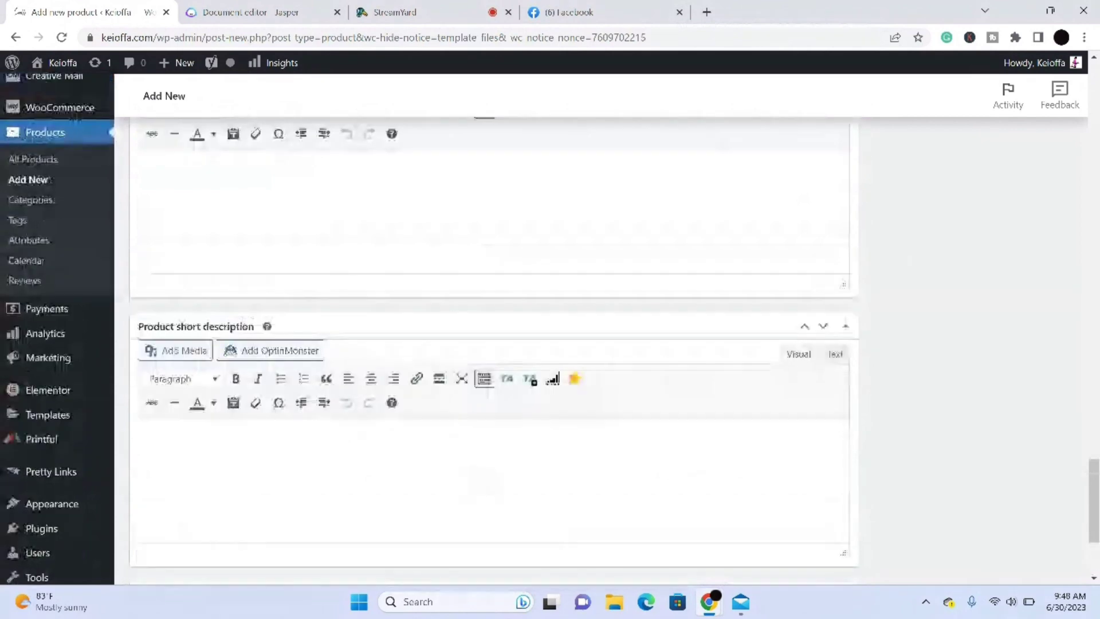
pyautogui.scroll(5, 493, 321)
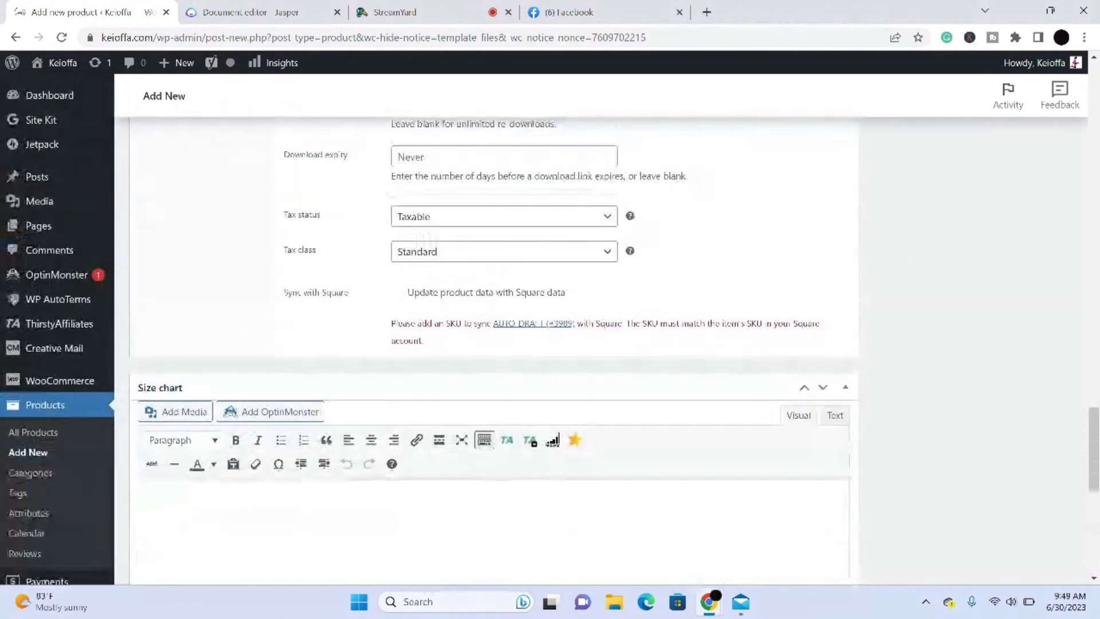
# Step: Review the linked products, advanced settings and recommended extensions in the product data
pyautogui.scroll(6, 493, 321)
pyautogui.click(184, 364)
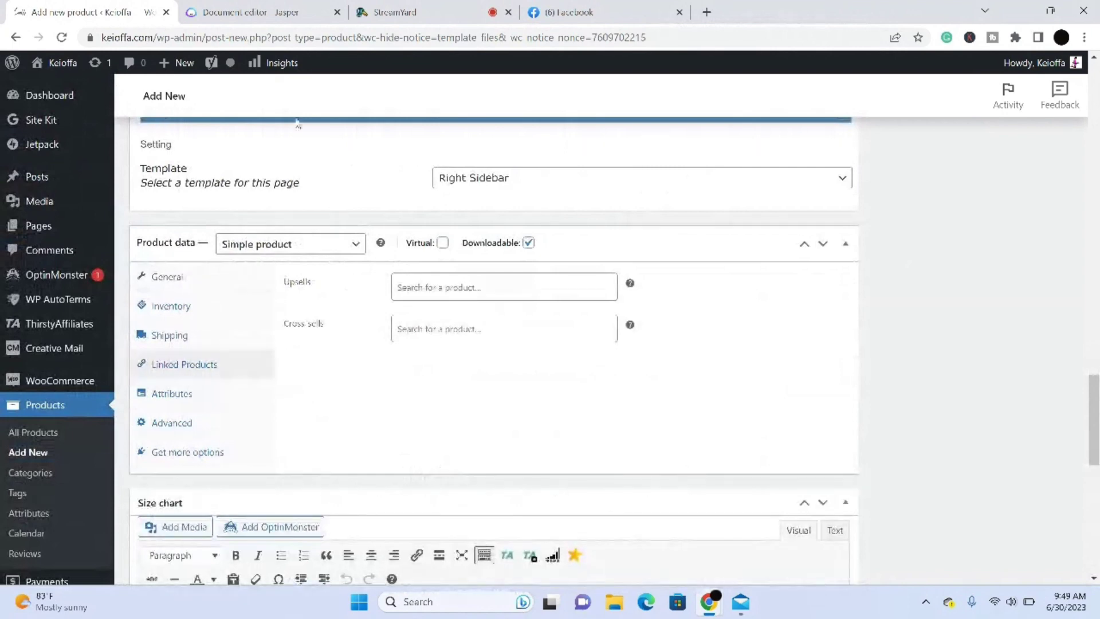
pyautogui.click(475, 290)
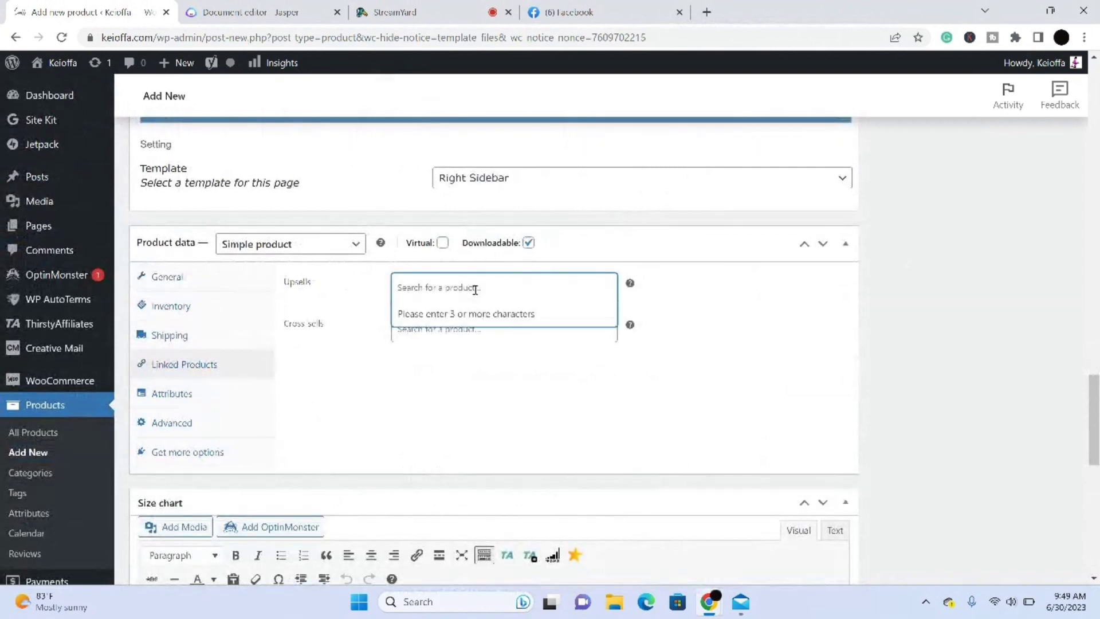
pyautogui.click(475, 290)
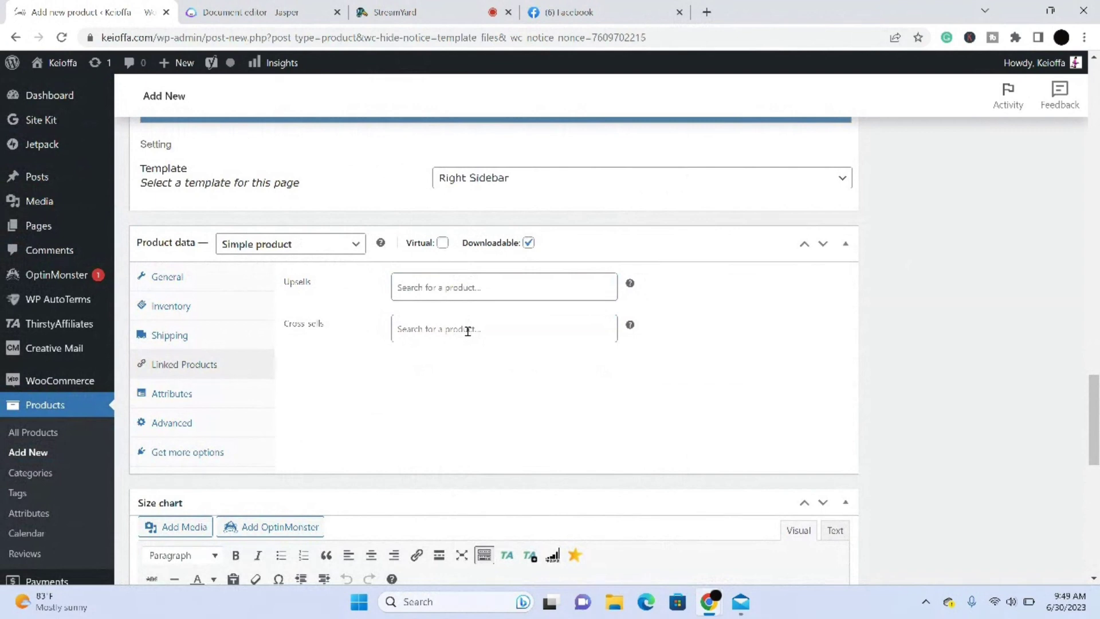
pyautogui.click(172, 423)
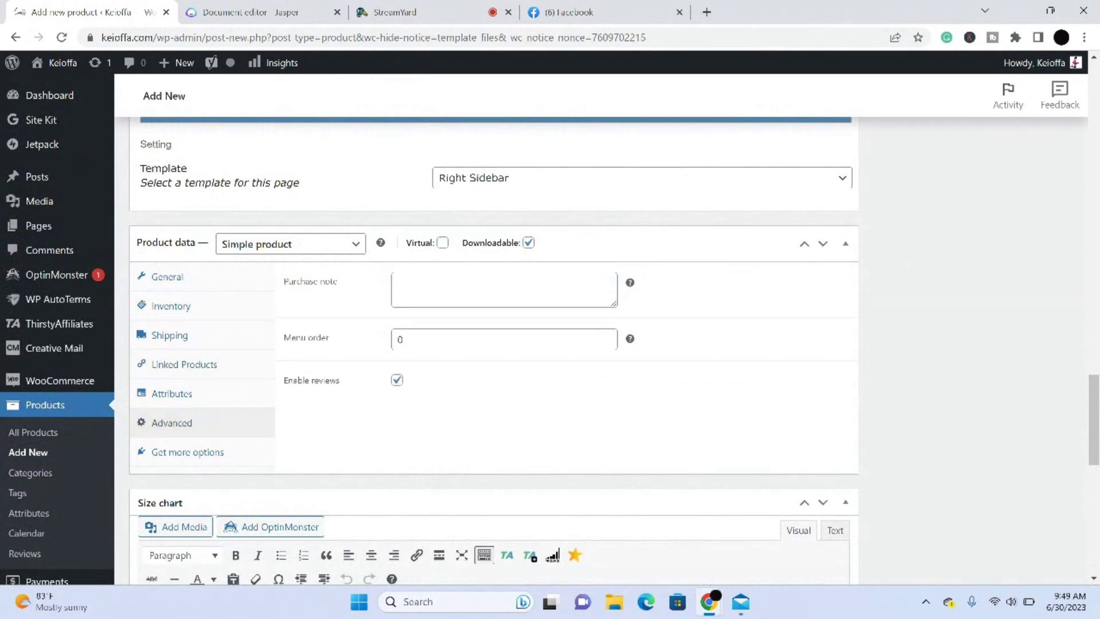
pyautogui.click(187, 452)
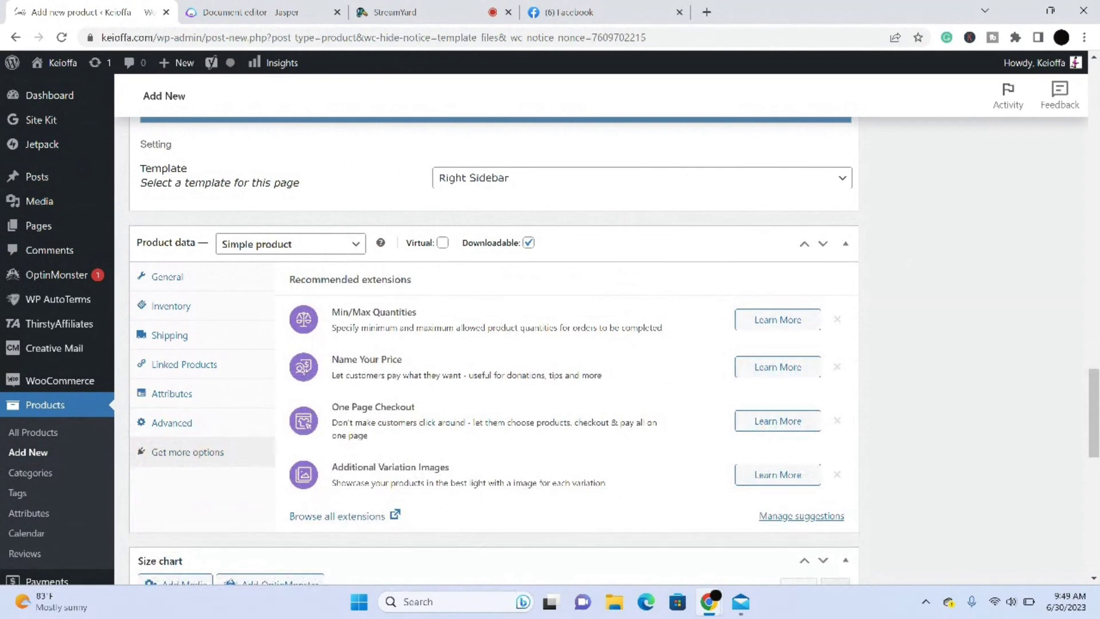
# Step: Change the product type to External/Affiliate product
pyautogui.click(290, 245)
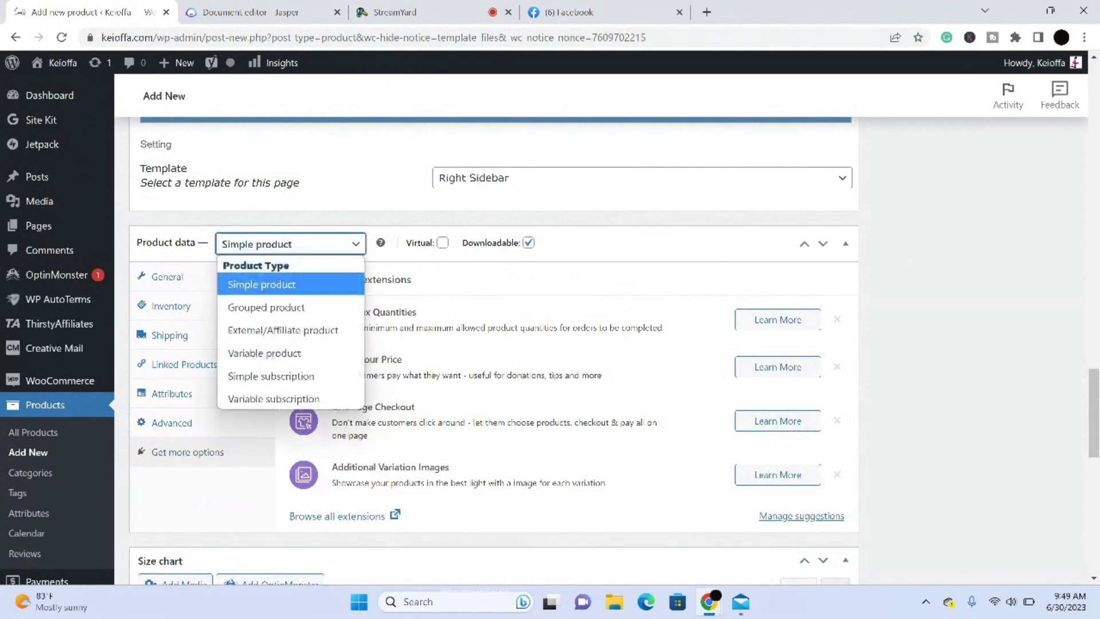
pyautogui.click(283, 331)
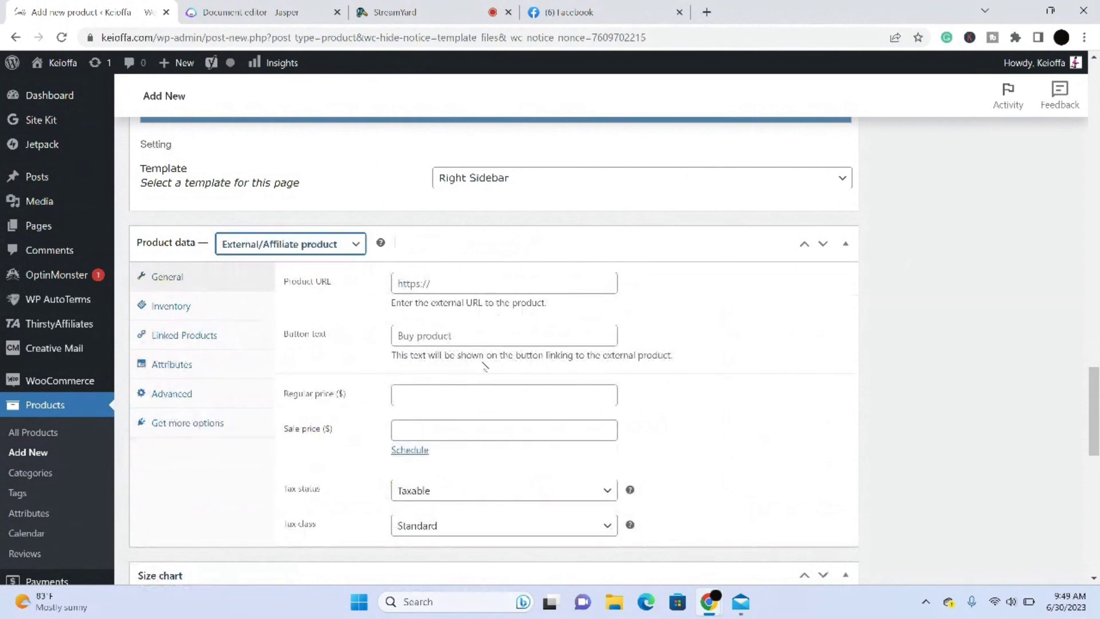
# Step: Review the whole new product form, from the title and description down to the External/Affiliate product data
pyautogui.scroll(-2, 483, 365)
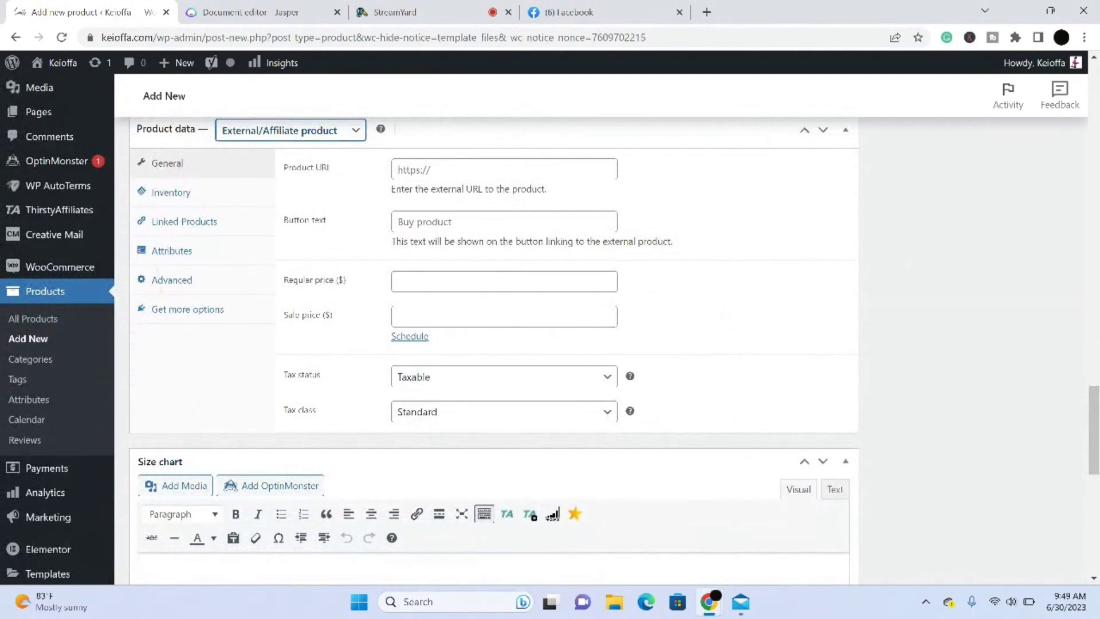
pyautogui.scroll(8, 550, 344)
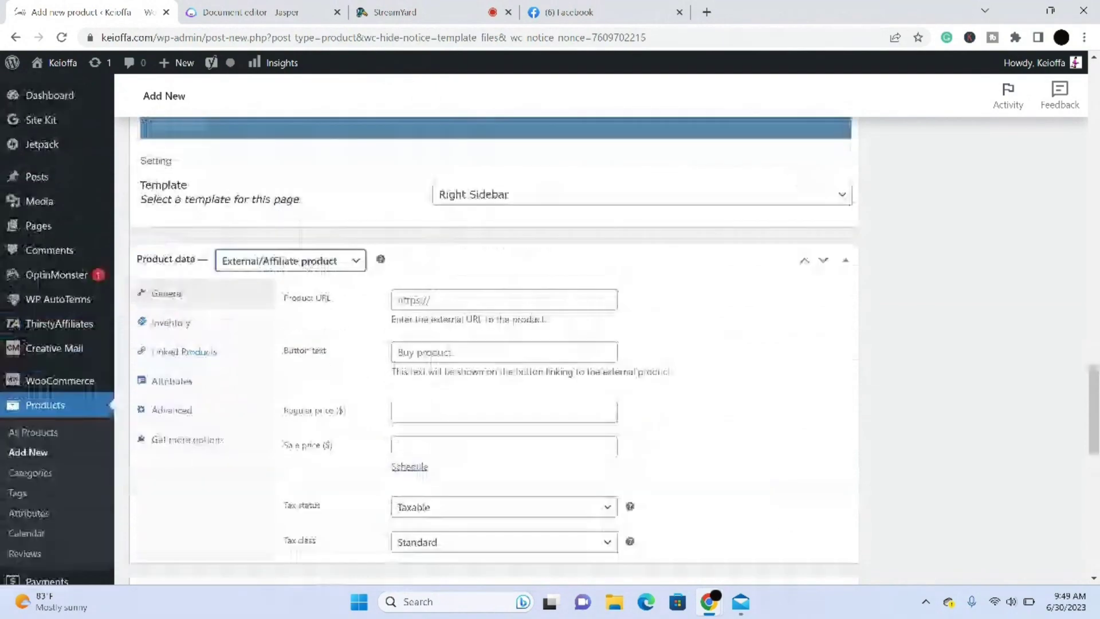
pyautogui.scroll(15, 493, 343)
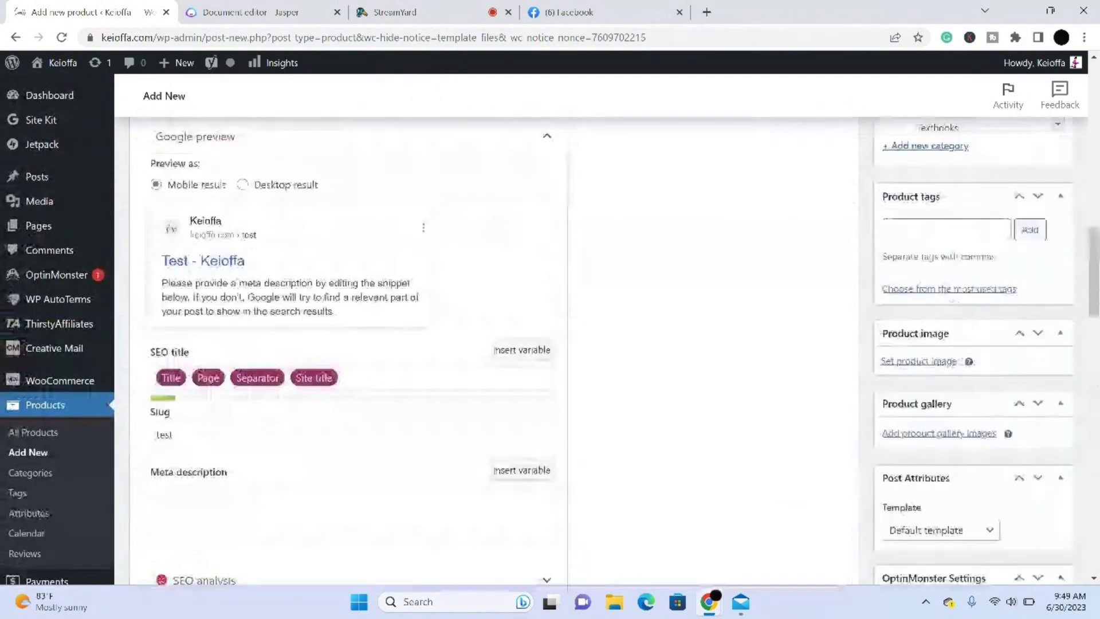
pyautogui.scroll(3, 160, 204)
pyautogui.scroll(8, 493, 344)
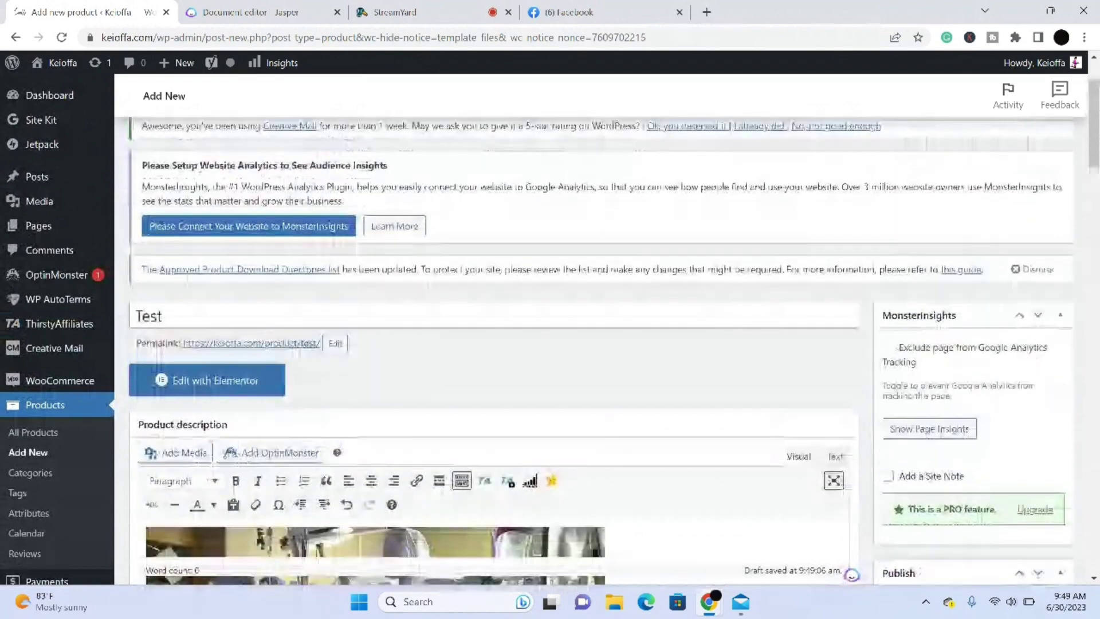
pyautogui.scroll(2, 766, 110)
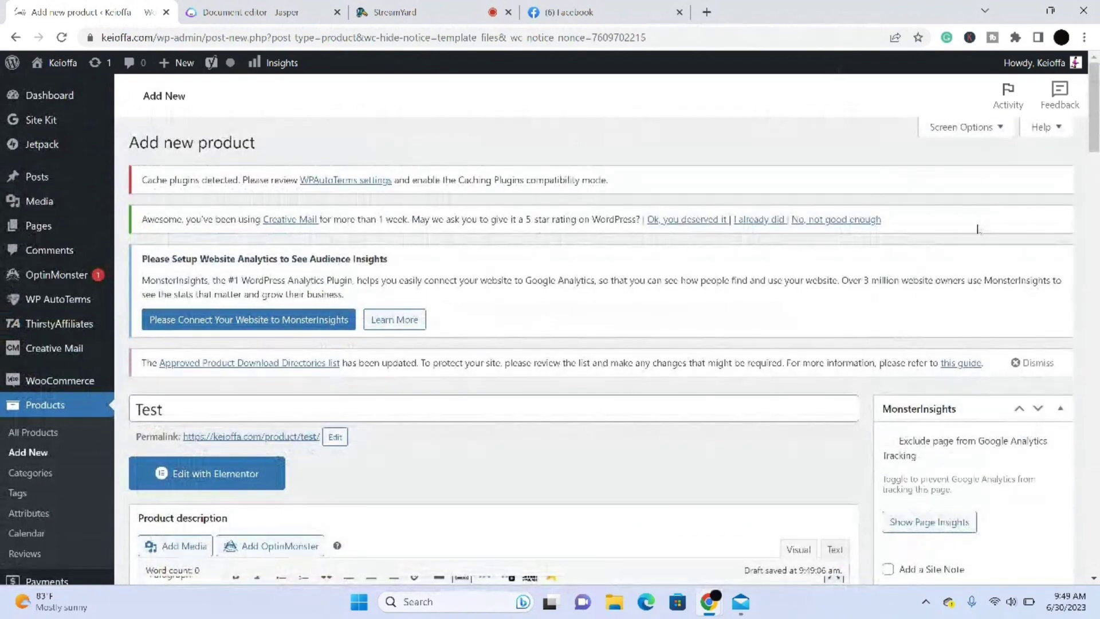
pyautogui.scroll(-10, 978, 229)
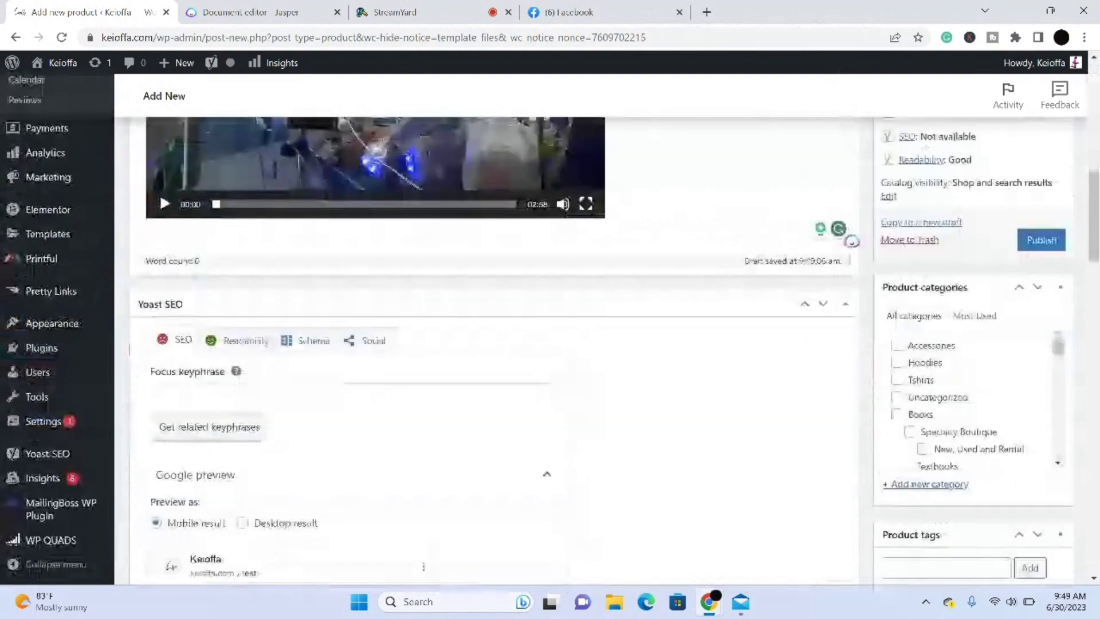
pyautogui.scroll(-13, 493, 343)
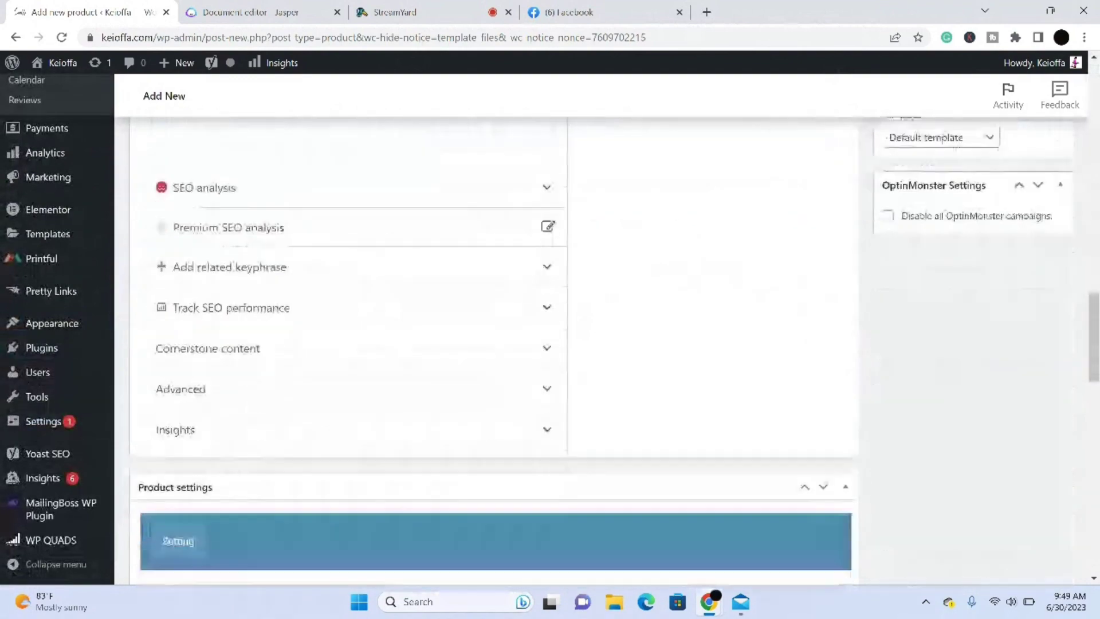
pyautogui.scroll(-7, 493, 344)
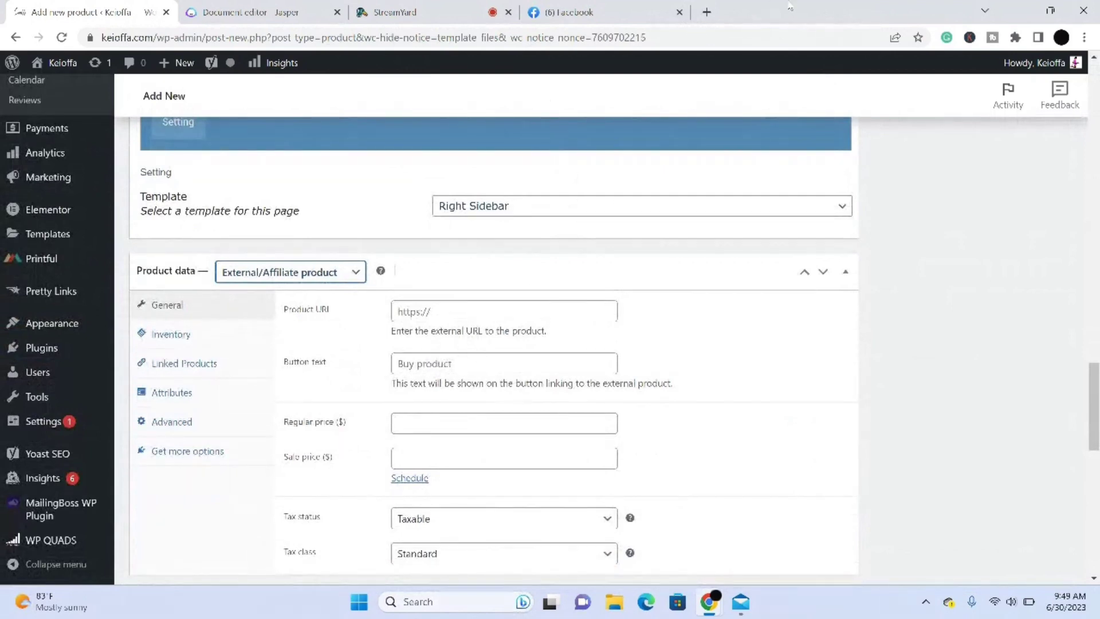
# Step: Open Amazon in a new browser tab and search for "portable car fan"
pyautogui.click(707, 12)
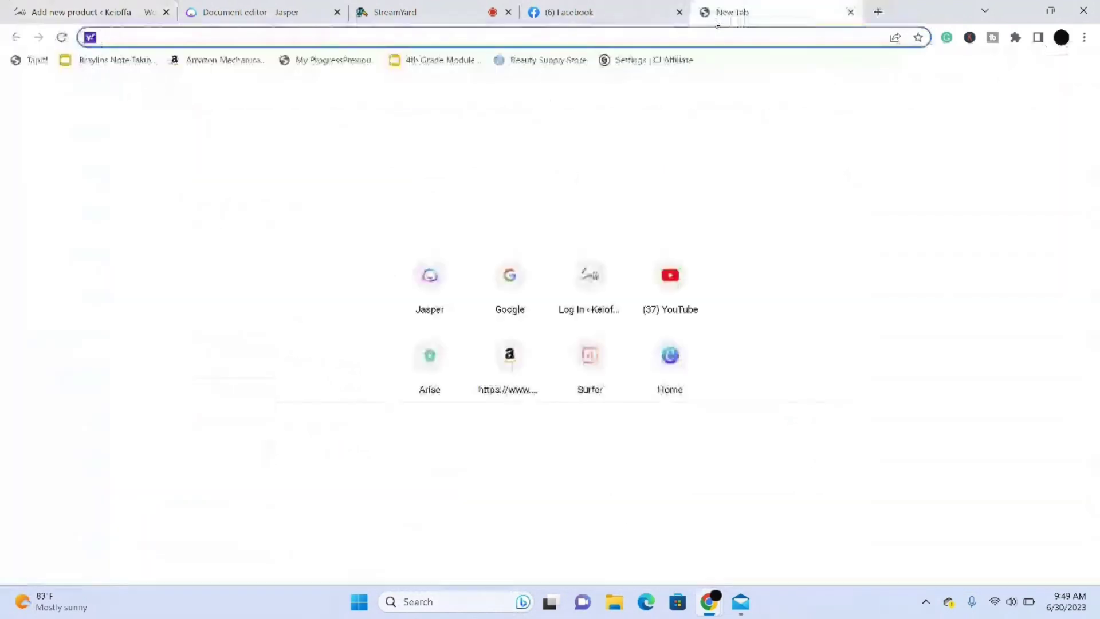
pyautogui.write('ama')
pyautogui.press('Return')
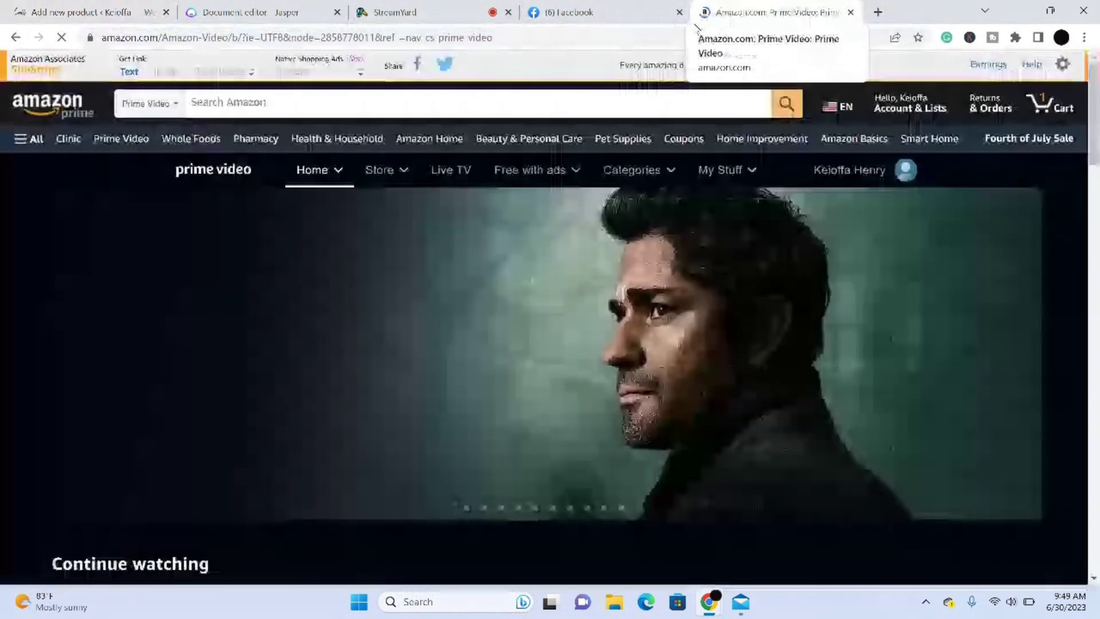
pyautogui.click(519, 109)
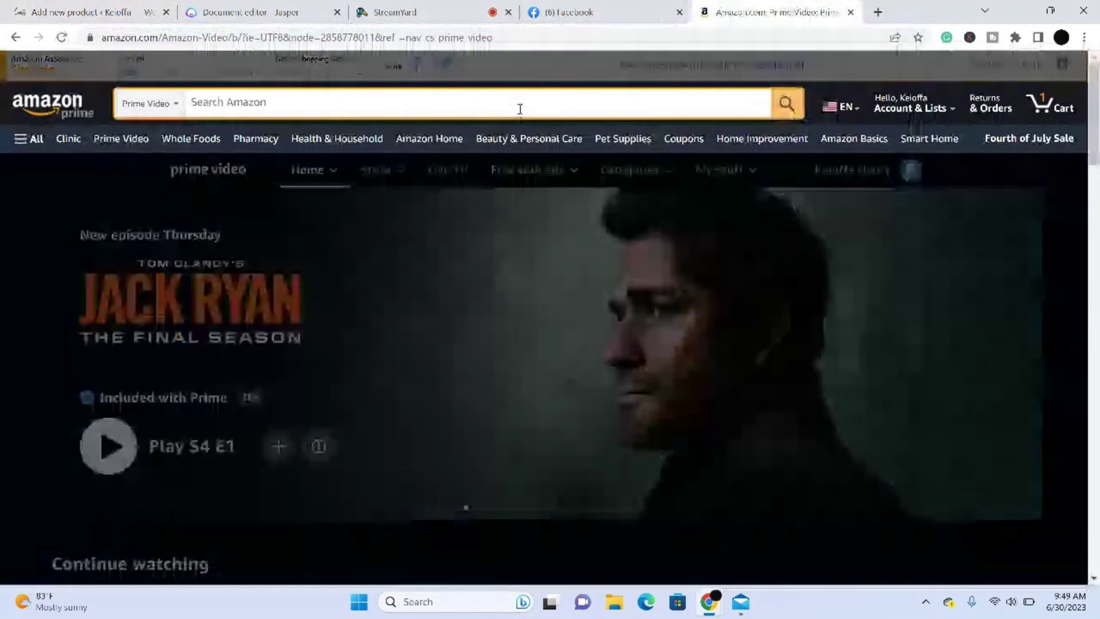
pyautogui.write('port')
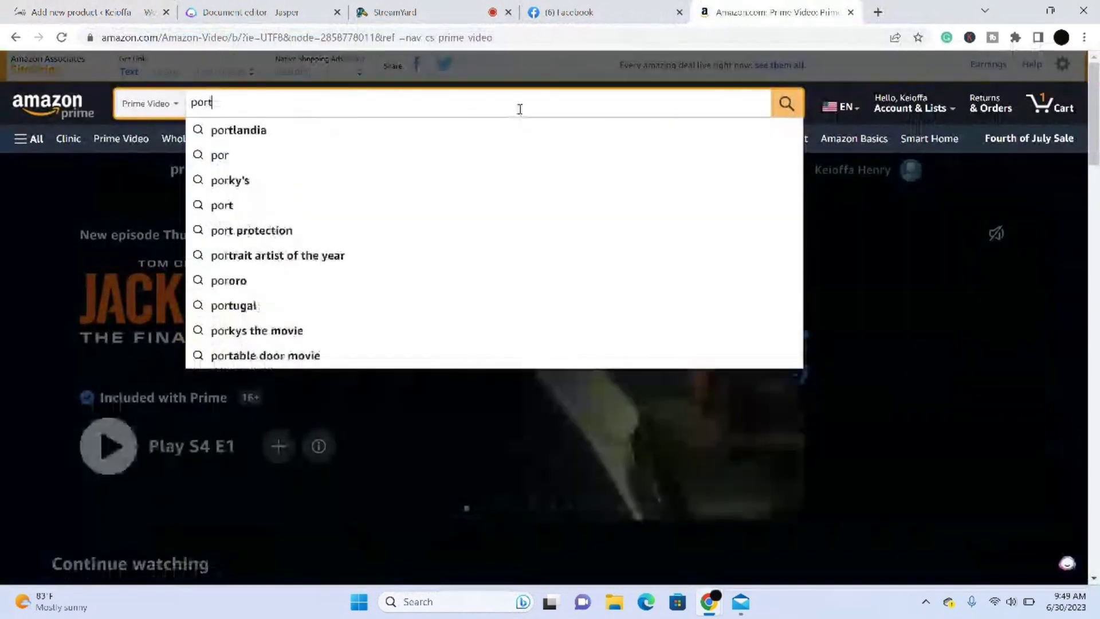
pyautogui.write('able')
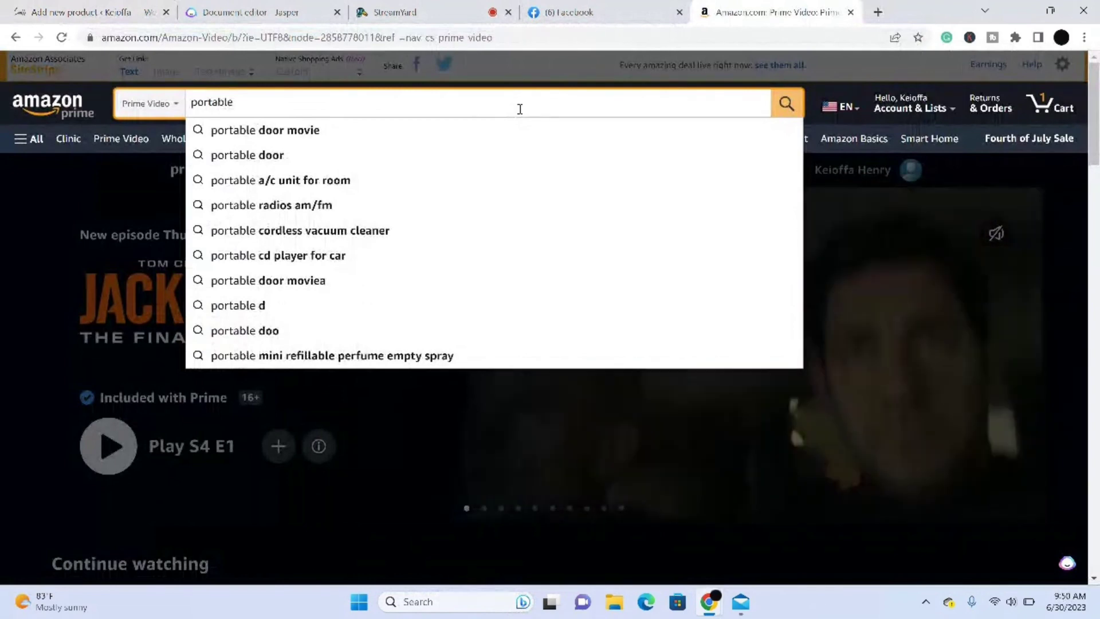
pyautogui.write(' car fan')
pyautogui.press('Return')
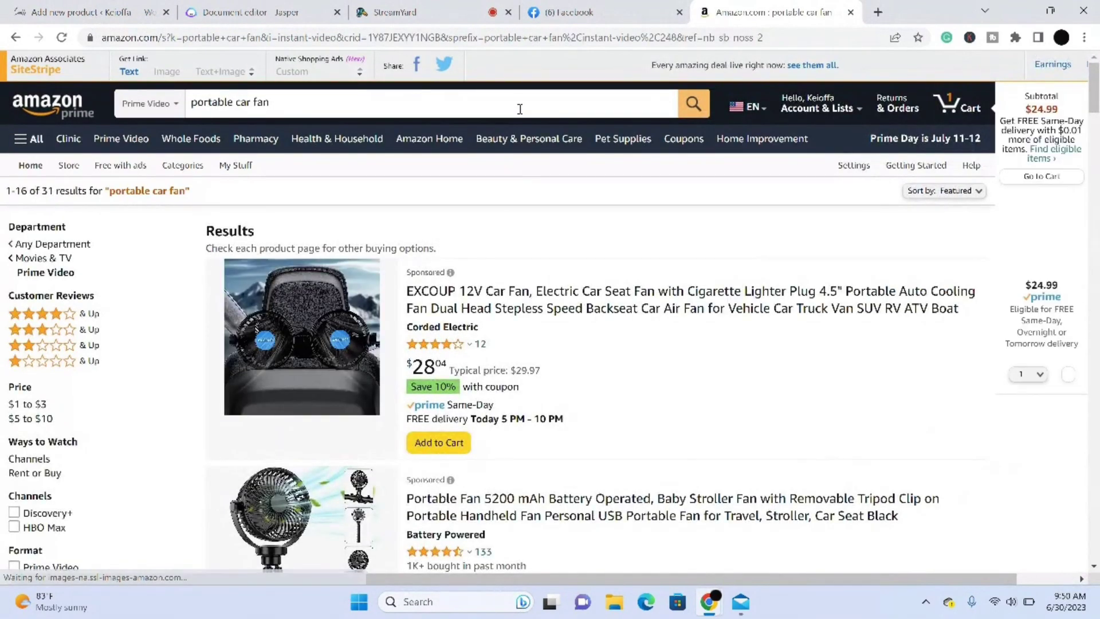
# Step: Open the listing for the Clip Fan 5000mAh Rechargeable Battery Mini Fan from the search results
pyautogui.scroll(-4, 520, 109)
pyautogui.scroll(-15, 550, 313)
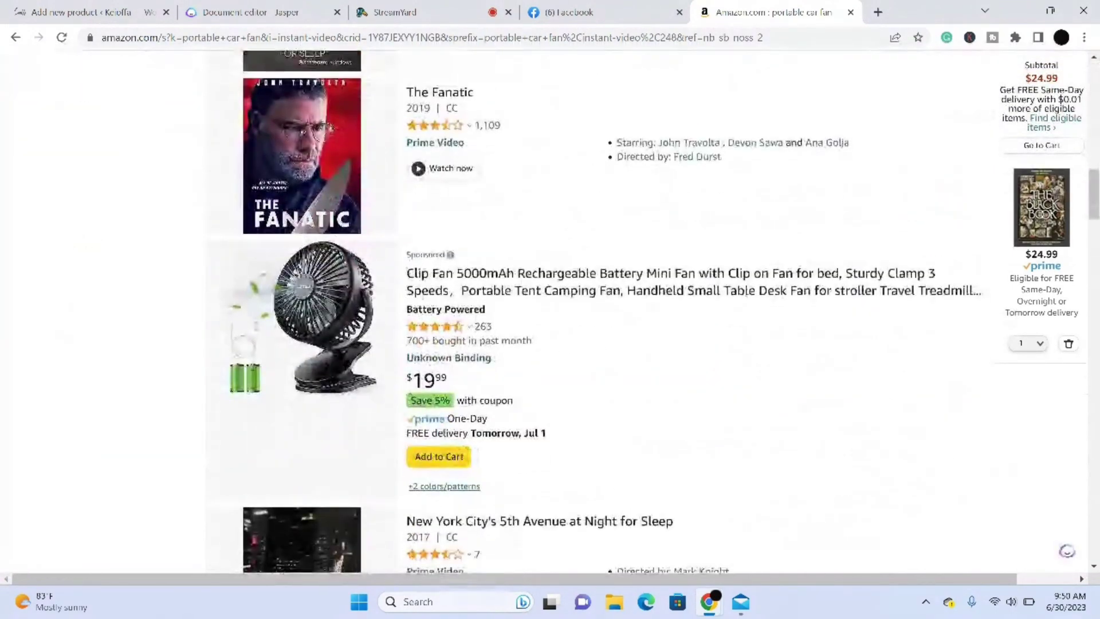
pyautogui.scroll(-3, 551, 312)
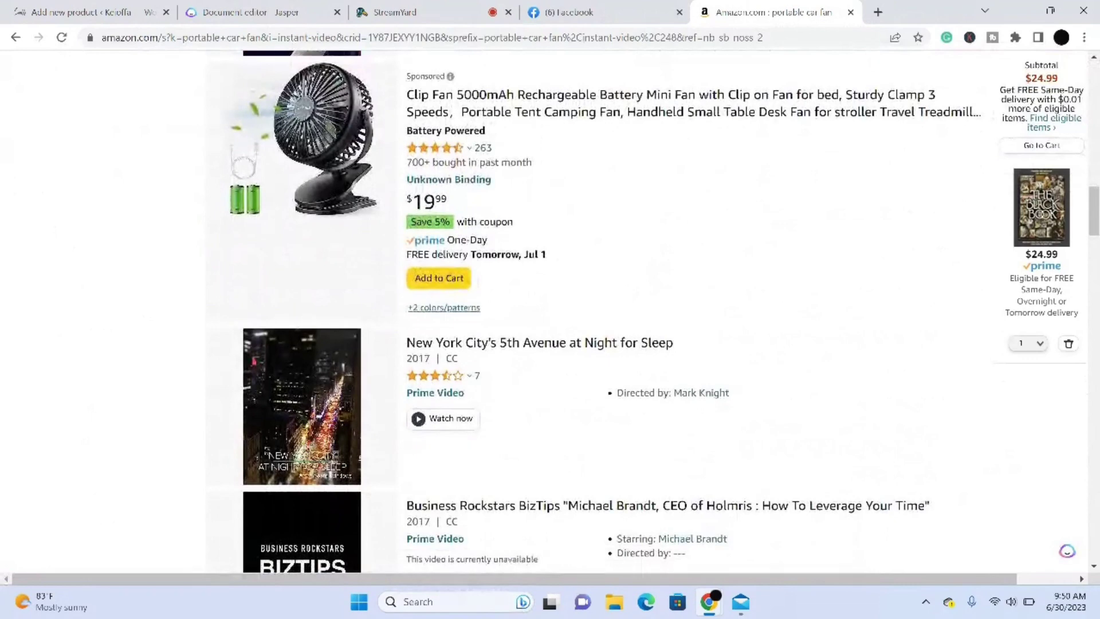
pyautogui.click(516, 104)
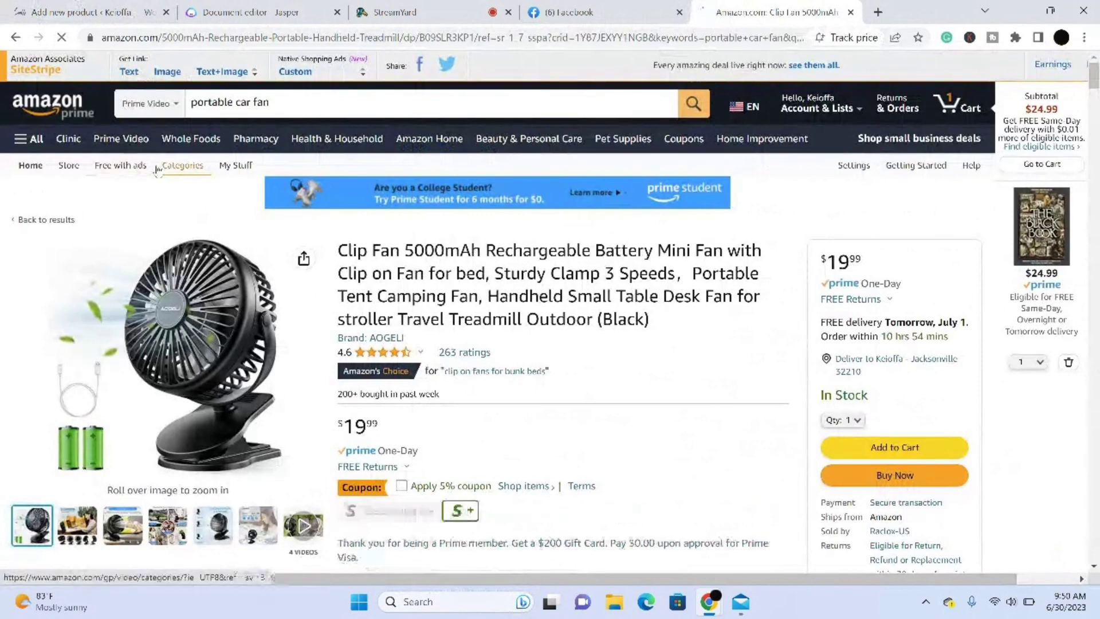
# Step: Generate the fan's short affiliate text link with Amazon SiteStripe and paste it as the Product URL of the WooCommerce product
pyautogui.click(130, 72)
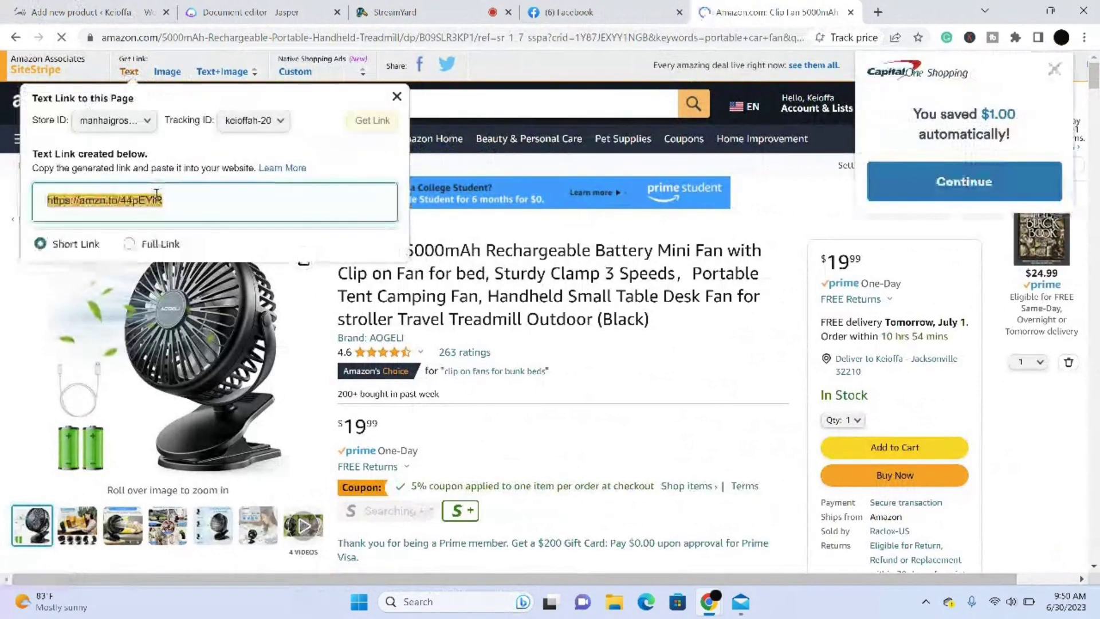
pyautogui.rightClick(156, 195)
pyautogui.click(195, 207)
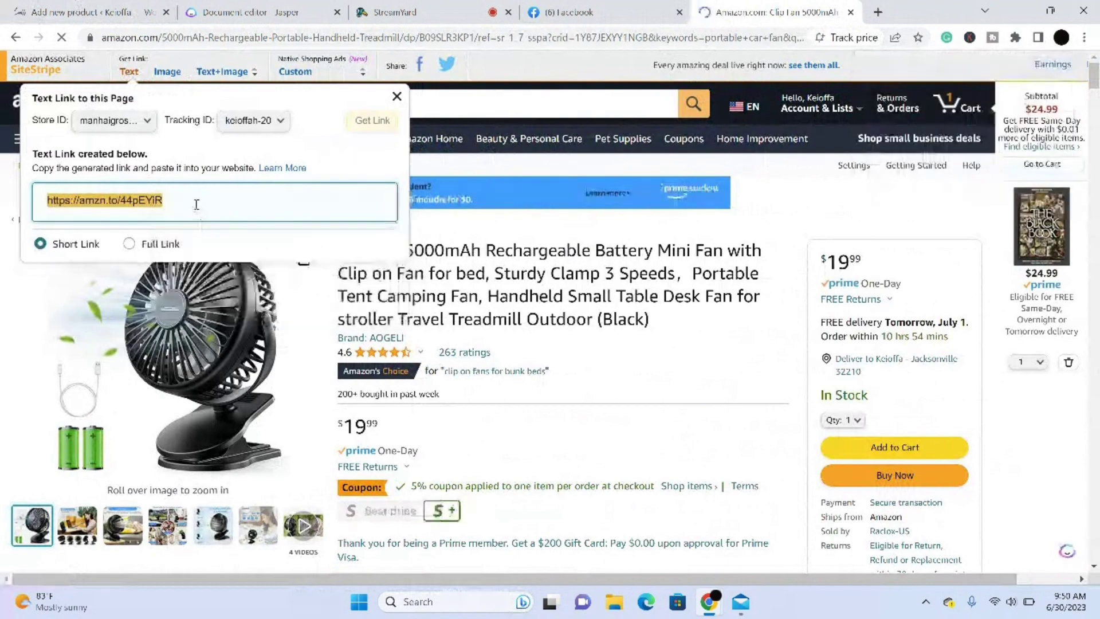
pyautogui.click(93, 11)
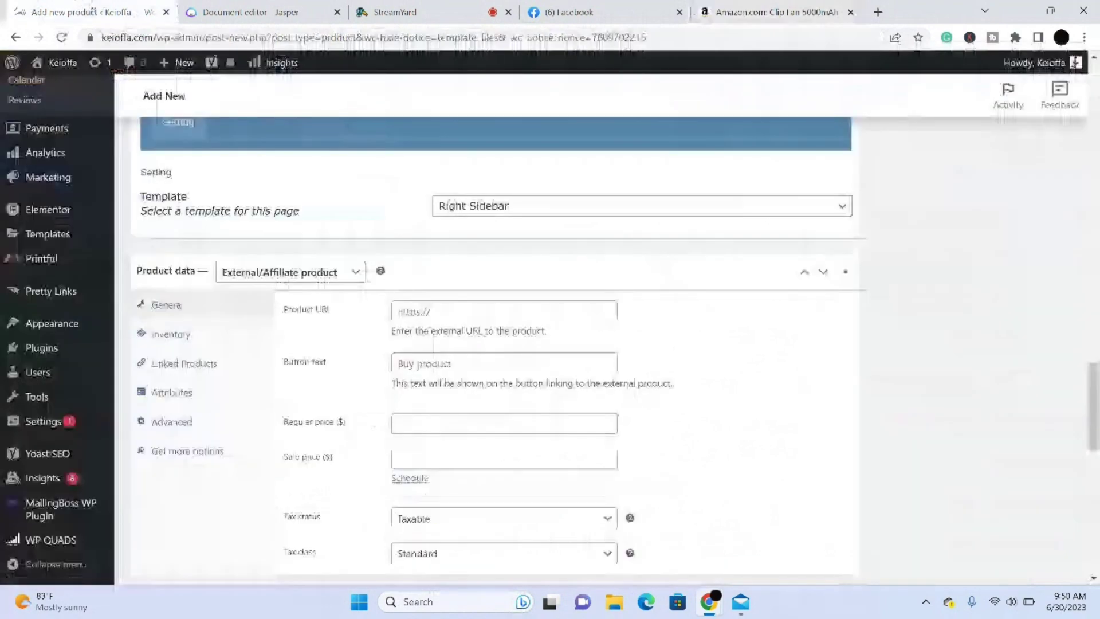
pyautogui.click(449, 309)
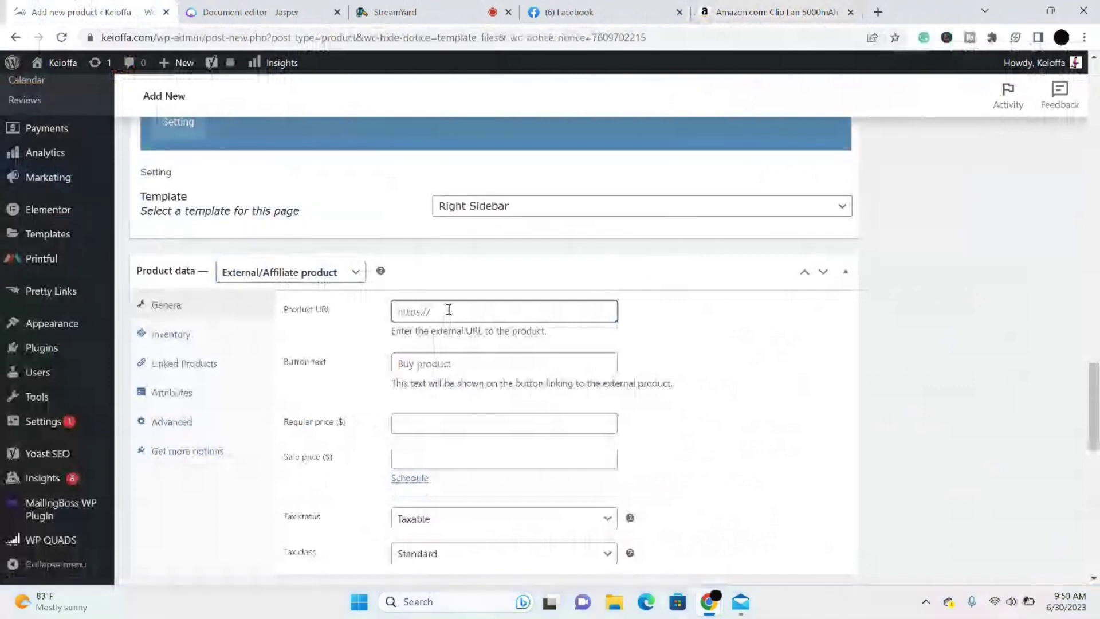
pyautogui.hotkey('ctrl', 'v')
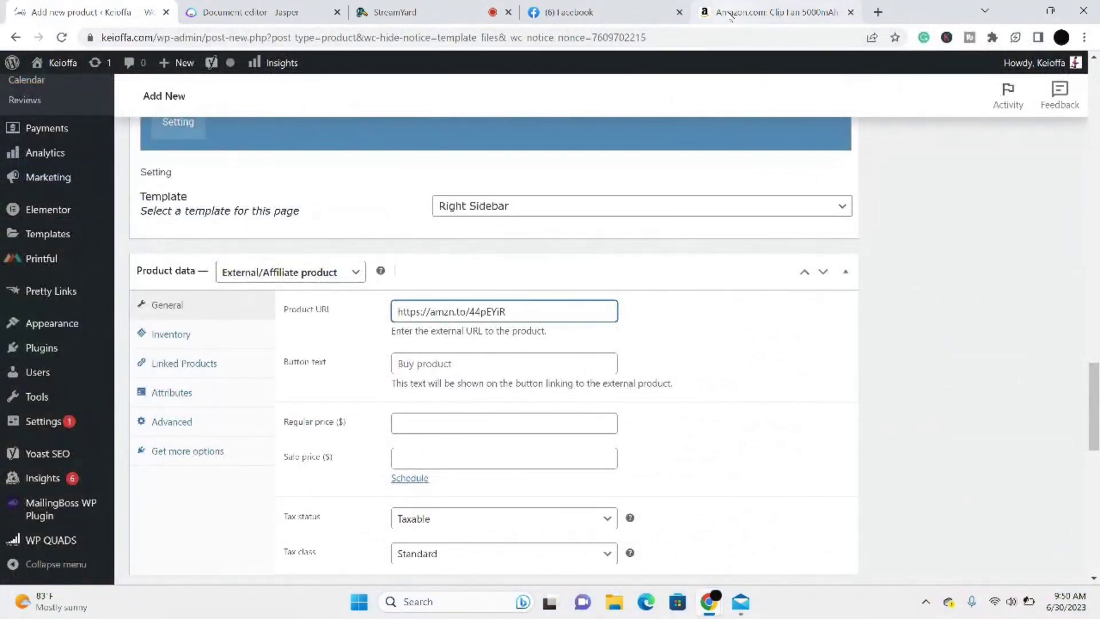
# Step: Check the fan's price on Amazon and set the product's regular price to 19.99
pyautogui.click(771, 12)
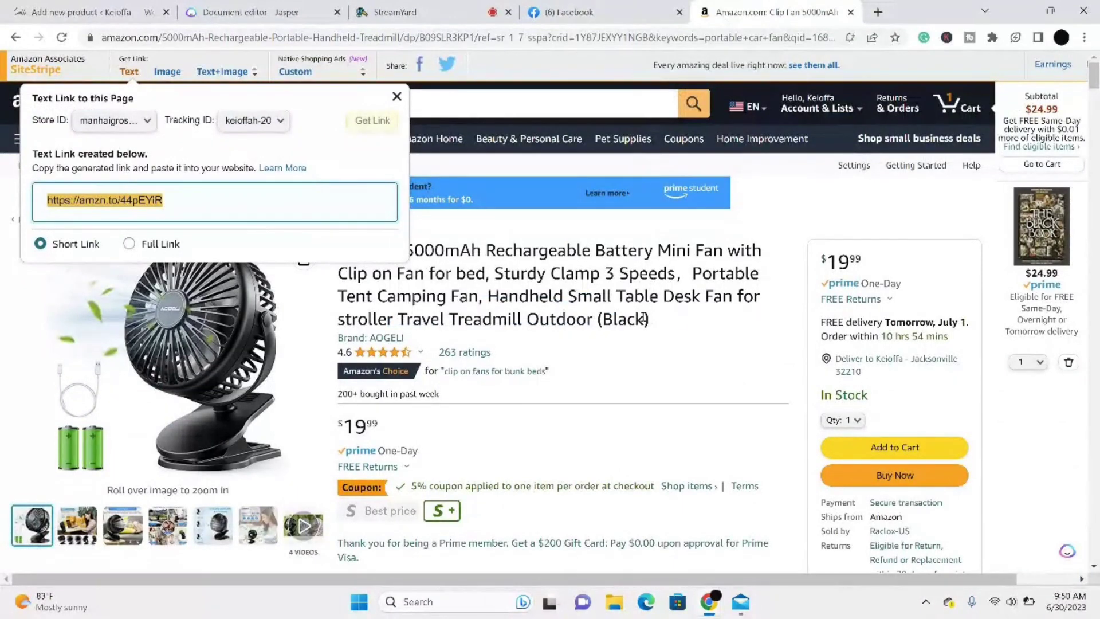
pyautogui.click(117, 6)
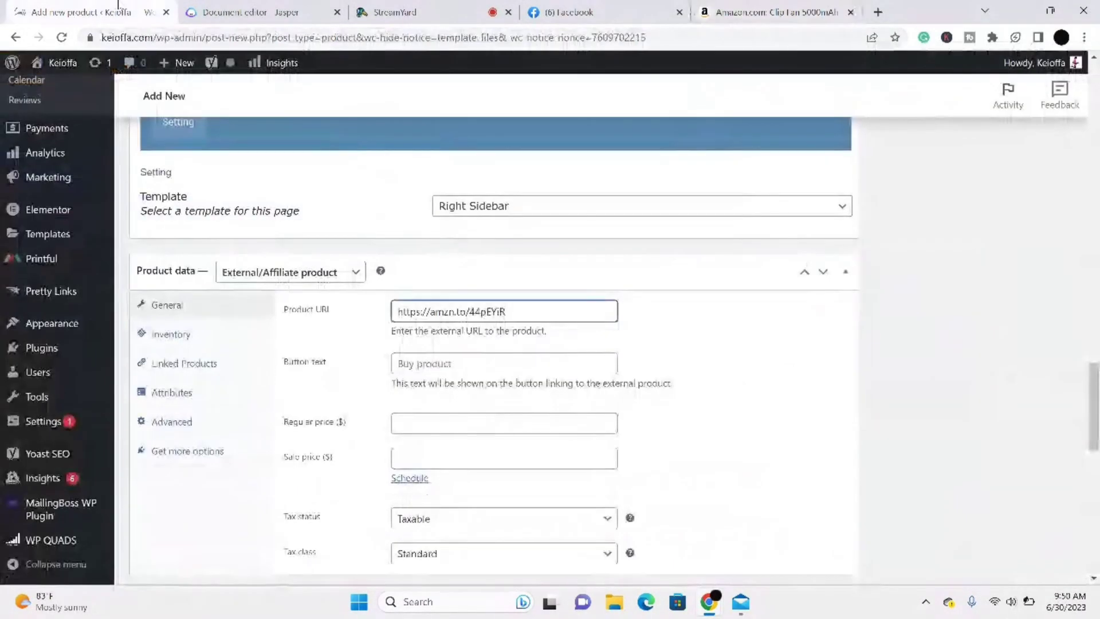
pyautogui.click(426, 420)
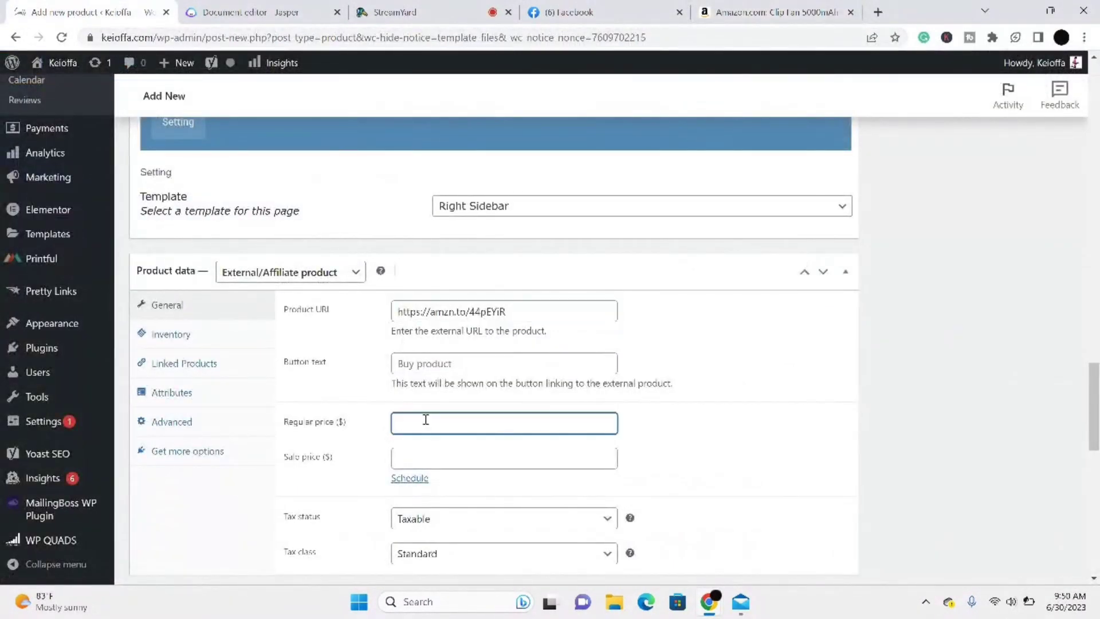
pyautogui.write('19.99')
pyautogui.scroll(-2, 426, 420)
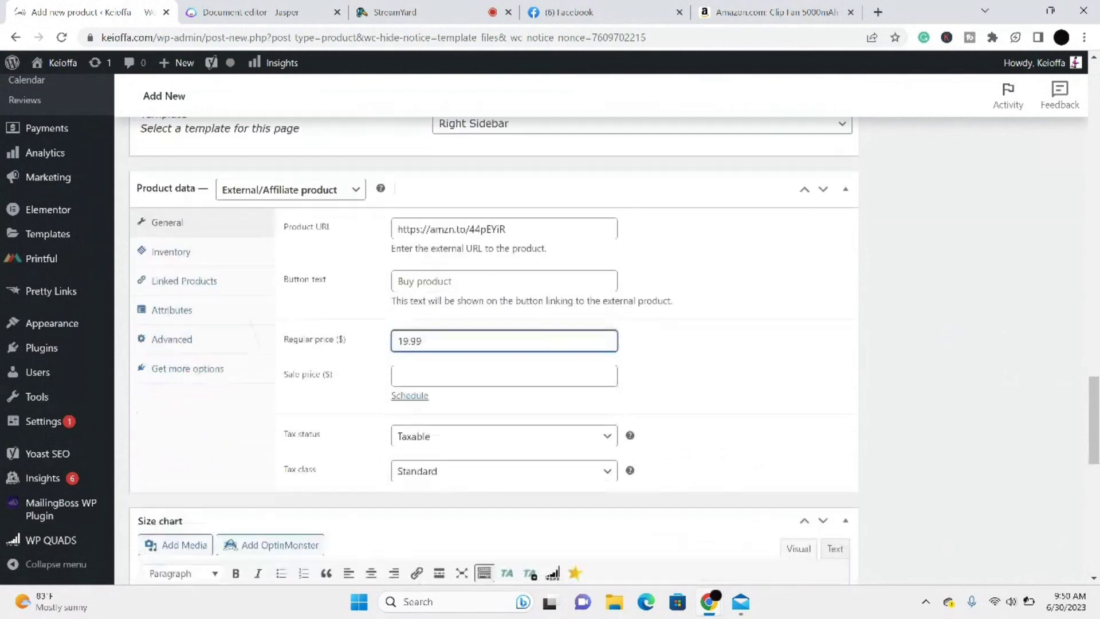
pyautogui.scroll(2, 426, 420)
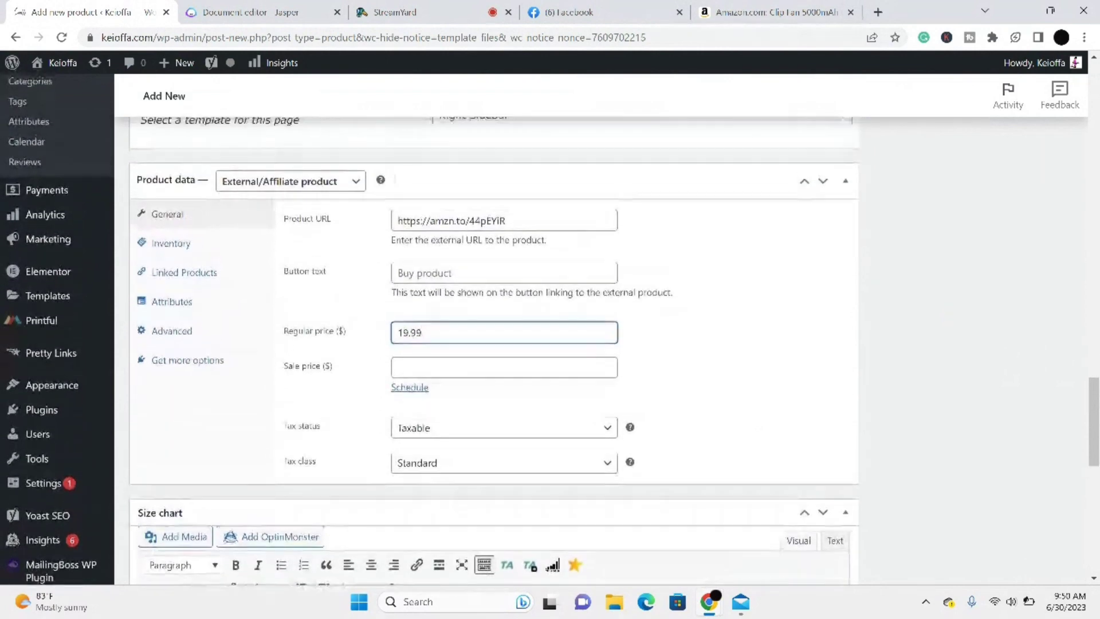
pyautogui.scroll(1, 425, 420)
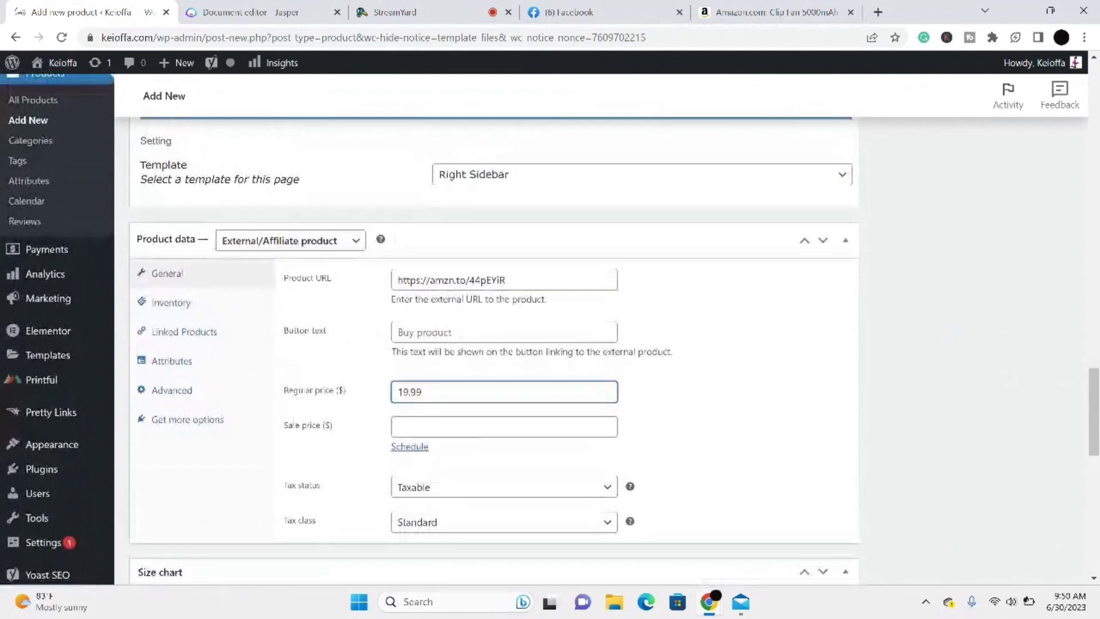
pyautogui.scroll(-3, 426, 420)
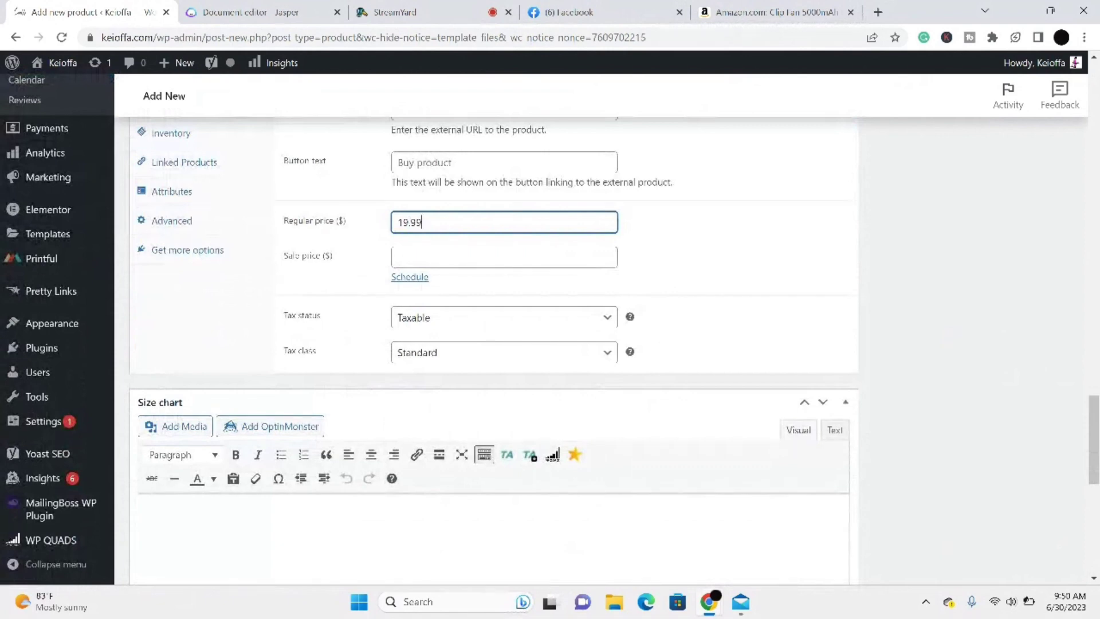
# Step: Copy the full title of the clip fan from its Amazon listing
pyautogui.click(738, 15)
pyautogui.moveTo(372, 273); pyautogui.dragTo(649, 319)
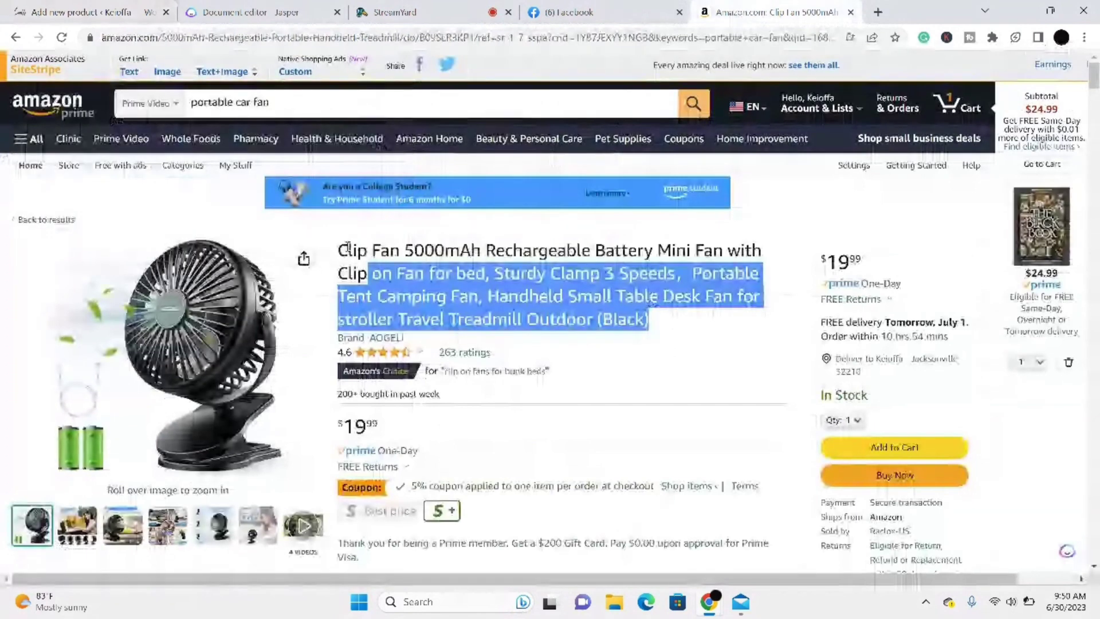
pyautogui.moveTo(348, 246)
pyautogui.mouseDown()
pyautogui.moveTo(348, 269)
pyautogui.moveTo(337, 259)
pyautogui.mouseUp()
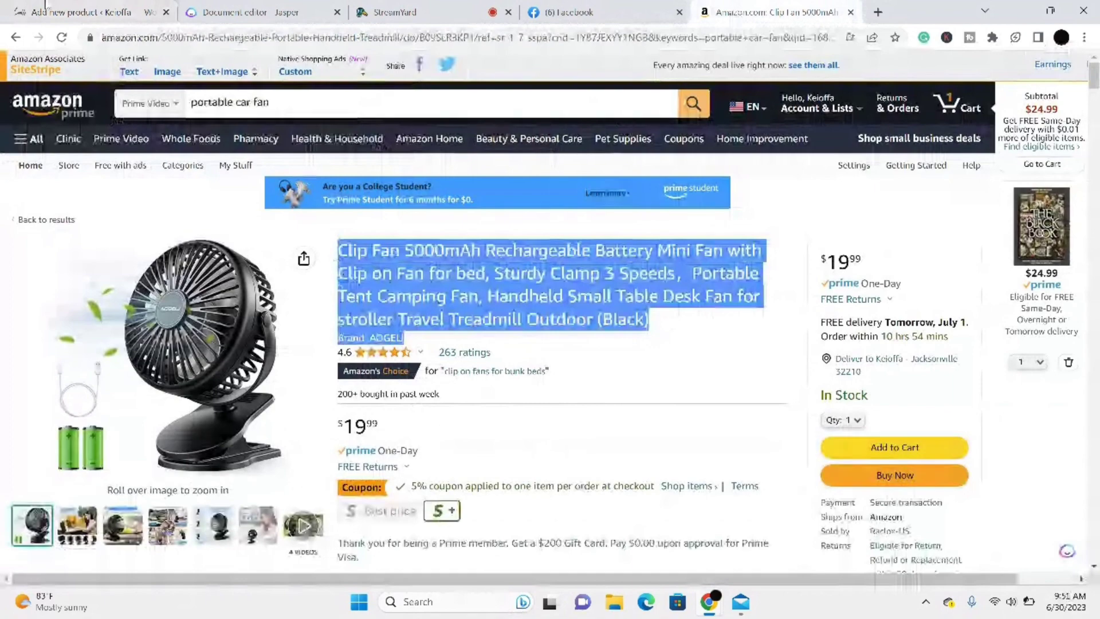
# Step: Return to the new WooCommerce product and try to paste the copied fan title into its short description
pyautogui.click(103, 13)
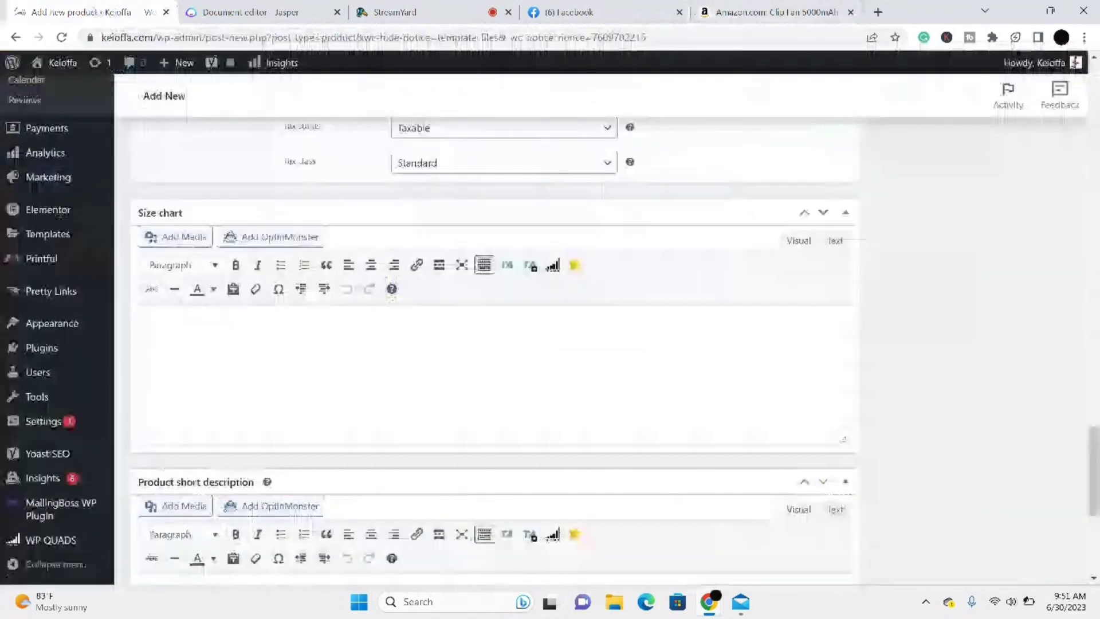
pyautogui.scroll(-1, 172, 477)
pyautogui.click(172, 476)
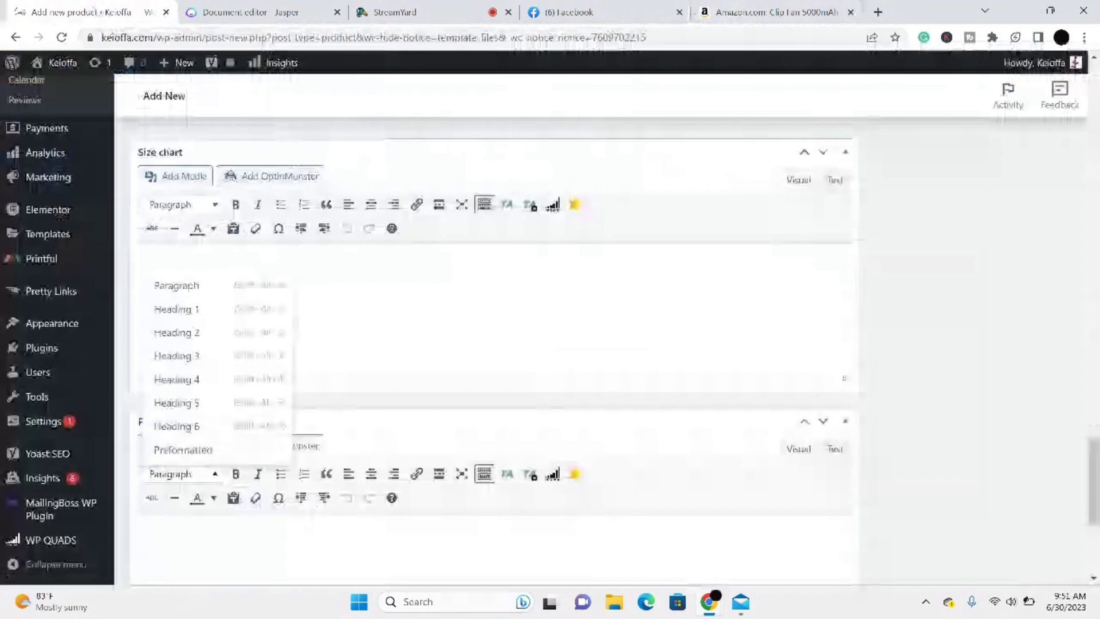
pyautogui.rightClick(335, 542)
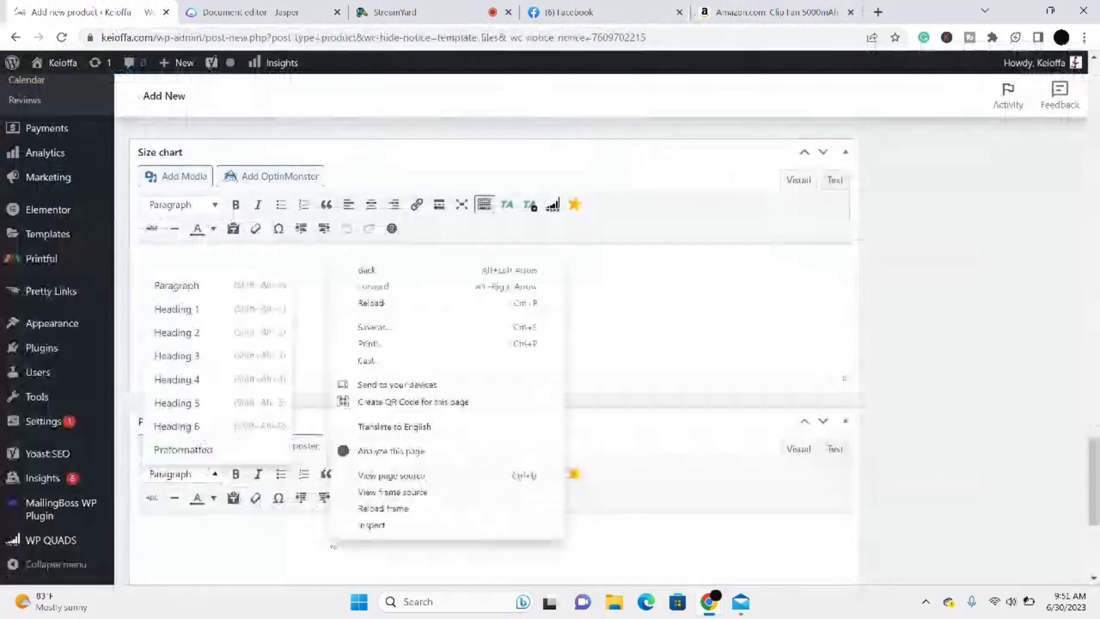
pyautogui.click(333, 545)
pyautogui.rightClick(332, 545)
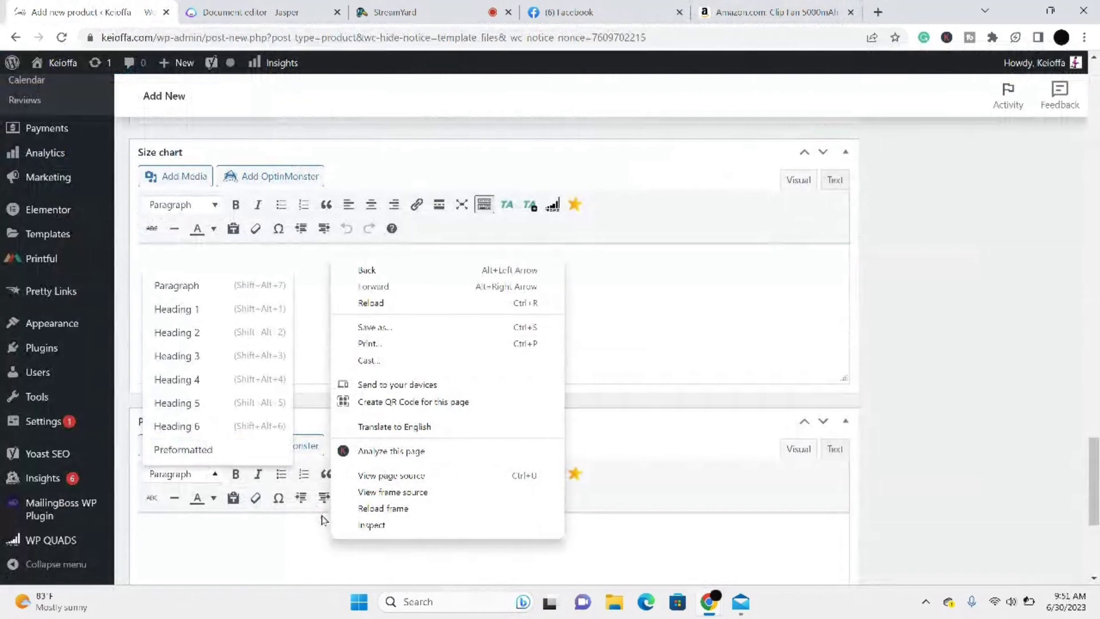
pyautogui.click(295, 486)
pyautogui.click(295, 486)
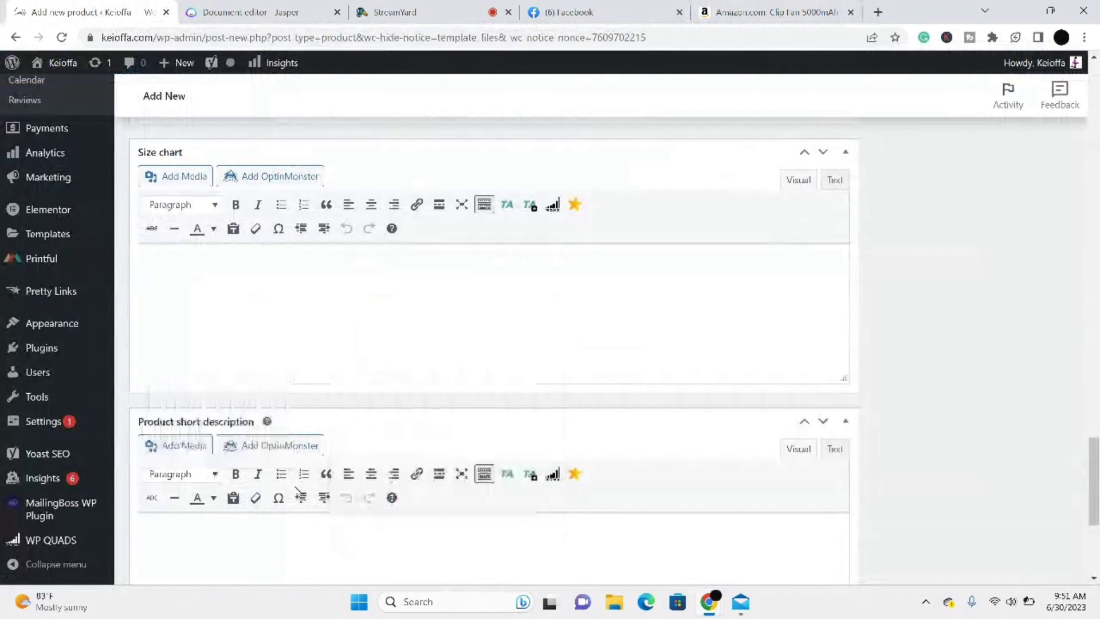
pyautogui.rightClick(309, 556)
pyautogui.click(306, 567)
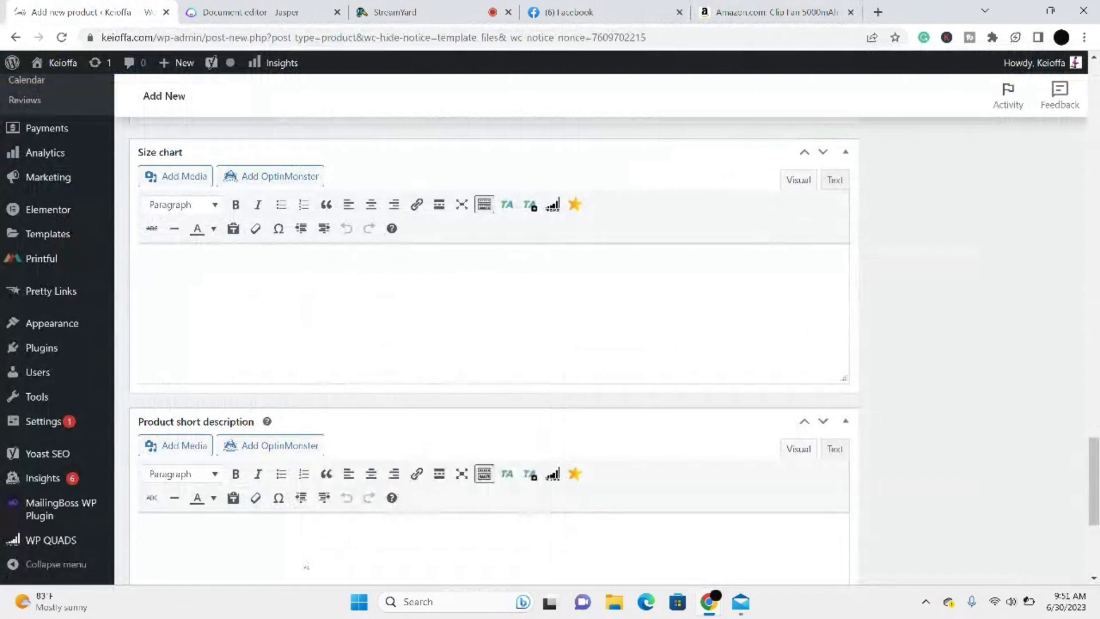
pyautogui.scroll(-5, 493, 355)
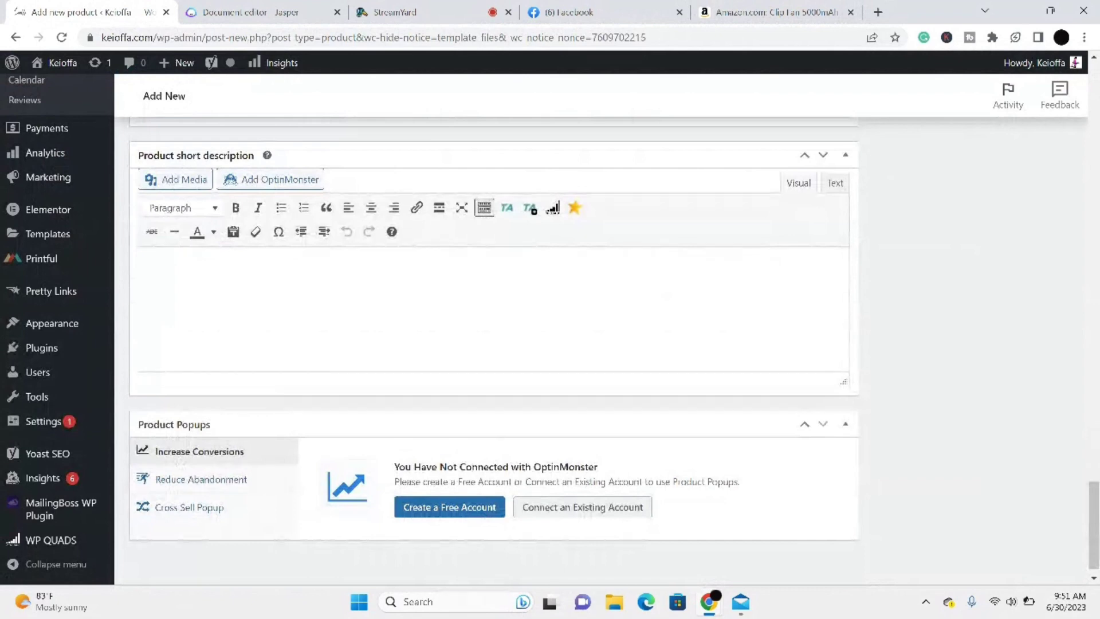
# Step: Replace the embedded video in the product description with the fan title copied from the Amazon listing
pyautogui.scroll(7, 224, 320)
pyautogui.scroll(2, 223, 319)
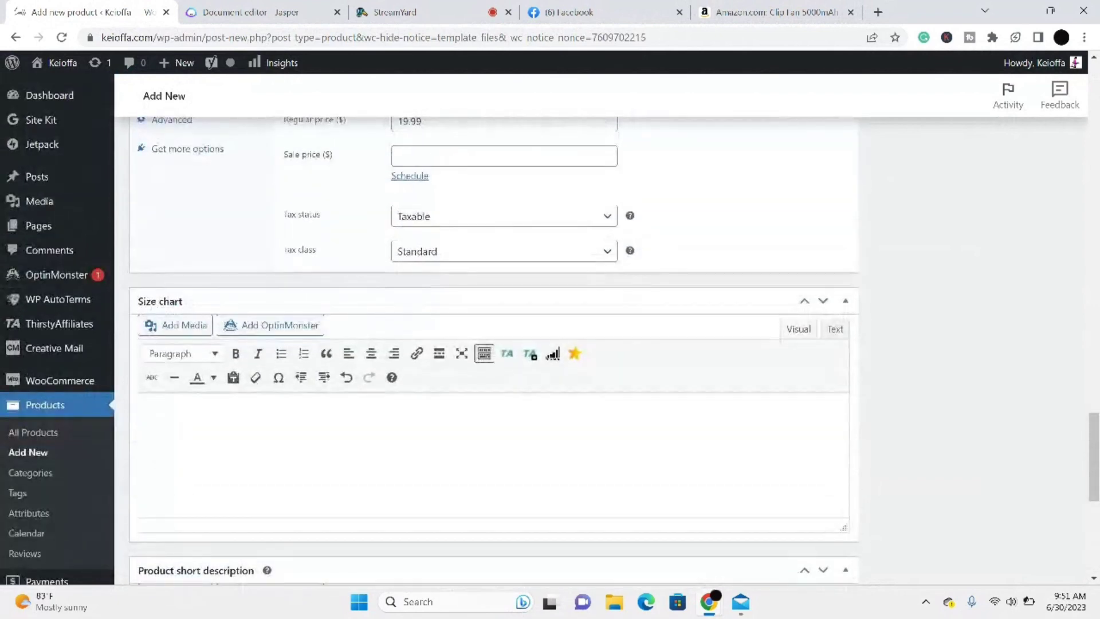
pyautogui.scroll(18, 492, 349)
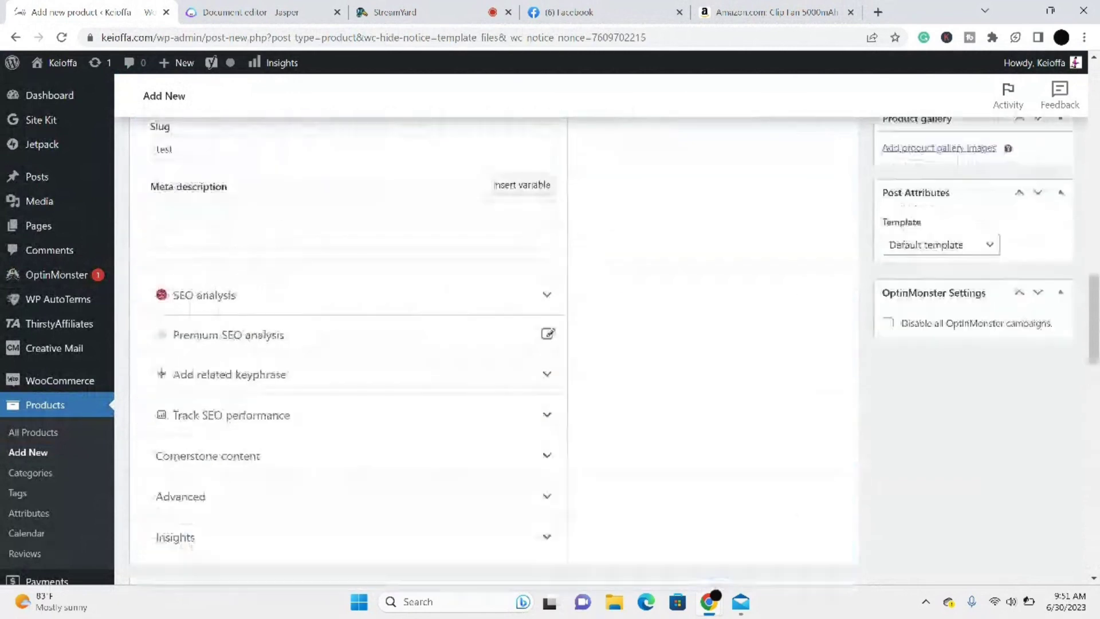
pyautogui.scroll(10, 493, 349)
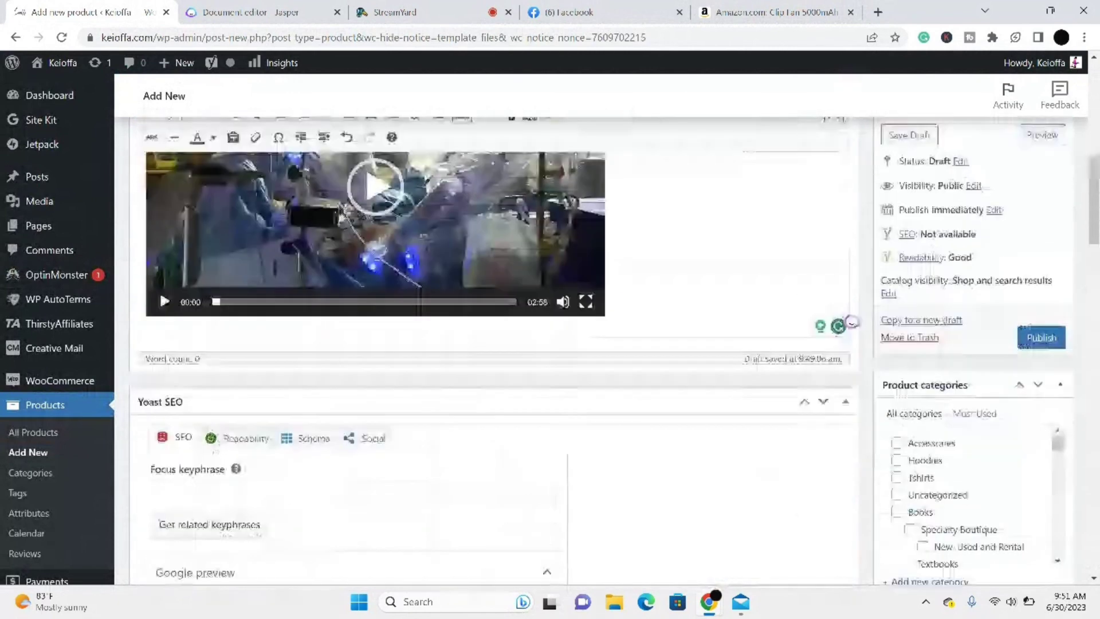
pyautogui.scroll(4, 493, 349)
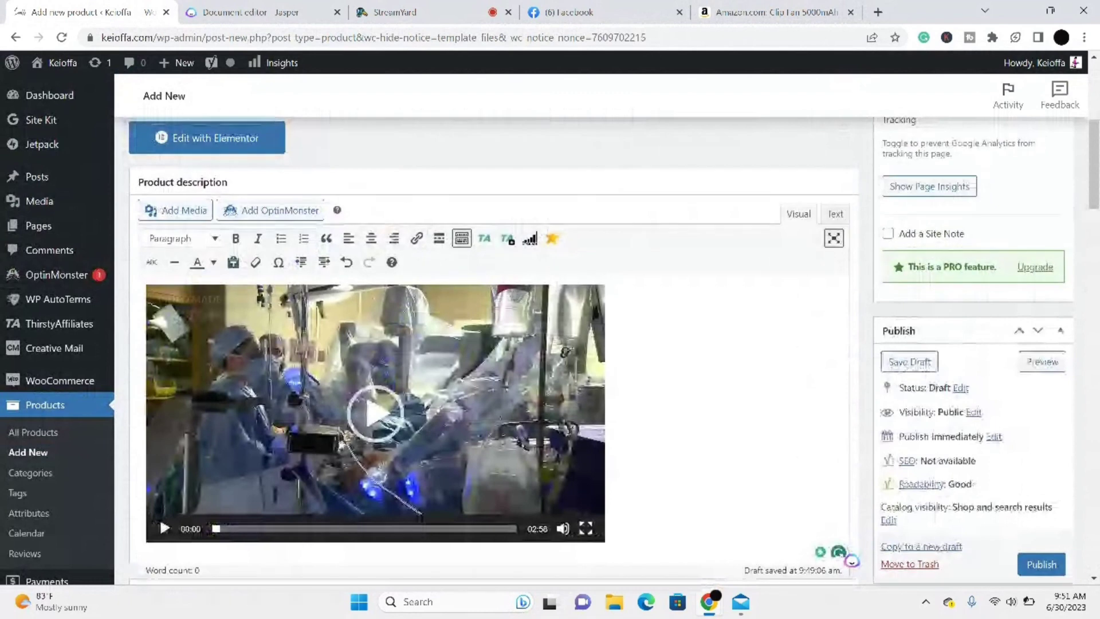
pyautogui.click(159, 517)
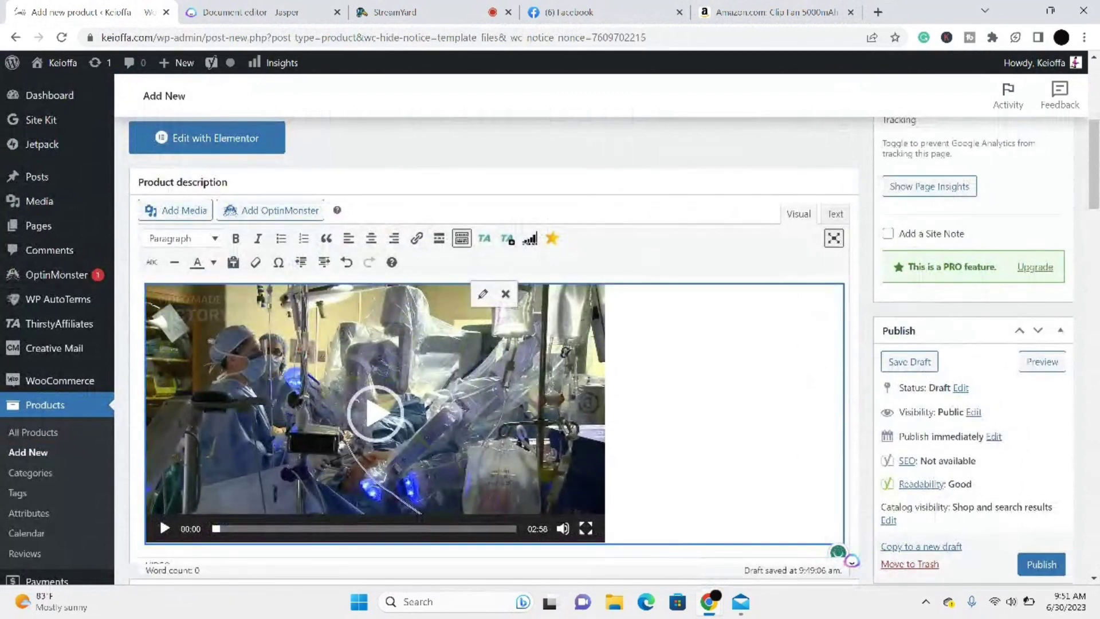
pyautogui.press('Delete')
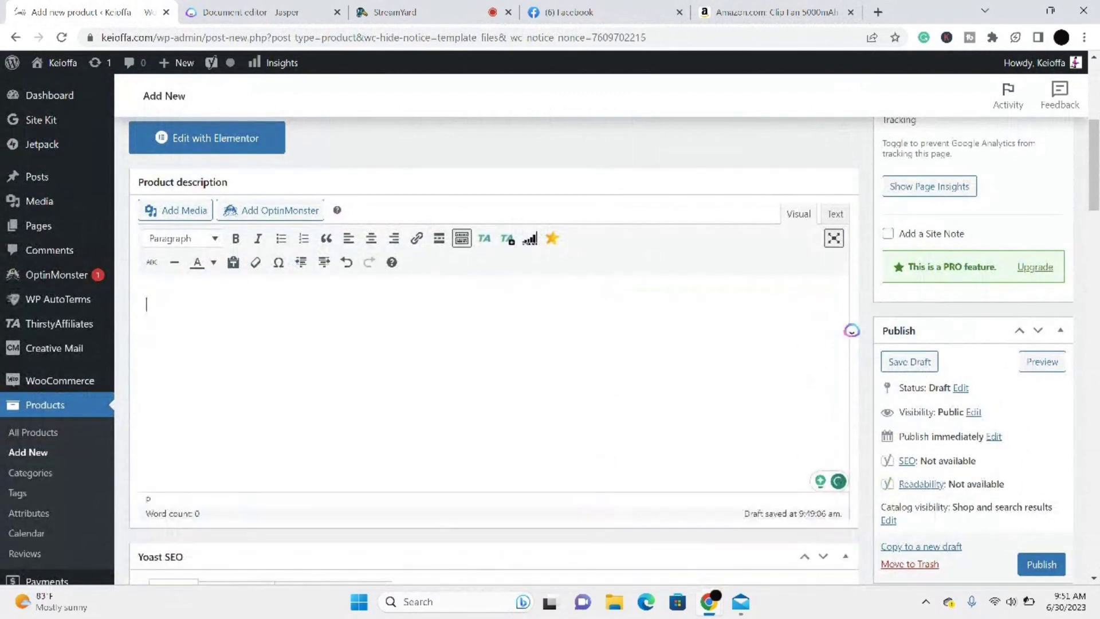
pyautogui.write('Clip Fan 5000mAh Rechargeable Battery Mini Fan with Clip on Fan for bed, Sturdy Clamp 3 Speeds,  Portable Tent Camping Fan, Handheld Small Table Desk Fan for stroller Travel Treadmill Outdoor (Black) Brand: AOGELI')
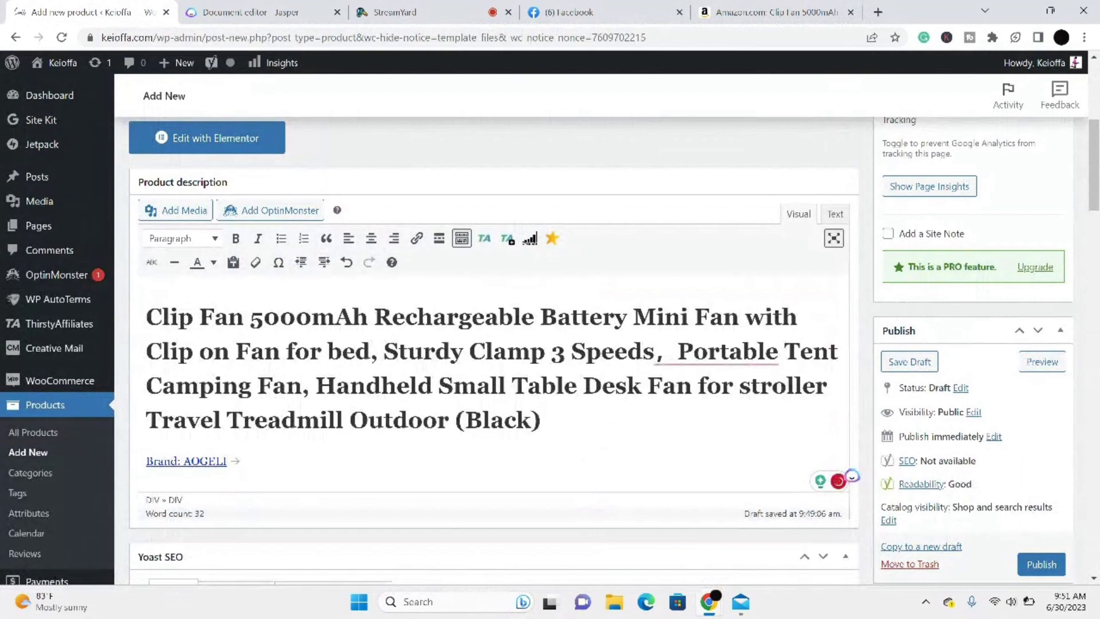
# Step: Look over the product's title, description and settings, and publish the product
pyautogui.scroll(3, 493, 350)
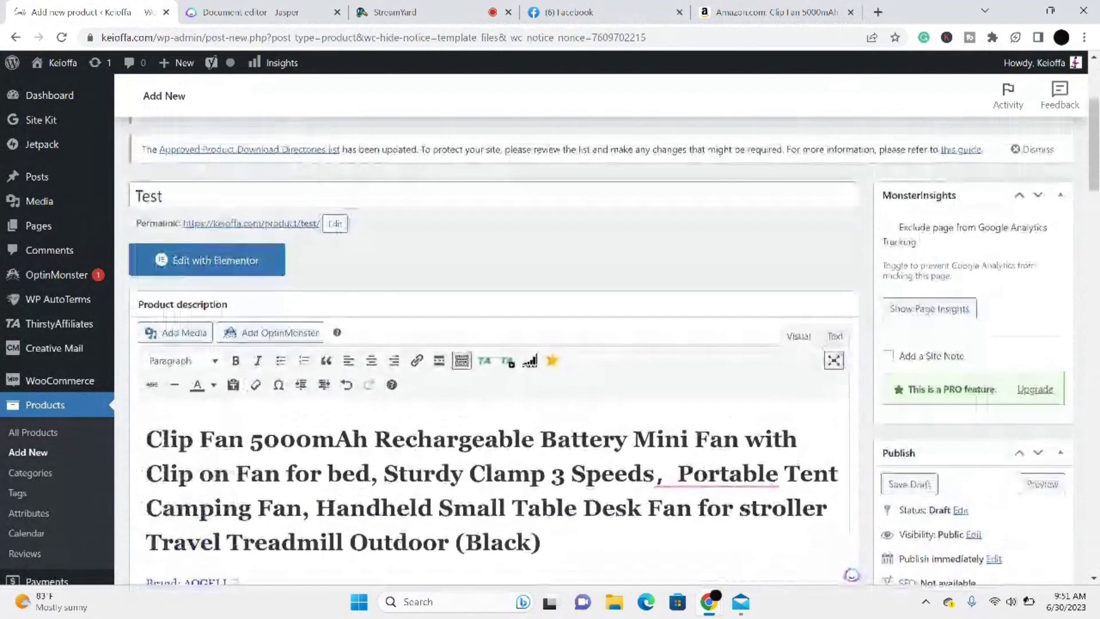
pyautogui.scroll(3, 493, 349)
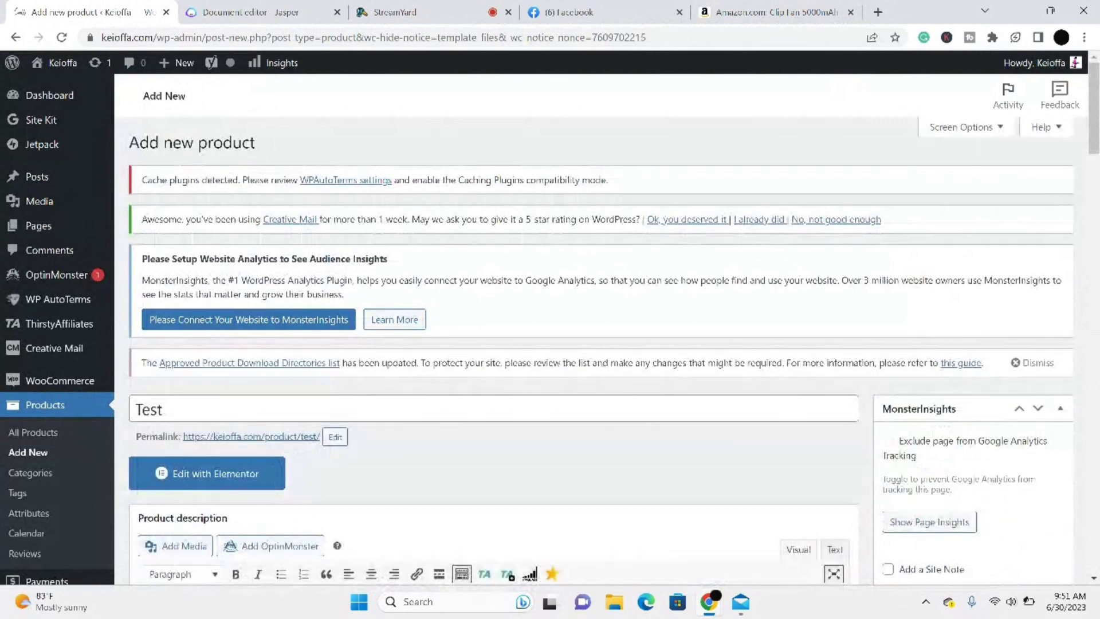
pyautogui.scroll(-1, 493, 349)
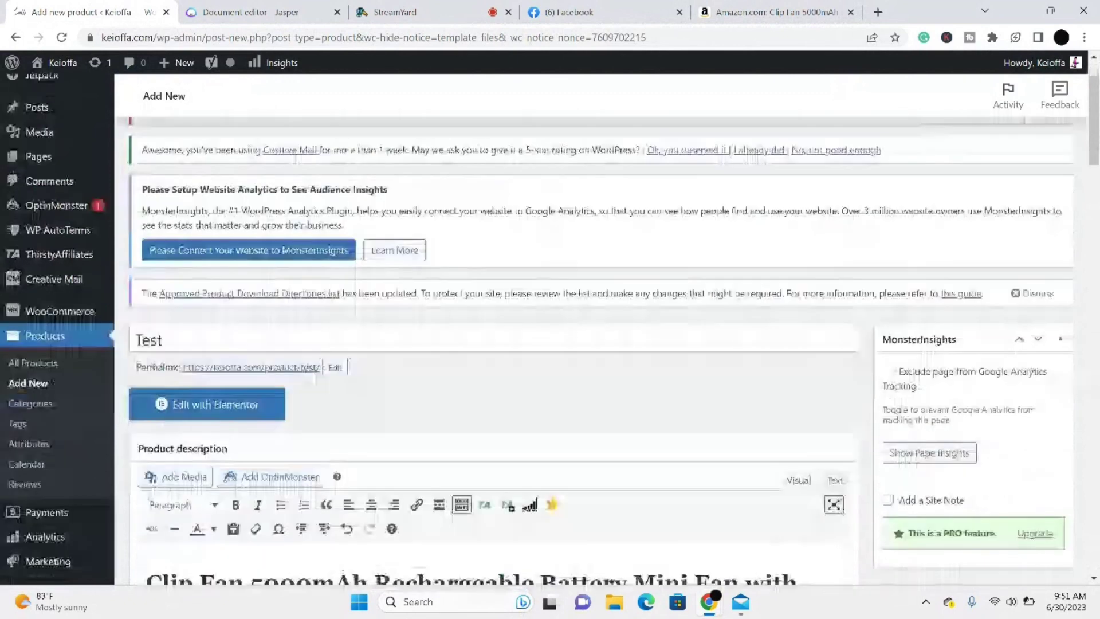
pyautogui.scroll(-4, 493, 349)
pyautogui.scroll(-7, 492, 350)
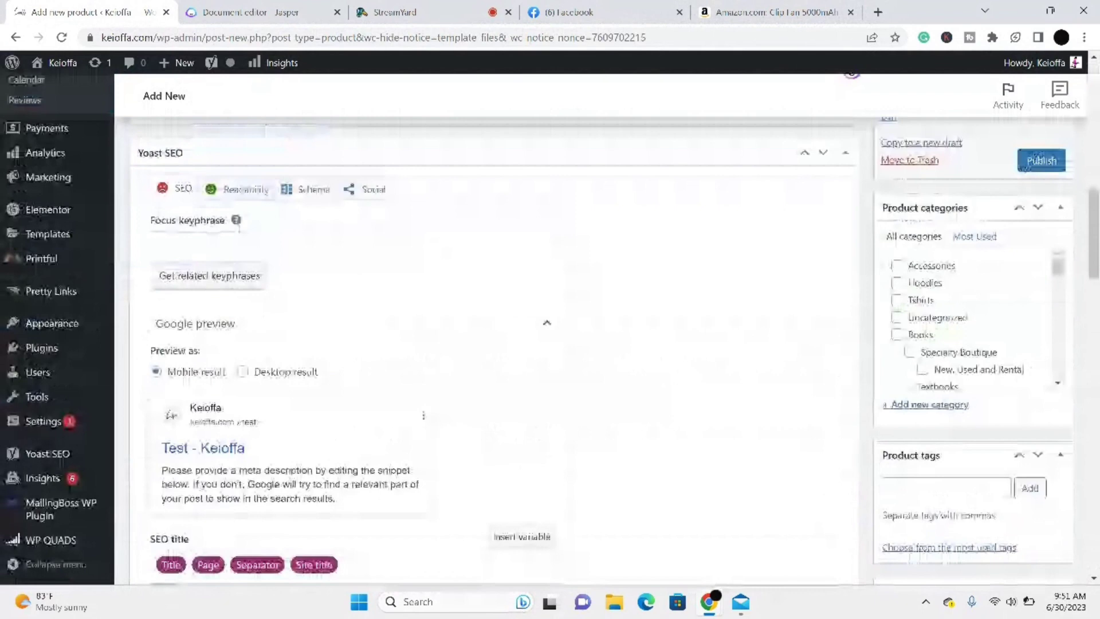
pyautogui.scroll(-5, 493, 349)
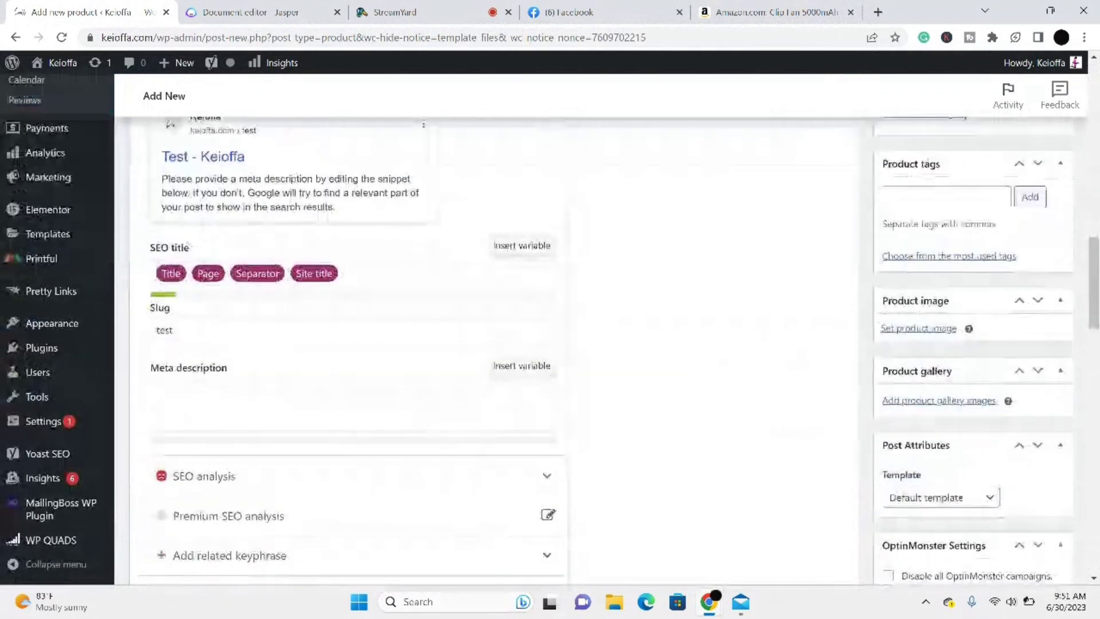
pyautogui.scroll(-5, 493, 350)
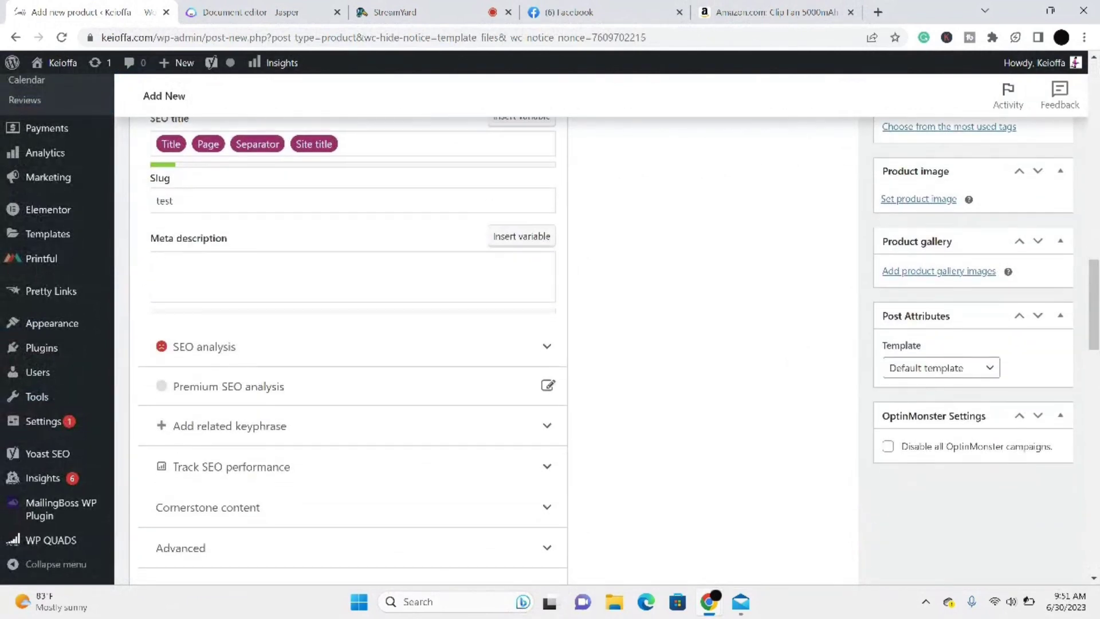
pyautogui.scroll(-3, 493, 350)
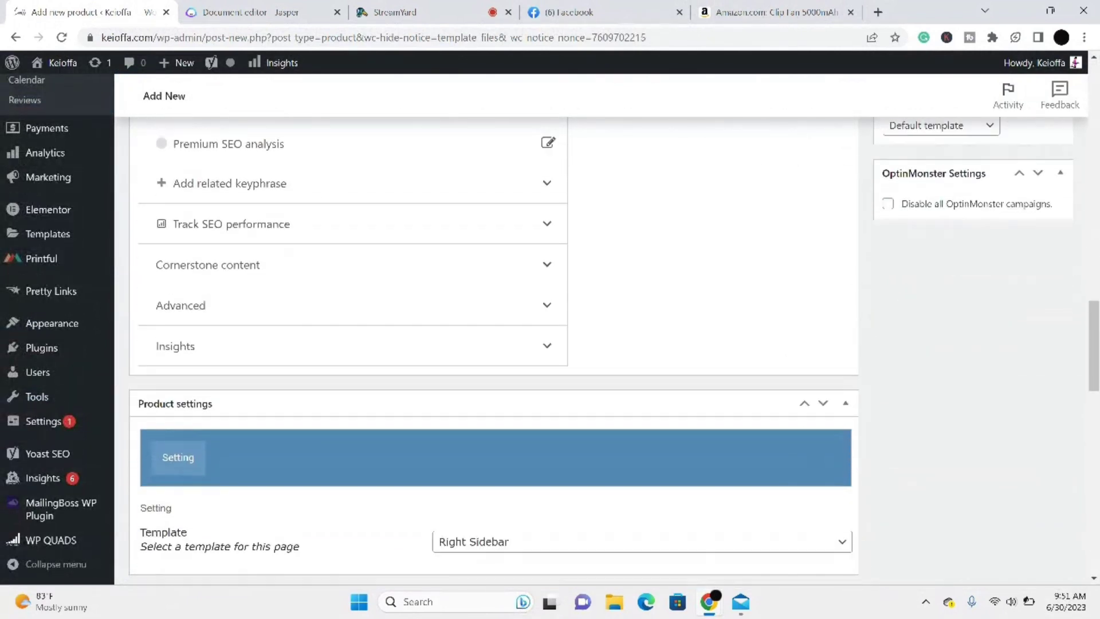
pyautogui.scroll(10, 493, 350)
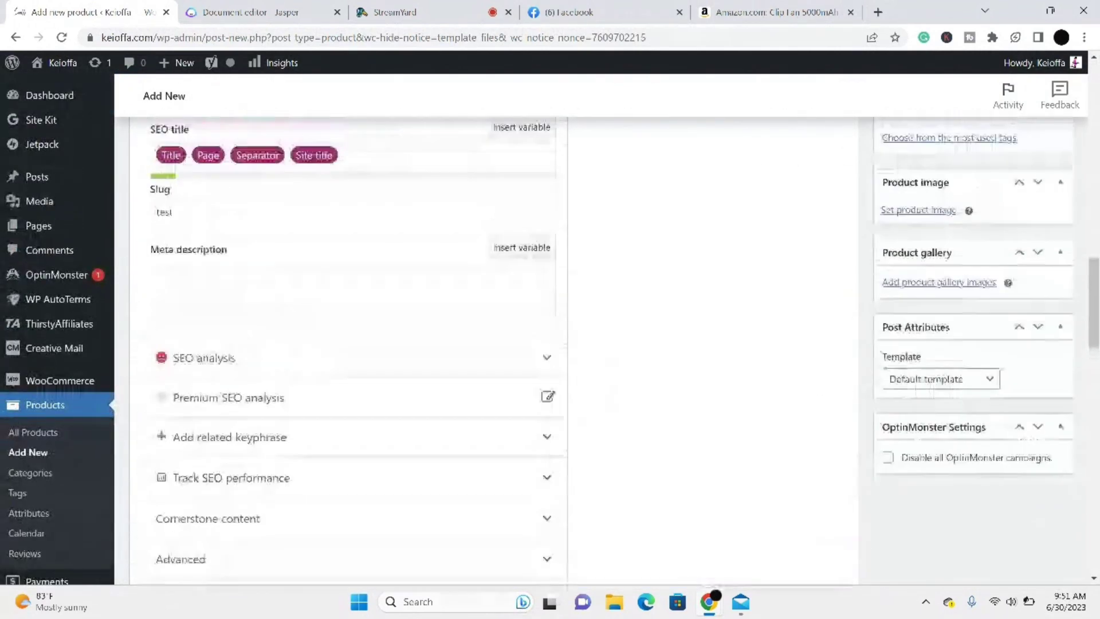
pyautogui.scroll(6, 851, 151)
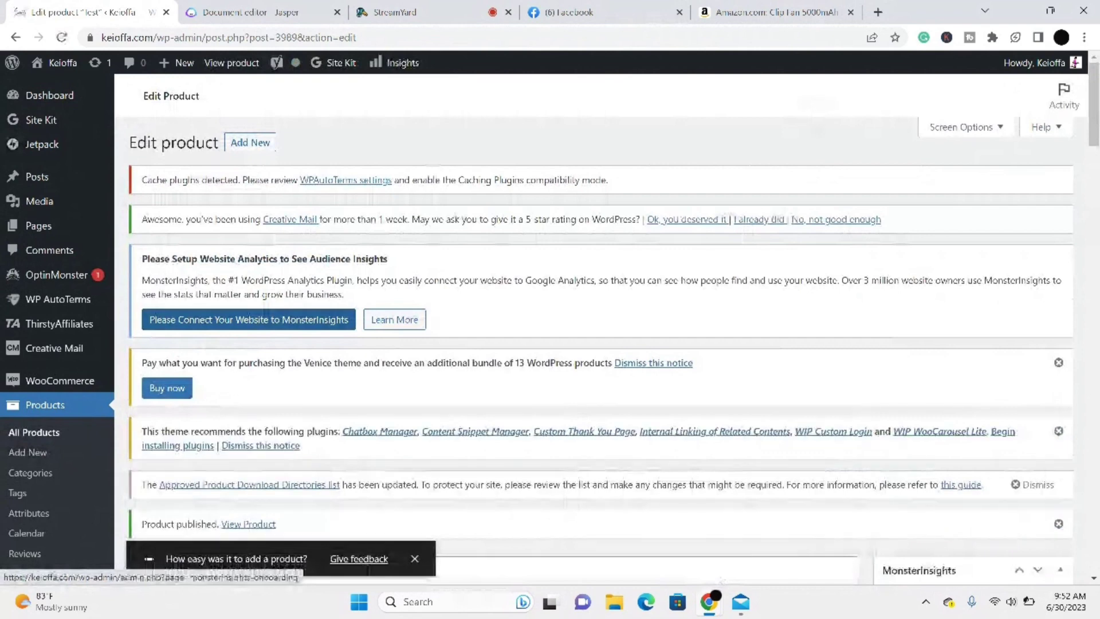
# Step: Open the site's shop page, test the Buy product link of the Test product, and return to the product editor
pyautogui.click(62, 63)
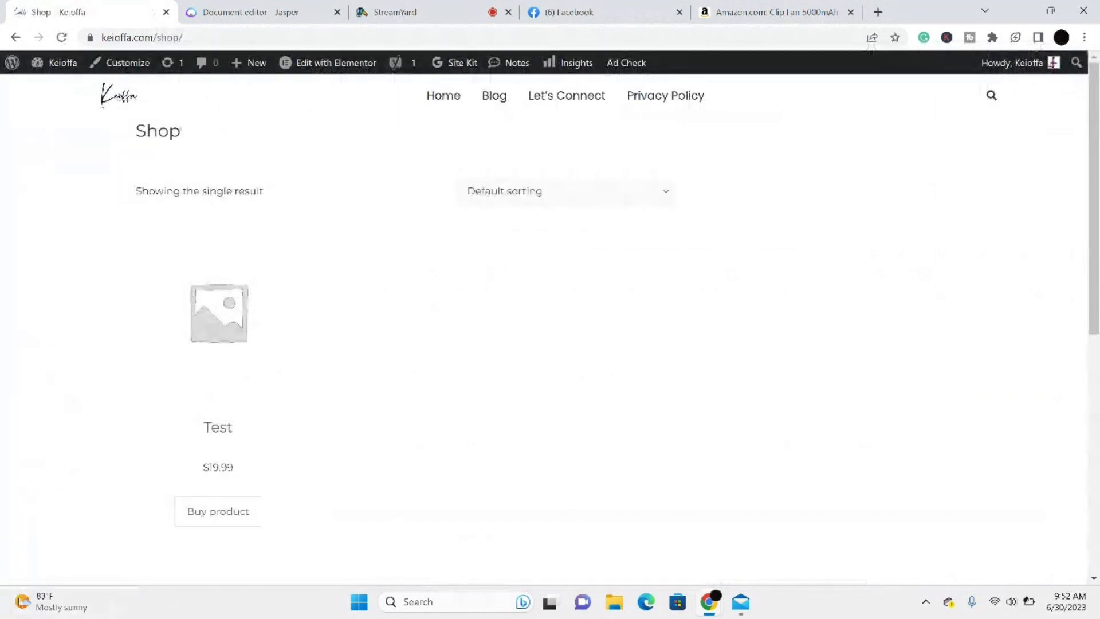
pyautogui.click(243, 510)
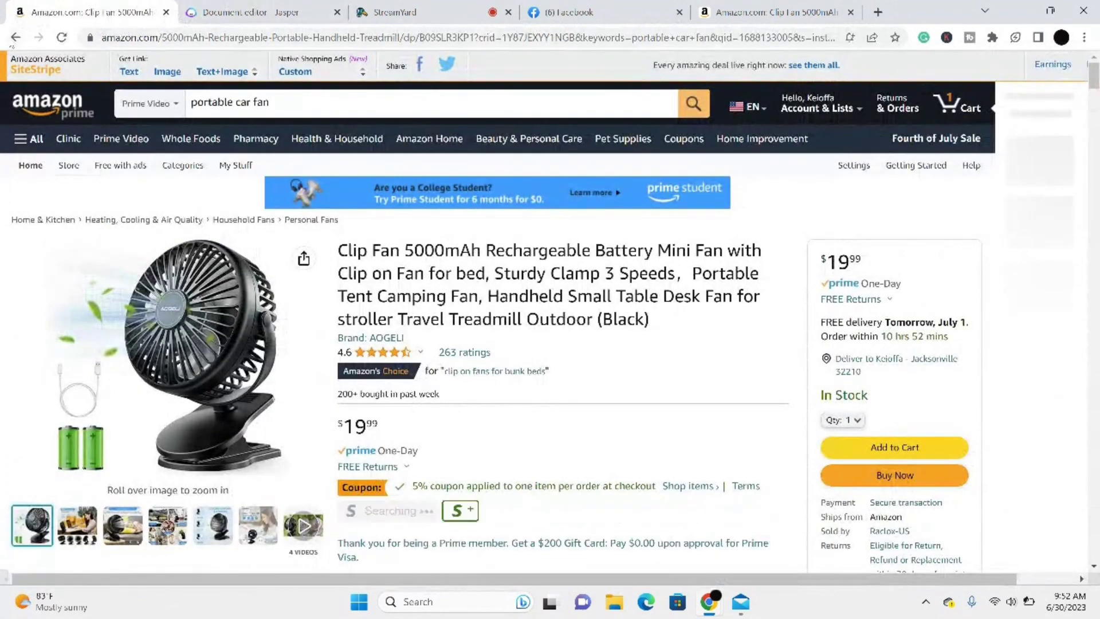
pyautogui.click(13, 39)
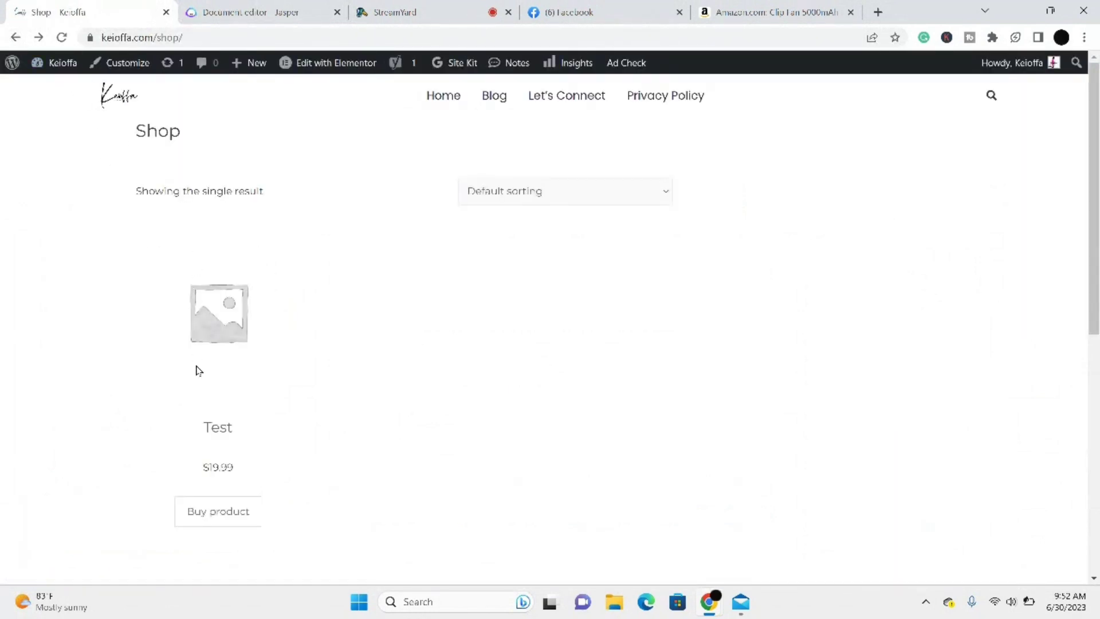
pyautogui.click(16, 38)
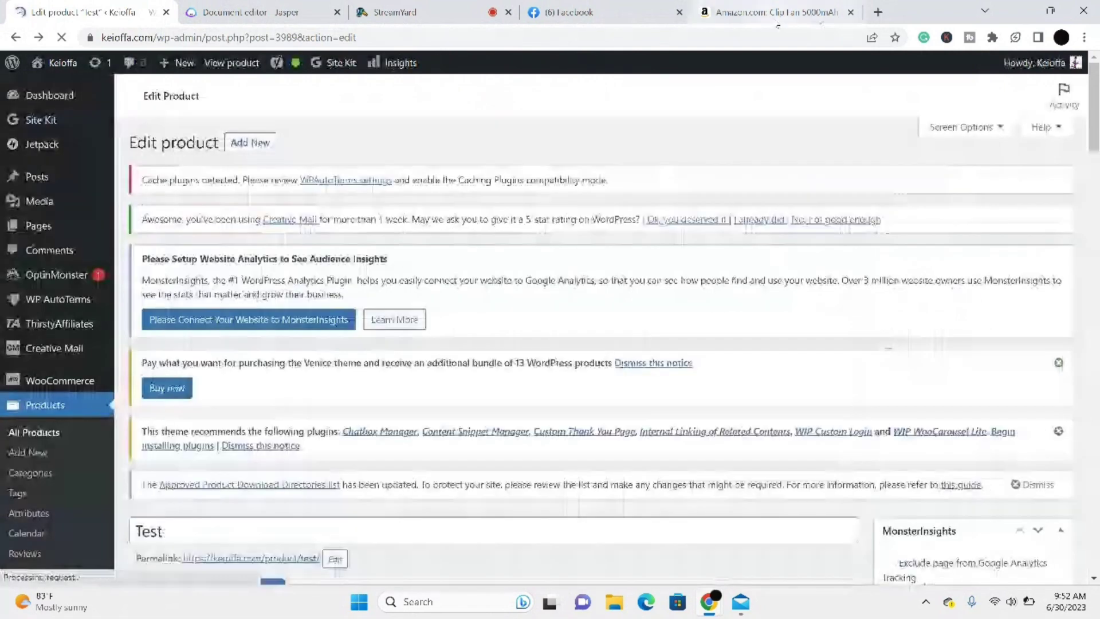
# Step: Enlarge the clip fan's main picture on its Amazon listing and copy the image
pyautogui.click(778, 16)
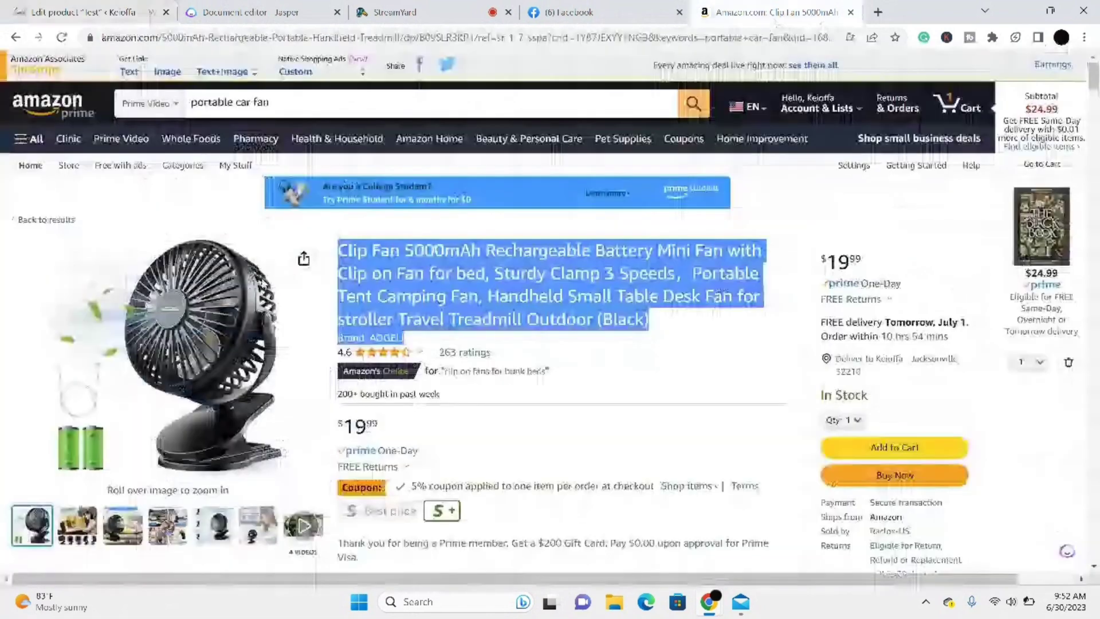
pyautogui.rightClick(245, 310)
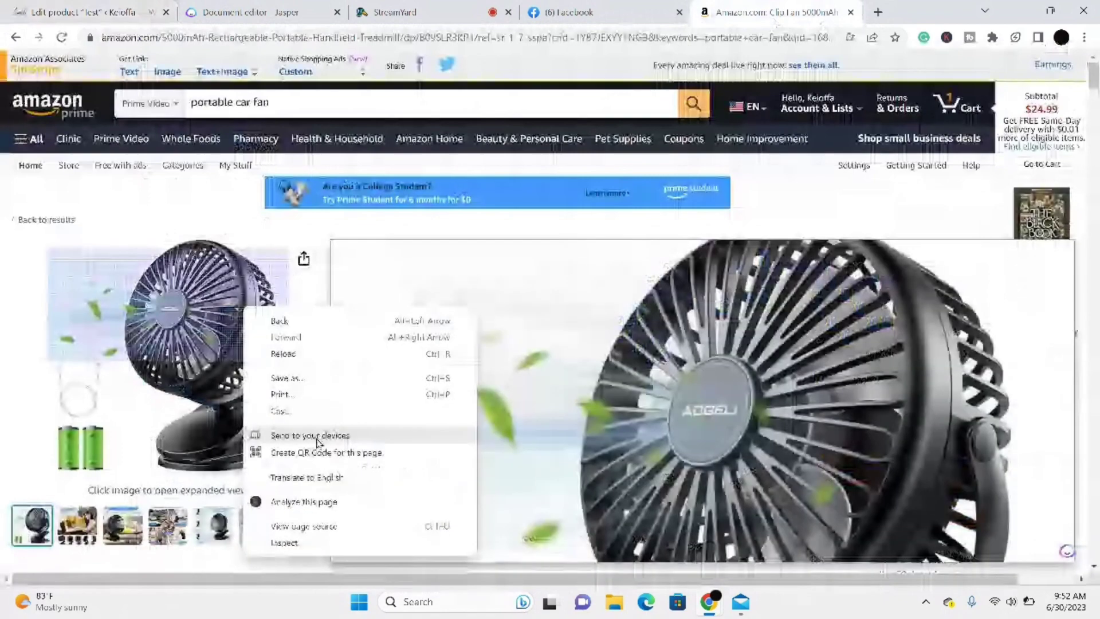
pyautogui.press('Escape')
pyautogui.click(177, 348)
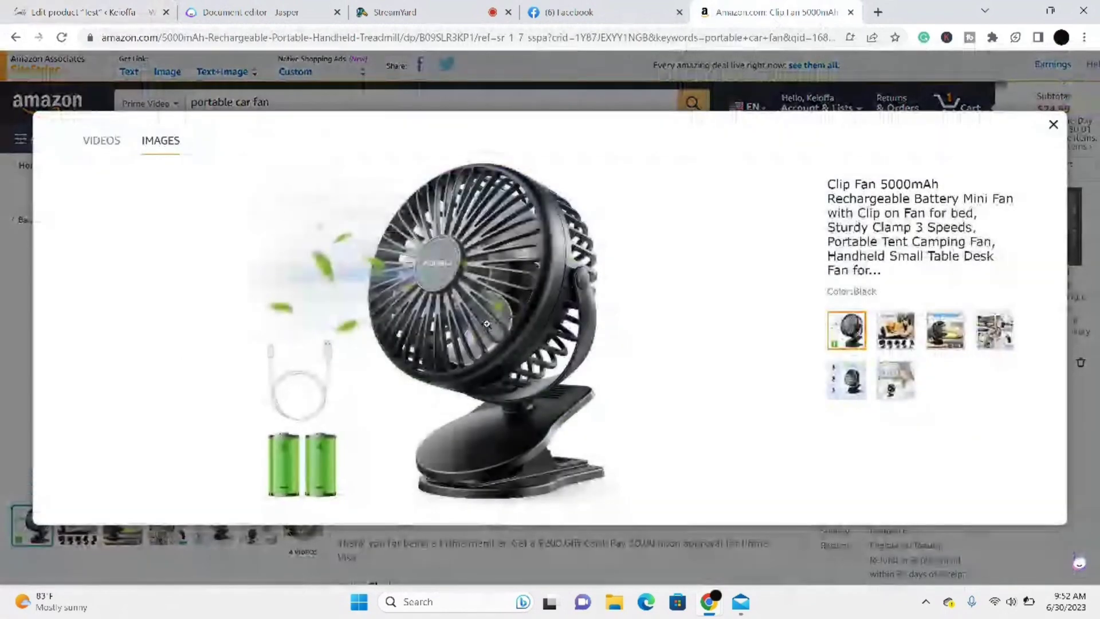
pyautogui.rightClick(488, 331)
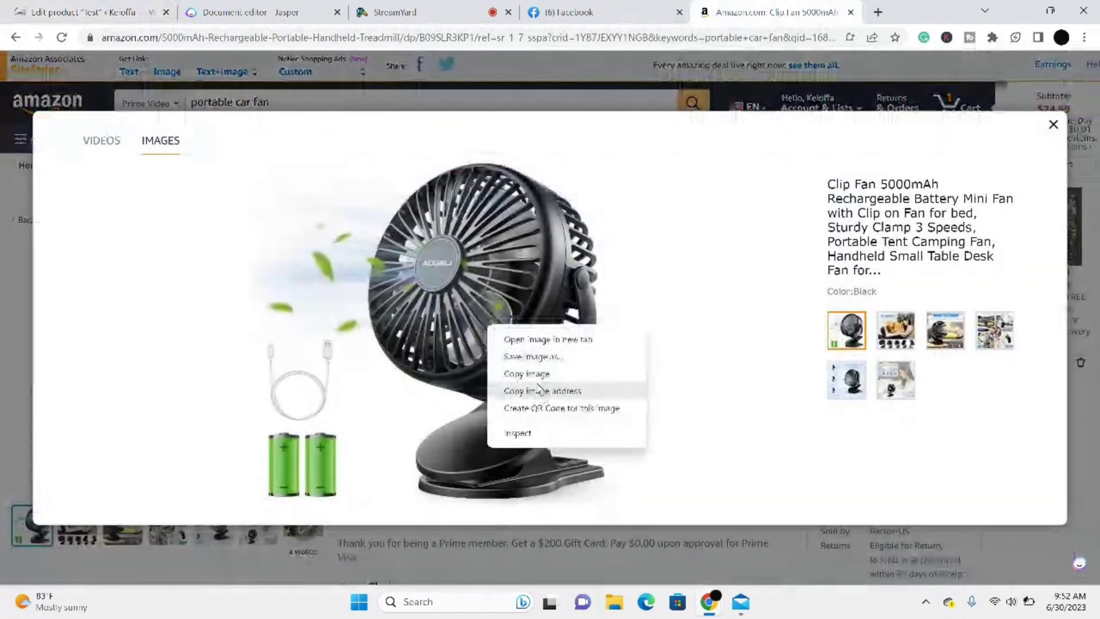
pyautogui.click(534, 374)
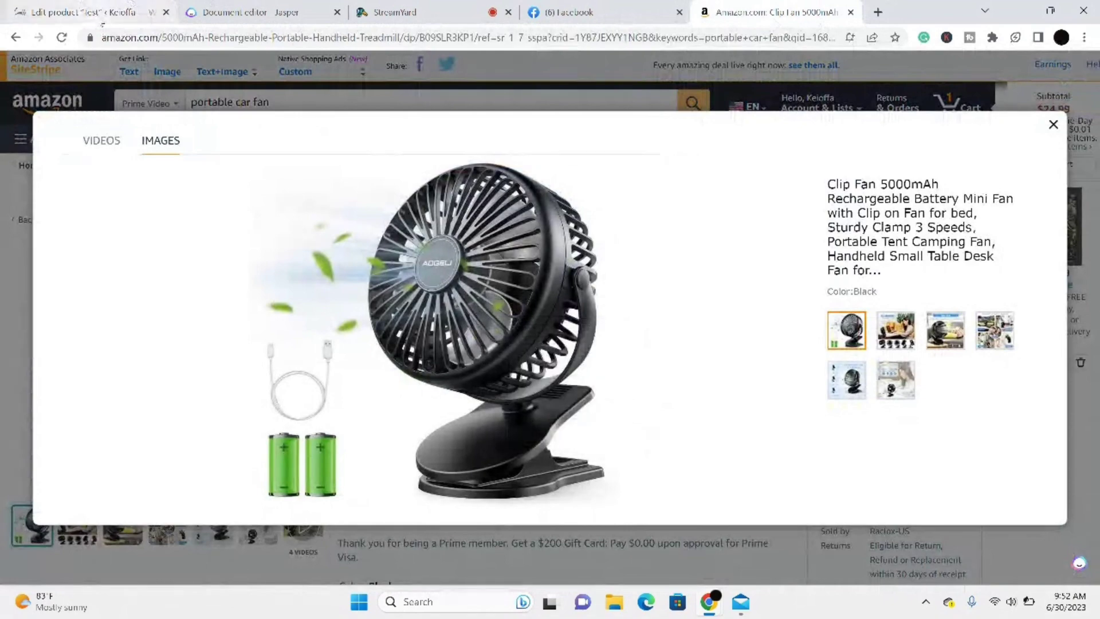
# Step: Return to the Test product's editor and open the media picker for its product image
pyautogui.click(80, 12)
pyautogui.scroll(-6, 282, 364)
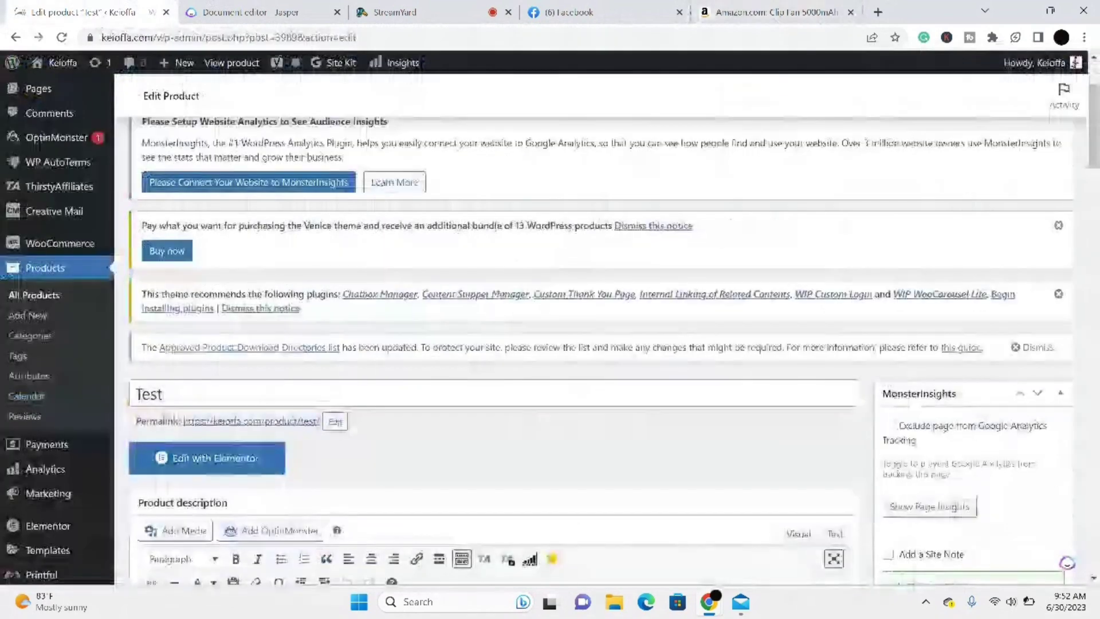
pyautogui.scroll(-3, 493, 343)
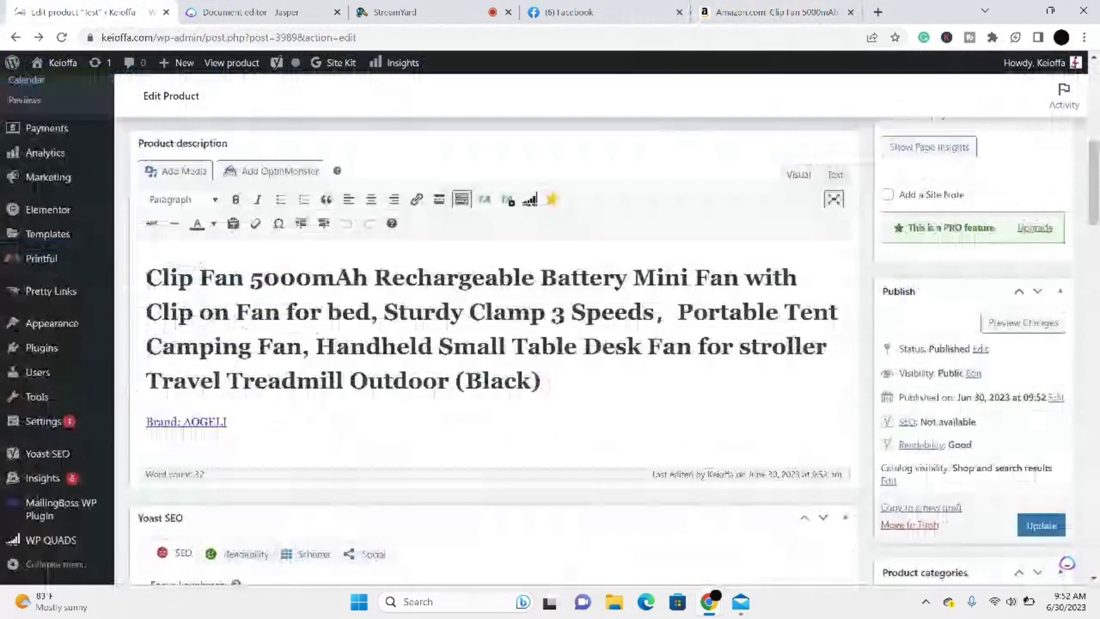
pyautogui.scroll(-15, 493, 343)
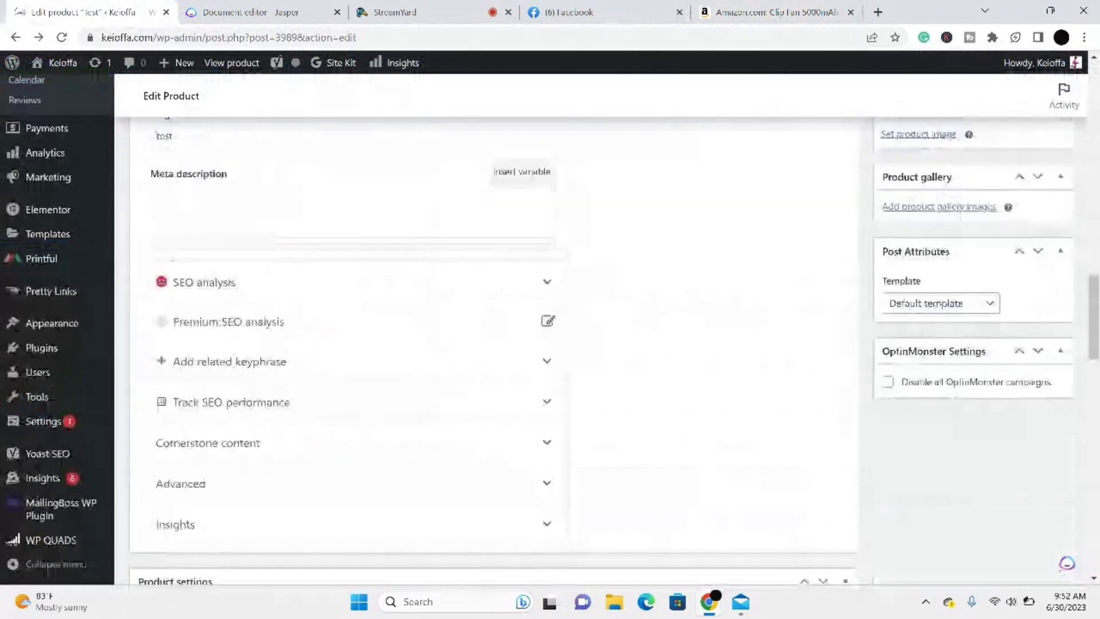
pyautogui.scroll(7, 791, 500)
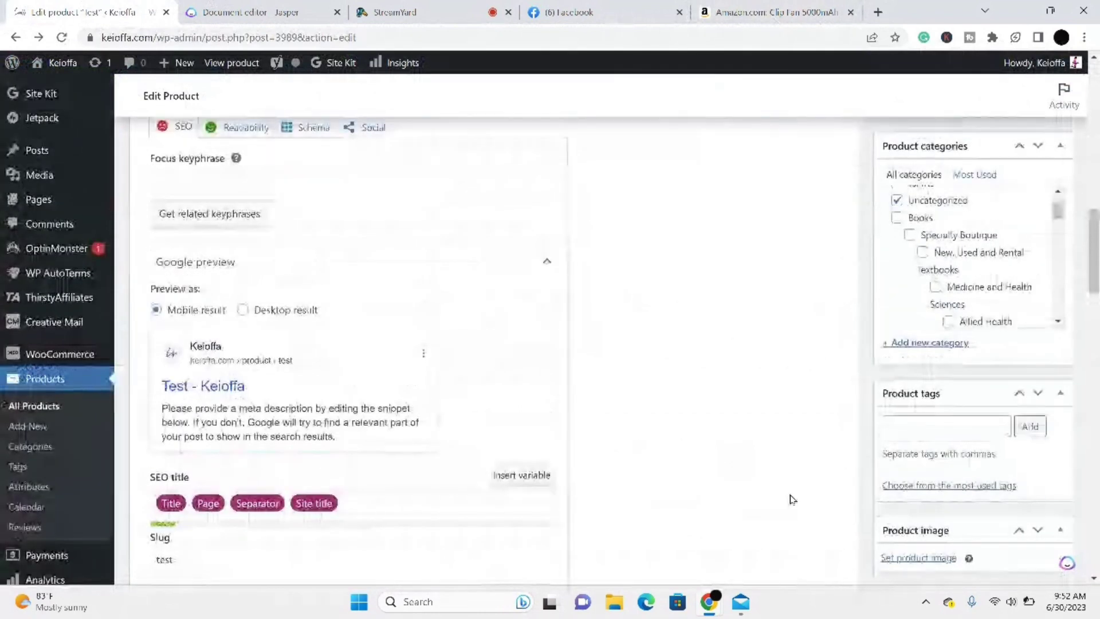
pyautogui.click(937, 559)
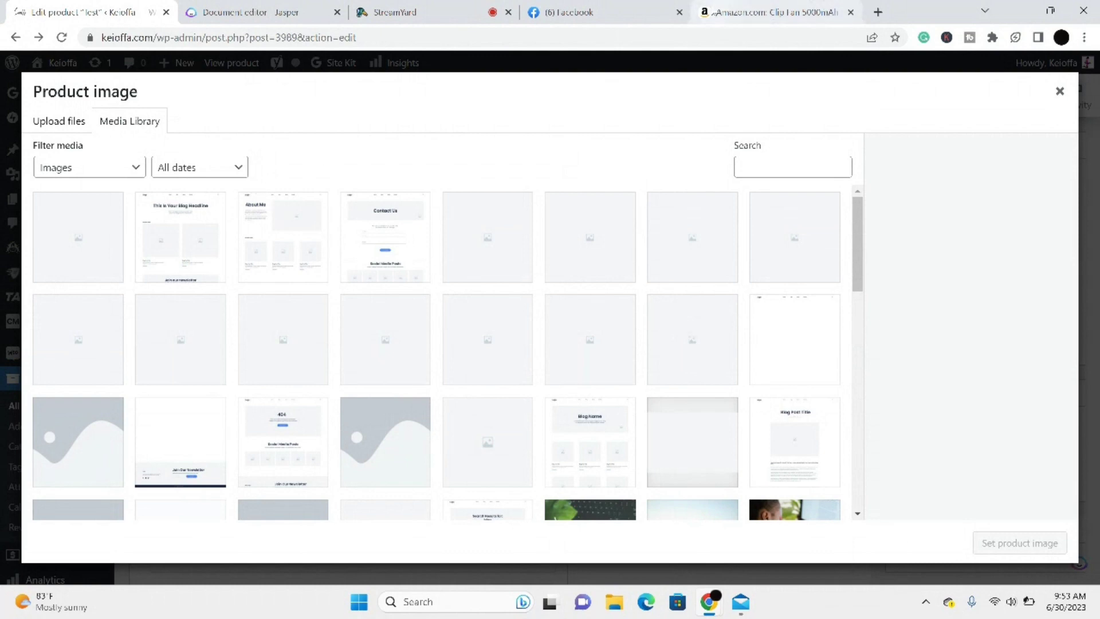
# Step: Save the enlarged clip fan picture from the Amazon listing as a JPEG in the Downloads folder
pyautogui.click(773, 12)
pyautogui.rightClick(566, 336)
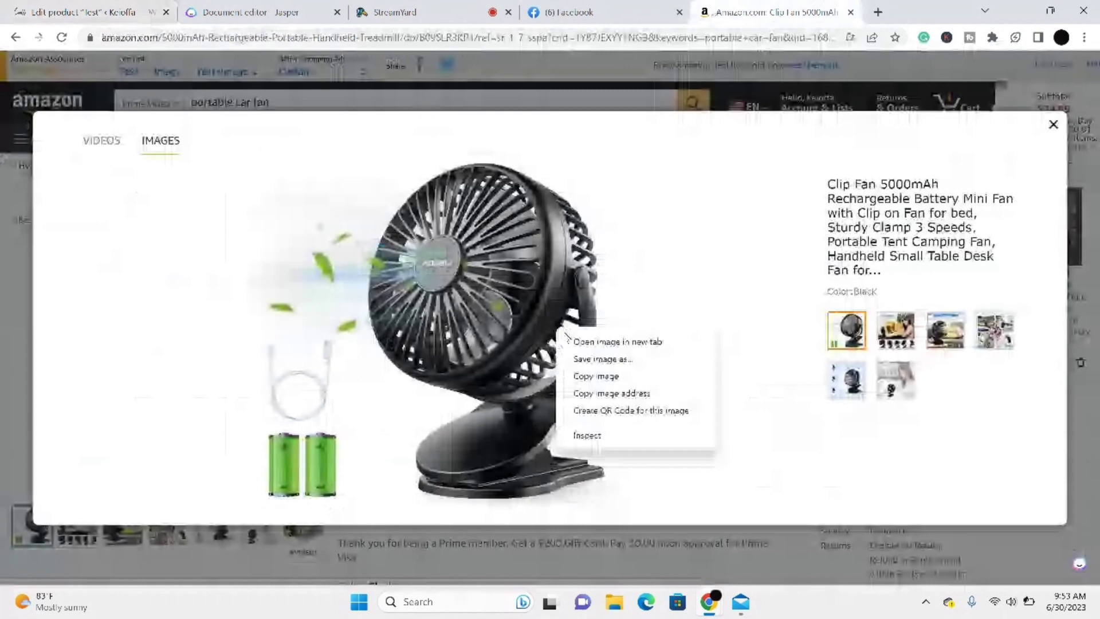
pyautogui.click(581, 363)
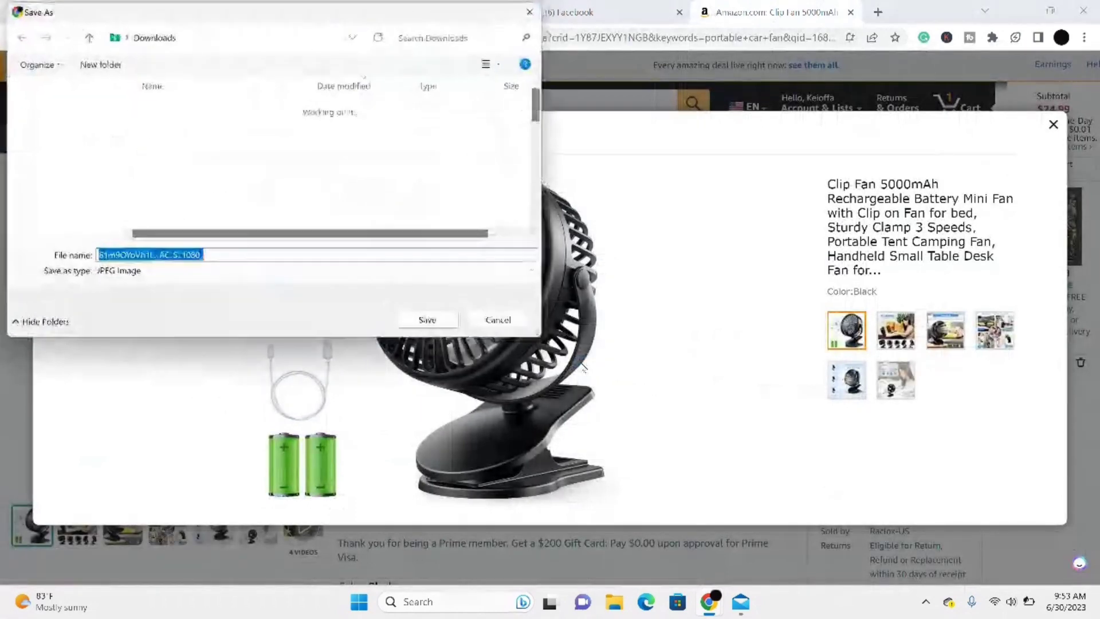
pyautogui.press('Return')
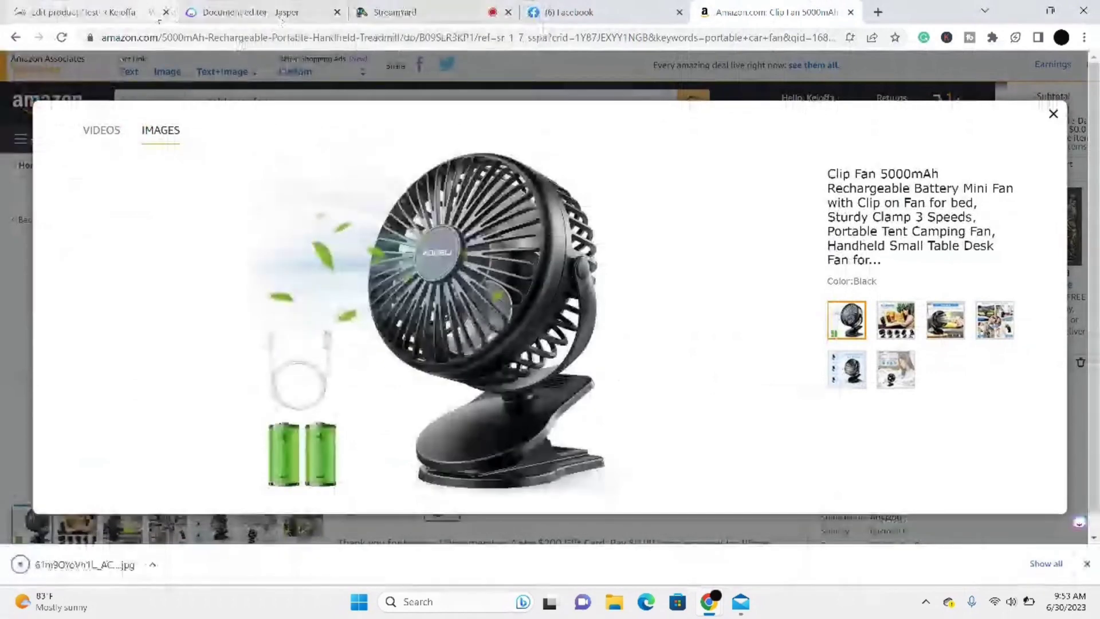
# Step: Upload the downloaded 61m9OYoVh1L._AC_SL1080_ picture to the media library and set it as the Test product's image
pyautogui.click(97, 12)
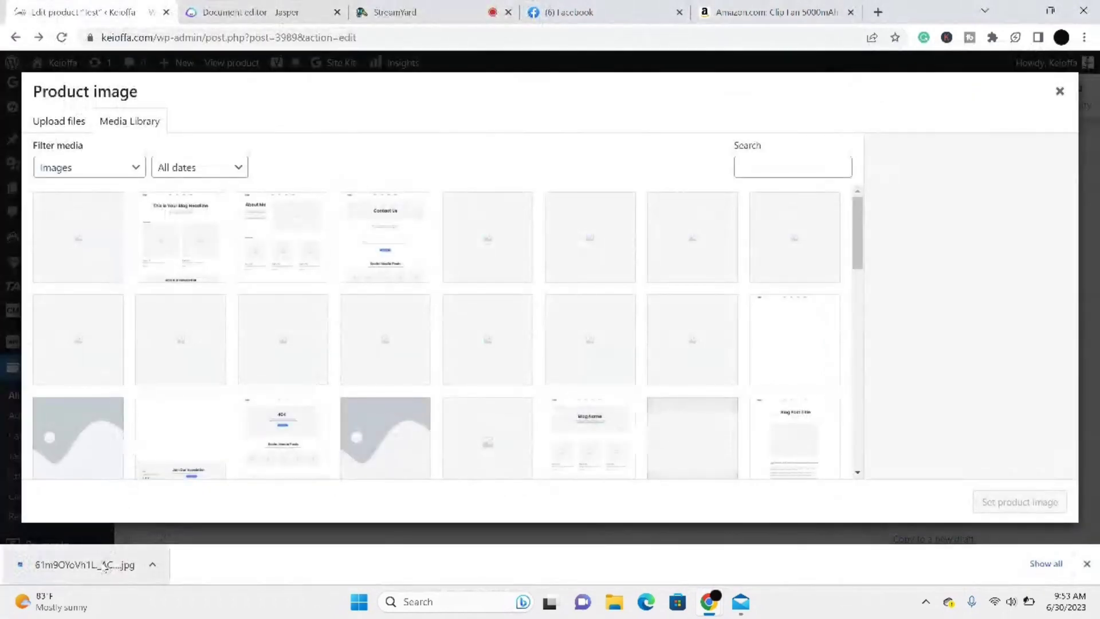
pyautogui.click(86, 565)
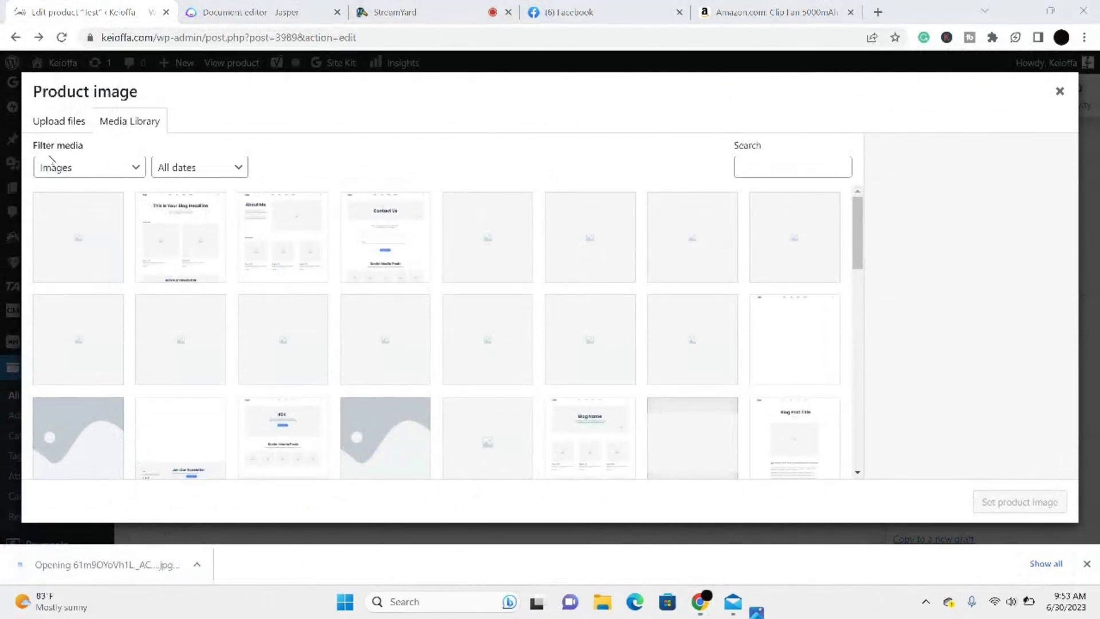
pyautogui.click(59, 121)
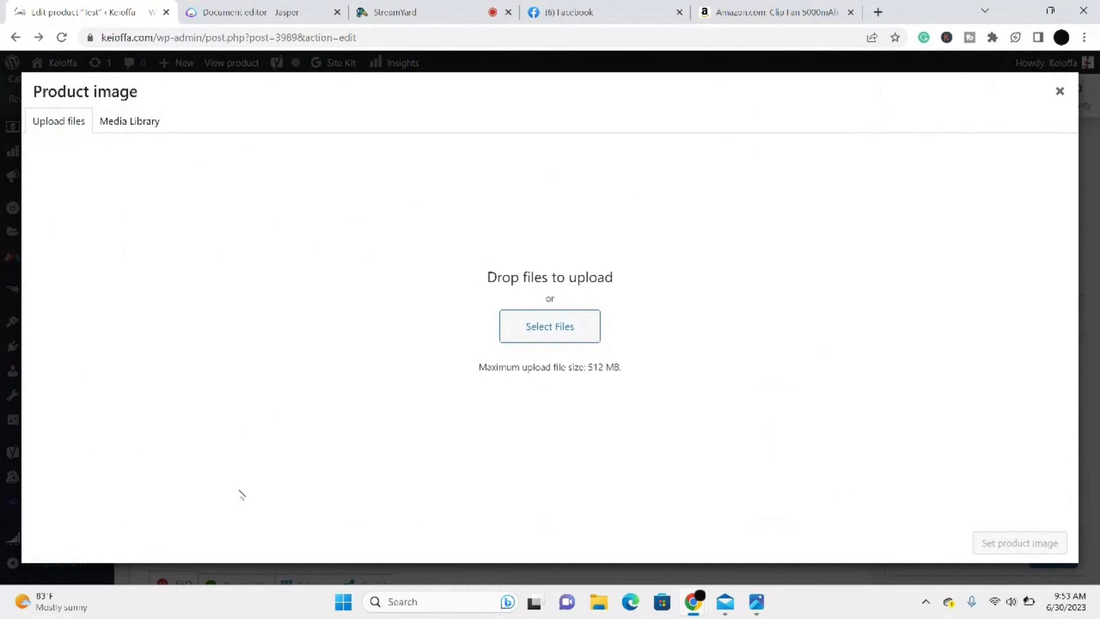
pyautogui.click(530, 332)
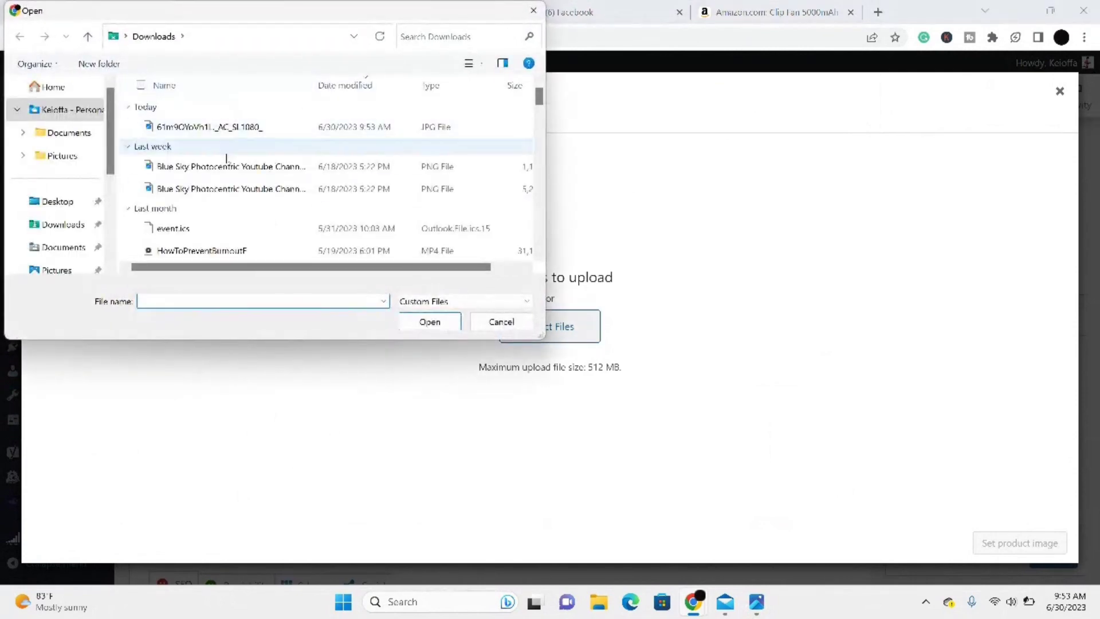
pyautogui.click(215, 126)
pyautogui.doubleClick(215, 126)
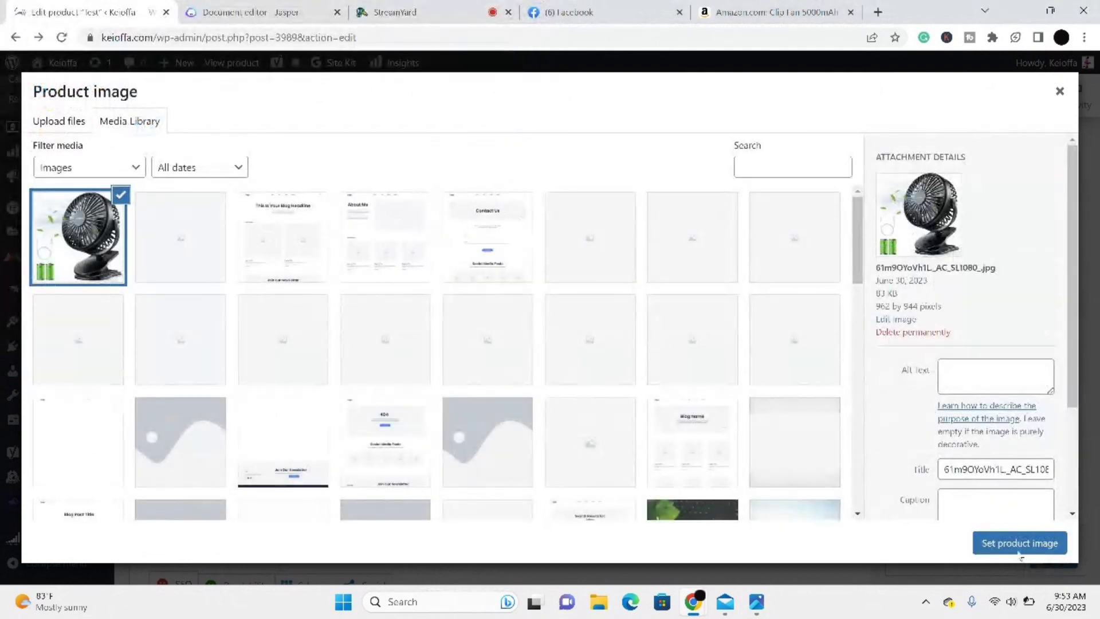
pyautogui.click(1020, 554)
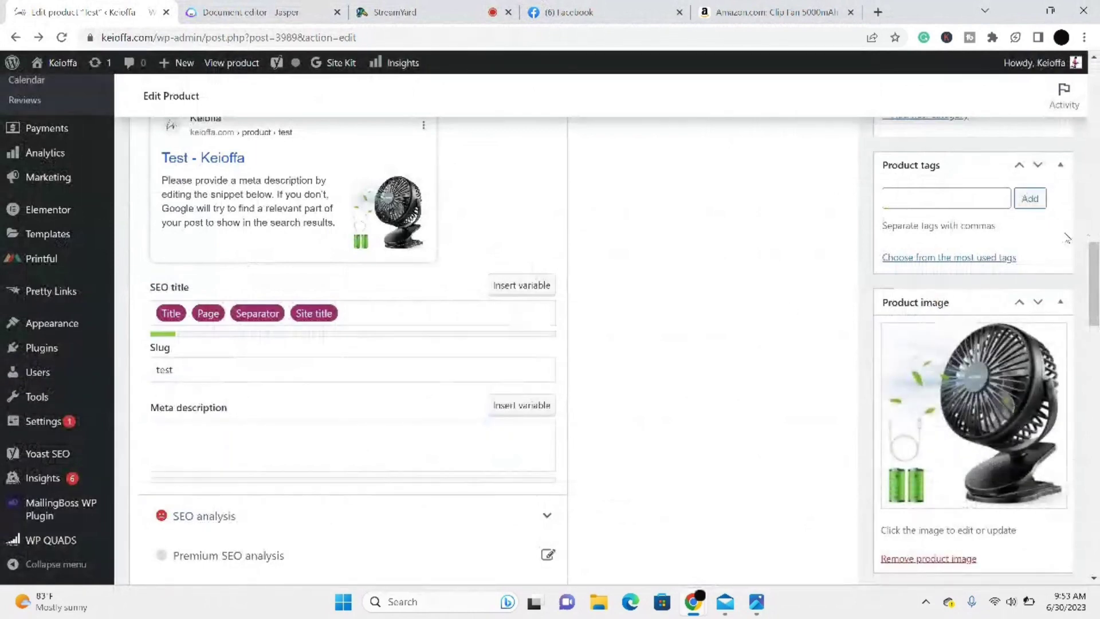
# Step: Update the published Test product with its new product image
pyautogui.rightClick(1087, 116)
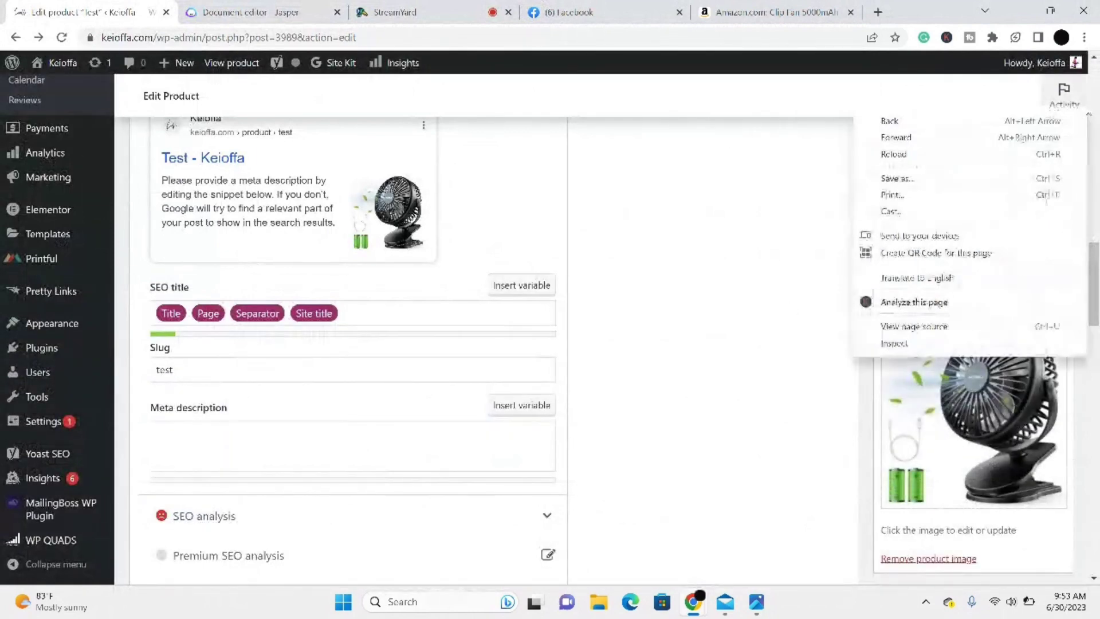
pyautogui.click(1089, 114)
pyautogui.scroll(1, 551, 321)
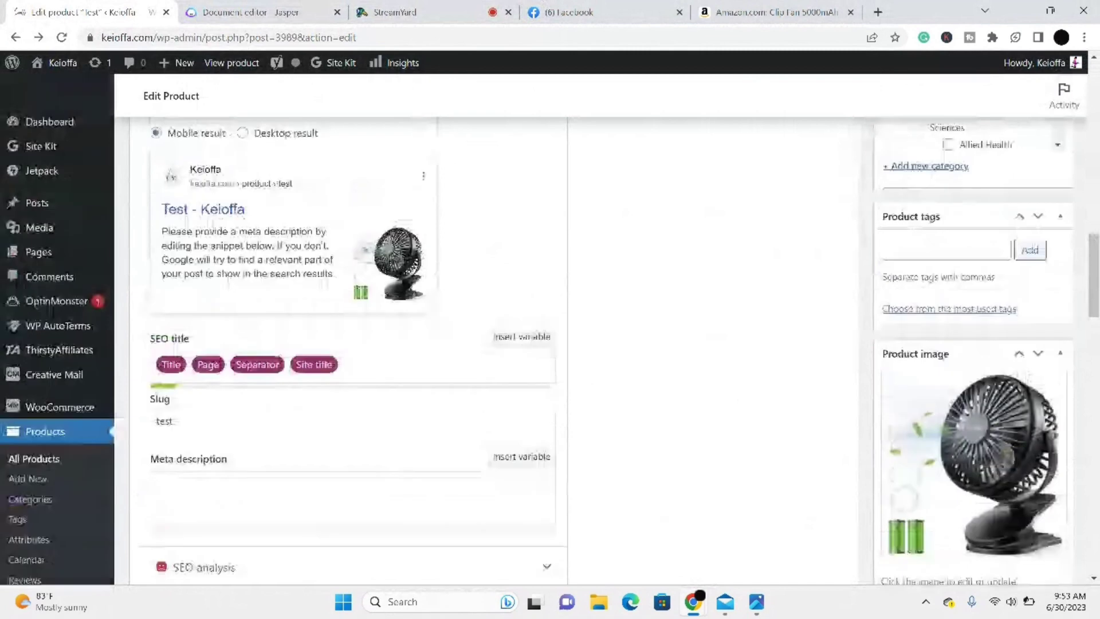
pyautogui.scroll(4, 550, 321)
pyautogui.scroll(2, 550, 321)
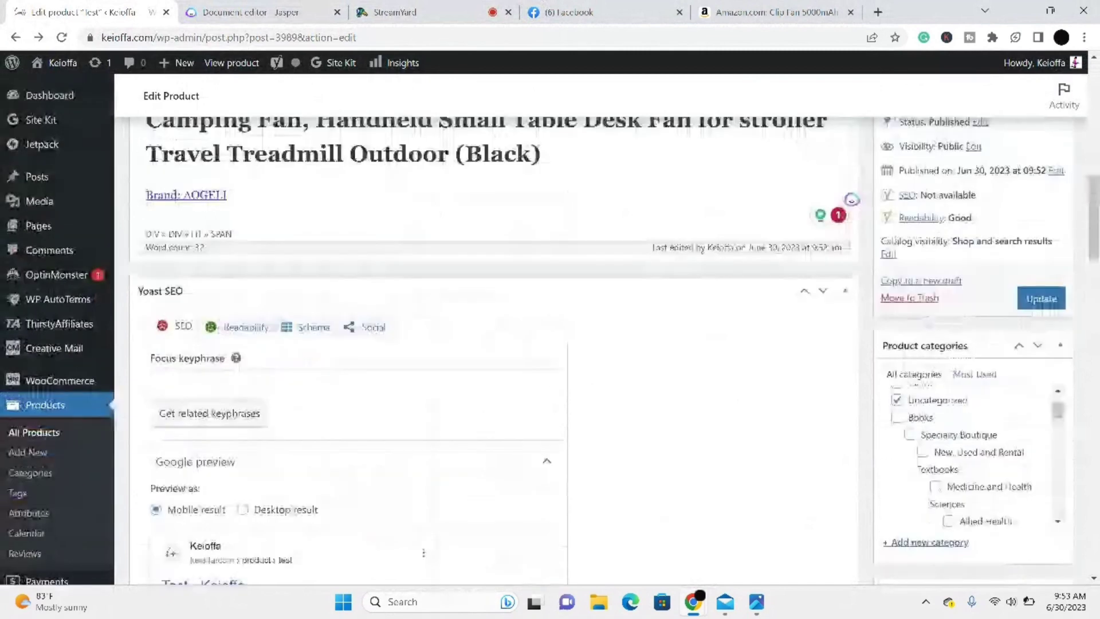
pyautogui.click(1041, 300)
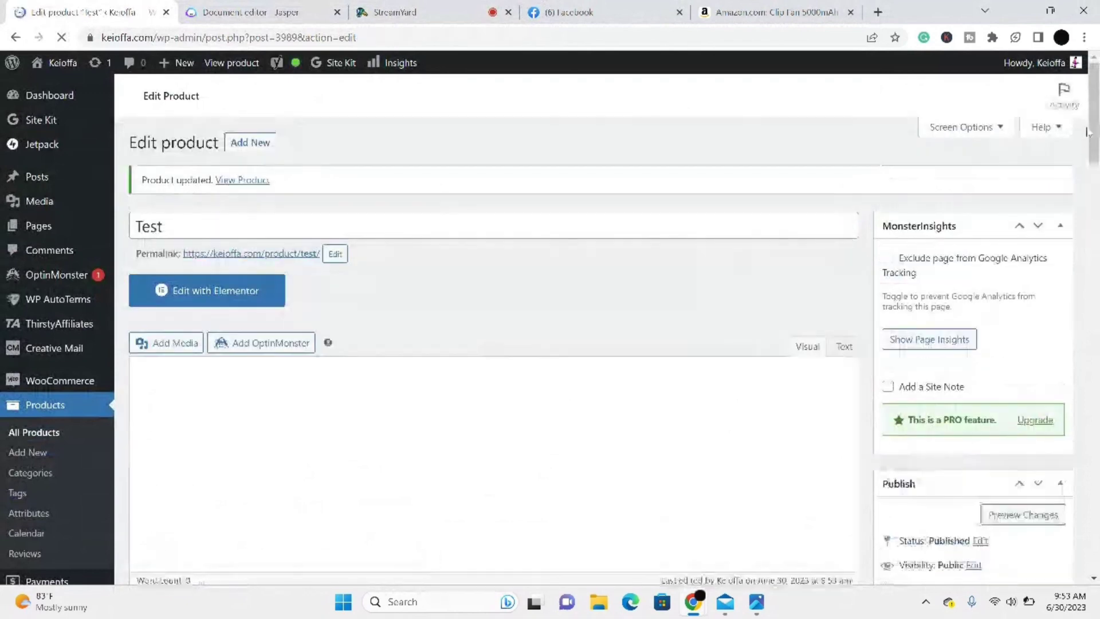
pyautogui.click(1007, 130)
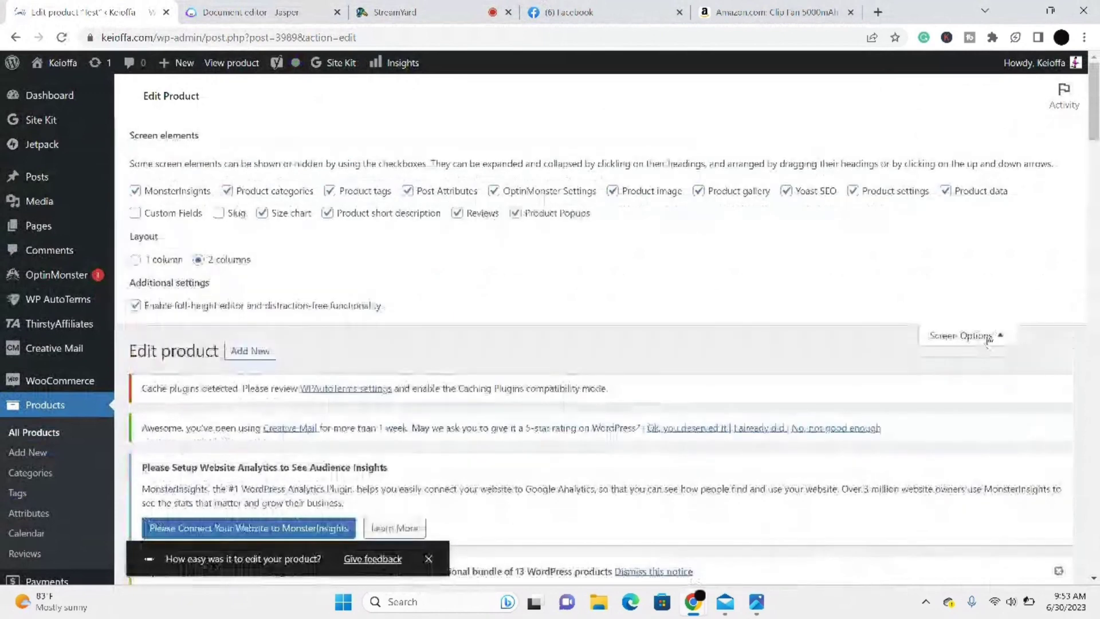
pyautogui.click(986, 337)
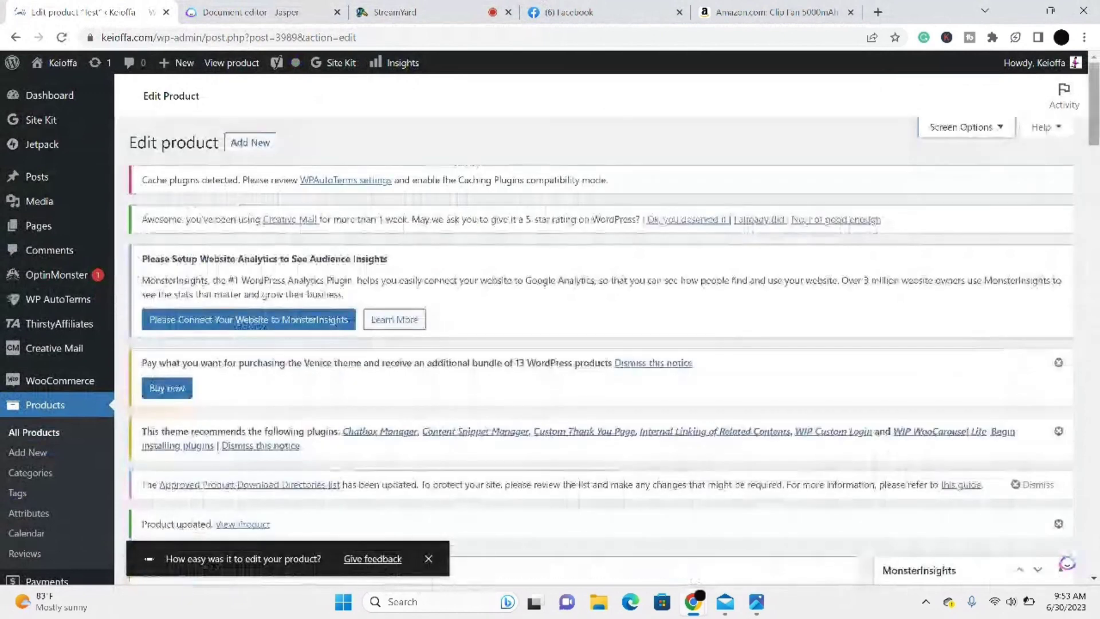
pyautogui.rightClick(1093, 83)
pyautogui.click(621, 177)
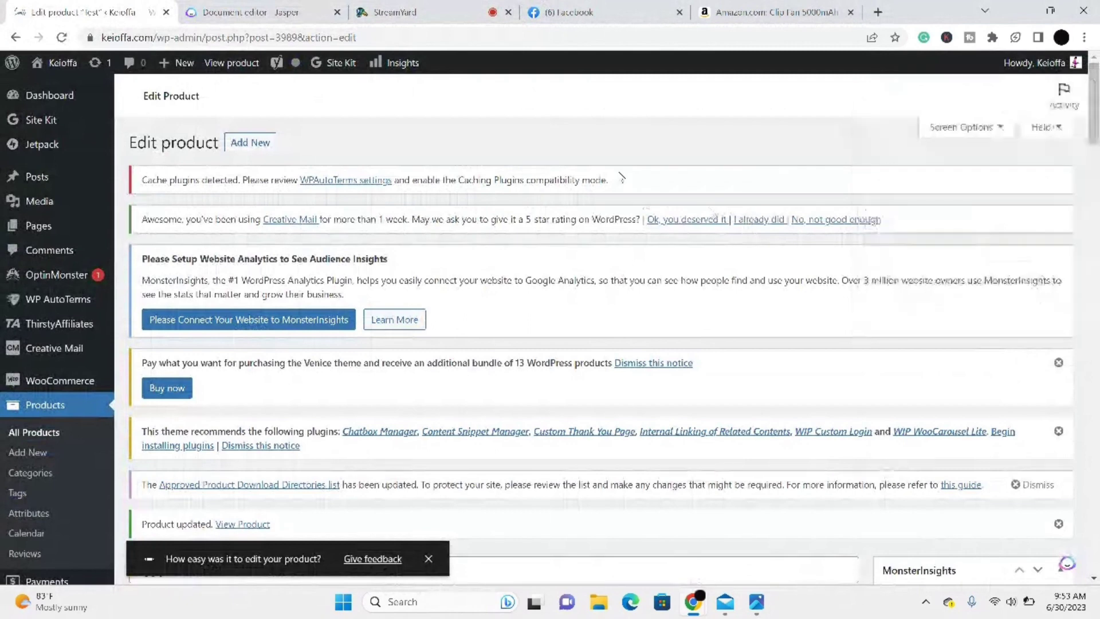
# Step: View the Test product's page on the site, test its Buy product link, and close the extra Amazon listing tab
pyautogui.click(238, 68)
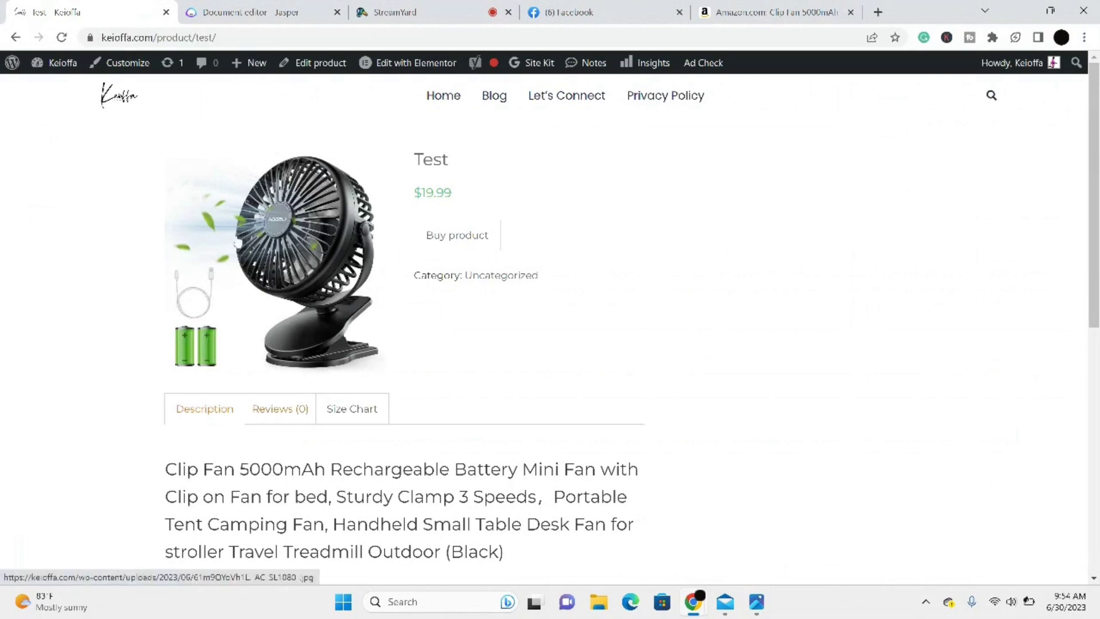
pyautogui.click(436, 234)
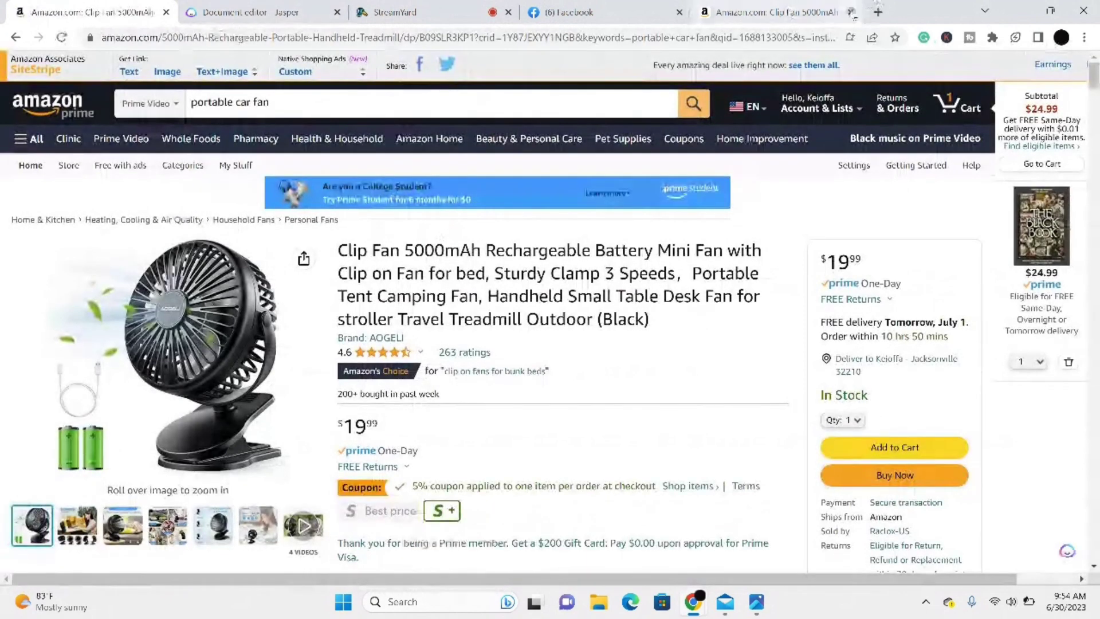
pyautogui.click(852, 12)
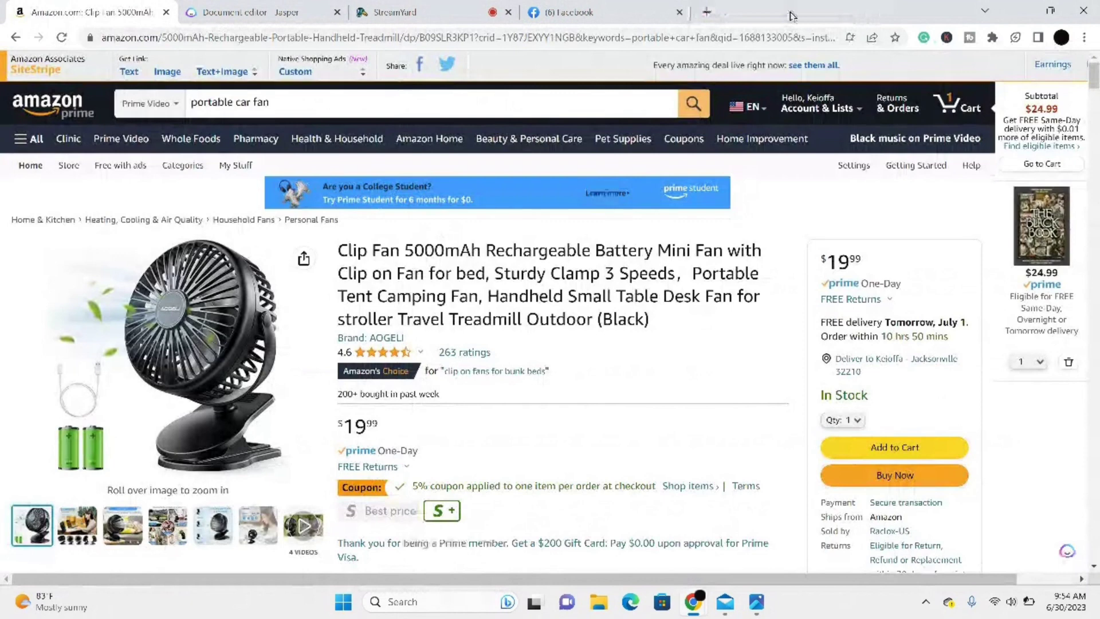
# Step: Open keioffa.com/shop in a new tab and look over how the Test product is displayed
pyautogui.click(716, 18)
pyautogui.write('Keioffa.')
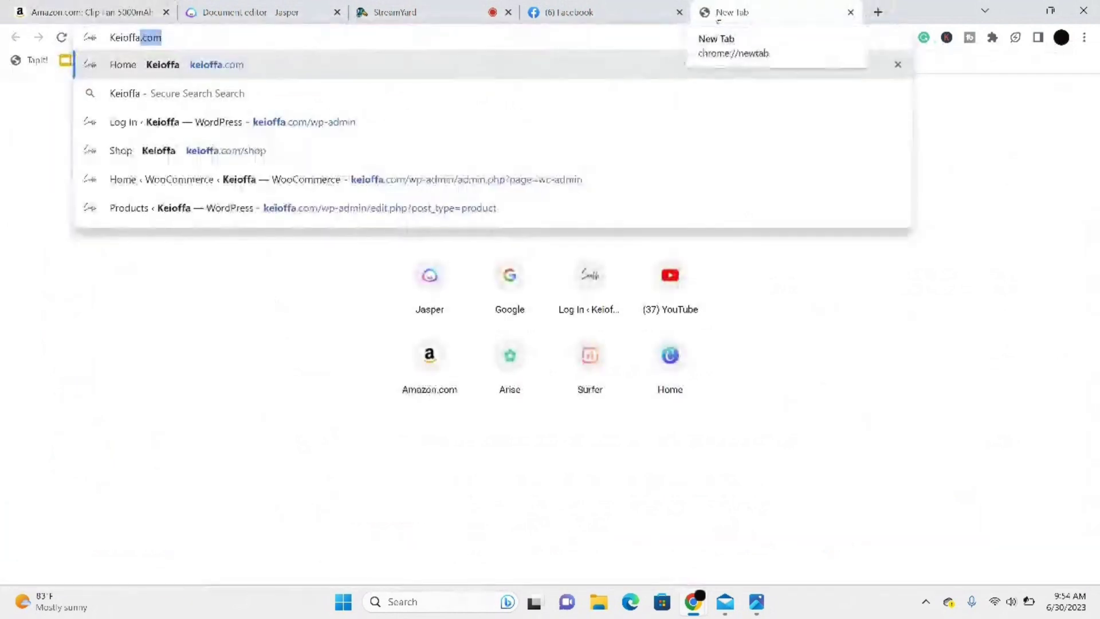
pyautogui.write('com/shop')
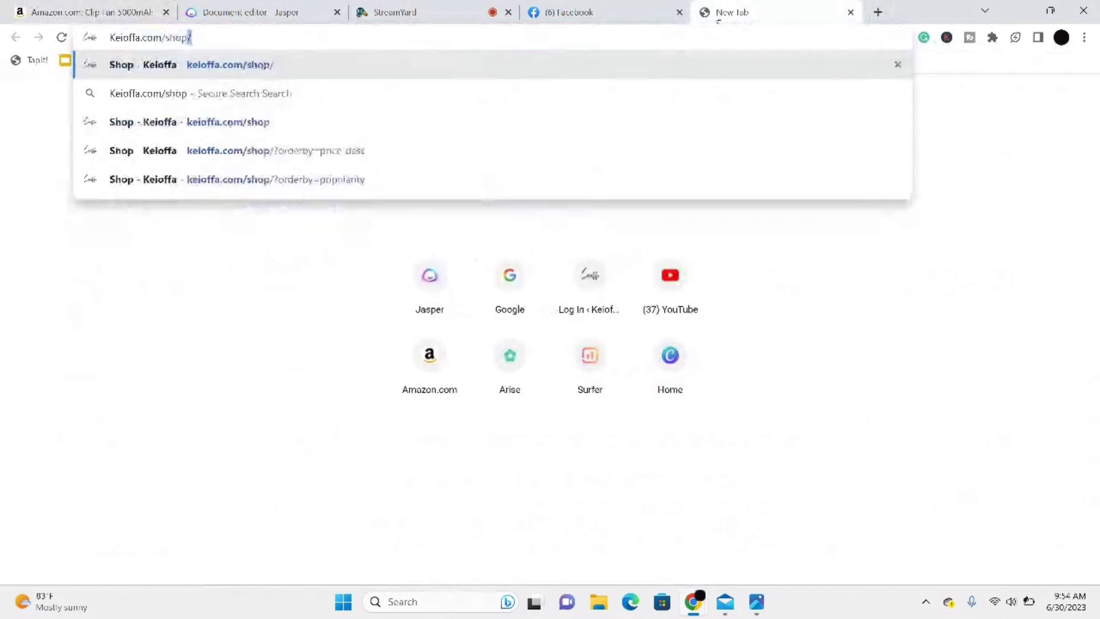
pyautogui.press('Return')
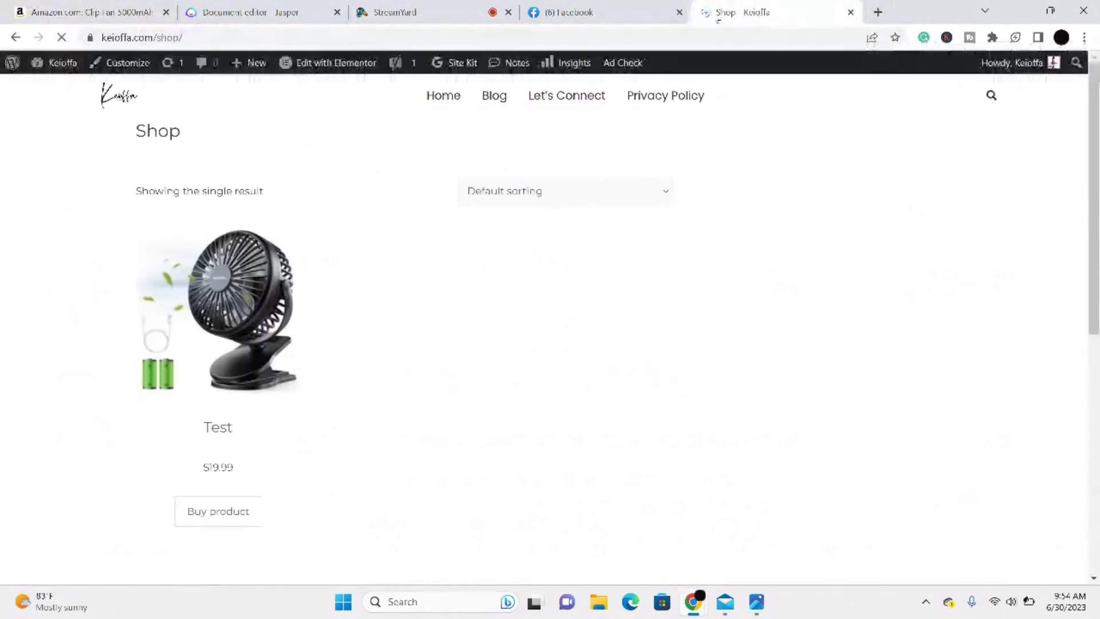
pyautogui.scroll(-3, 607, 172)
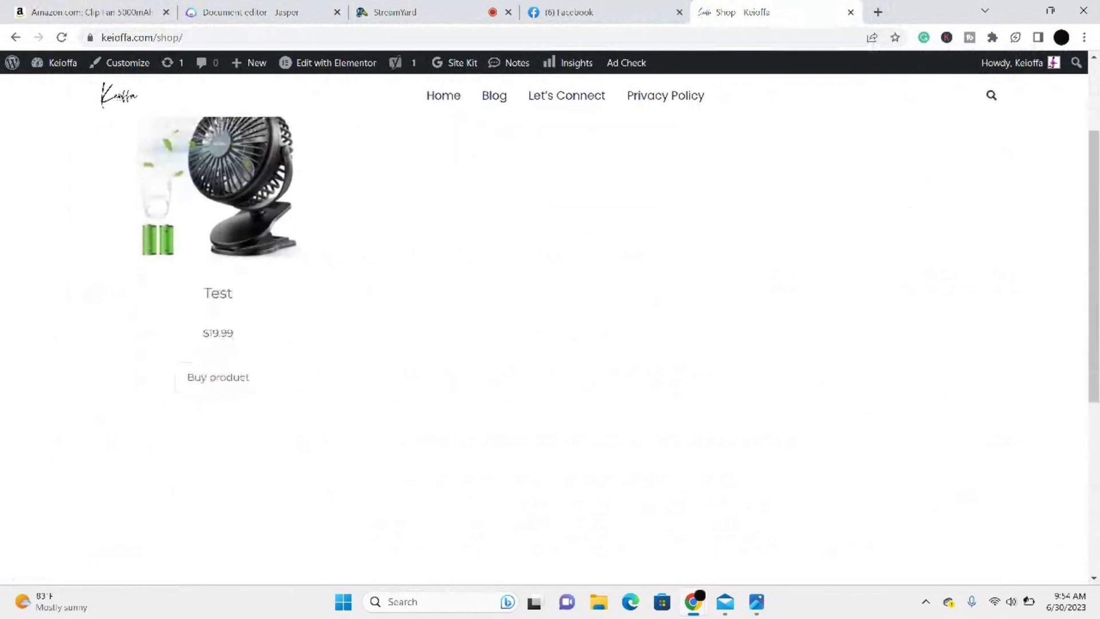
pyautogui.scroll(2, 607, 172)
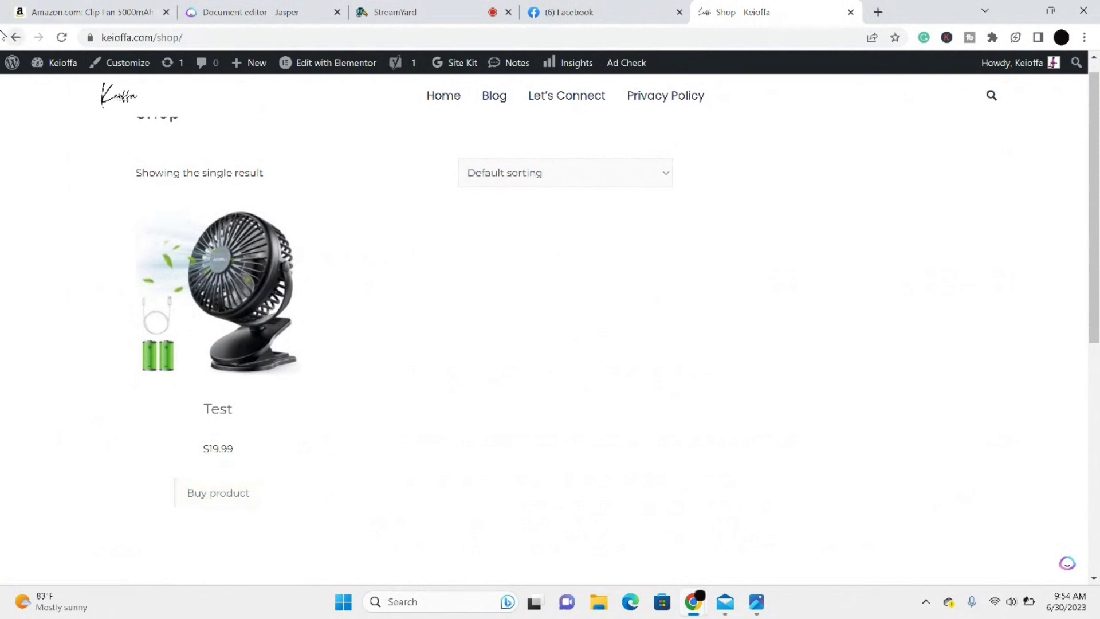
# Step: Go back to the product editor, open the list of all products, and look over the Test product's entry
pyautogui.click(100, 11)
pyautogui.click(13, 38)
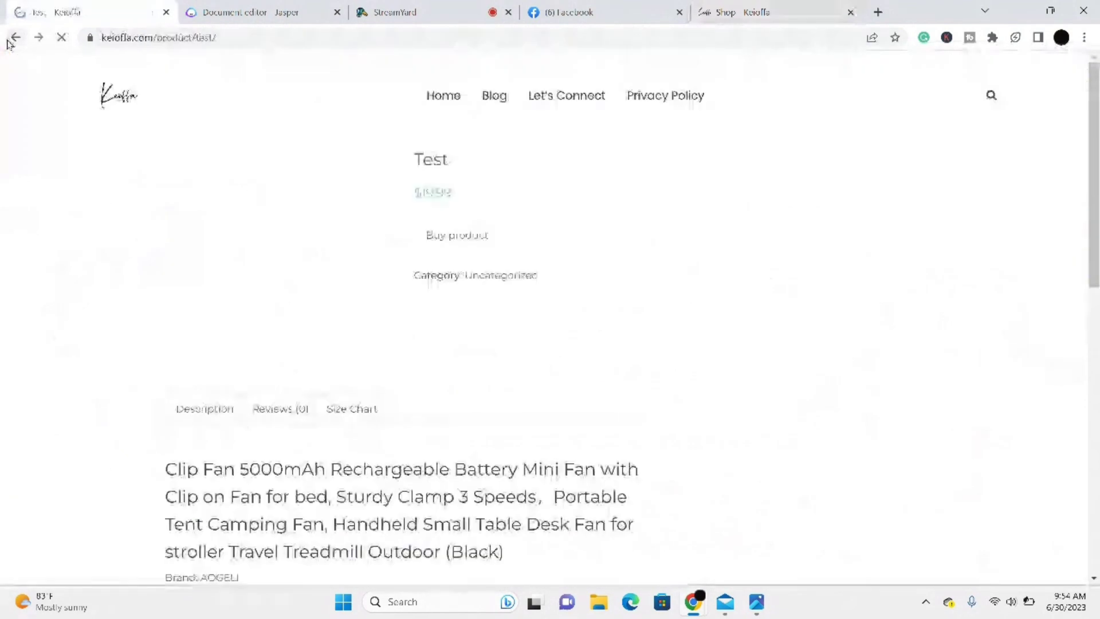
pyautogui.click(15, 38)
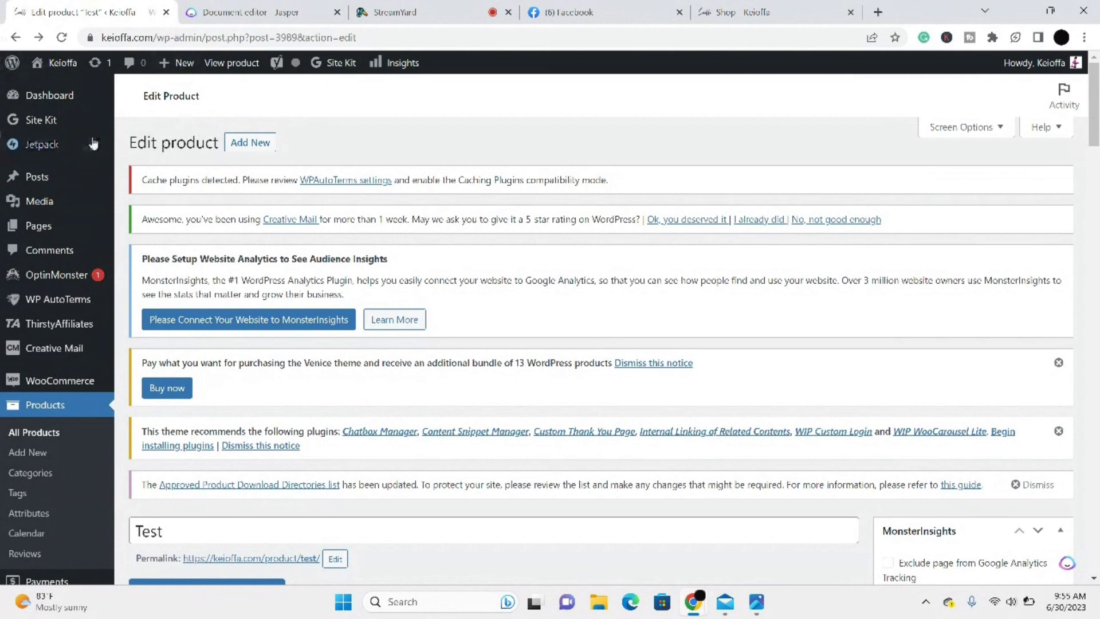
pyautogui.click(66, 446)
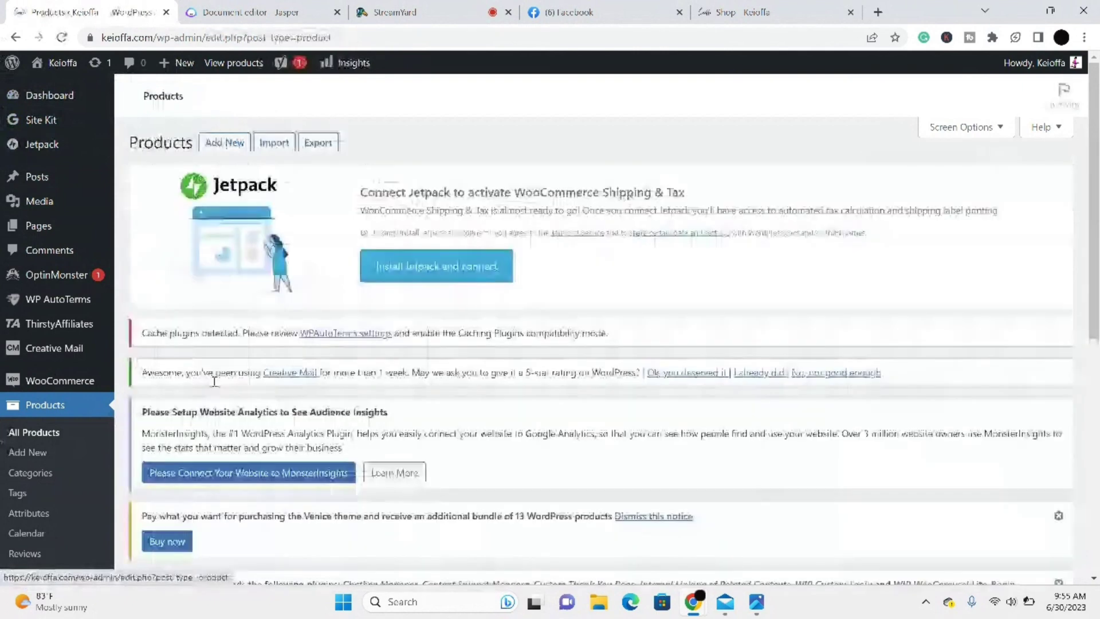
pyautogui.scroll(-2, 214, 381)
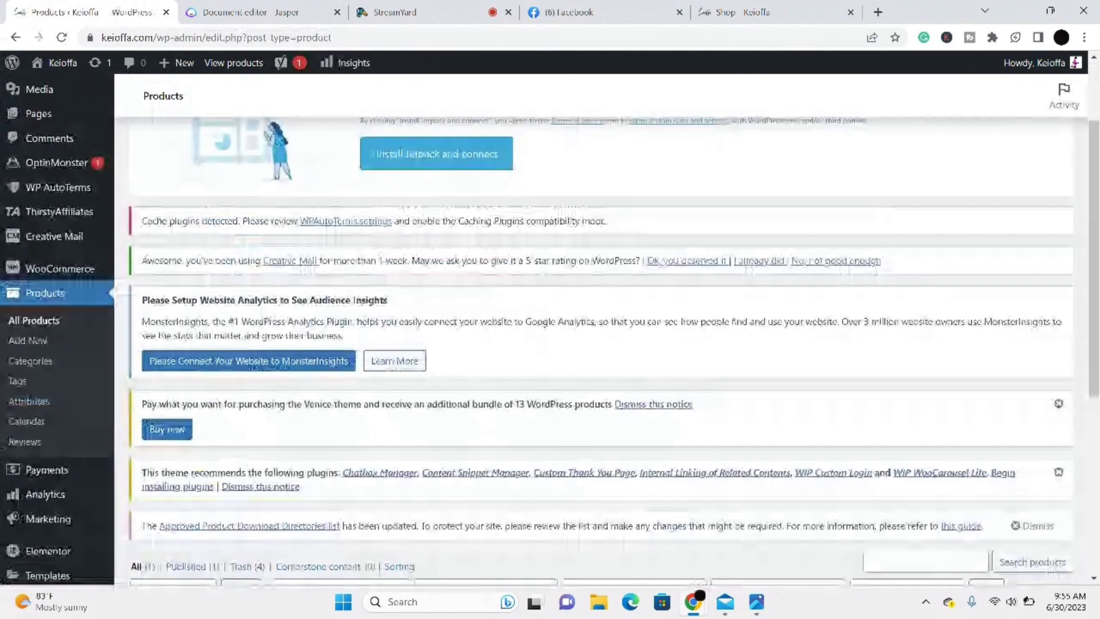
pyautogui.scroll(-6, 596, 344)
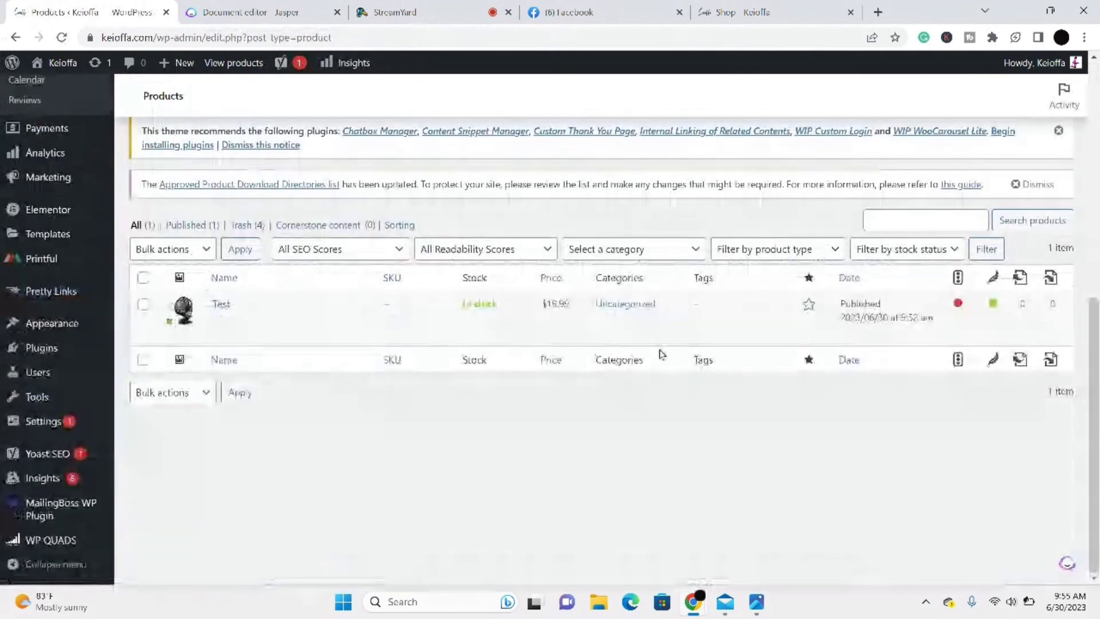
pyautogui.scroll(2, 660, 353)
pyautogui.scroll(5, 596, 344)
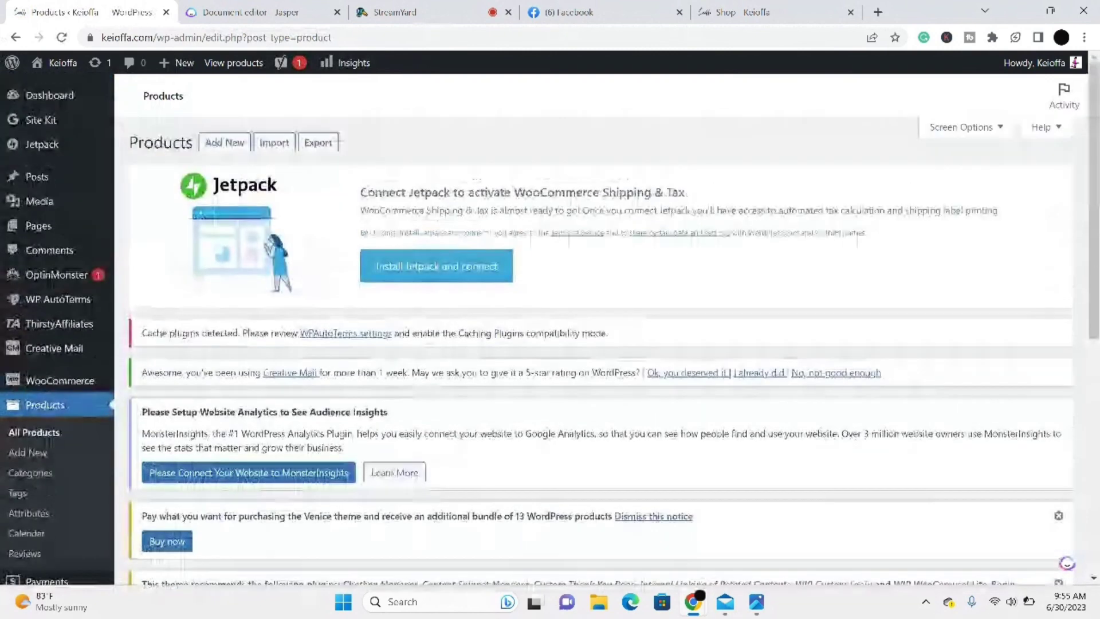
# Step: Create a new product named Ebook and enter the product description "My ebook is coming soon!"
pyautogui.click(224, 142)
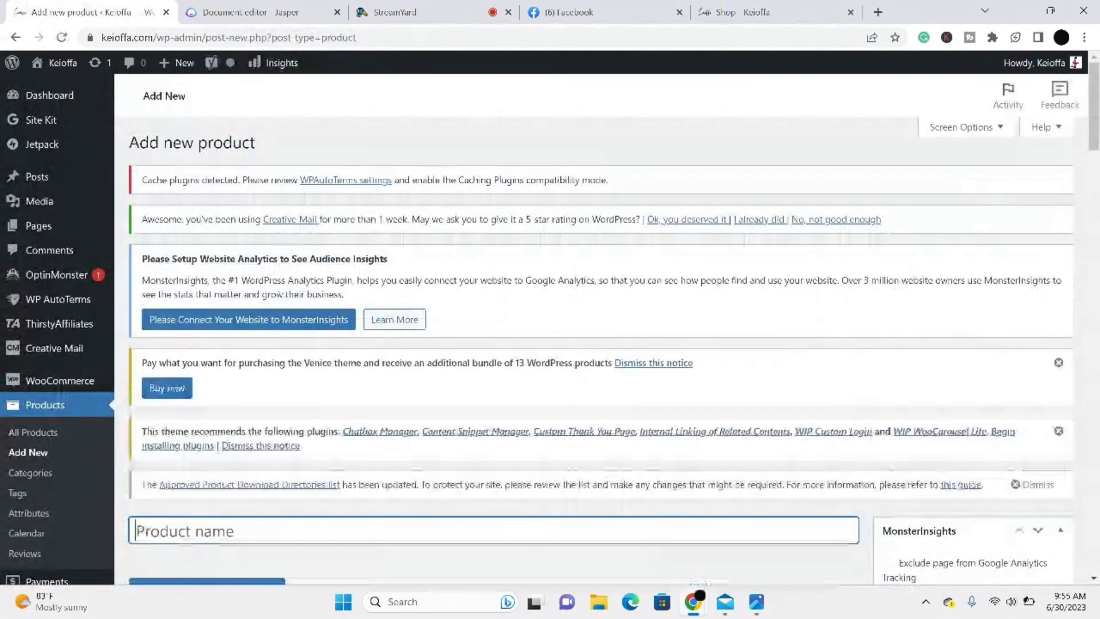
pyautogui.write('Ebook')
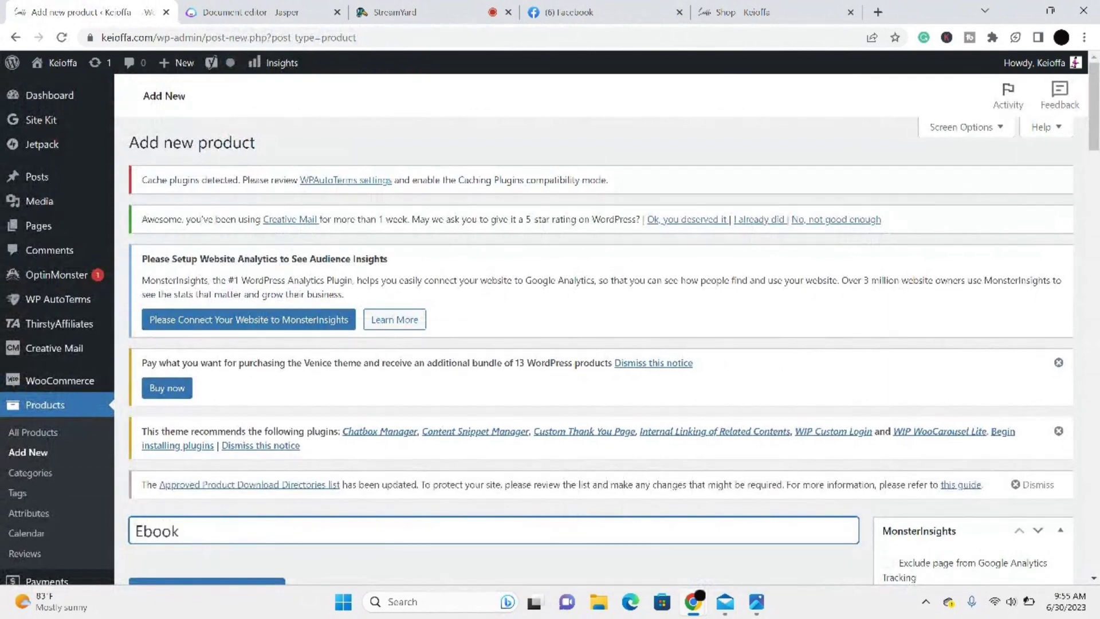
pyautogui.scroll(-9, 550, 332)
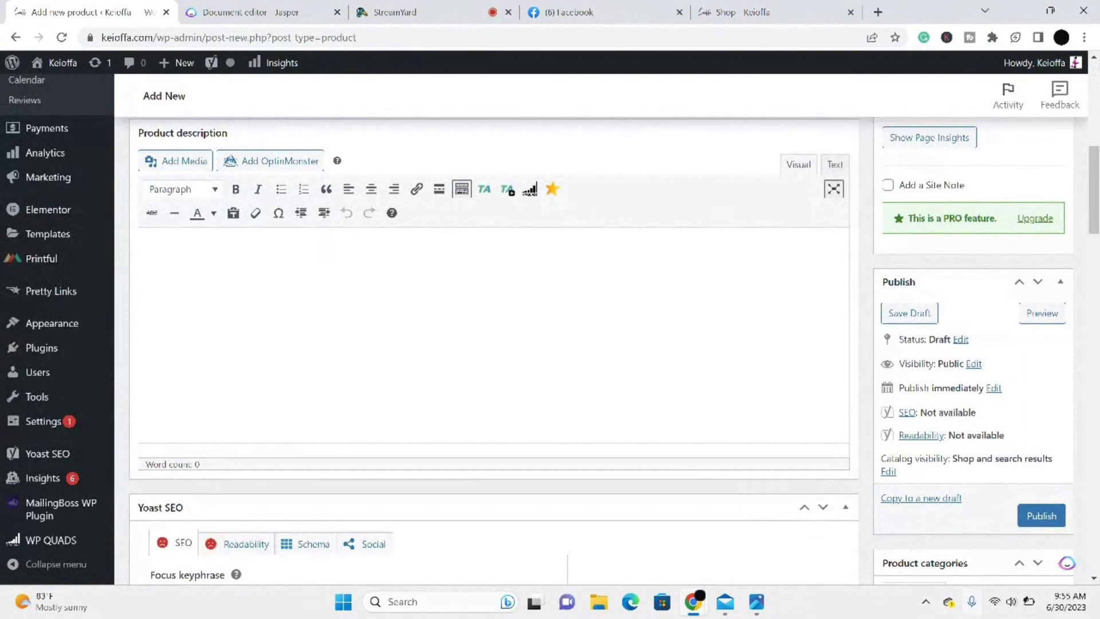
pyautogui.scroll(2, 550, 349)
pyautogui.scroll(-4, 550, 349)
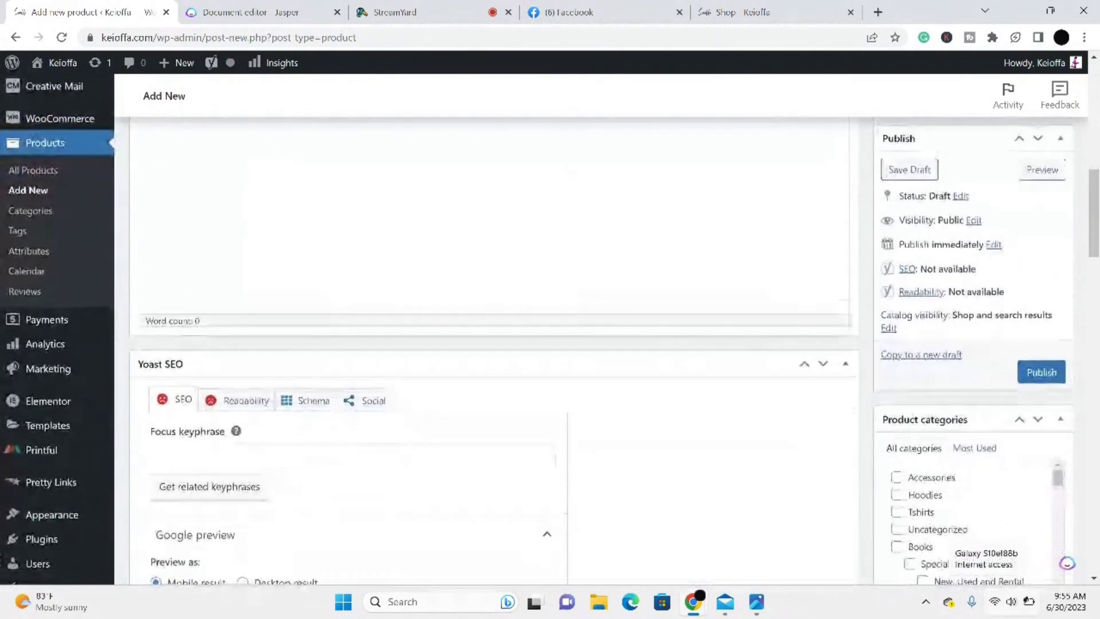
pyautogui.click(701, 221)
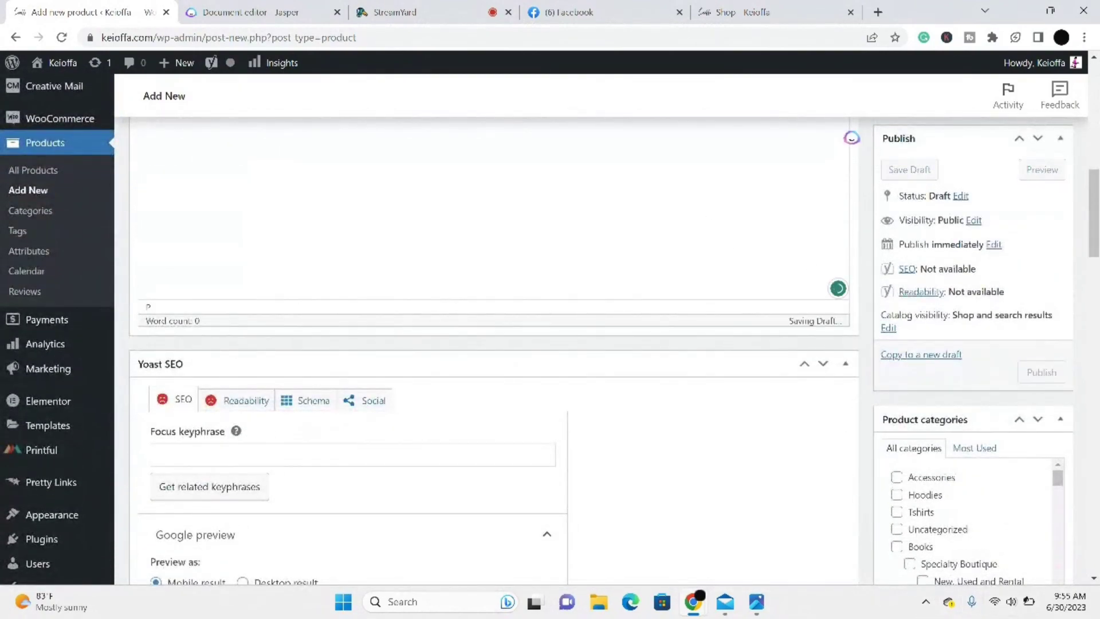
pyautogui.scroll(2, 550, 321)
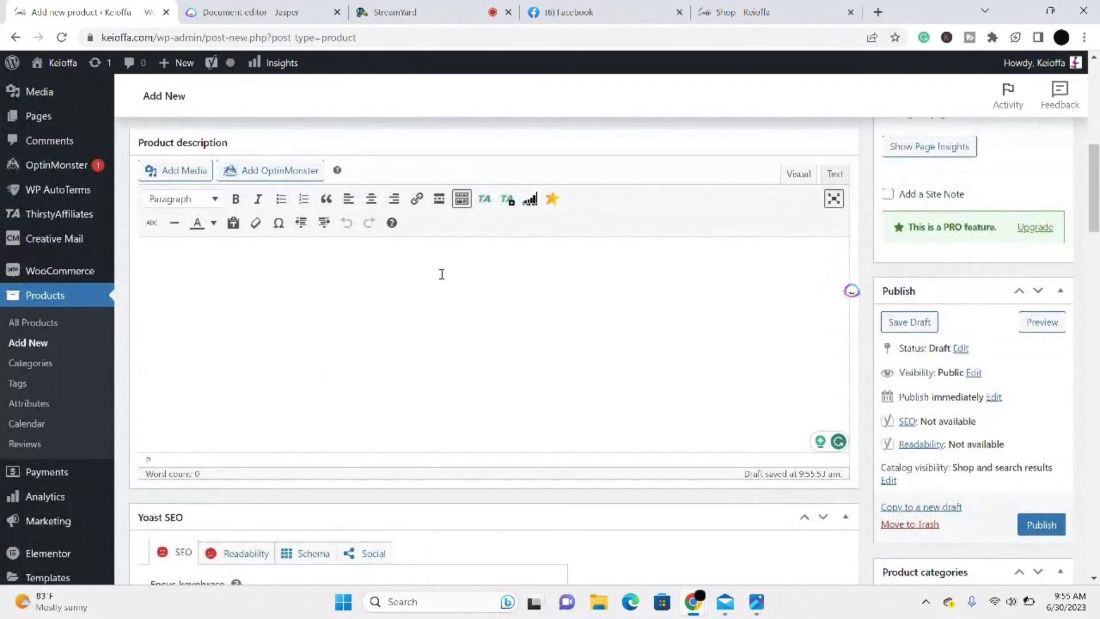
pyautogui.write('My ebo')
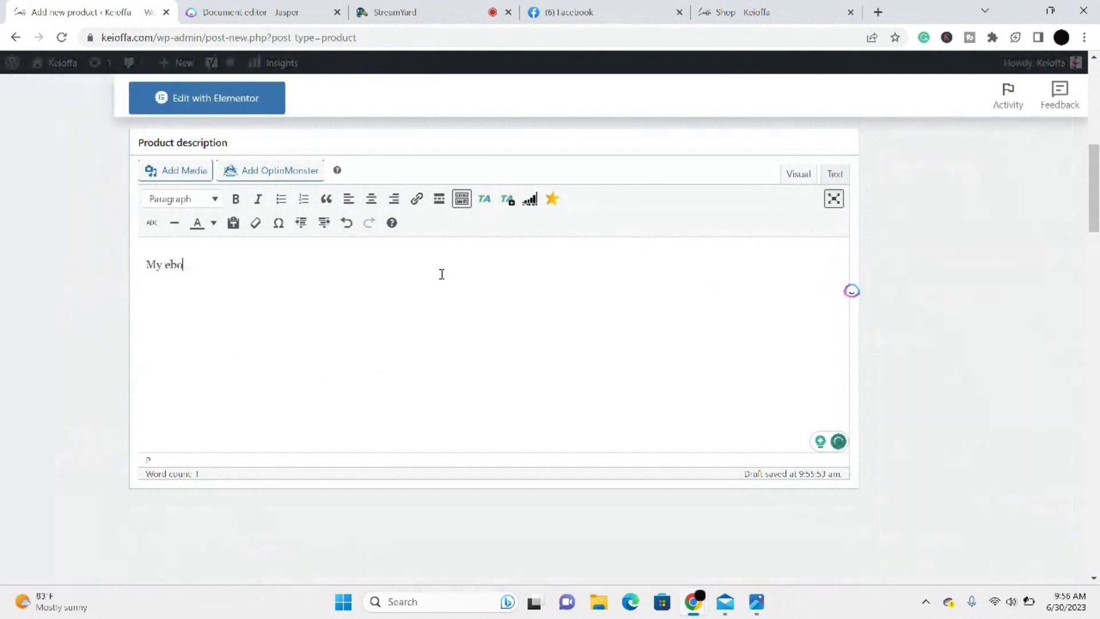
pyautogui.write('ok is coming soon!')
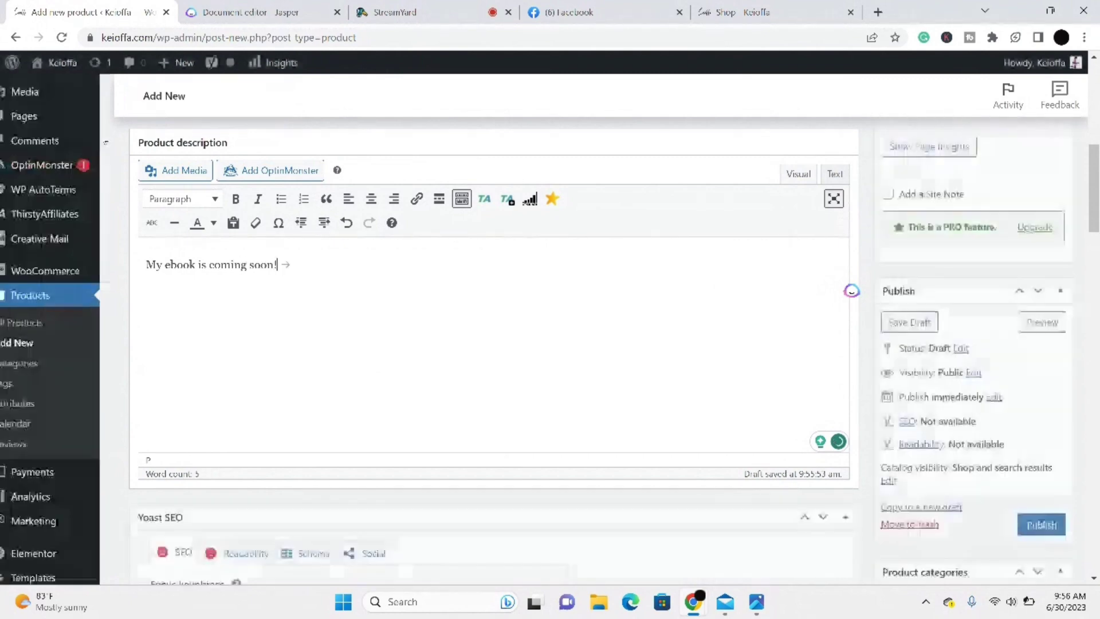
# Step: Mark the Ebook product as downloadable in its product data and add an empty row for a downloadable file
pyautogui.scroll(-1, 298, 329)
pyautogui.scroll(-3, 298, 329)
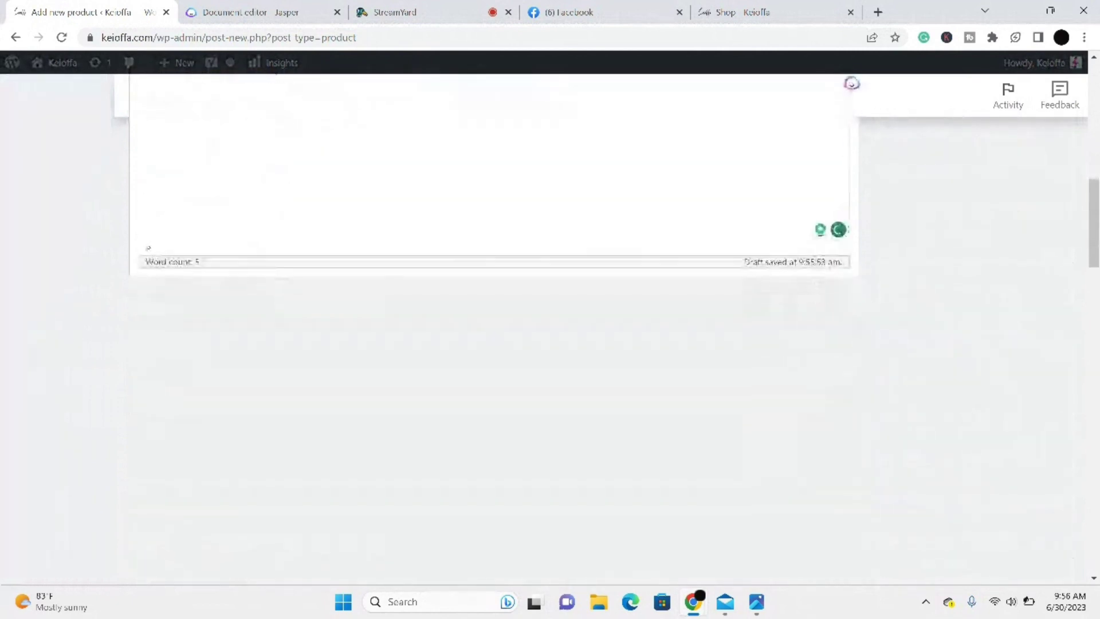
pyautogui.scroll(3, 704, 257)
pyautogui.scroll(6, 852, 150)
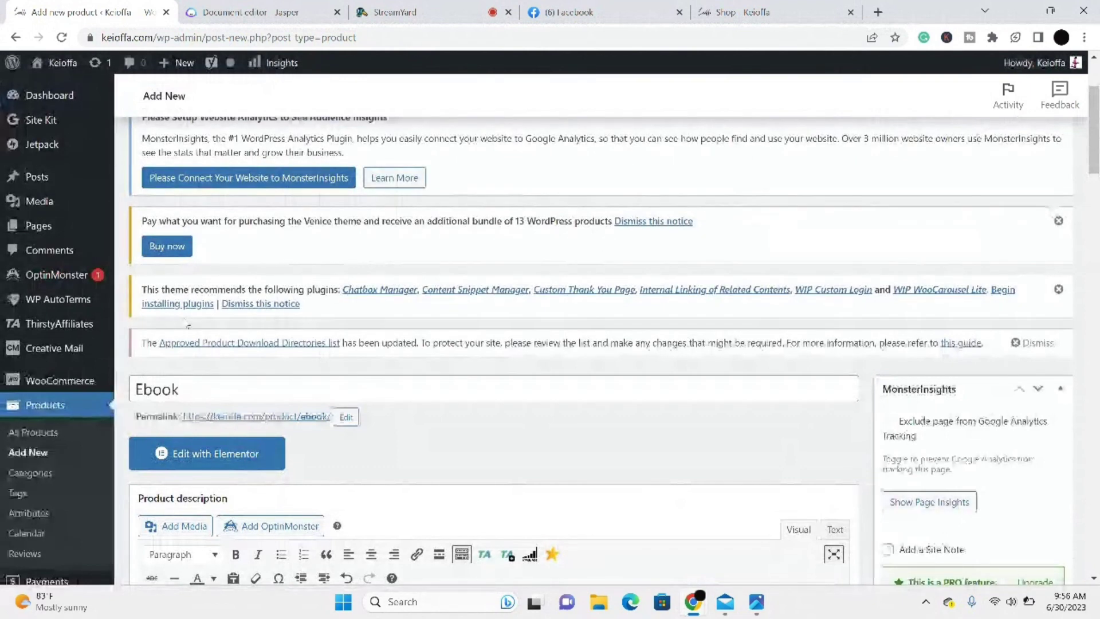
pyautogui.scroll(-5, 188, 326)
pyautogui.scroll(-5, 853, 423)
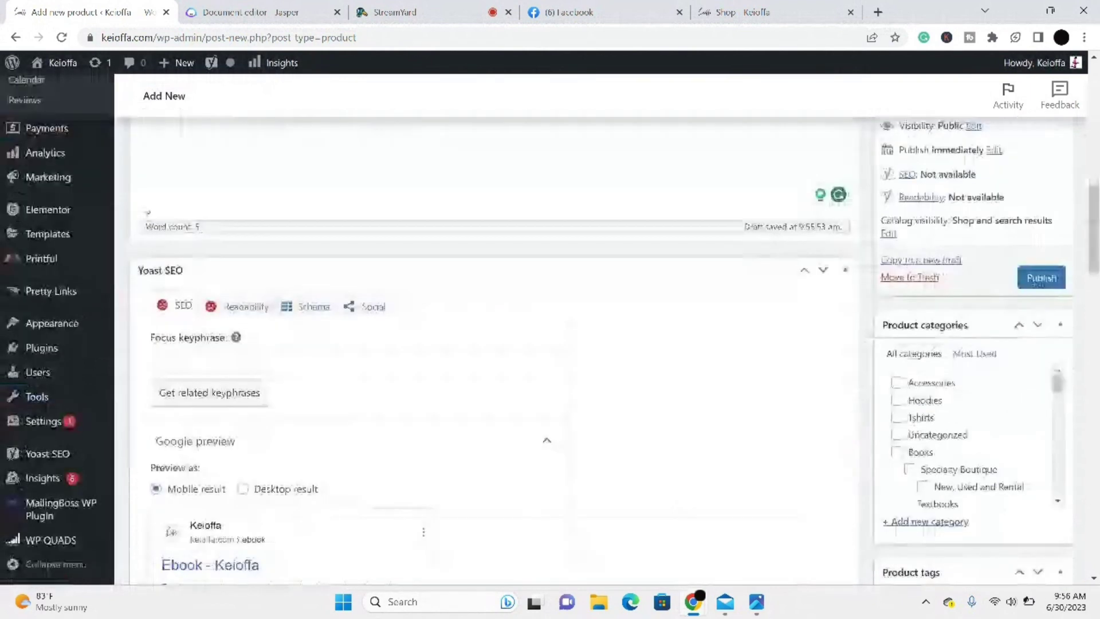
pyautogui.scroll(-14, 493, 344)
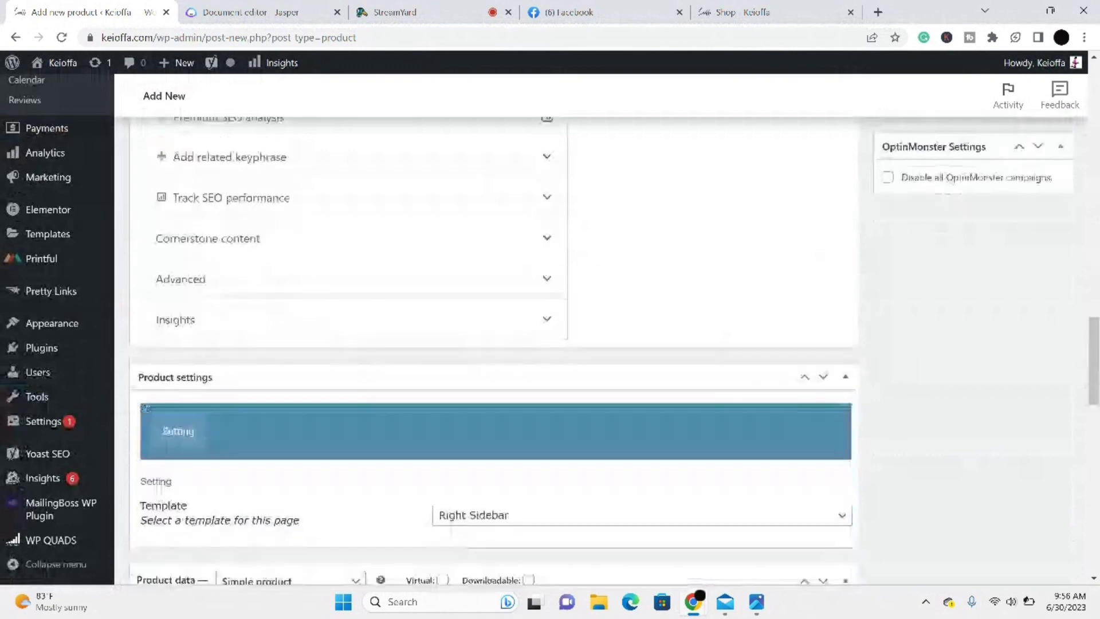
pyautogui.scroll(-5, 477, 278)
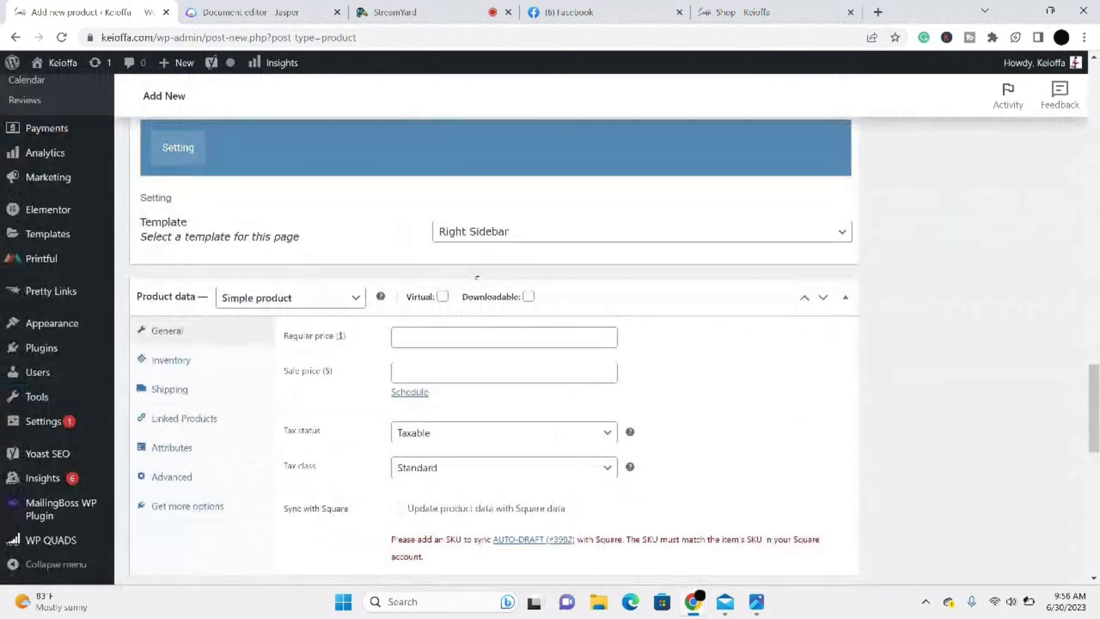
pyautogui.click(528, 297)
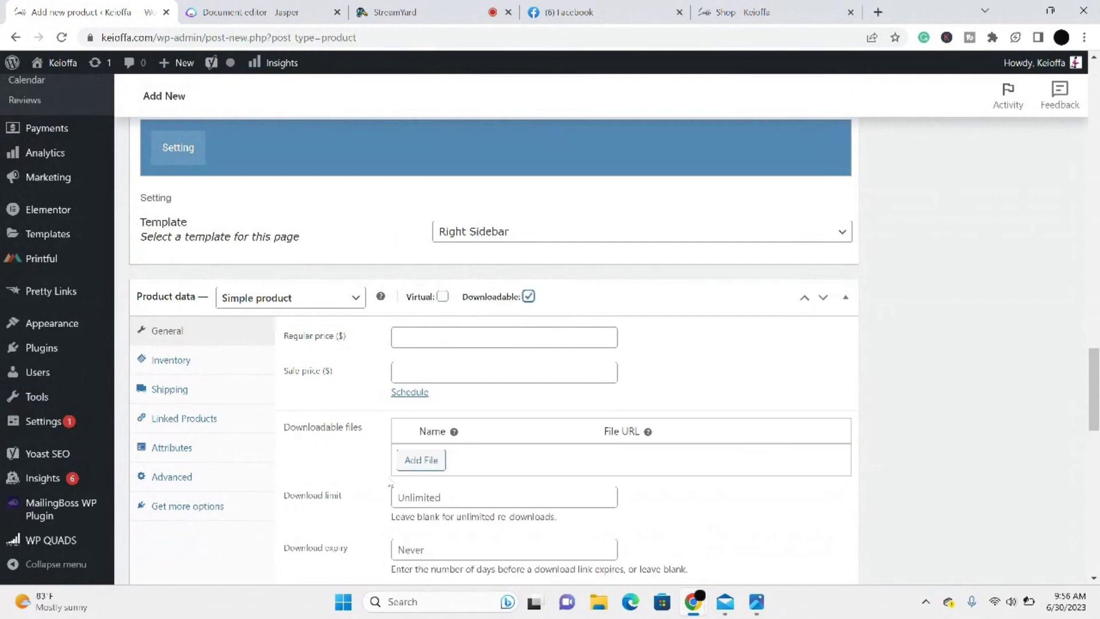
pyautogui.click(408, 460)
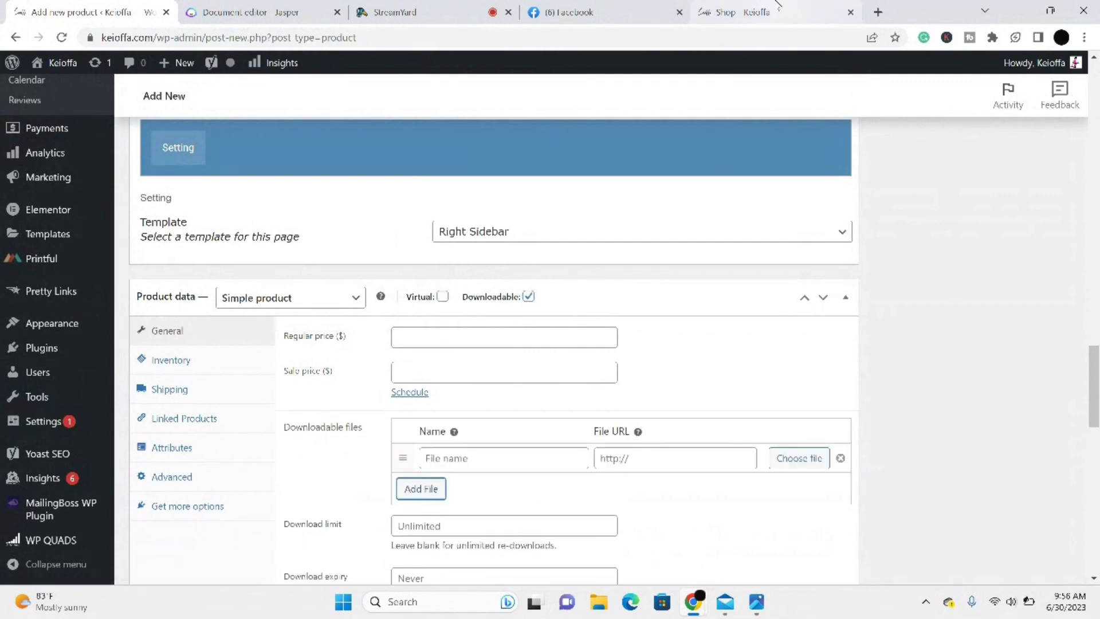
# Step: Open Google Docs in a new browser tab at google.com/docs
pyautogui.click(878, 11)
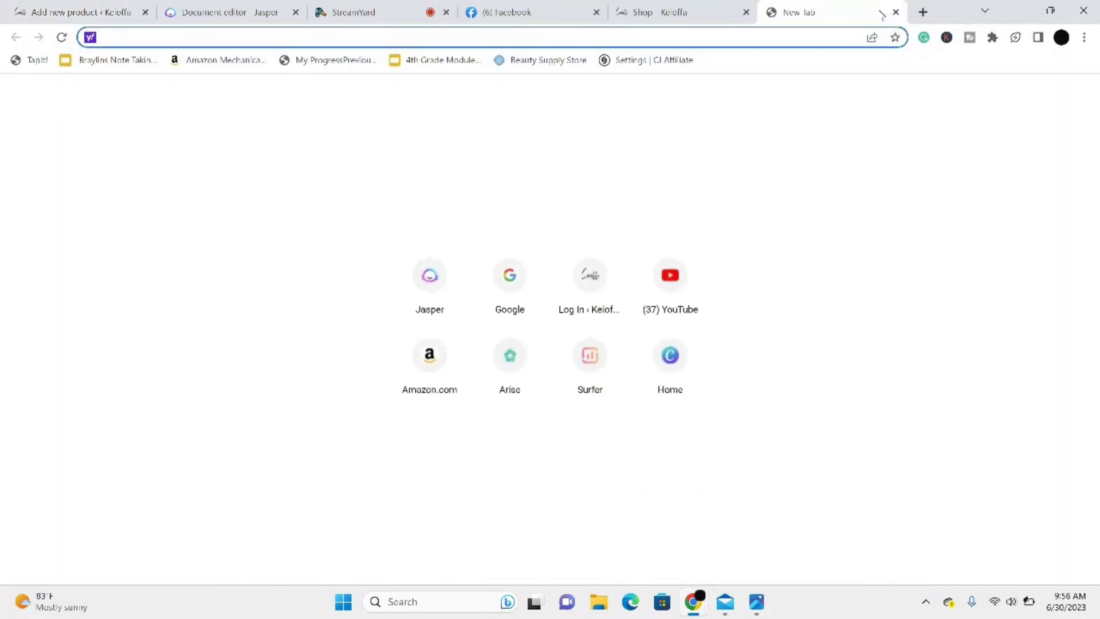
pyautogui.write('g')
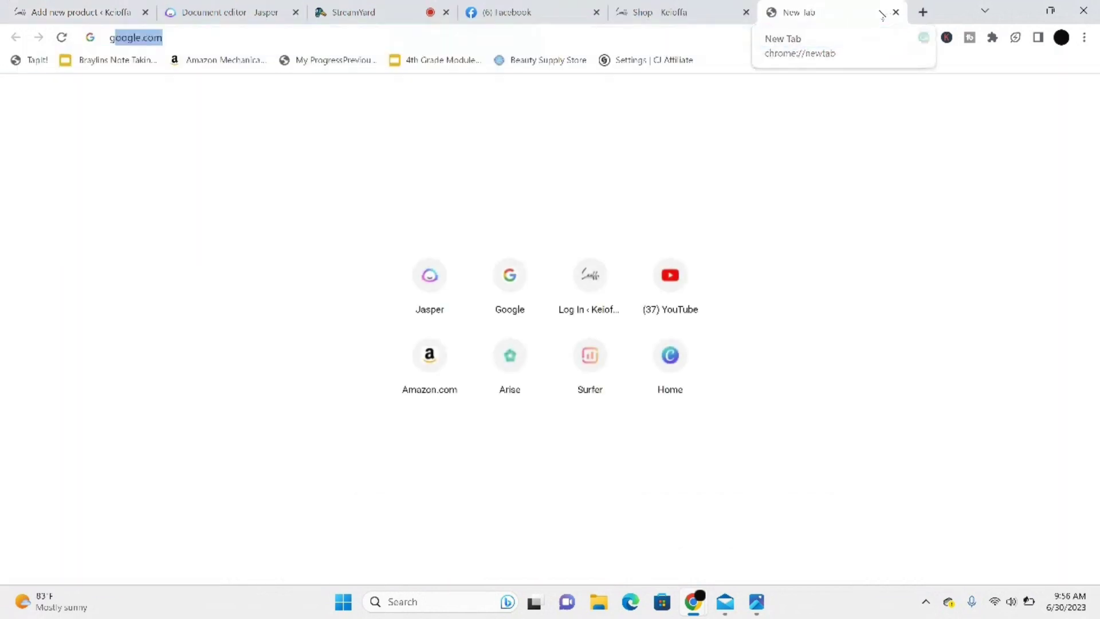
pyautogui.press('Return')
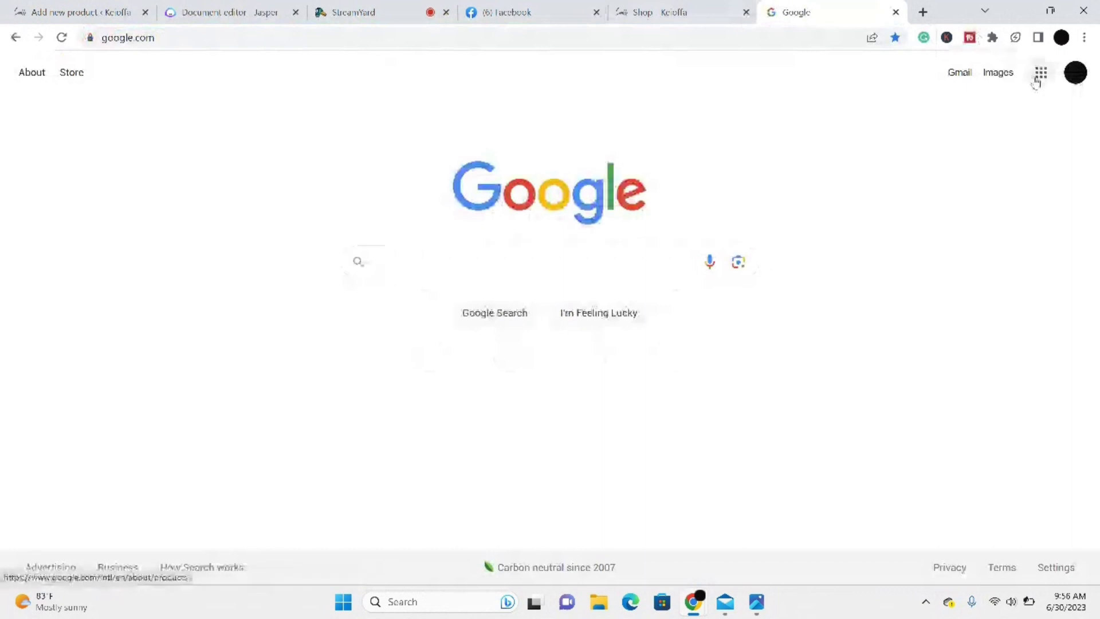
pyautogui.click(1041, 73)
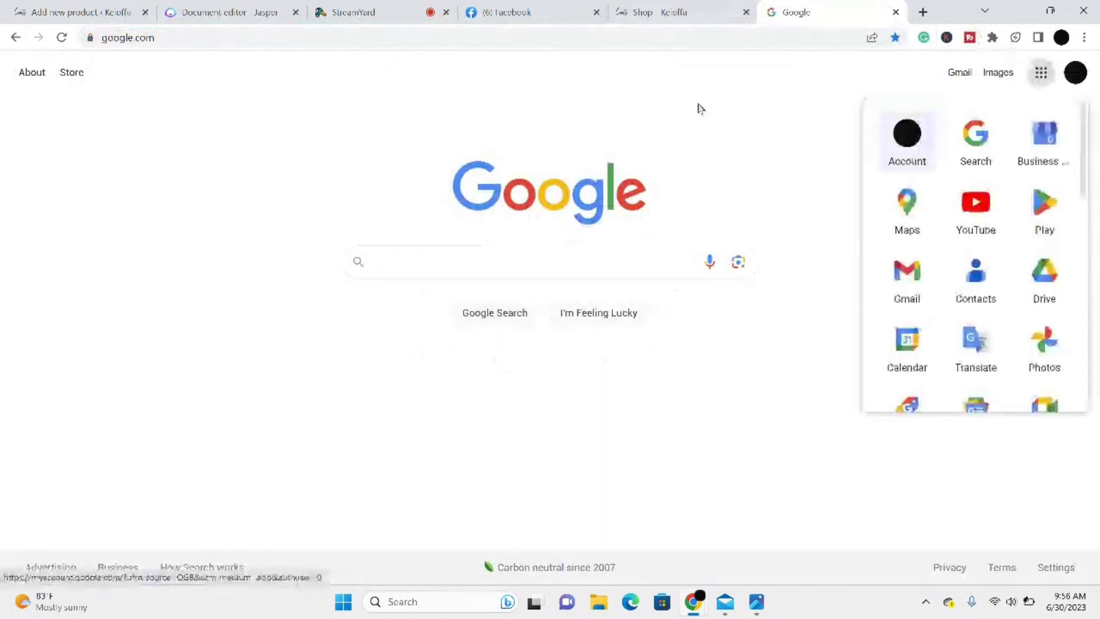
pyautogui.click(596, 43)
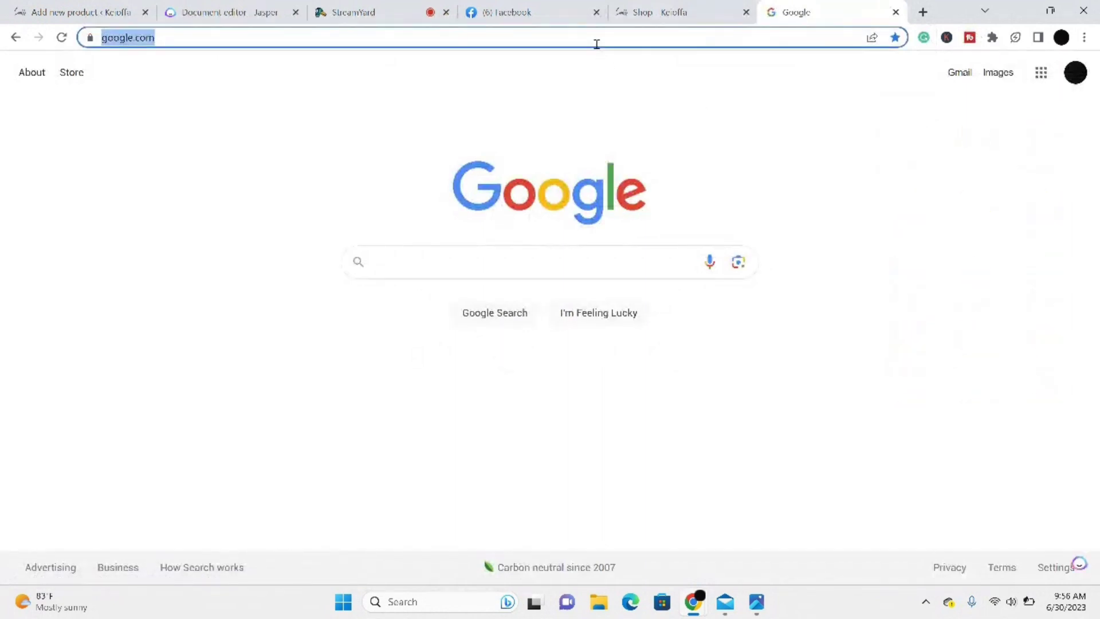
pyautogui.click(596, 43)
pyautogui.write('/docs')
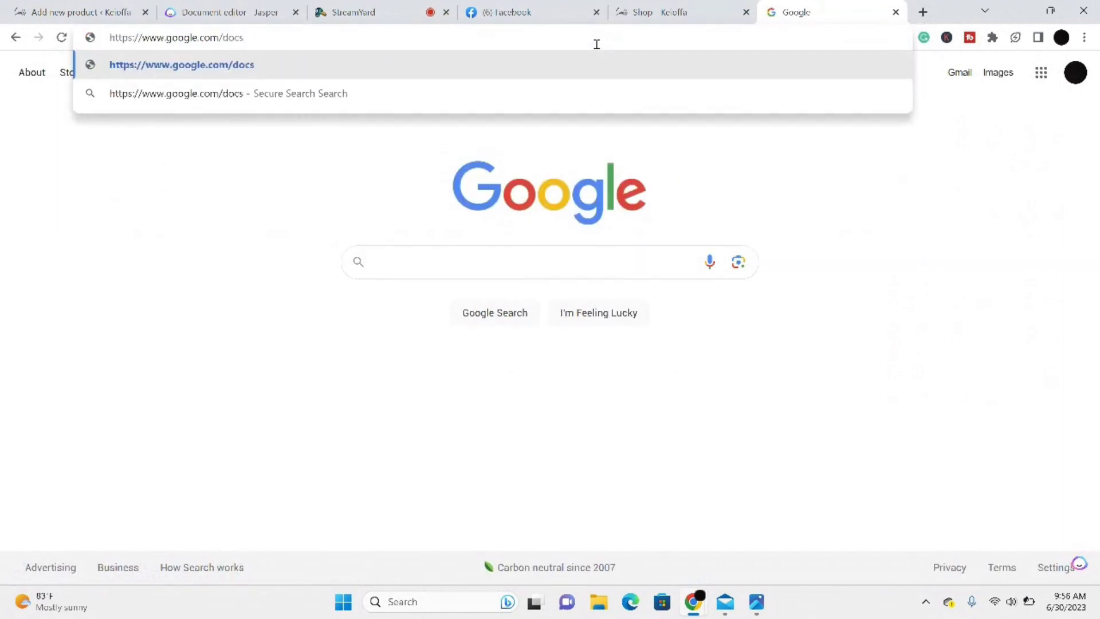
pyautogui.press('Return')
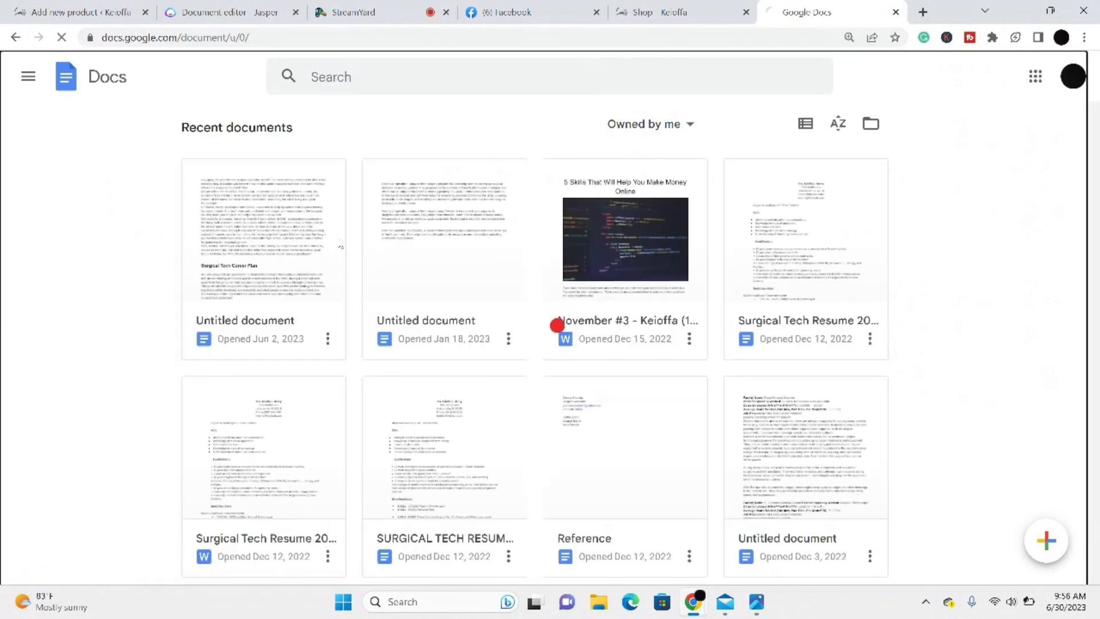
# Step: Open the most recent untitled document, the one with the Surgical Tech Career Plan section, and download it as a PDF
pyautogui.click(330, 338)
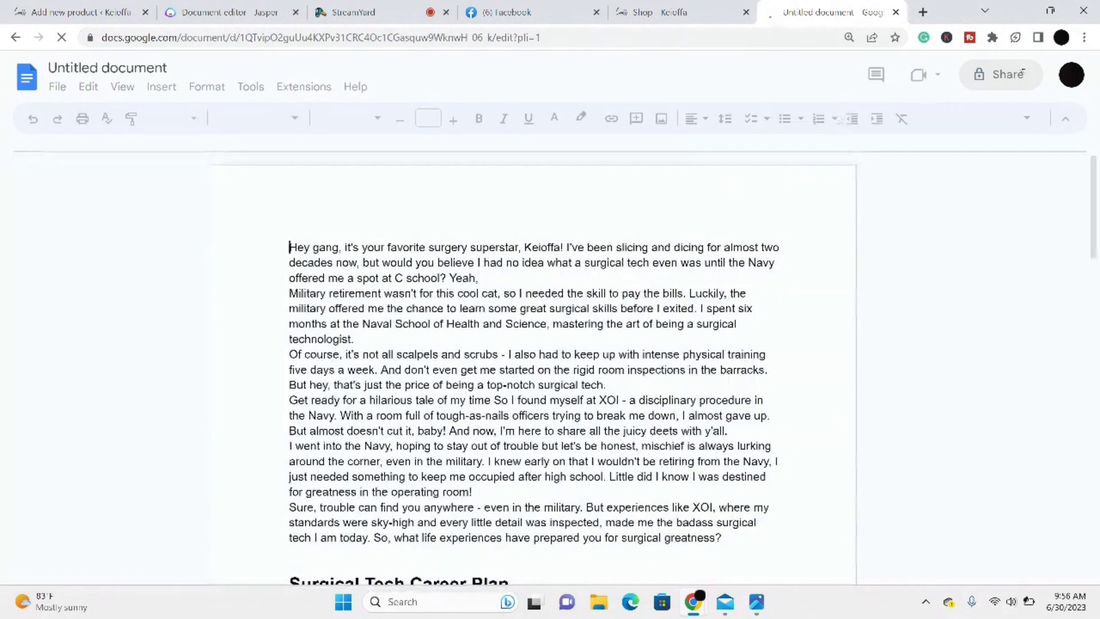
pyautogui.click(57, 87)
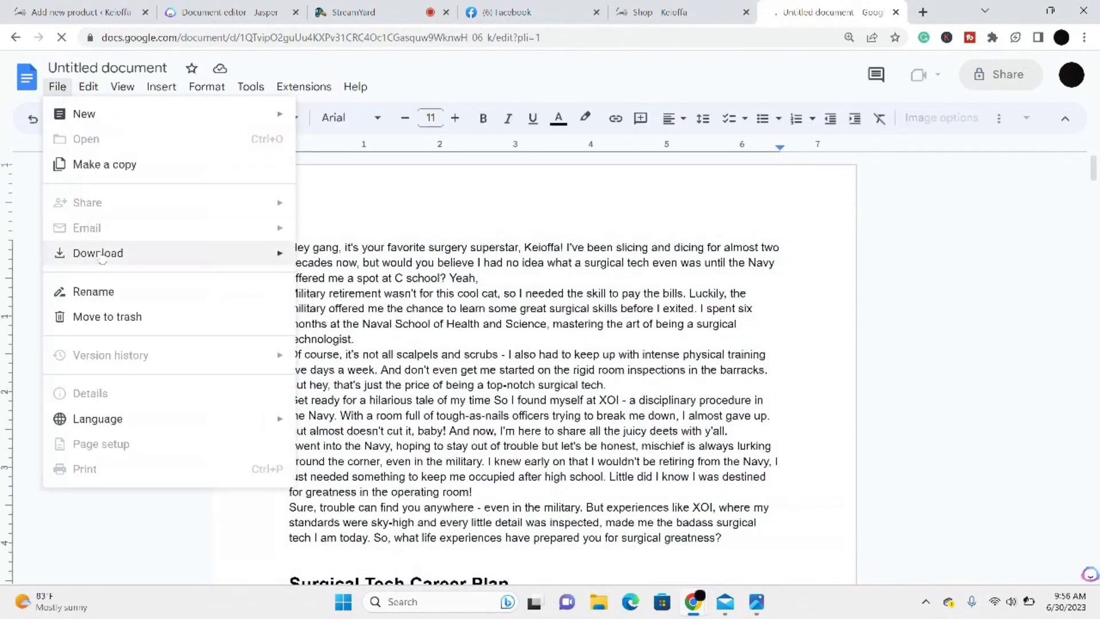
pyautogui.moveTo(95, 253)
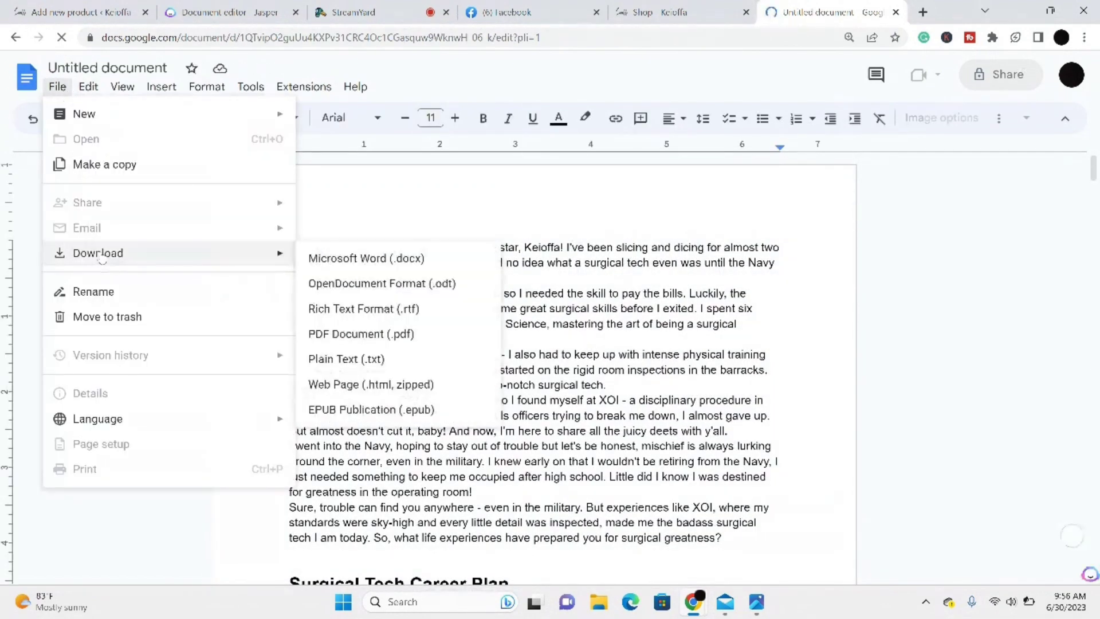
pyautogui.click(383, 344)
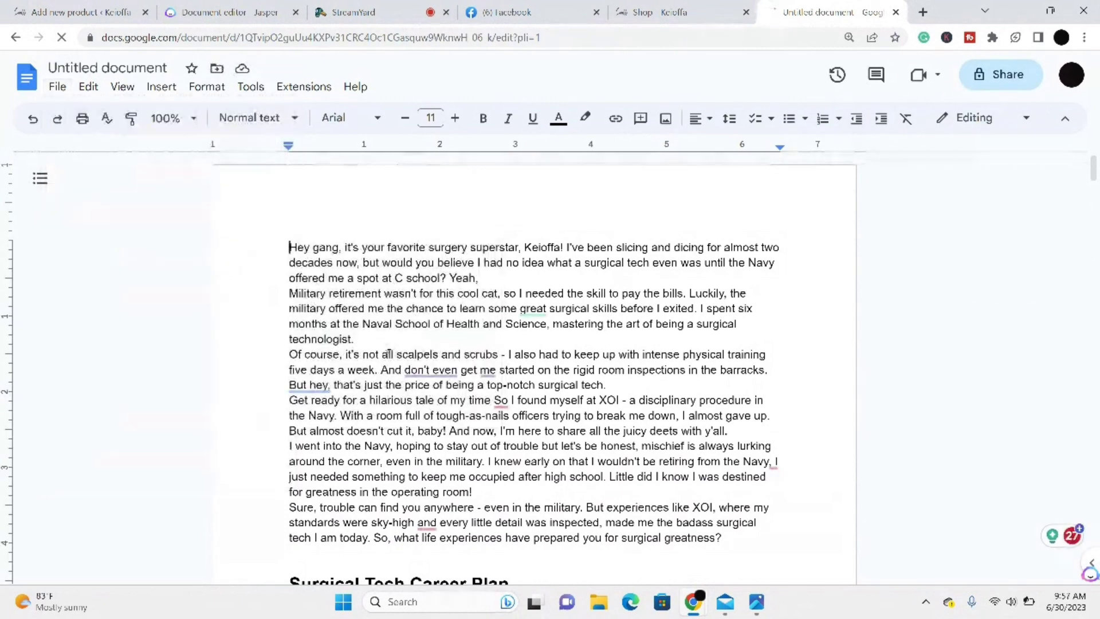
# Step: Go back to the product editor, view the downloaded Untitled document.pdf, and close its tab
pyautogui.click(80, 12)
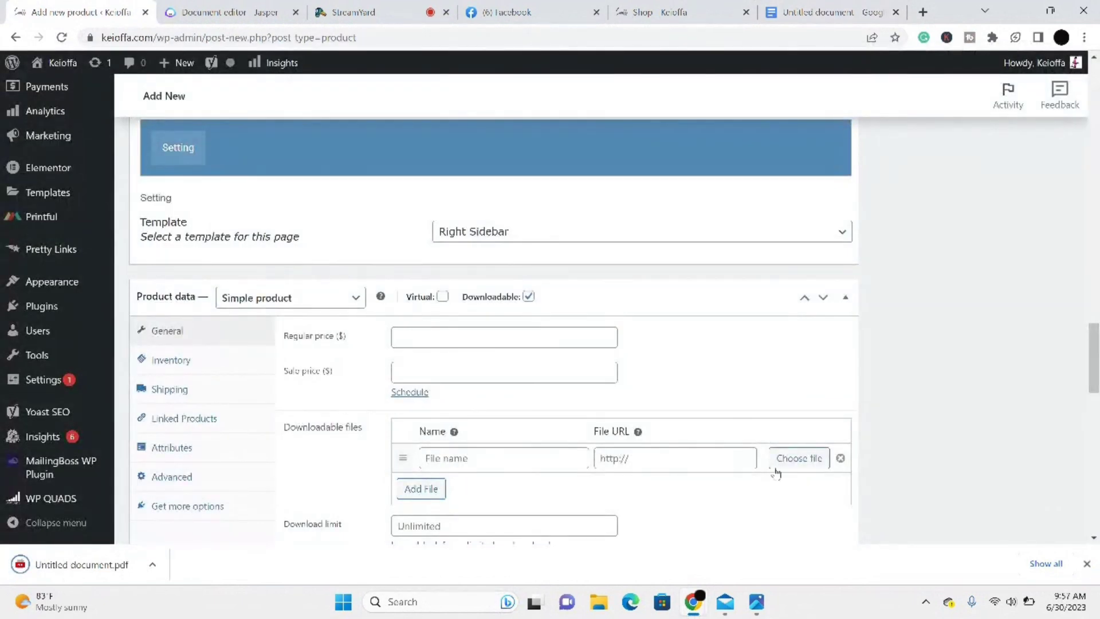
pyautogui.click(88, 567)
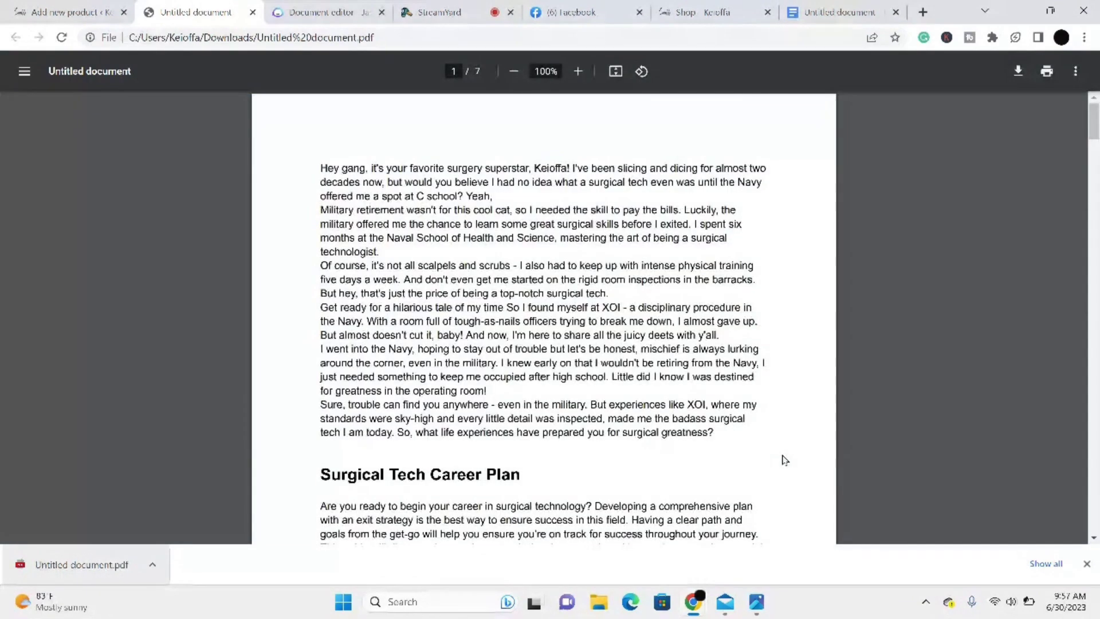
pyautogui.click(253, 12)
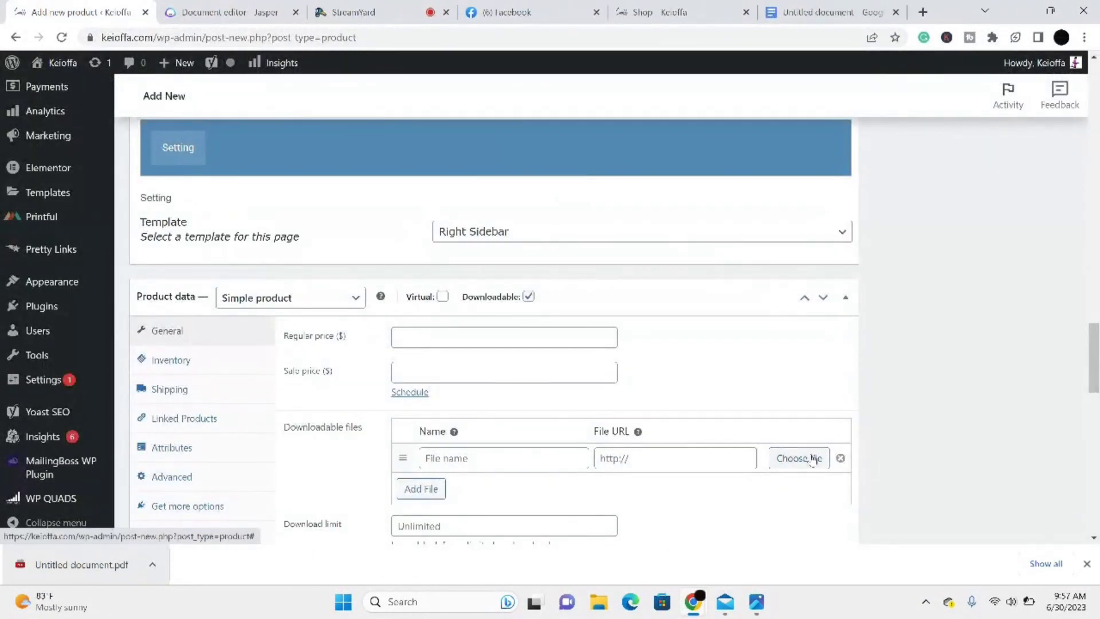
# Step: Upload the downloaded Untitled document.pdf to the media library as the product's downloadable file
pyautogui.click(812, 460)
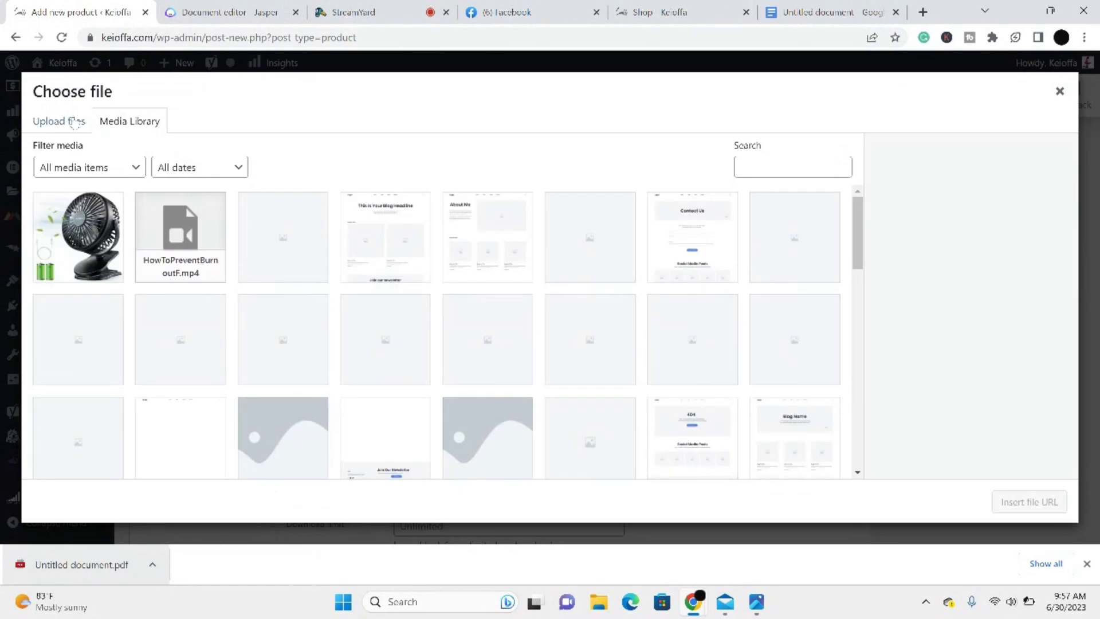
pyautogui.click(74, 122)
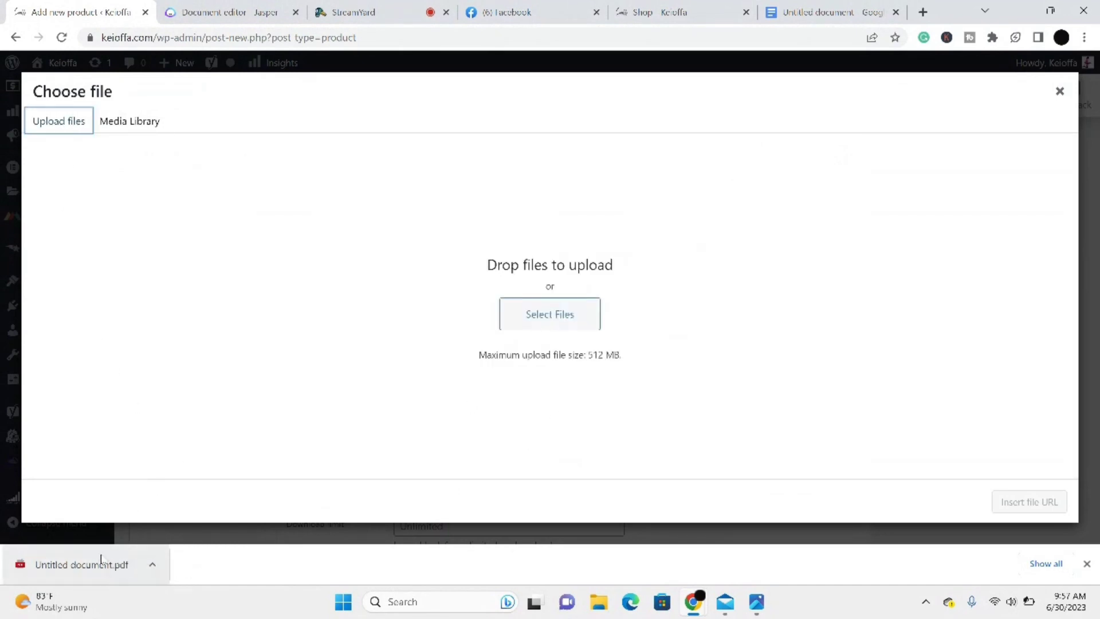
pyautogui.moveTo(100, 561); pyautogui.dragTo(543, 297)
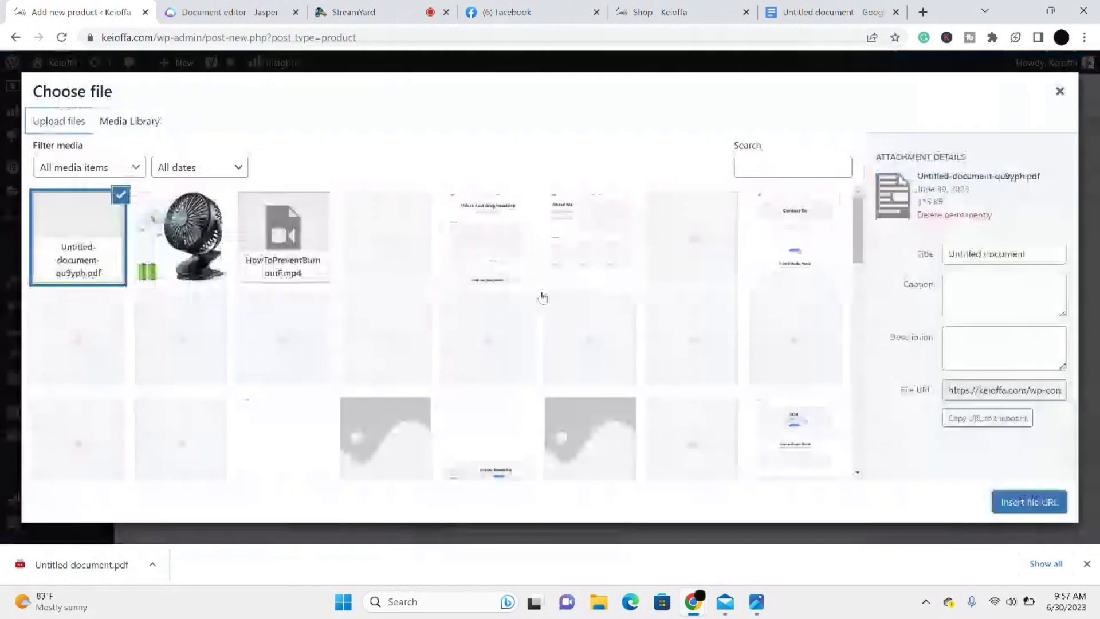
# Step: Title the uploaded PDF "Career plan" and insert its file URL into the downloadable file row
pyautogui.tripleClick(1027, 258)
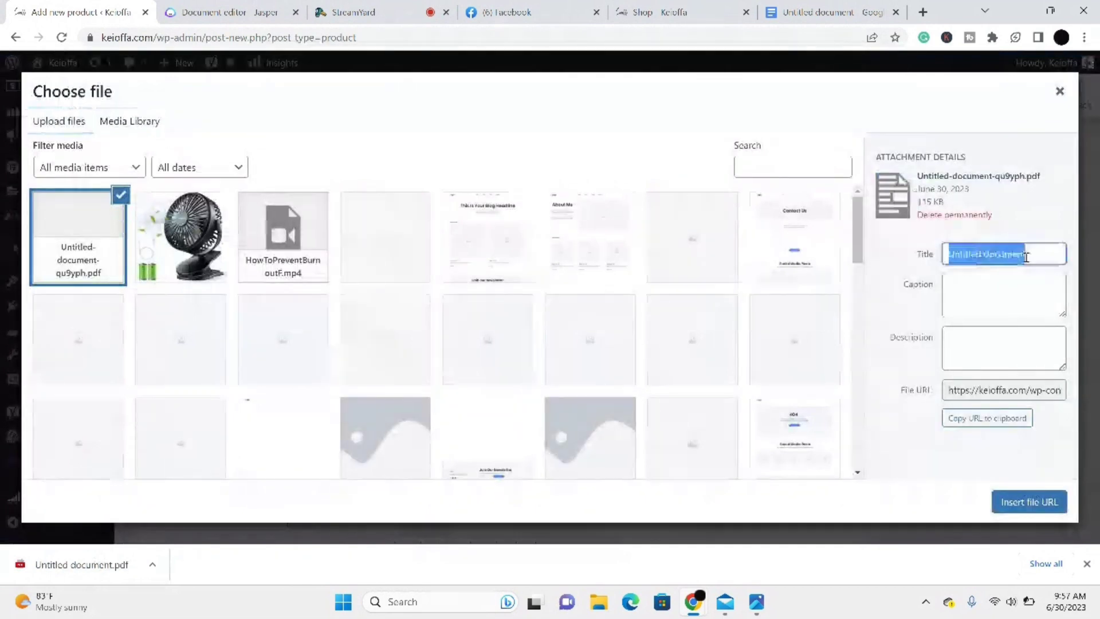
pyautogui.write('Caree')
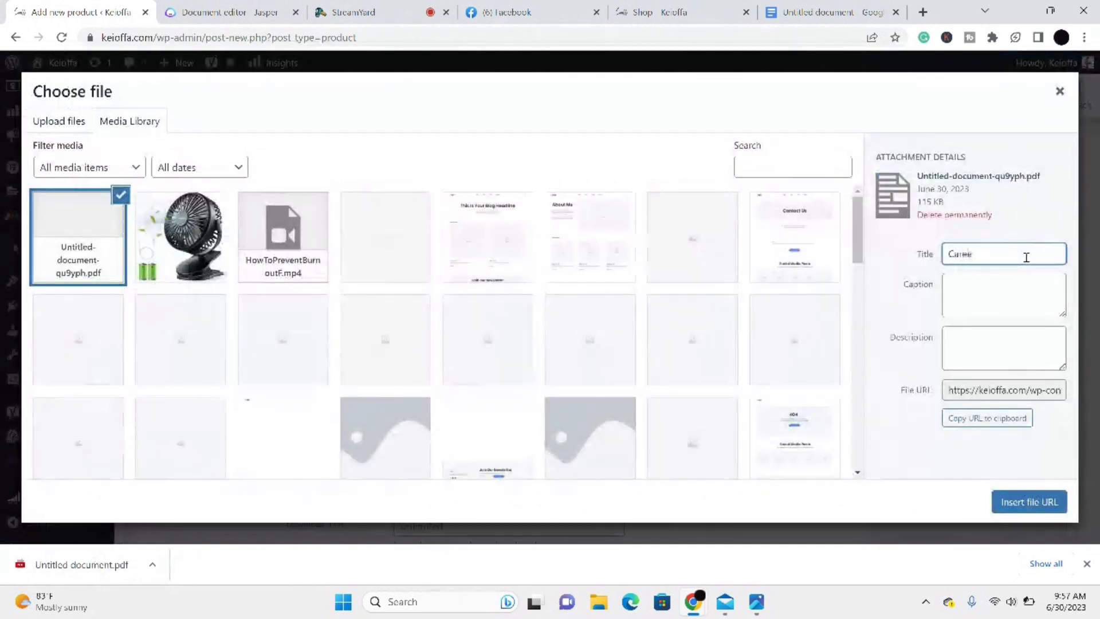
pyautogui.write('r pal')
pyautogui.write('lan')
pyautogui.click(1033, 503)
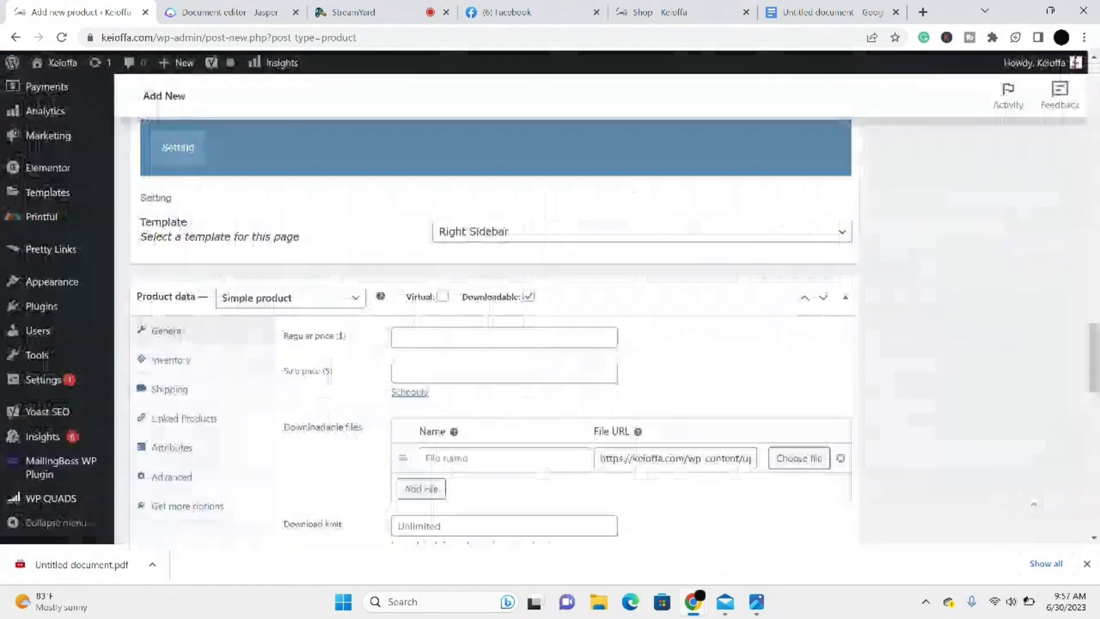
# Step: Name the downloadable file "ST Career plan" and keep the product's tax status set to Taxable
pyautogui.click(470, 456)
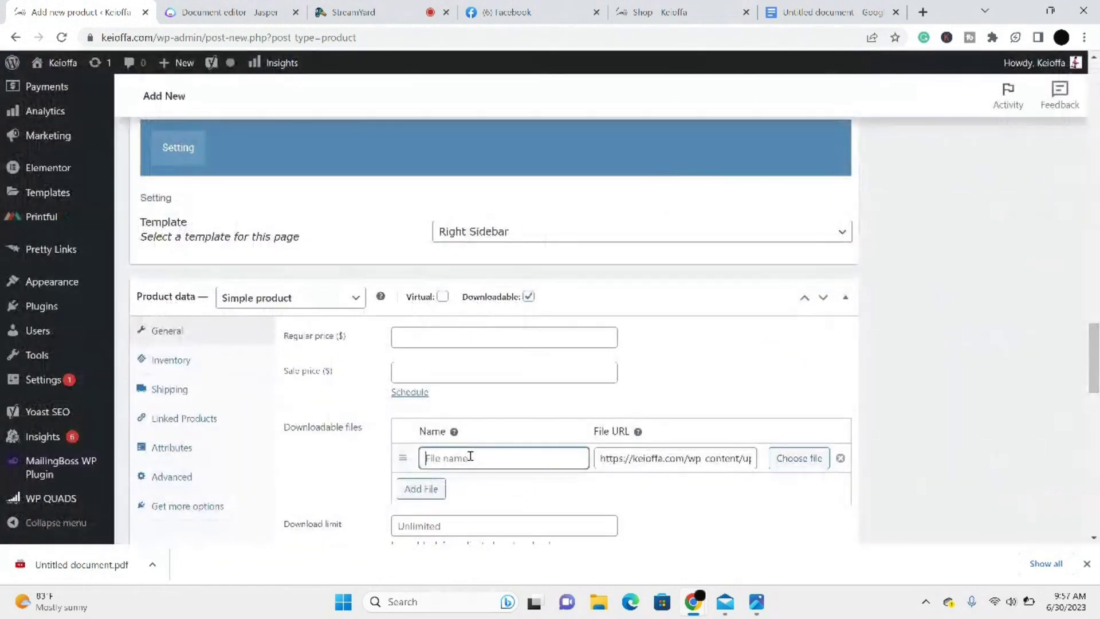
pyautogui.write('ST Career plan')
pyautogui.scroll(-5, 650, 504)
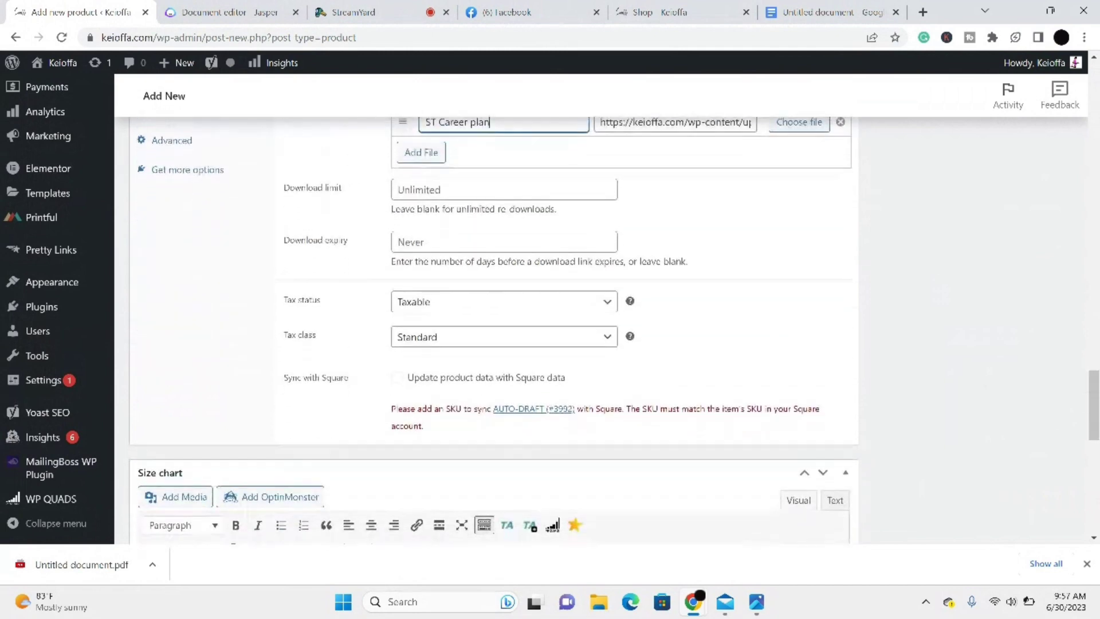
pyautogui.scroll(-2, 458, 191)
pyautogui.click(481, 199)
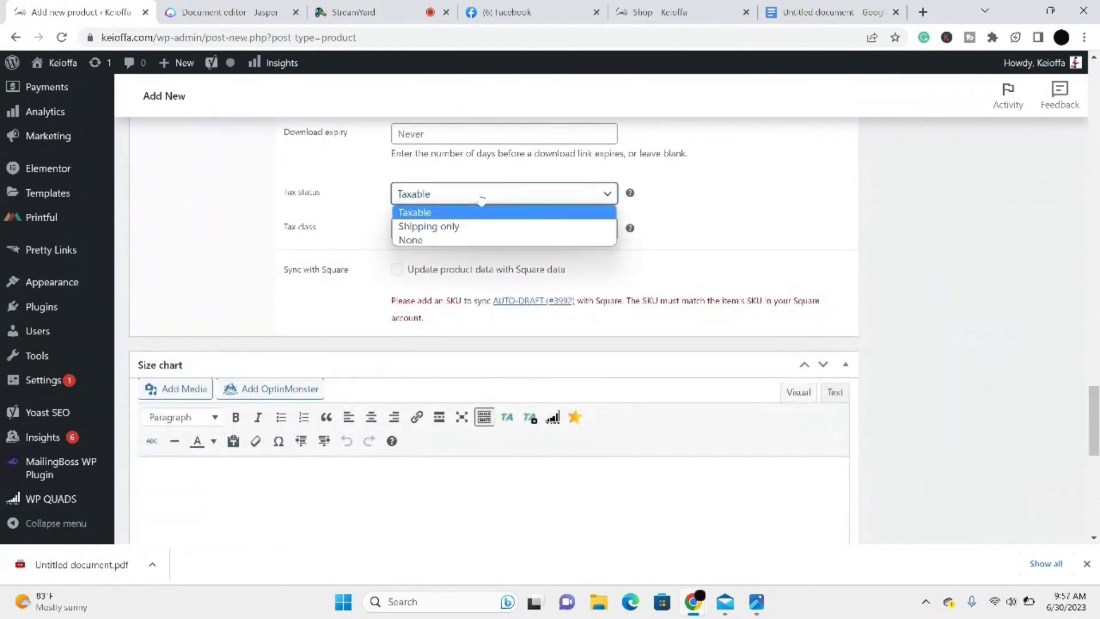
pyautogui.click(478, 199)
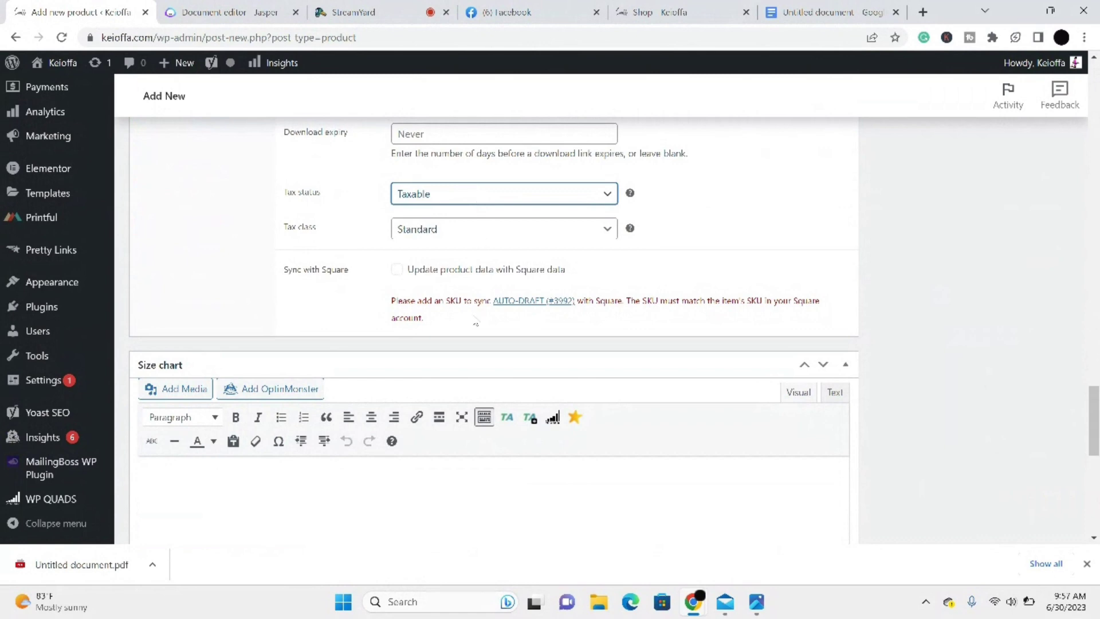
# Step: Assign the Ebook product to the Medical and Surgical category under Clinical
pyautogui.scroll(20, 496, 268)
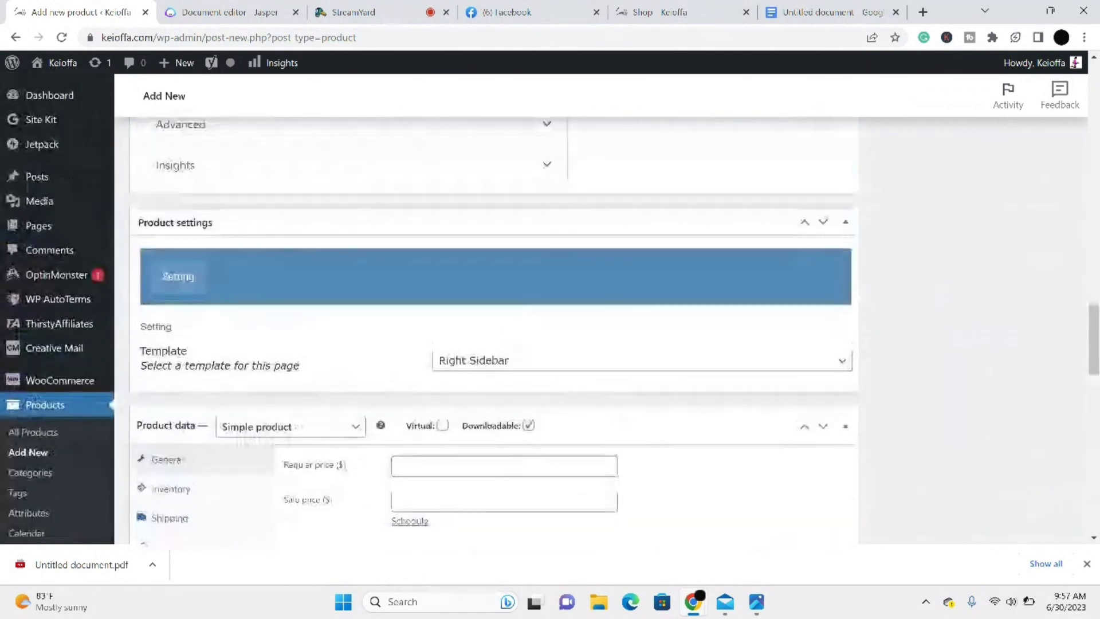
pyautogui.scroll(10, 416, 252)
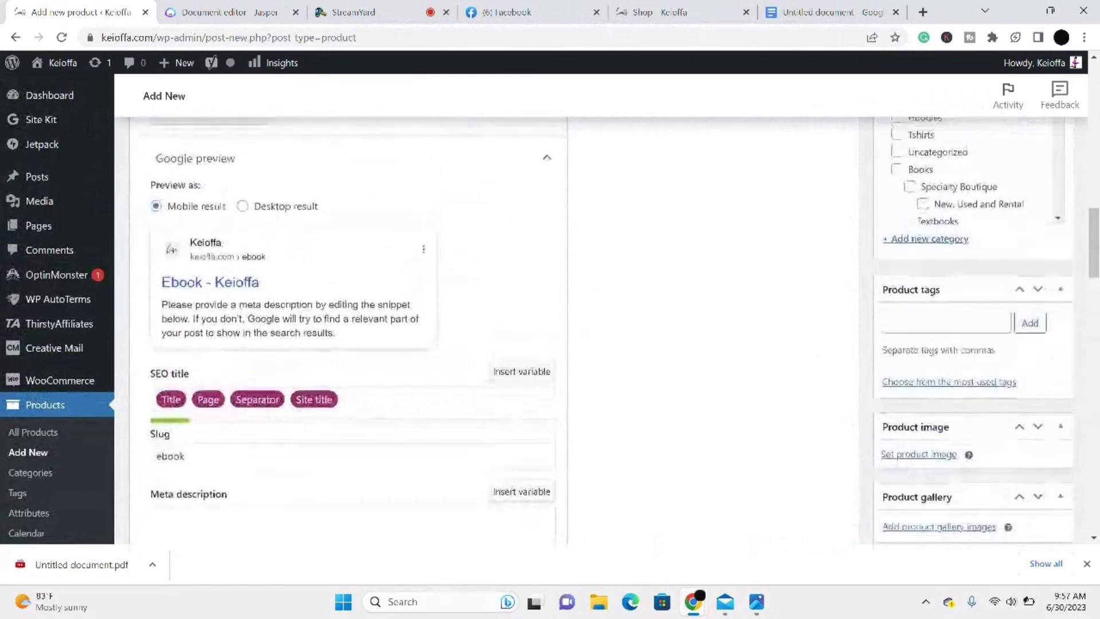
pyautogui.scroll(2, 614, 330)
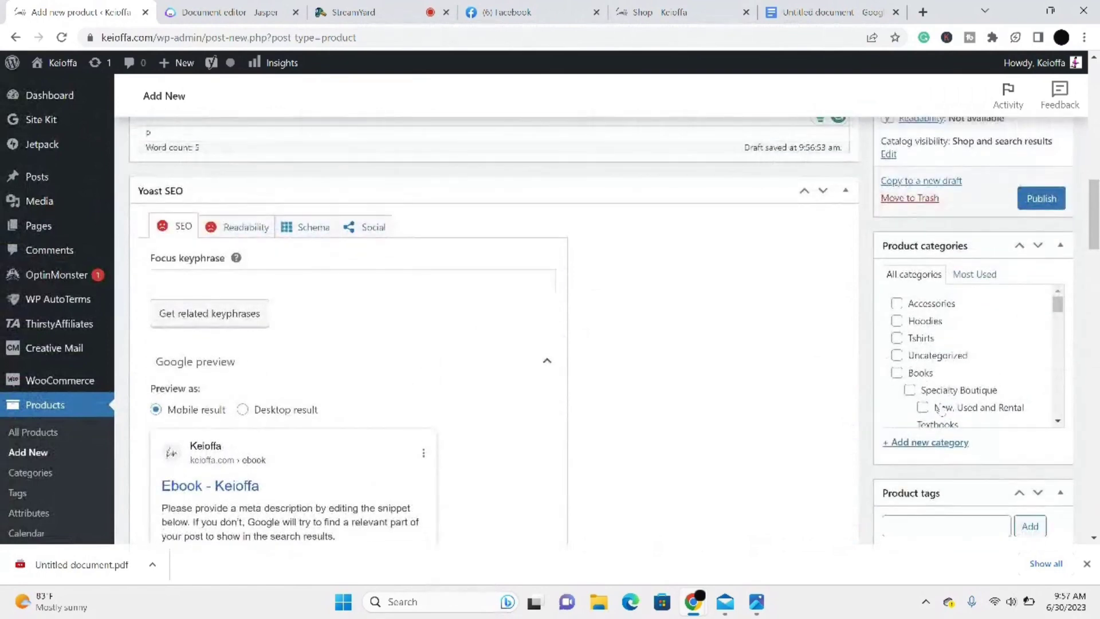
pyautogui.scroll(-4, 1063, 339)
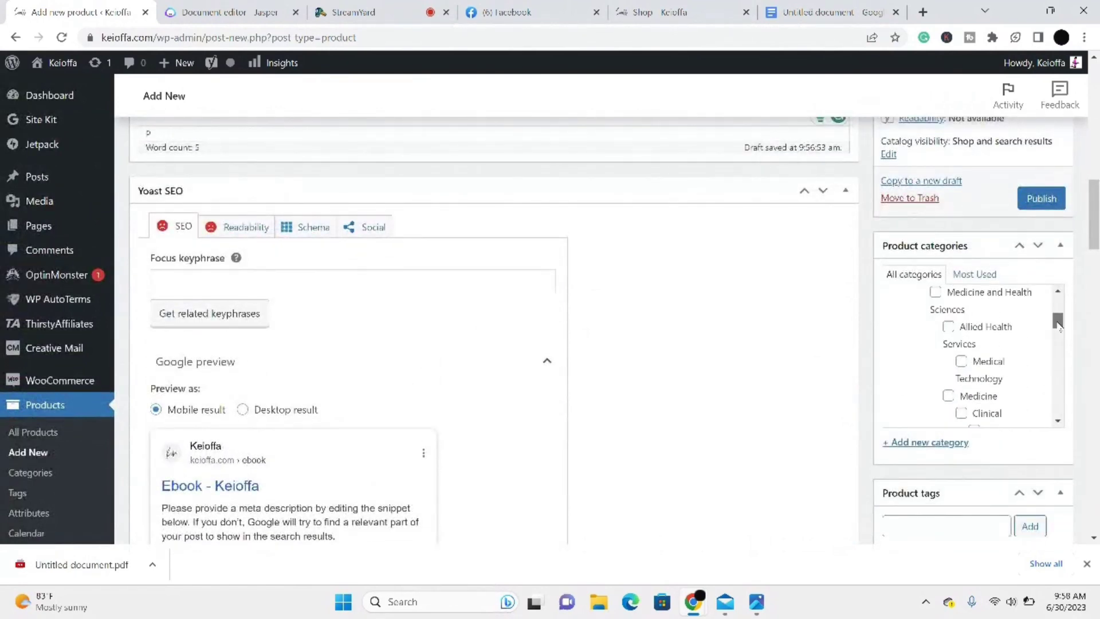
pyautogui.scroll(-3, 967, 331)
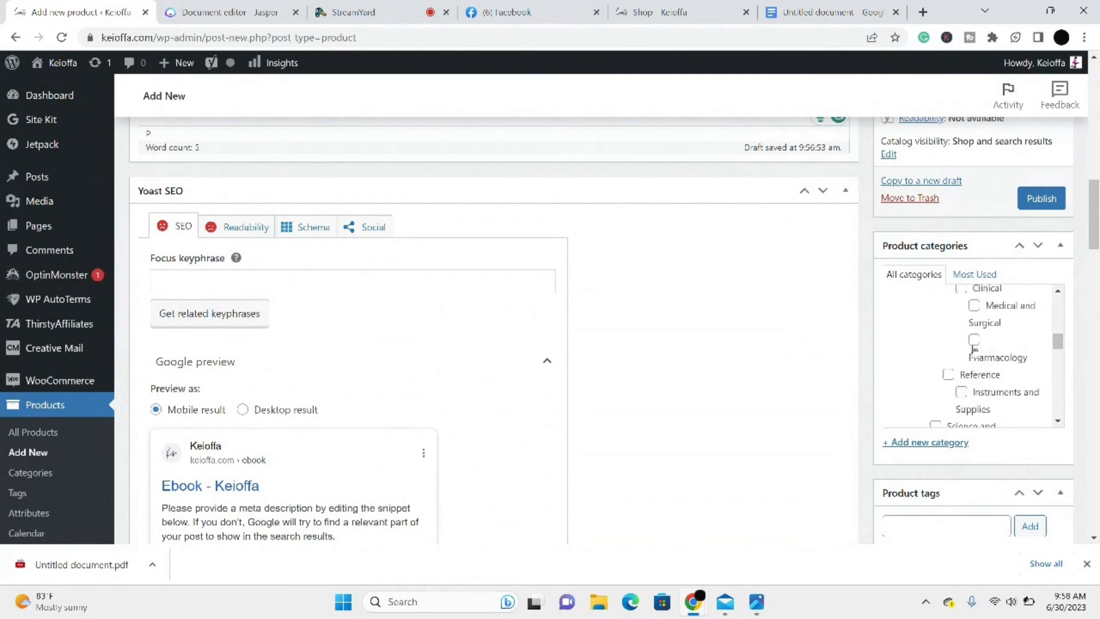
pyautogui.click(978, 324)
pyautogui.click(977, 323)
pyautogui.click(974, 306)
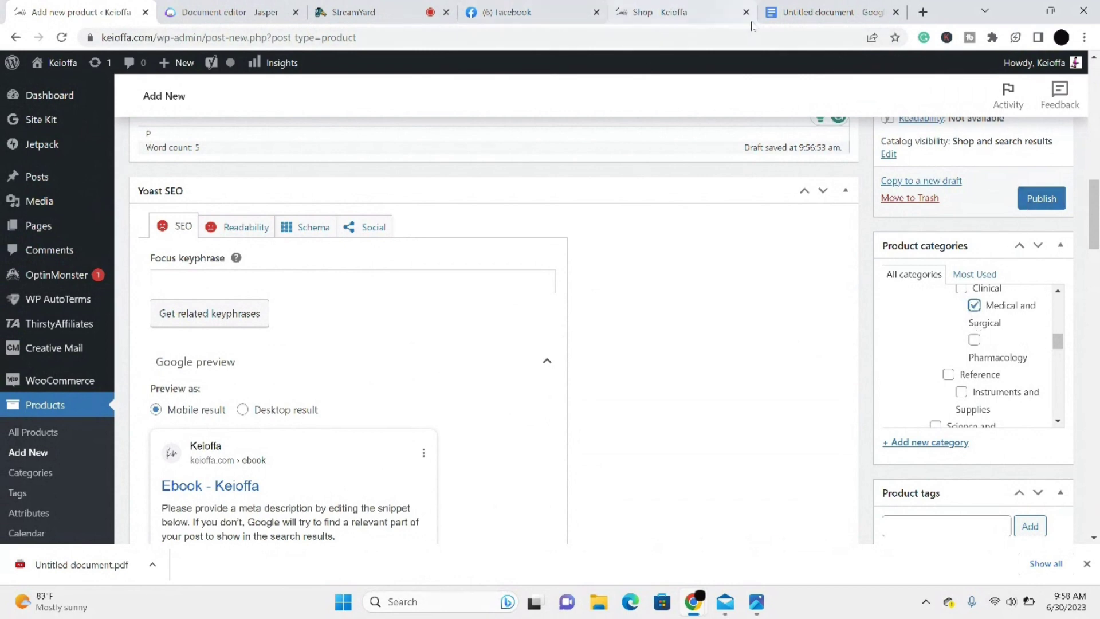
# Step: Close the untitled Google Docs document and open canva.com in place of the shop page
pyautogui.click(803, 12)
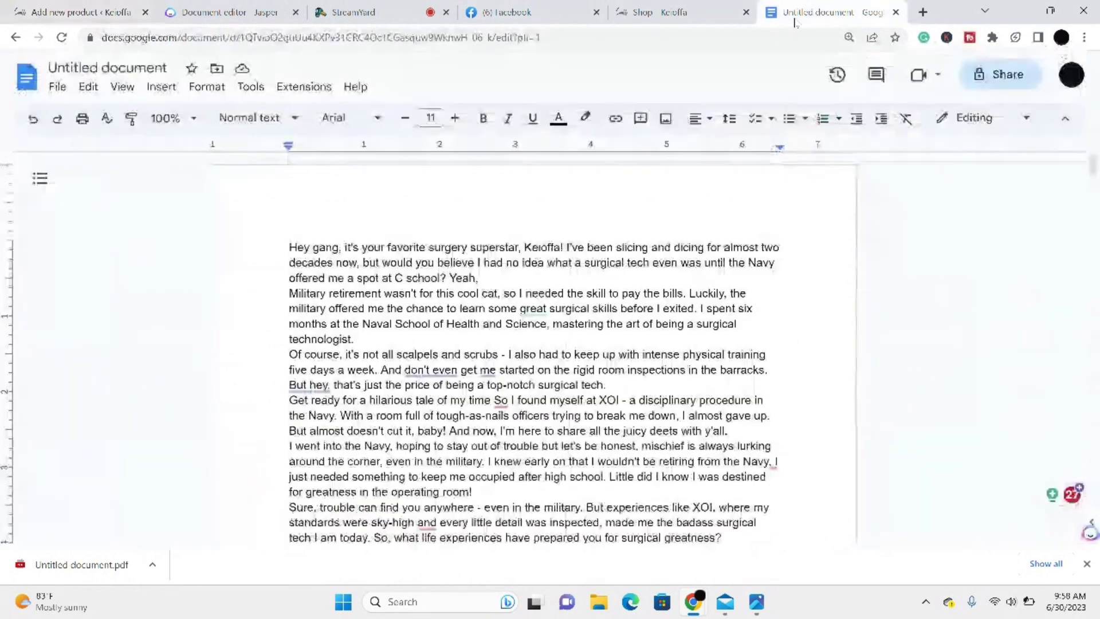
pyautogui.click(897, 13)
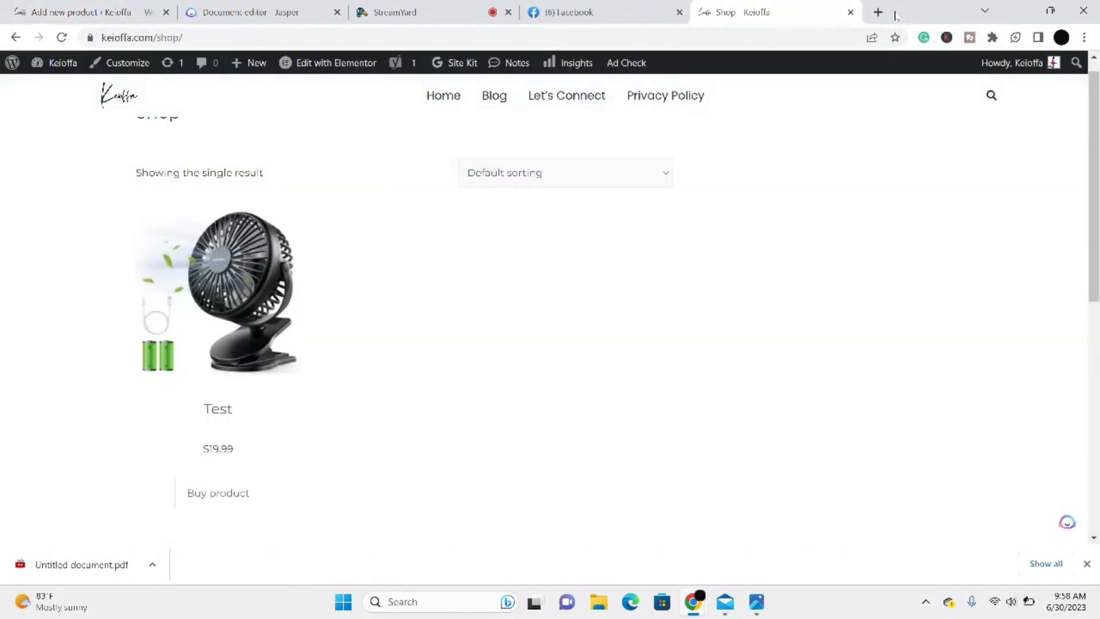
pyautogui.click(798, 39)
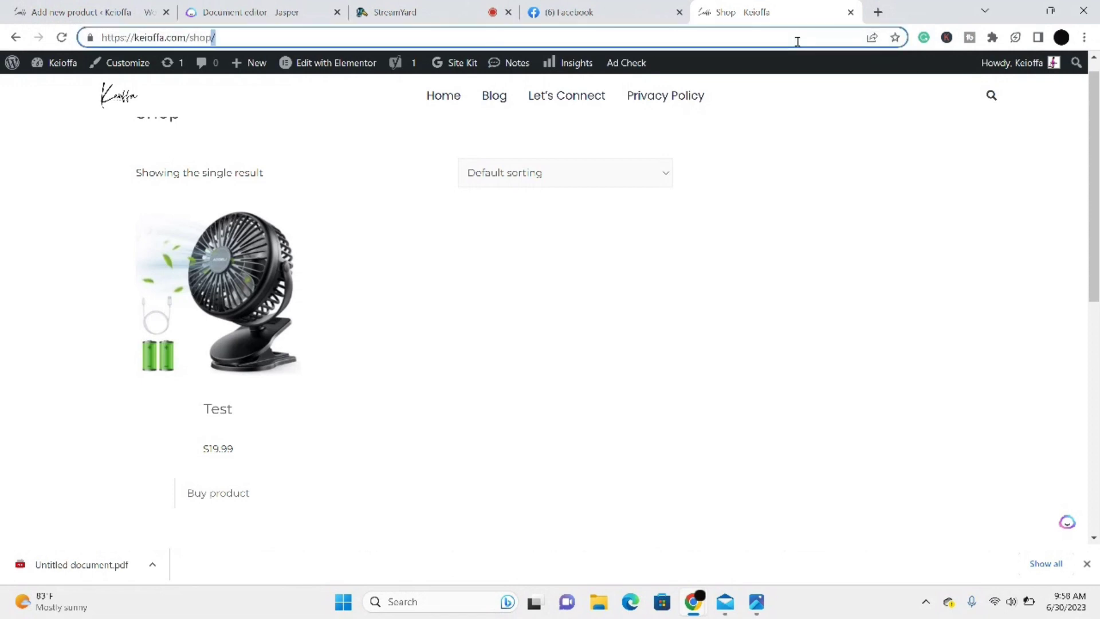
pyautogui.press('BackSpace')
pyautogui.press('BackSpace')
pyautogui.hotkey('ctrl', 'a')
pyautogui.press('BackSpace')
pyautogui.write('ca')
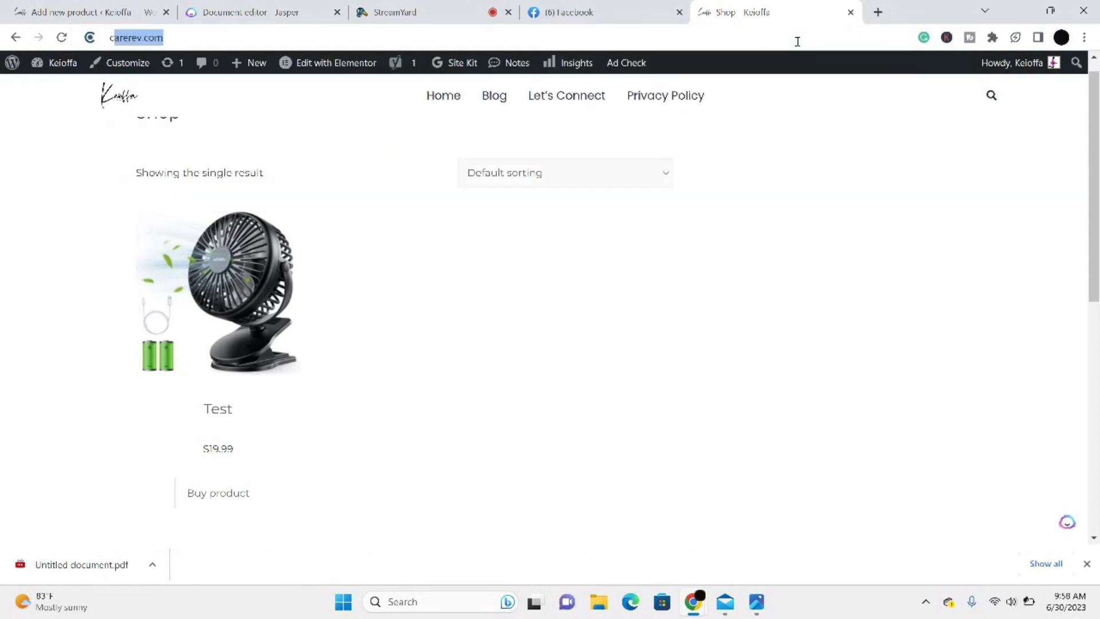
pyautogui.write('n')
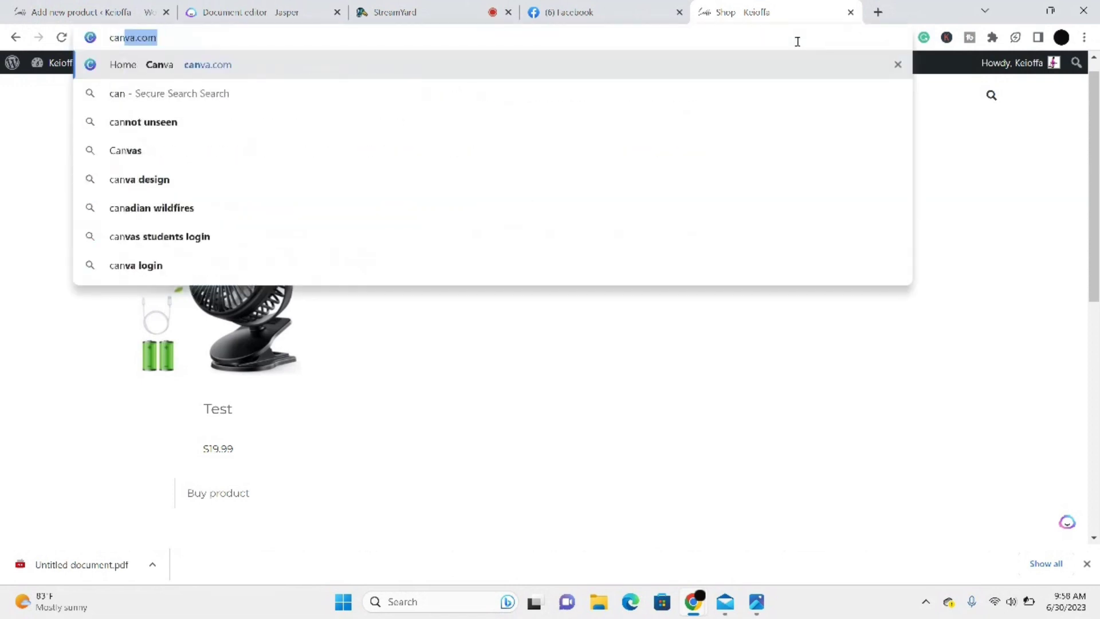
pyautogui.press('Return')
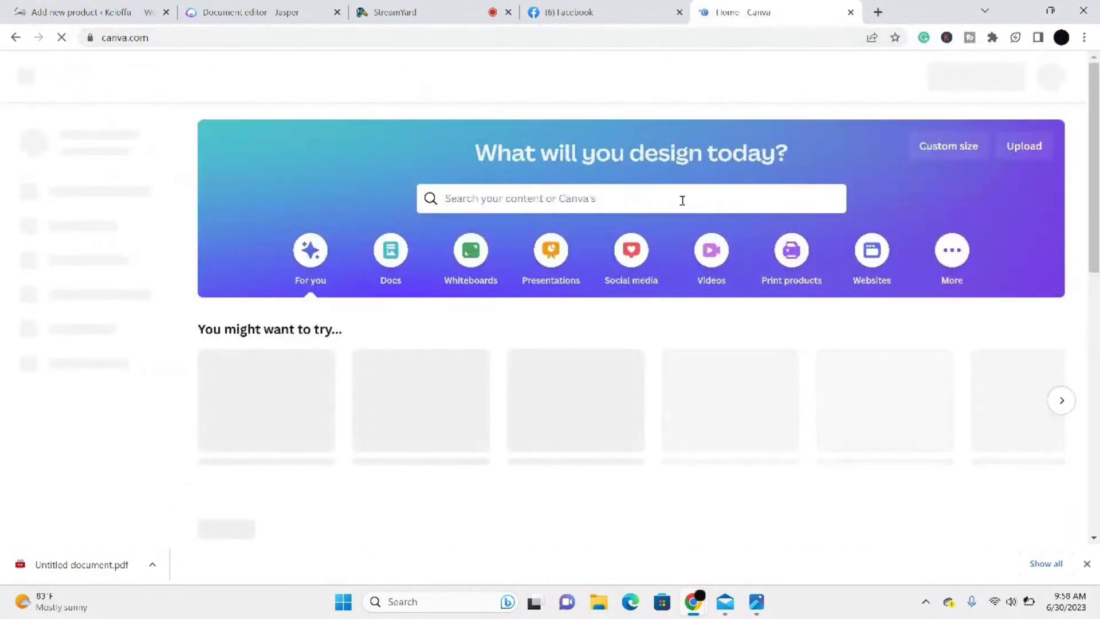
# Step: Search Canva's templates for "ebook ccover"
pyautogui.write('ebook')
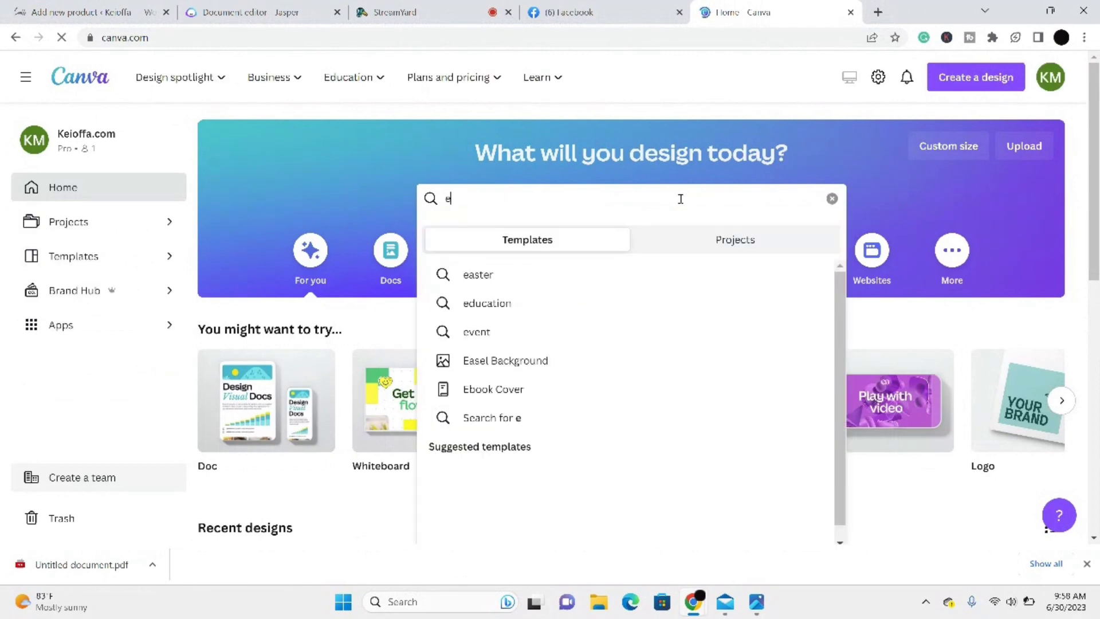
pyautogui.write(' ccover')
pyautogui.press('Return')
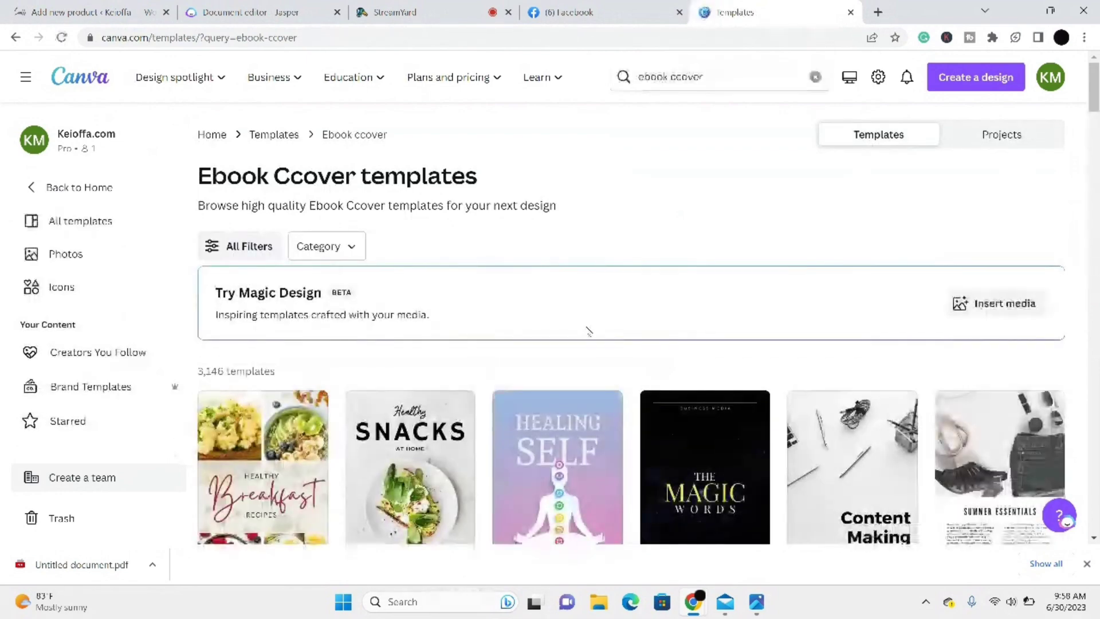
# Step: Browse the ebook cover templates and open the Brown and White Minimalist Ebook Cover for customizing
pyautogui.scroll(-3, 588, 332)
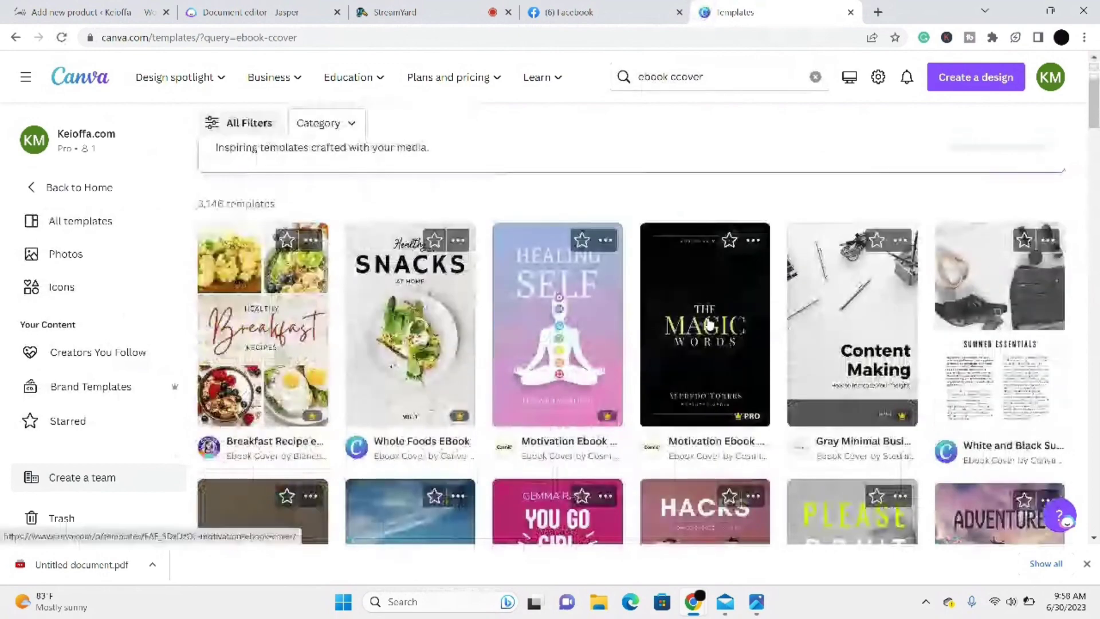
pyautogui.scroll(-2, 709, 325)
pyautogui.scroll(-3, 709, 325)
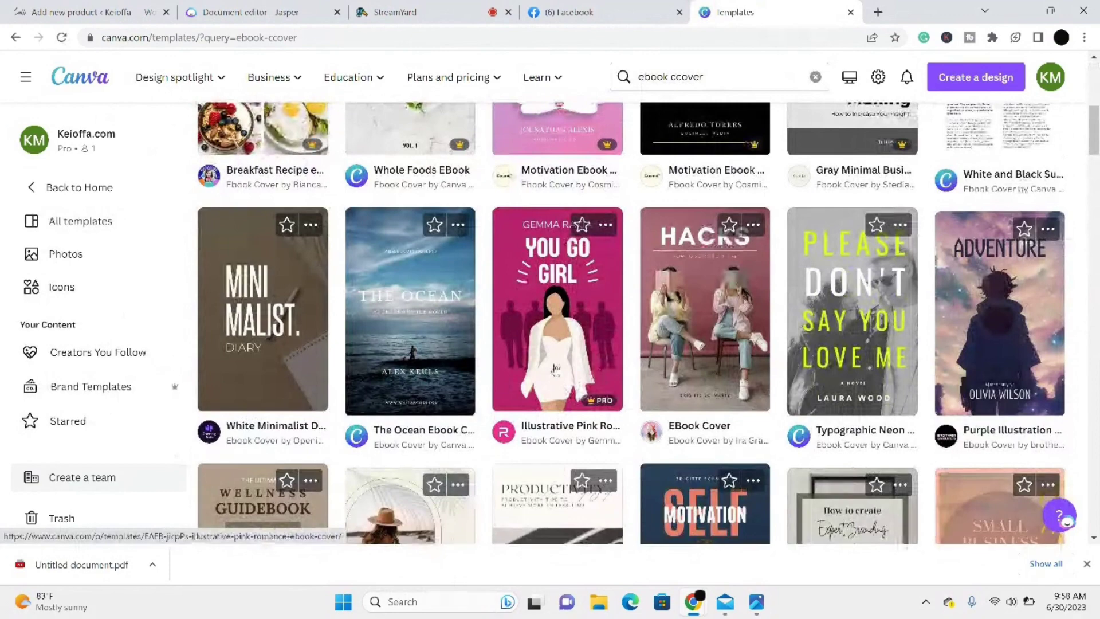
pyautogui.scroll(-3, 554, 369)
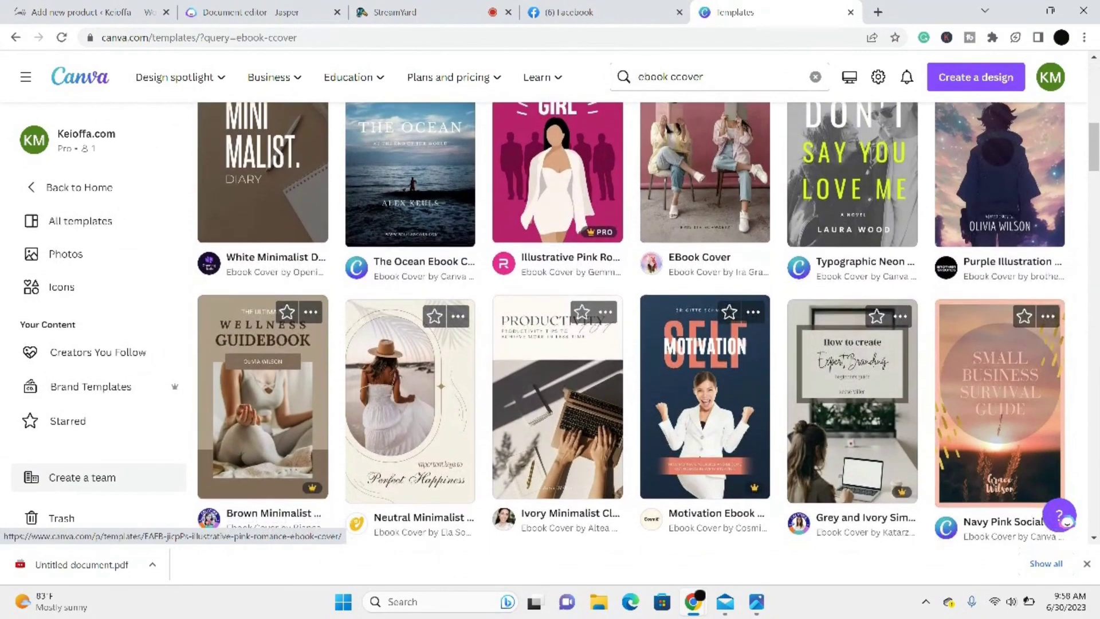
pyautogui.scroll(-2, 554, 321)
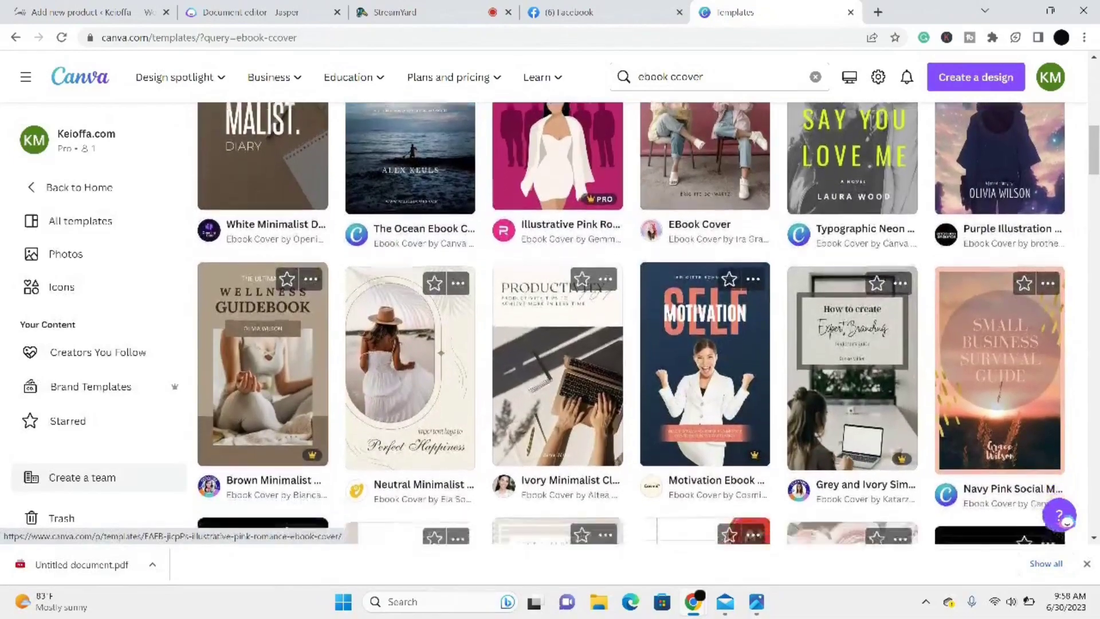
pyautogui.scroll(-5, 631, 324)
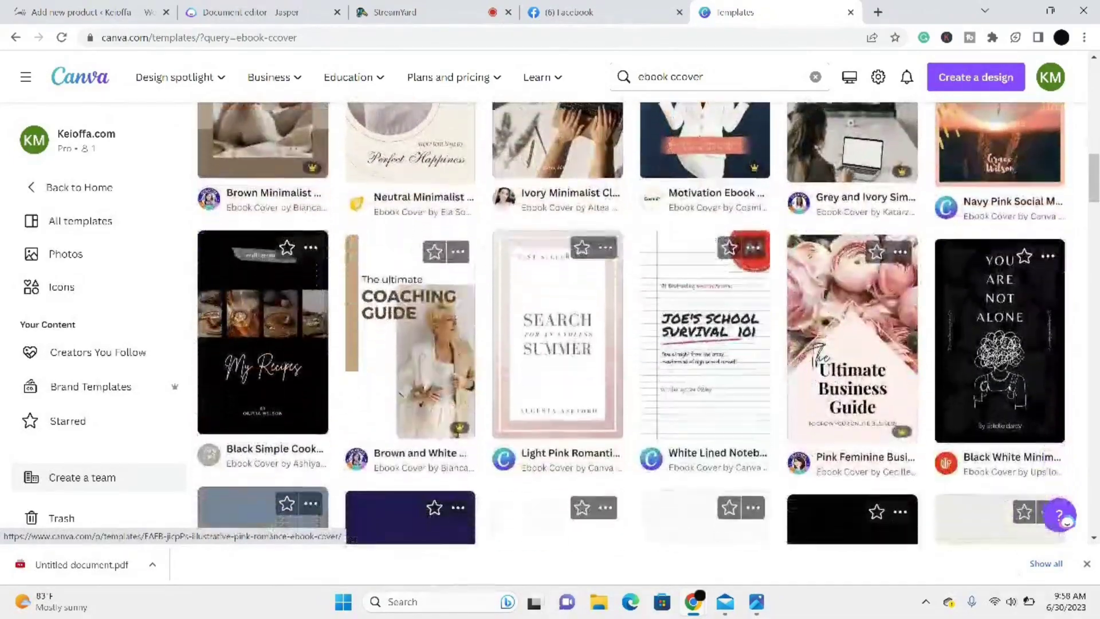
pyautogui.scroll(-2, 403, 198)
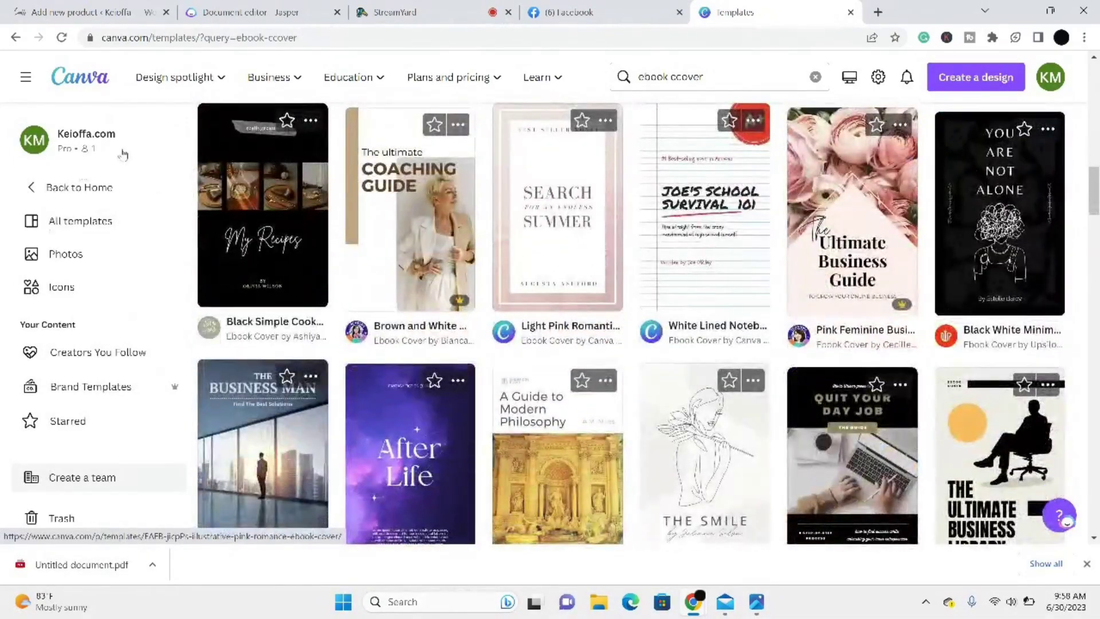
pyautogui.click(403, 197)
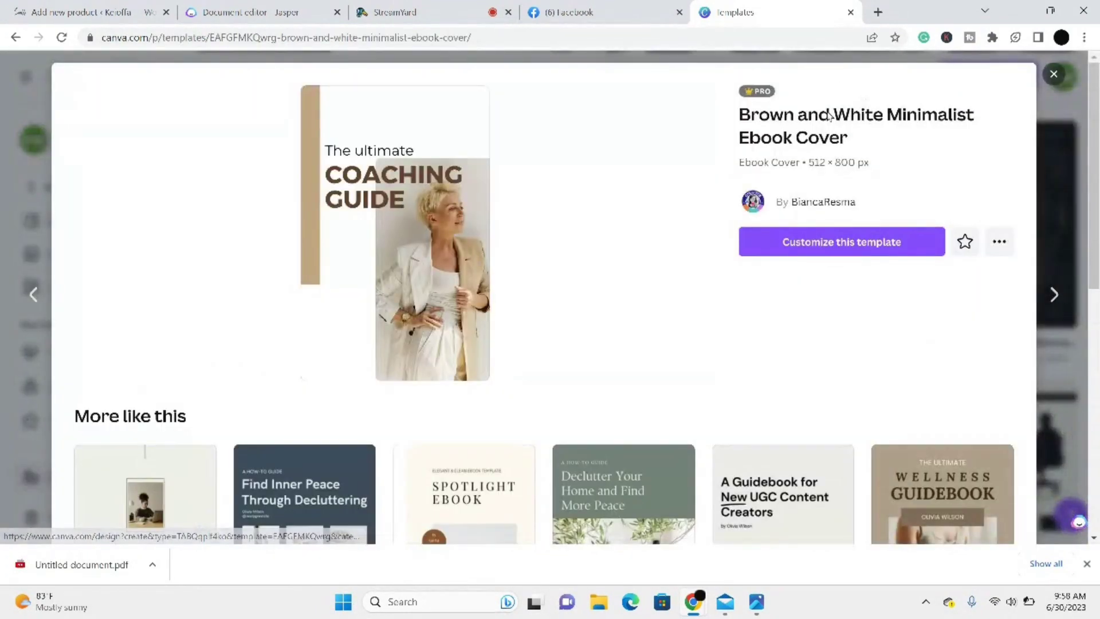
pyautogui.click(862, 243)
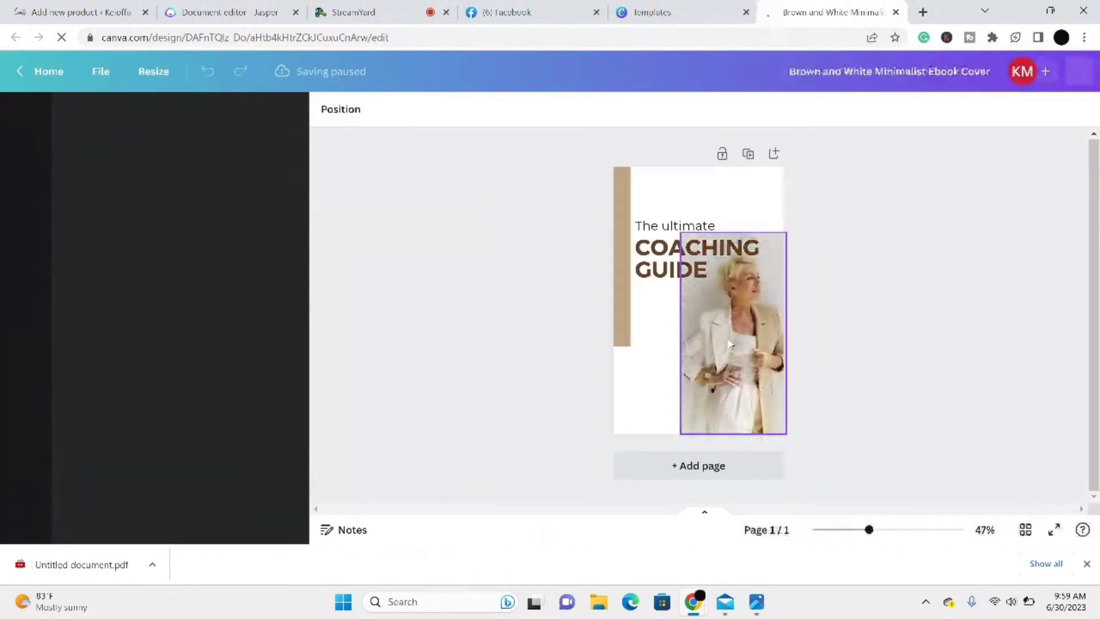
# Step: Delete the photo of the woman in the blazer from the cover design
pyautogui.click(730, 344)
pyautogui.rightClick(731, 344)
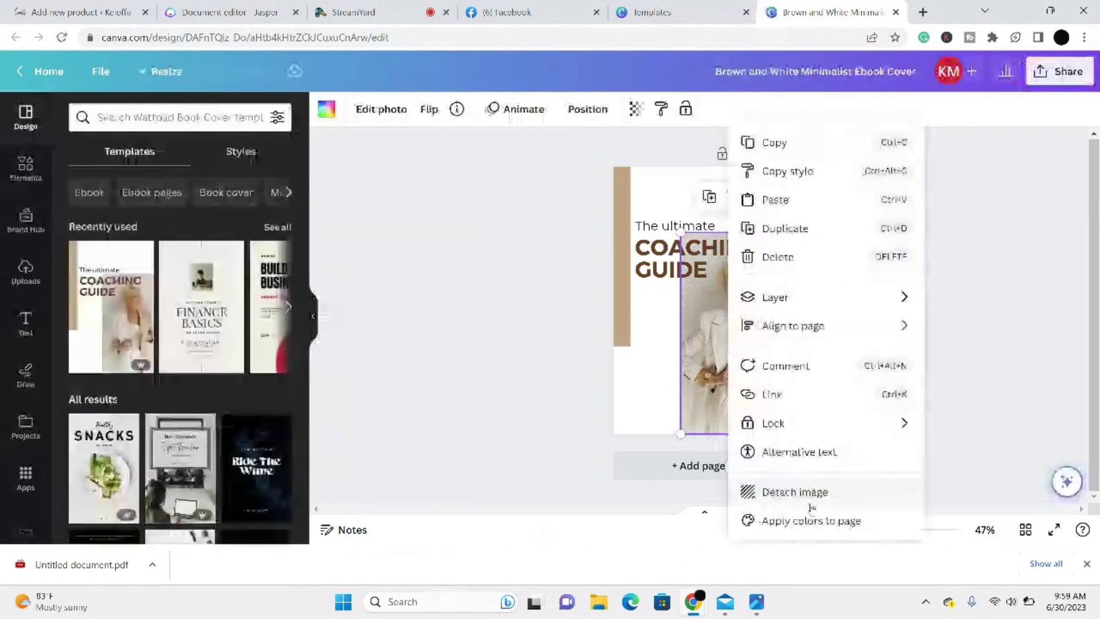
pyautogui.click(778, 257)
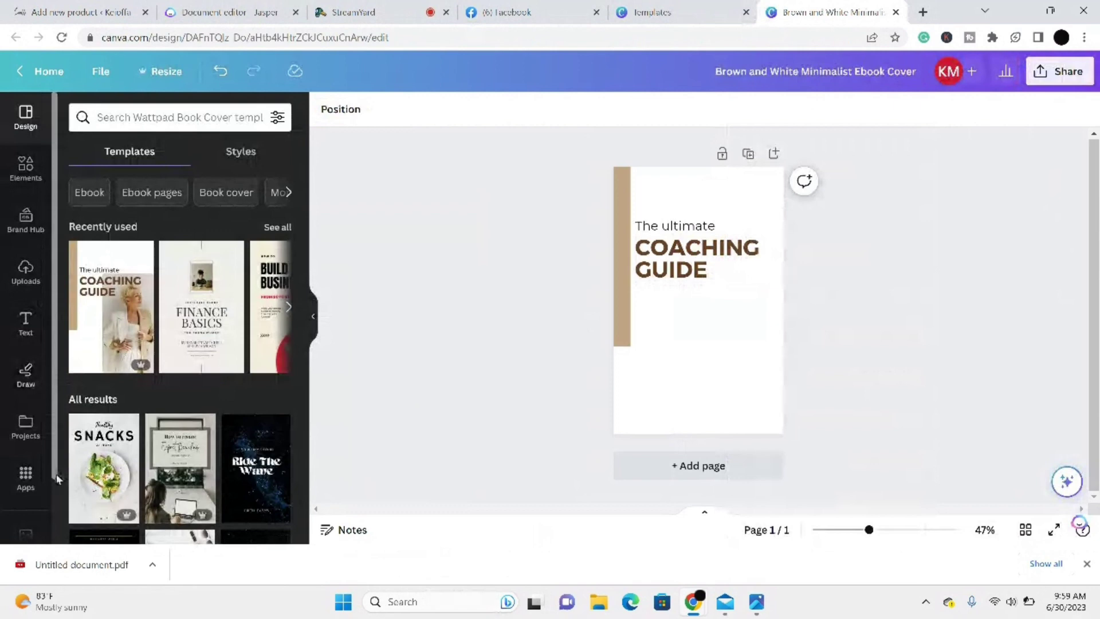
# Step: Add the uploaded photo of the smiling woman with a dog beside her to the cover page
pyautogui.scroll(-2, 56, 499)
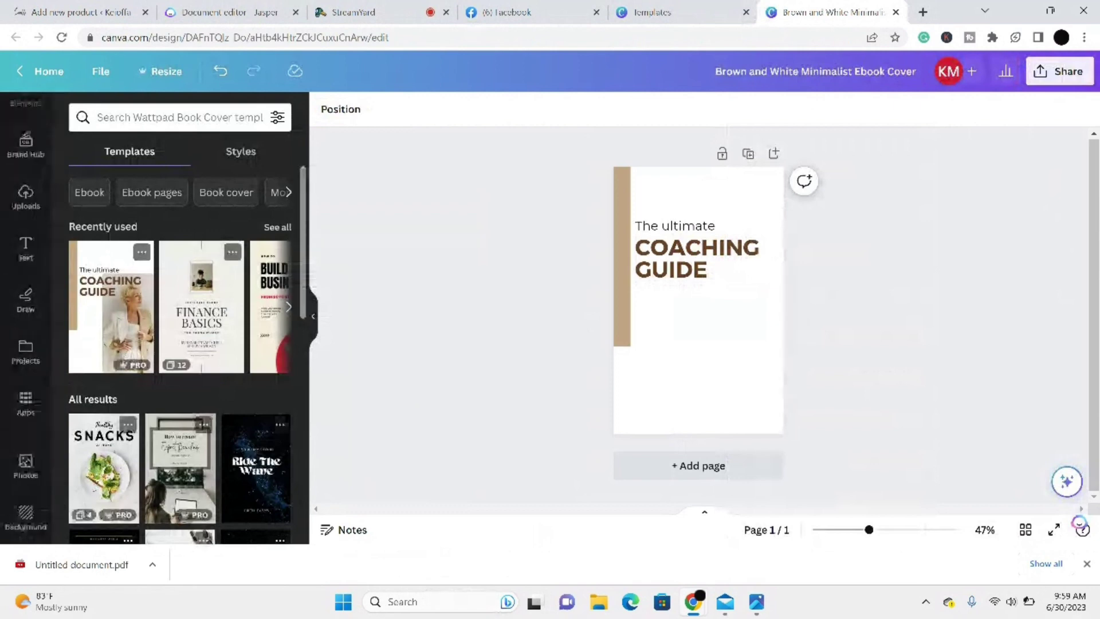
pyautogui.click(26, 466)
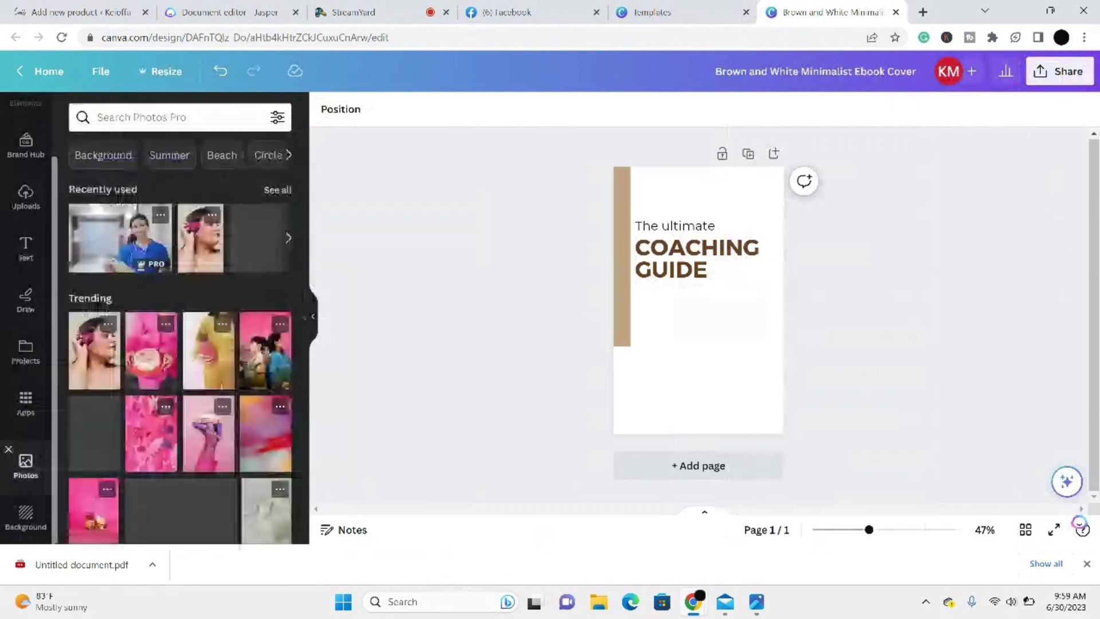
pyautogui.click(26, 197)
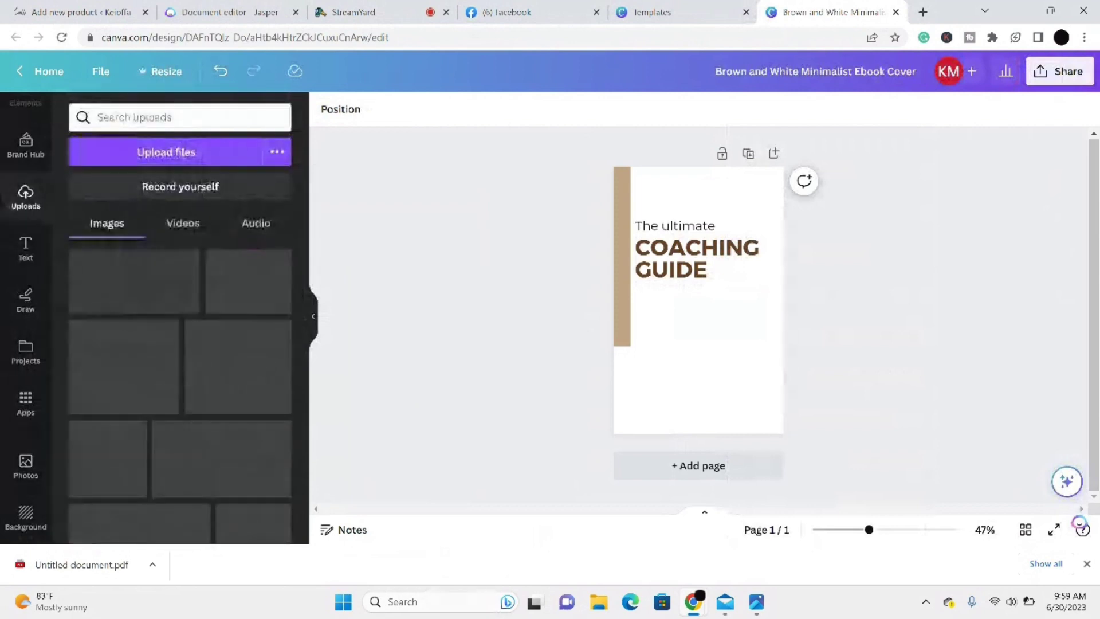
pyautogui.scroll(-10, 180, 389)
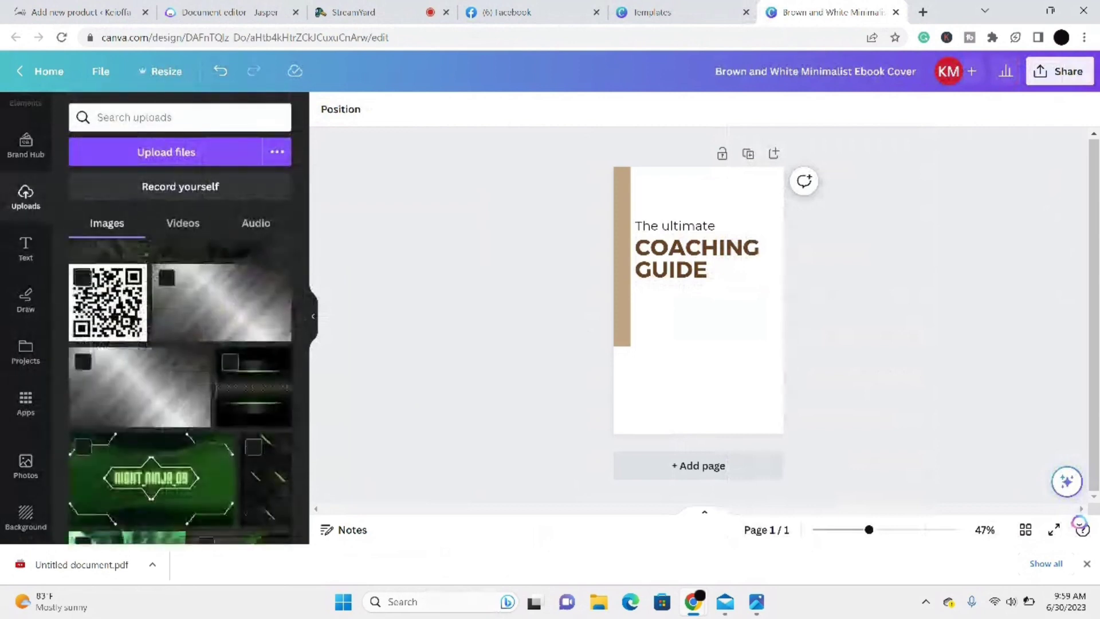
pyautogui.scroll(-5, 180, 390)
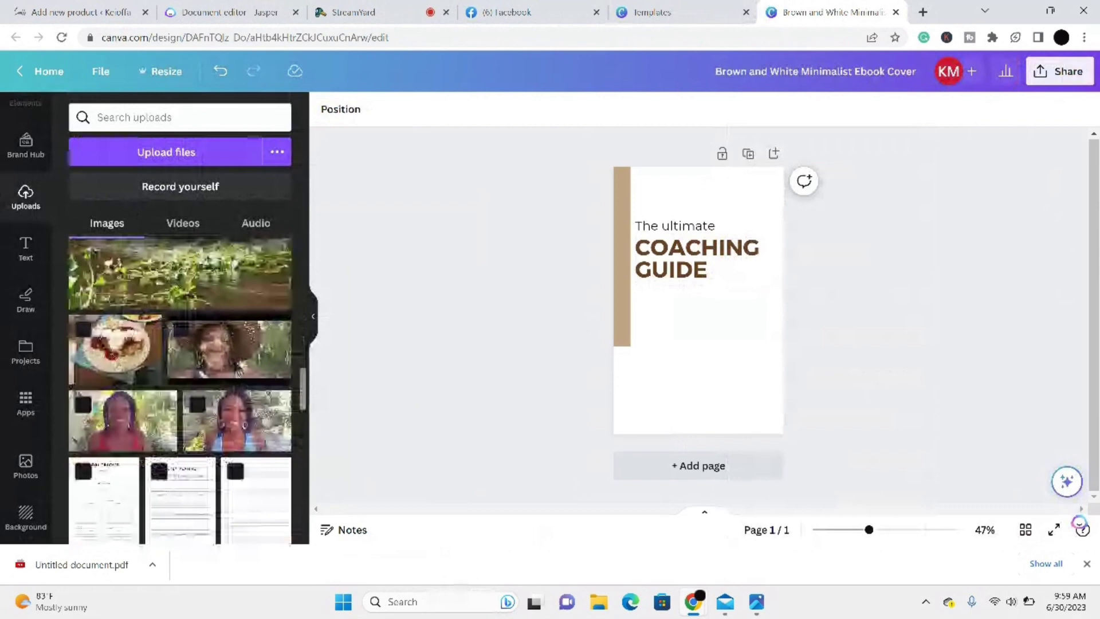
pyautogui.scroll(-8, 180, 390)
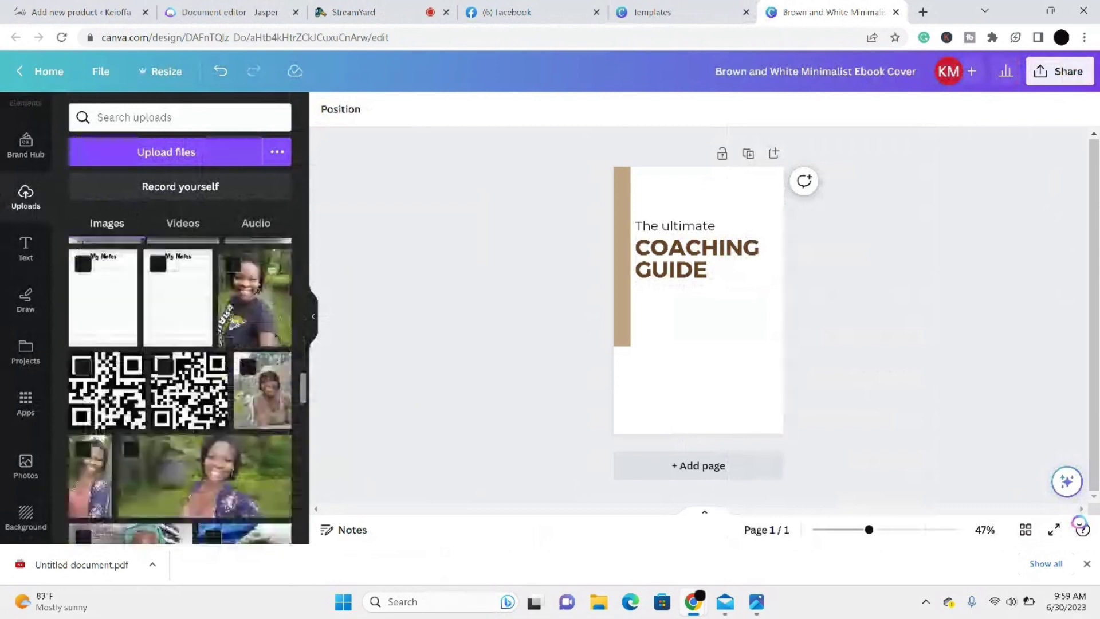
pyautogui.click(262, 390)
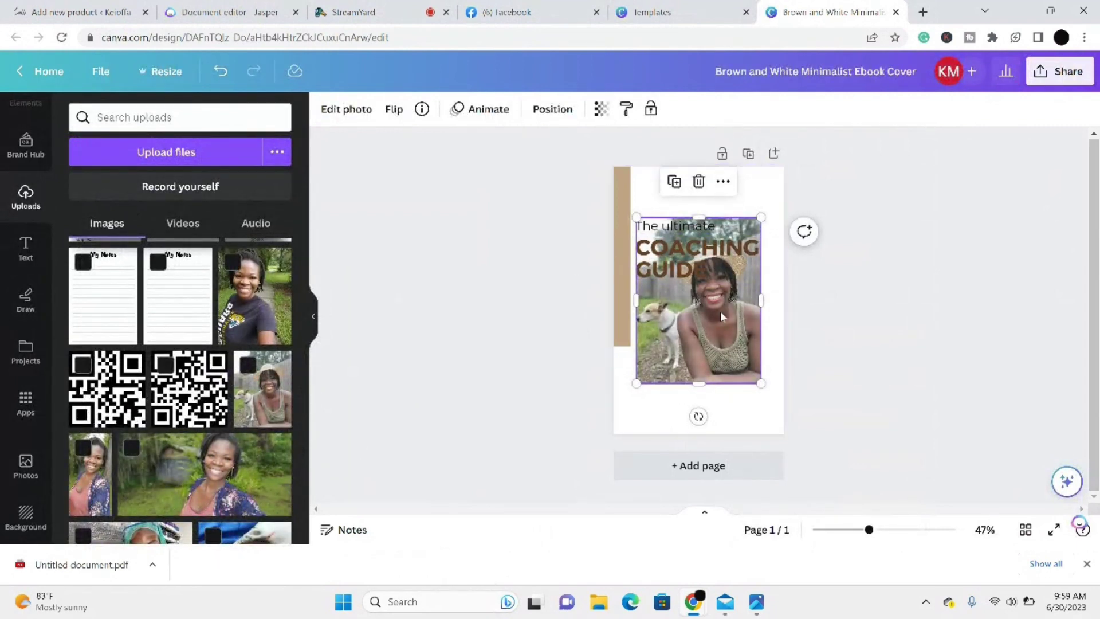
# Step: Try the photo of the woman with a dog smaller and lower on the cover, and delete it from the design
pyautogui.moveTo(722, 317); pyautogui.dragTo(731, 358)
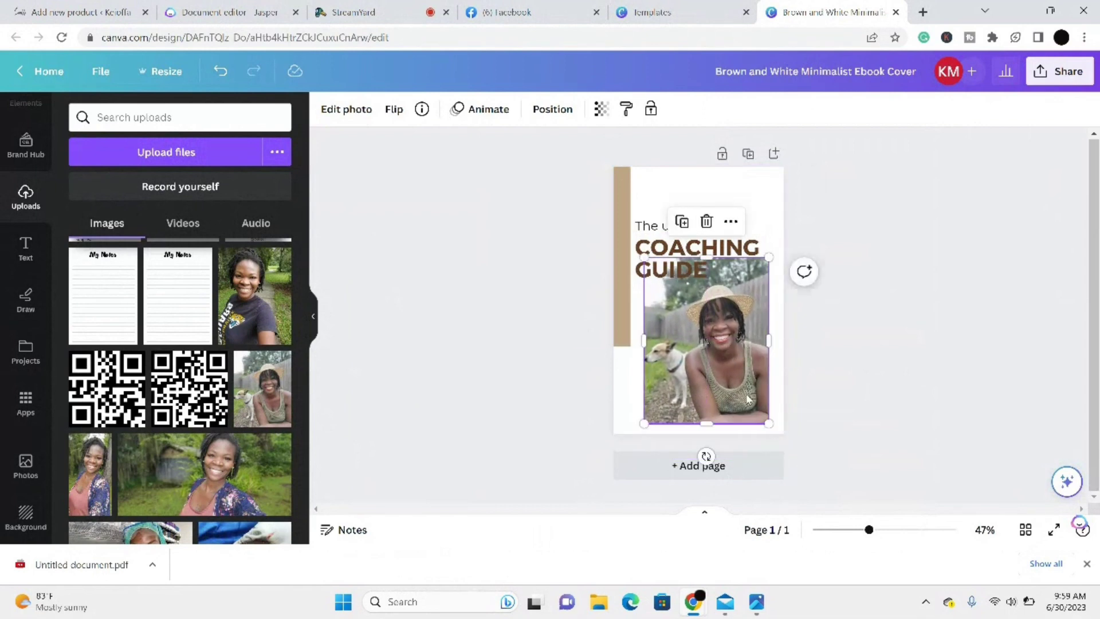
pyautogui.moveTo(769, 421); pyautogui.dragTo(744, 368)
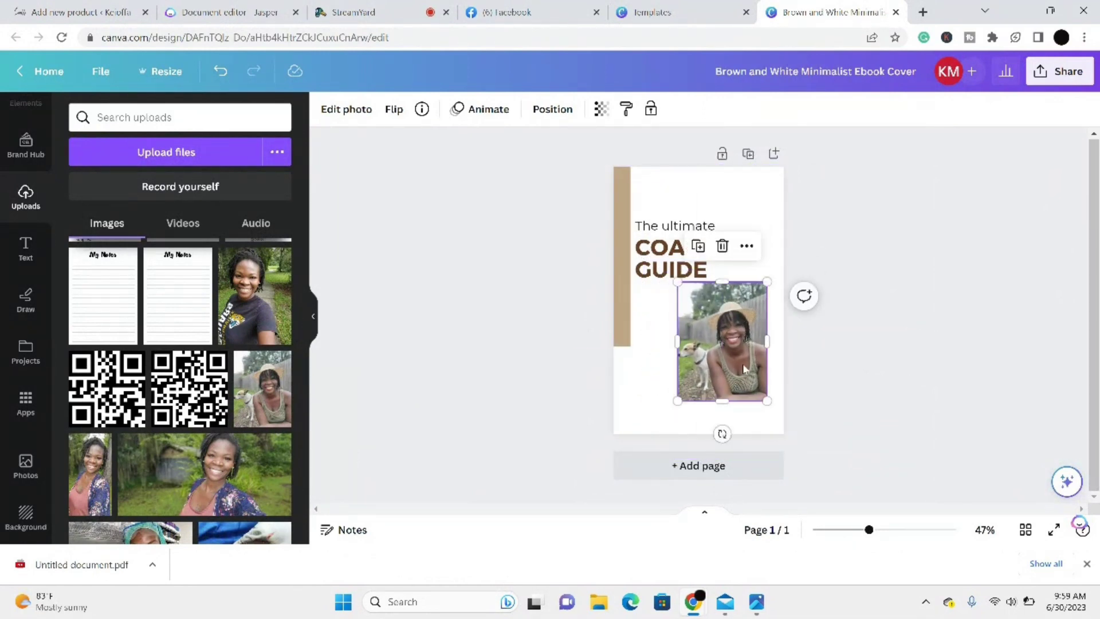
pyautogui.scroll(-3, 222, 346)
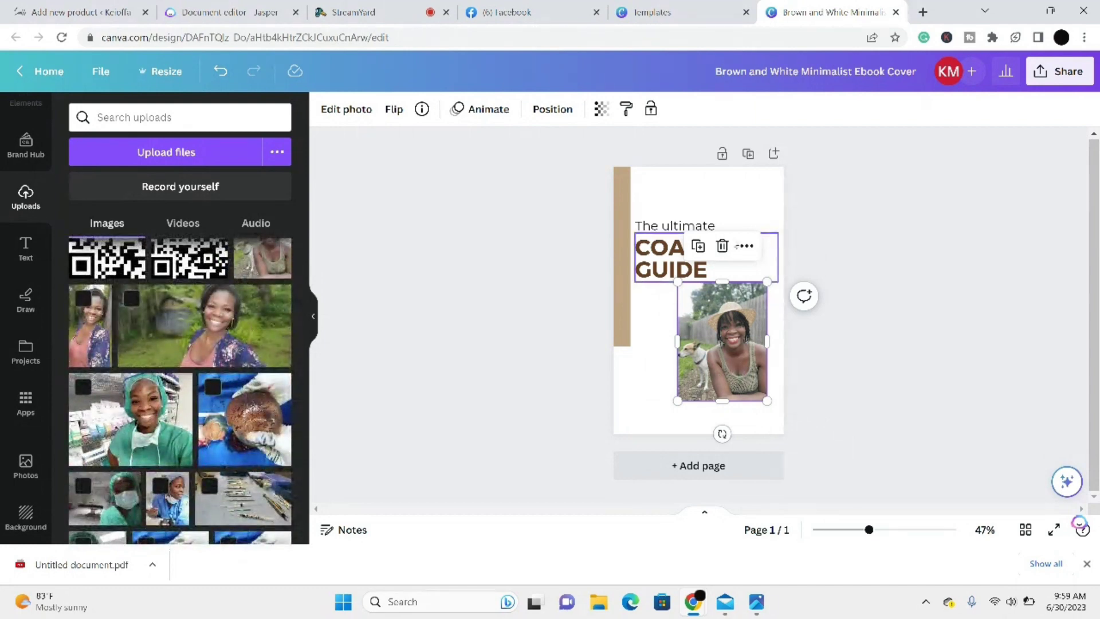
pyautogui.click(723, 246)
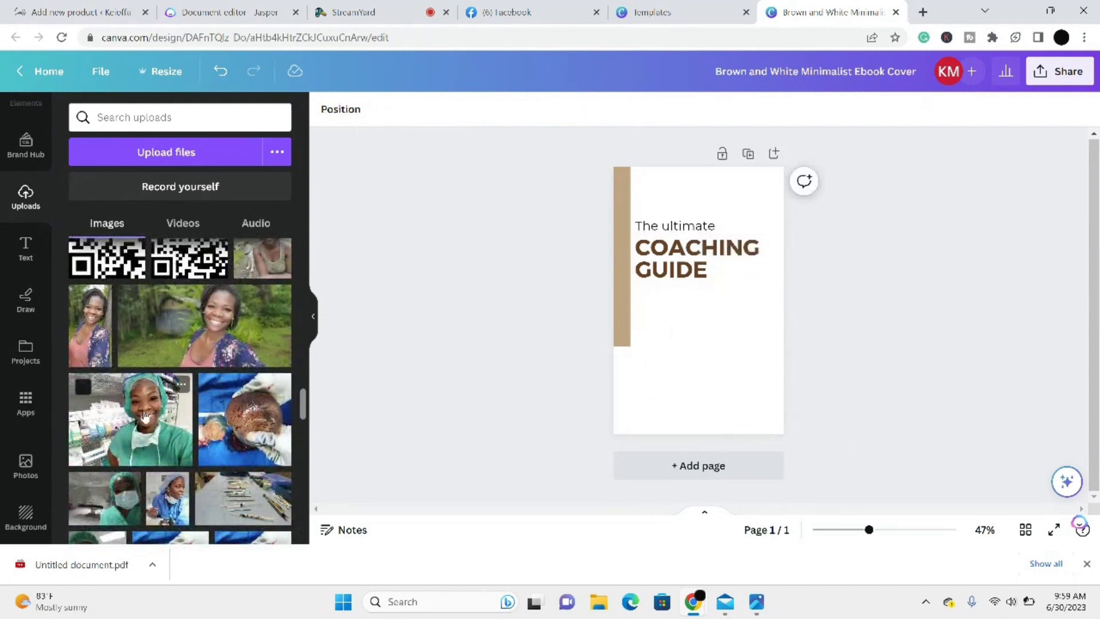
# Step: Add the uploaded photo of the woman in blue scrubs and fit it into the cover page's lower right corner
pyautogui.scroll(-2, 172, 482)
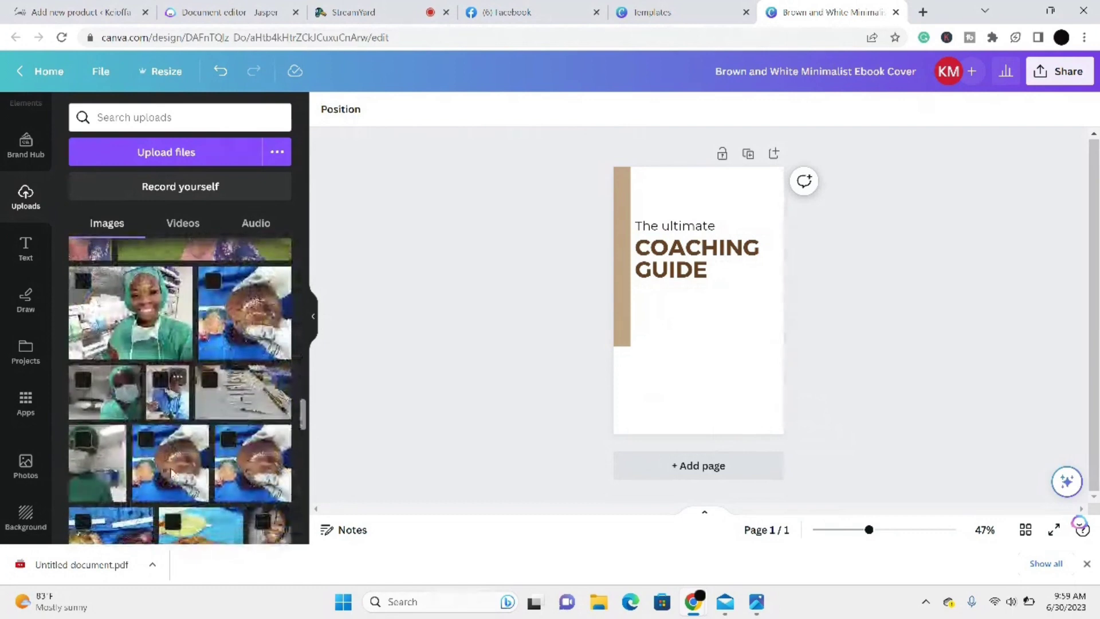
pyautogui.moveTo(167, 395); pyautogui.dragTo(696, 289)
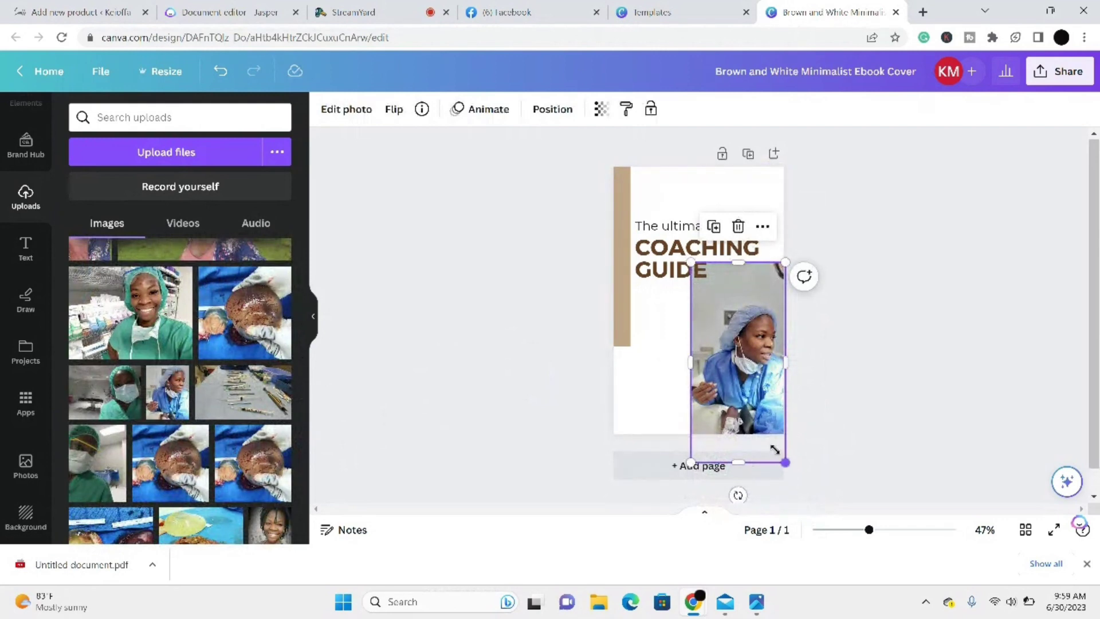
pyautogui.moveTo(784, 461); pyautogui.dragTo(765, 430)
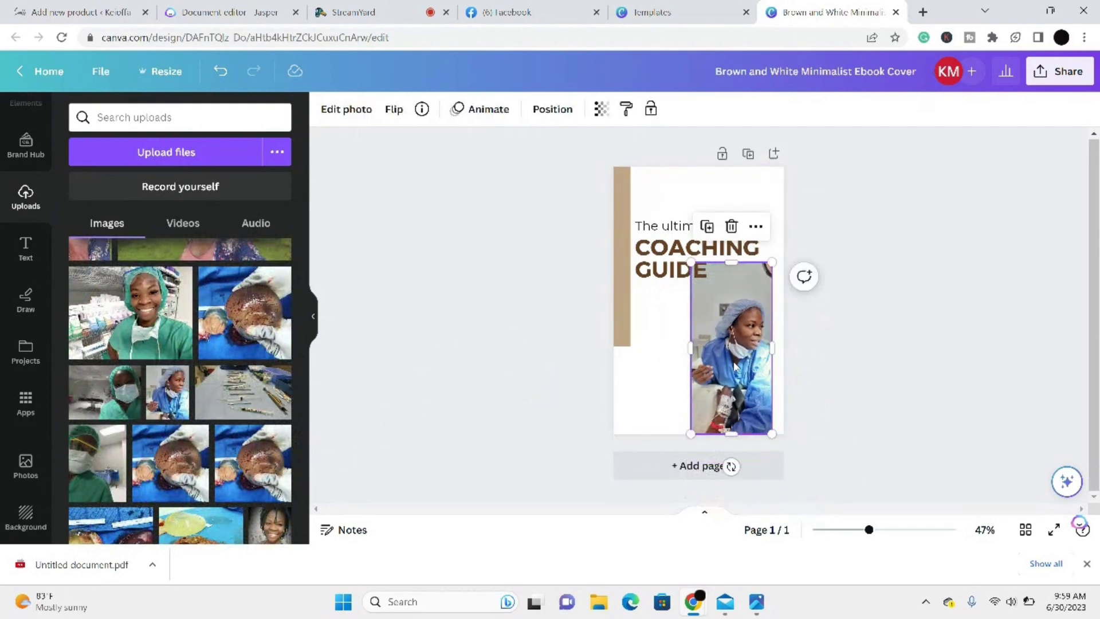
pyautogui.moveTo(735, 367); pyautogui.dragTo(746, 367)
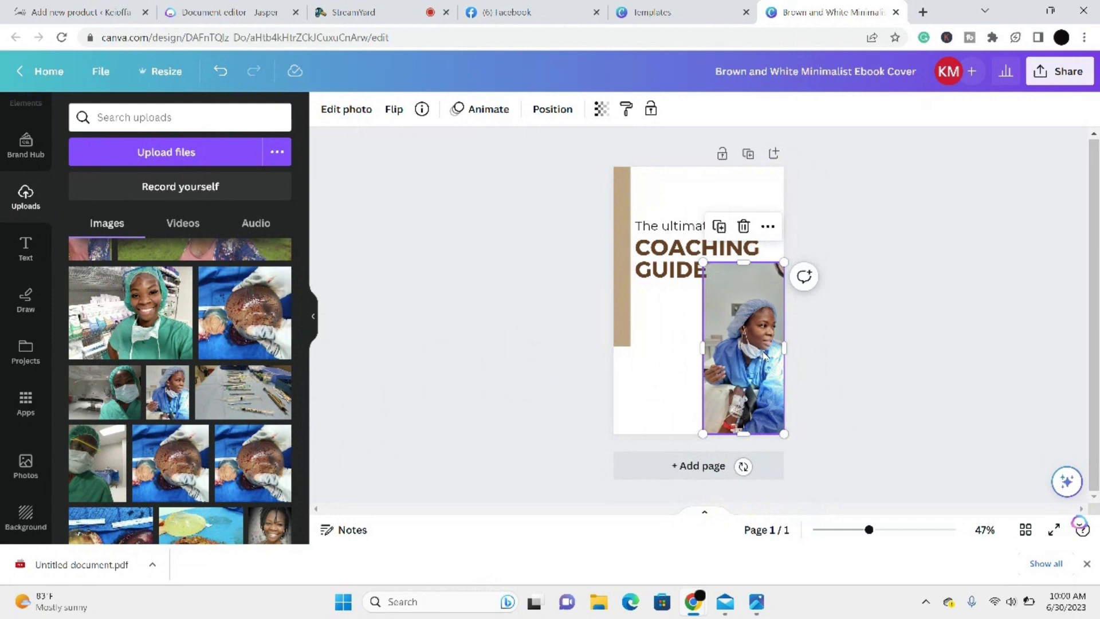
# Step: Remove the background from the scrubs photo and shrink it slightly within the cover's lower right area
pyautogui.click(347, 110)
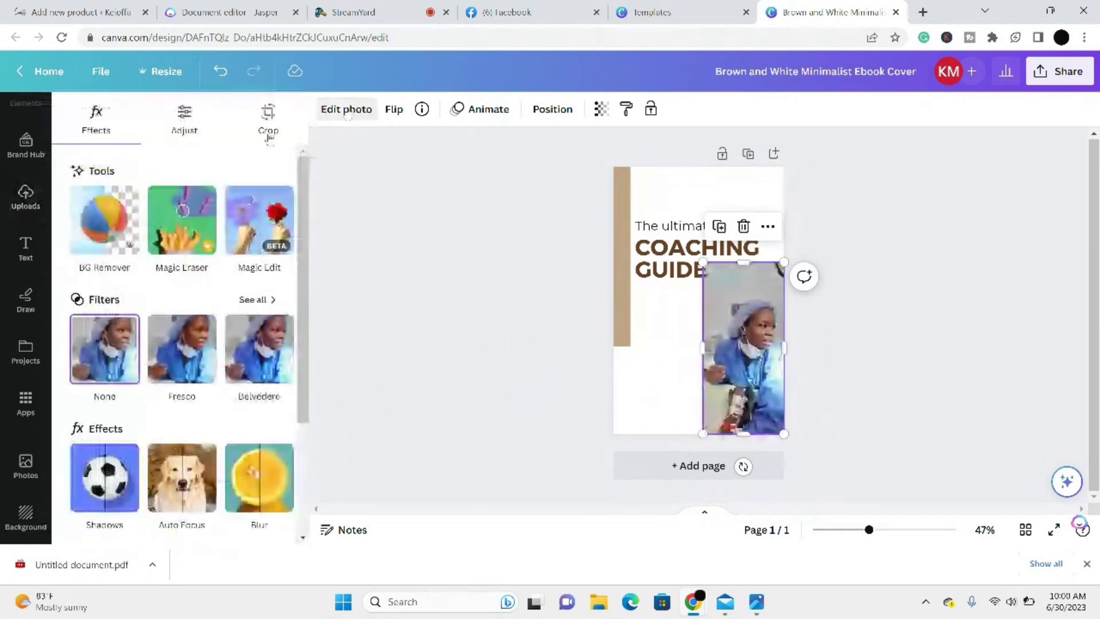
pyautogui.click(109, 221)
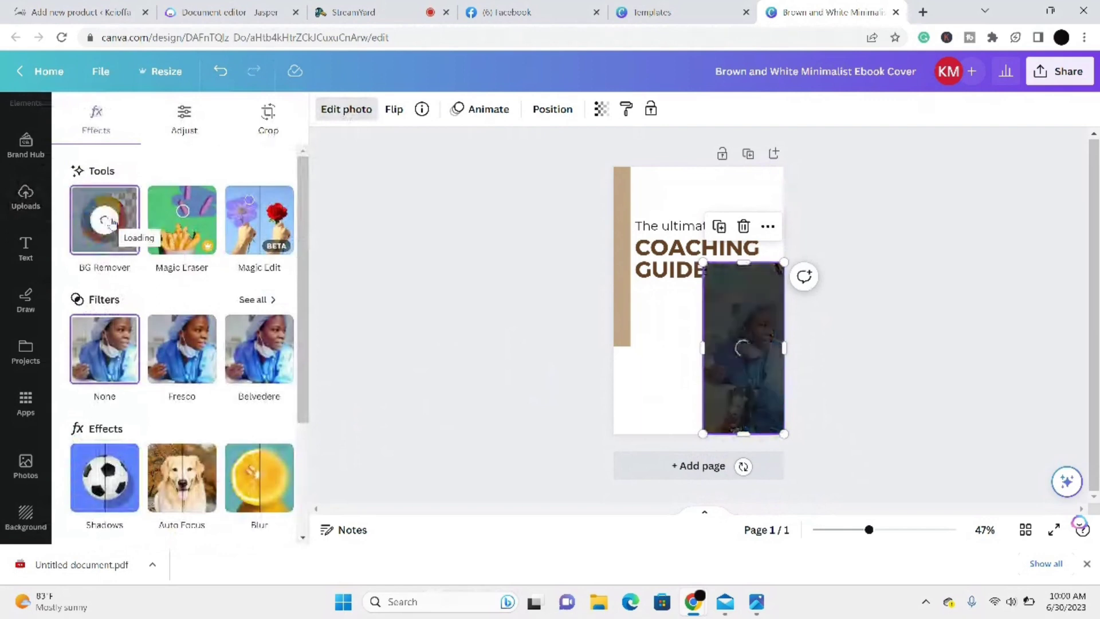
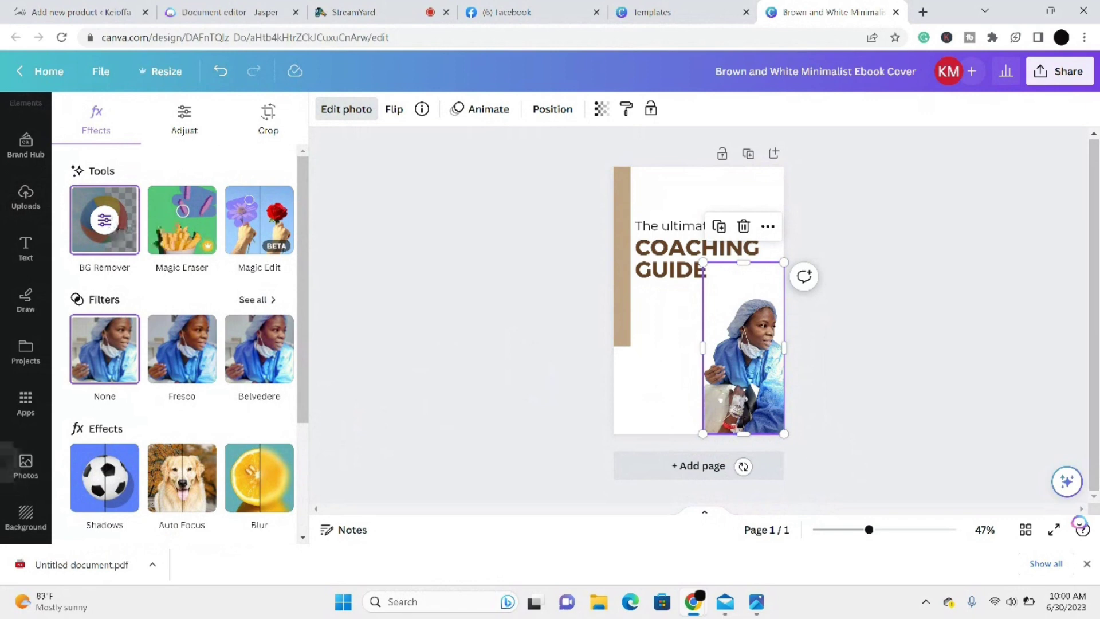
pyautogui.click(26, 466)
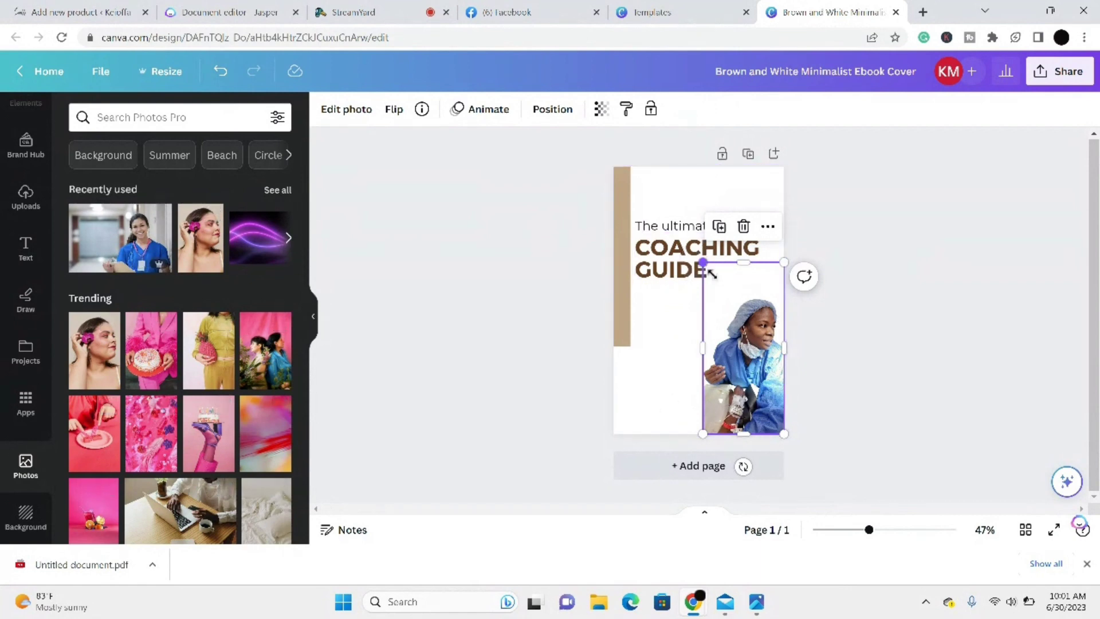
pyautogui.moveTo(705, 264); pyautogui.dragTo(713, 281)
pyautogui.moveTo(722, 337); pyautogui.dragTo(725, 326)
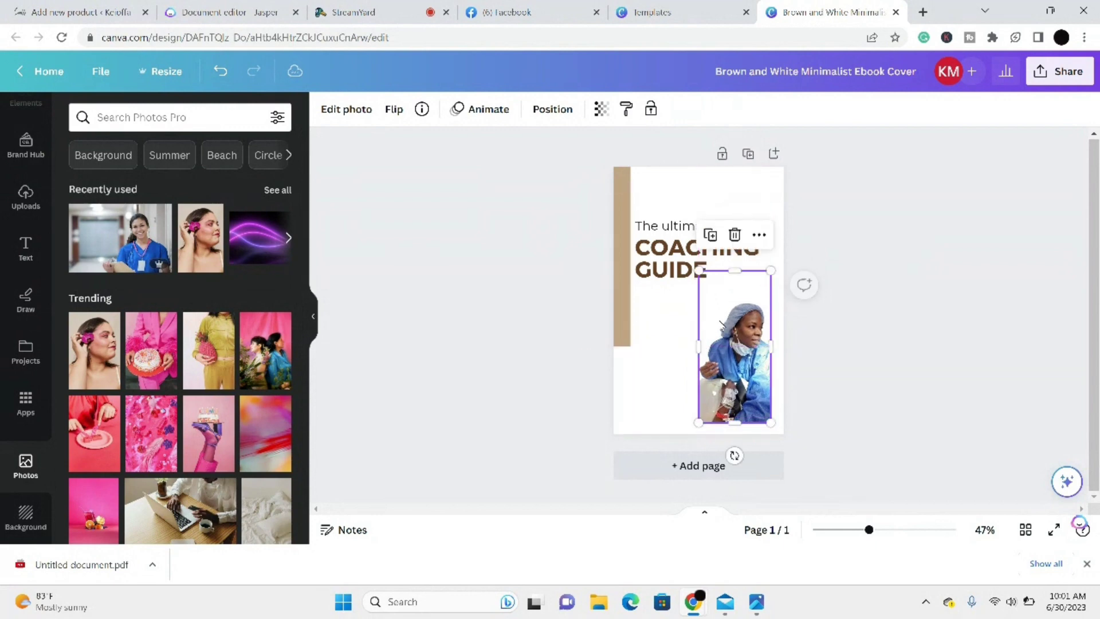
# Step: Replace the cover title "COACHING GUIDE" with "SURGICAL TECH GUIDE"
pyautogui.click(665, 226)
pyautogui.click(690, 248)
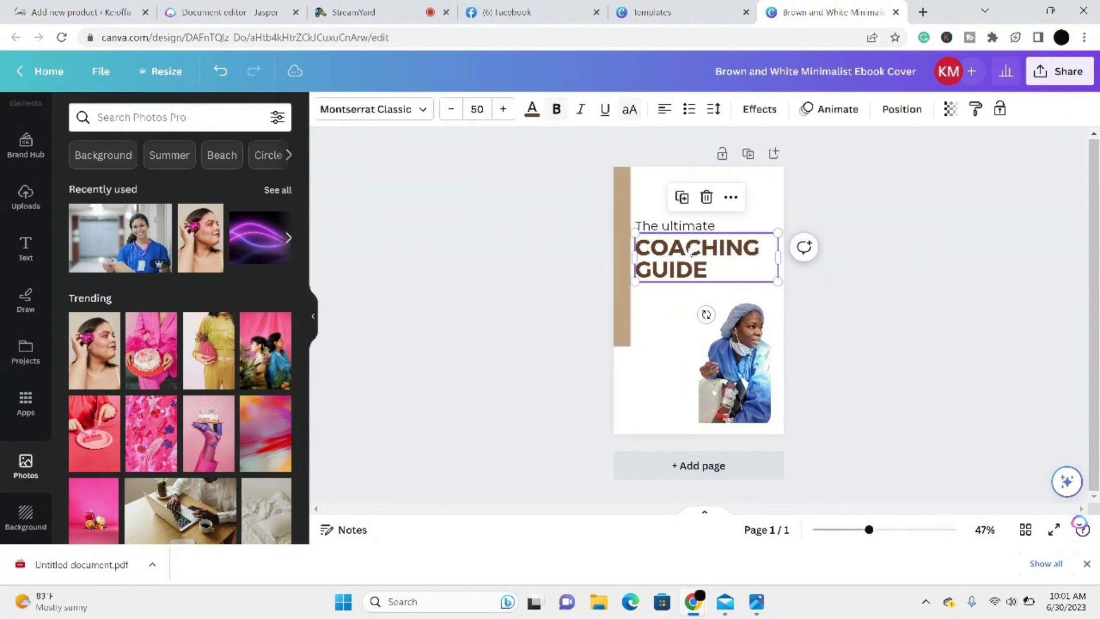
pyautogui.click(689, 248)
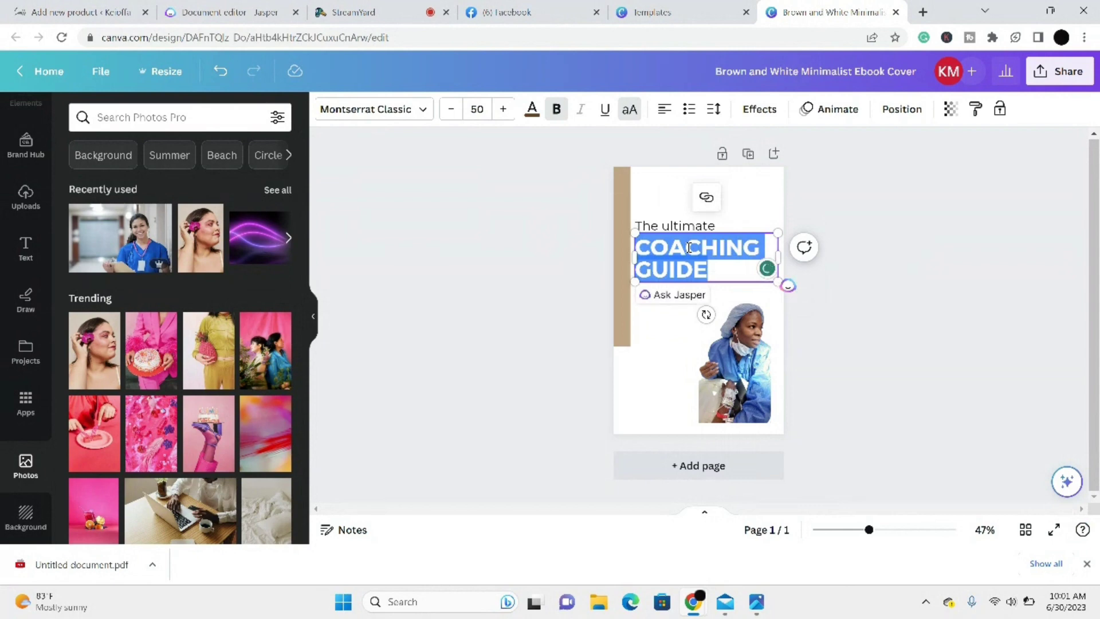
pyautogui.write('SURG')
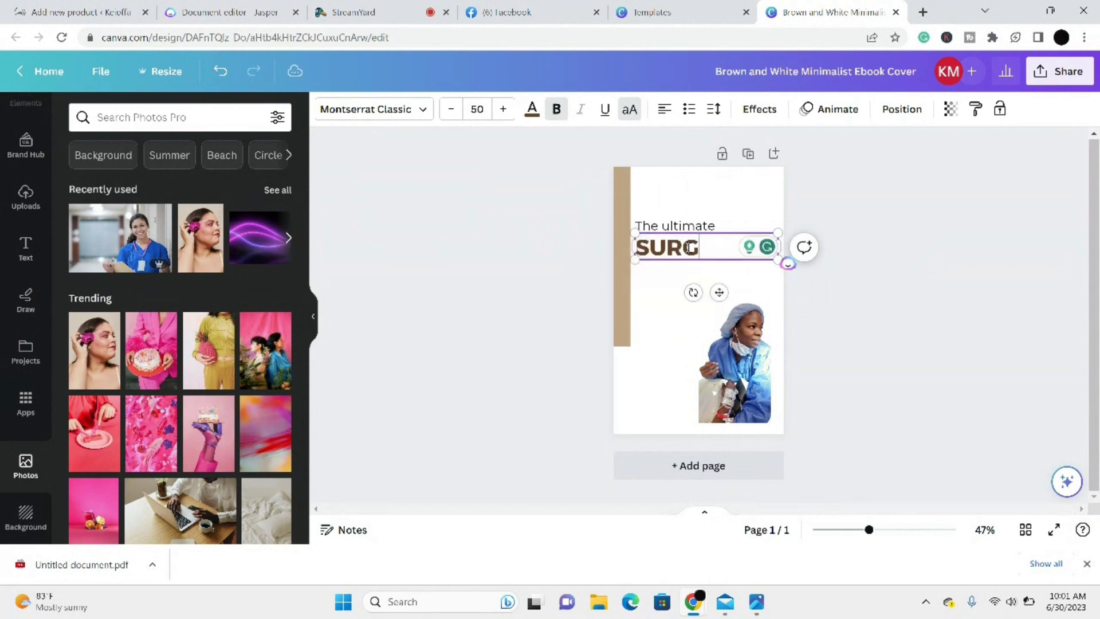
pyautogui.write('ICAL')
pyautogui.press('BackSpace')
pyautogui.press('BackSpace')
pyautogui.press('BackSpace')
pyautogui.write('ICAL')
pyautogui.press('BackSpace')
pyautogui.press('BackSpace')
pyautogui.press('BackSpace')
pyautogui.press('BackSpace')
pyautogui.press('BackSpace')
pyautogui.write('GICAL')
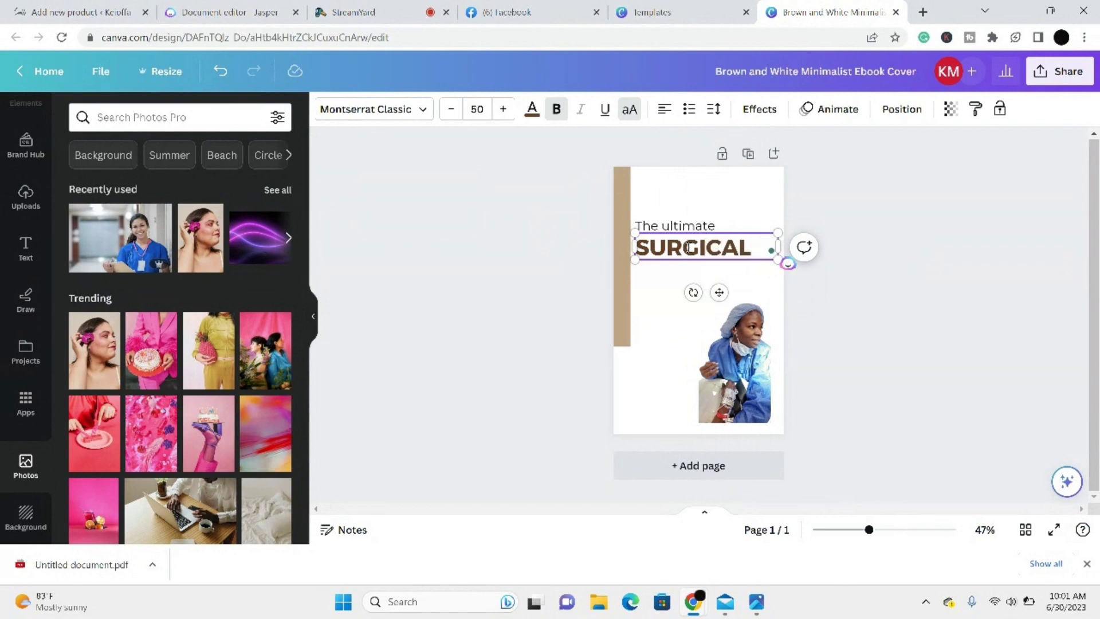
pyautogui.write(' TECH G')
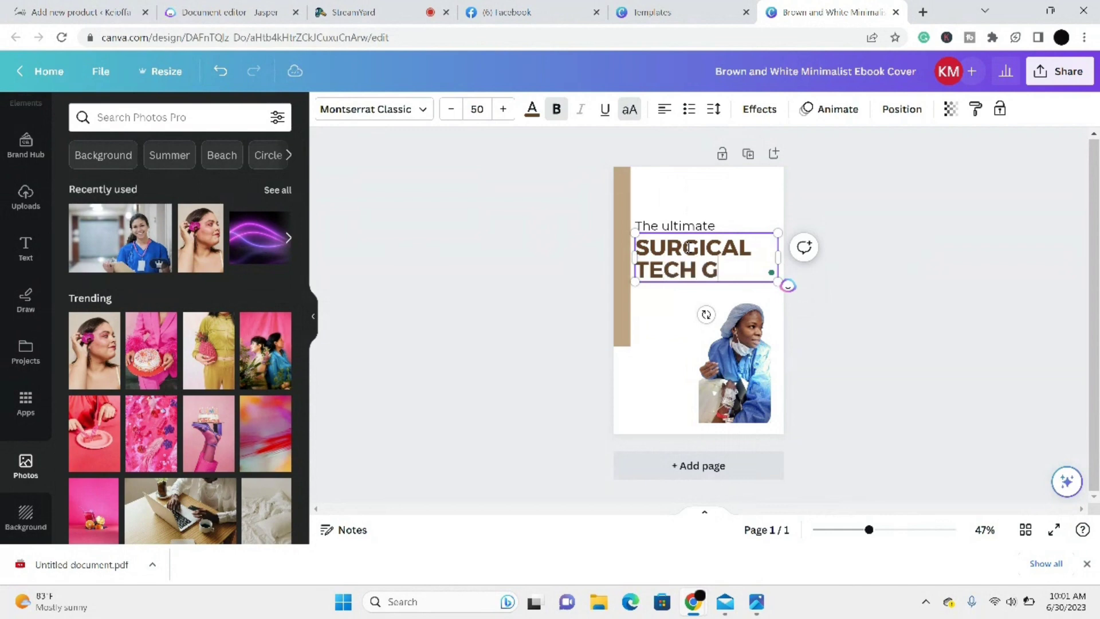
pyautogui.write('UIDE')
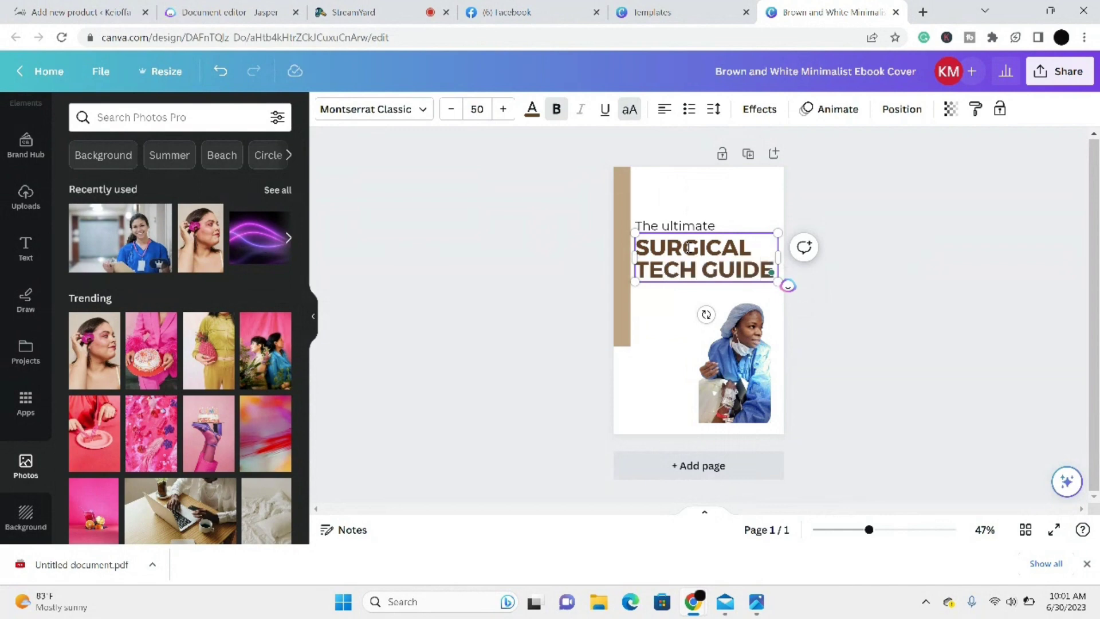
# Step: Enlarge the scrubs photo and position it directly beneath the title, near the cover's lower right edge
pyautogui.click(734, 338)
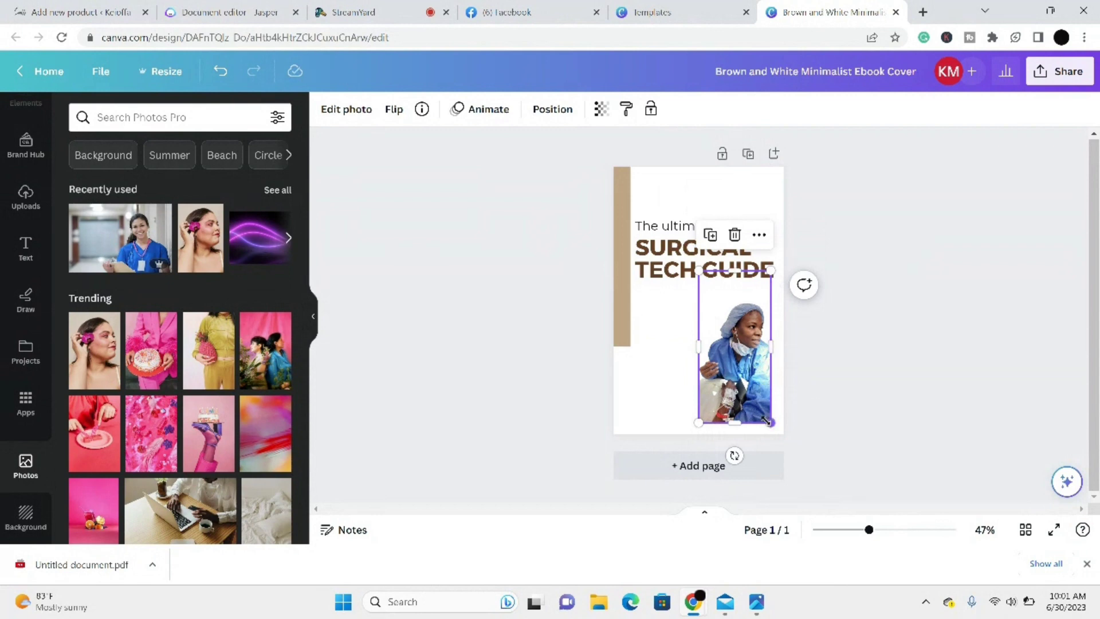
pyautogui.moveTo(766, 421); pyautogui.dragTo(776, 433)
pyautogui.moveTo(707, 346); pyautogui.dragTo(684, 315)
pyautogui.moveTo(750, 400); pyautogui.dragTo(767, 434)
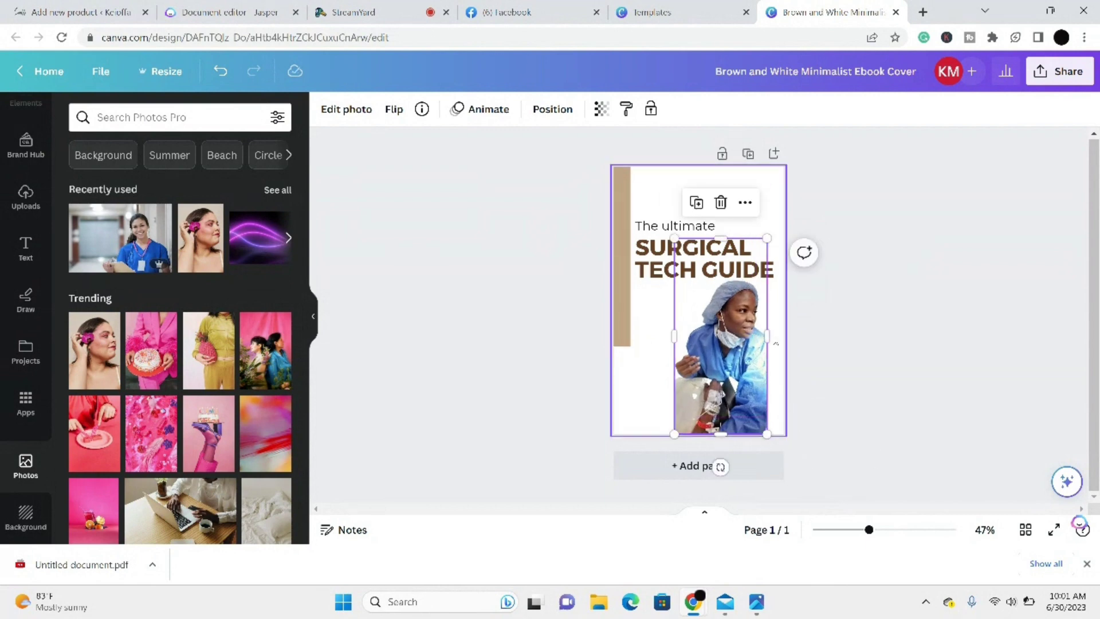
pyautogui.moveTo(770, 329)
pyautogui.mouseDown()
pyautogui.moveTo(779, 332)
pyautogui.moveTo(754, 327)
pyautogui.mouseUp()
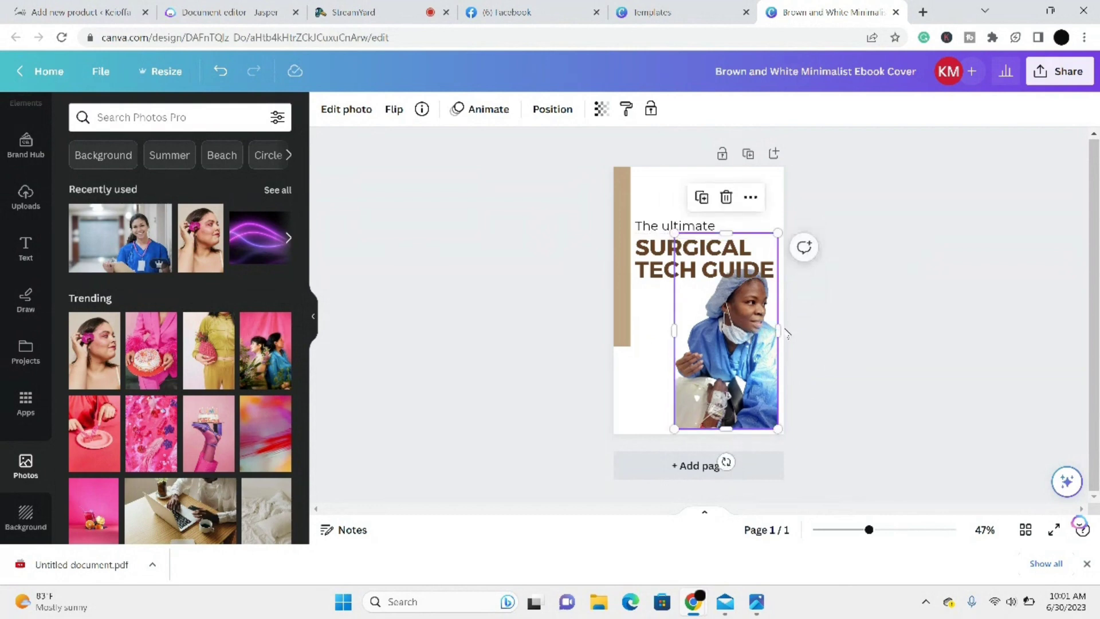
pyautogui.click(872, 387)
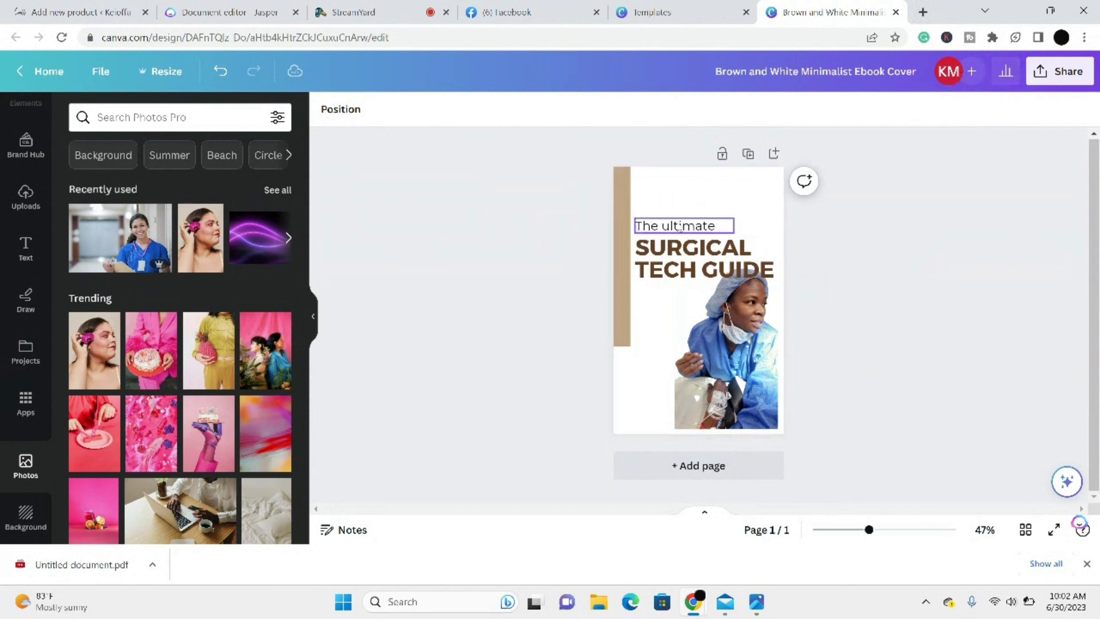
# Step: Add a small body text line above "The ultimate" with the author's first name and professional credentials, starting with CST
pyautogui.click(23, 243)
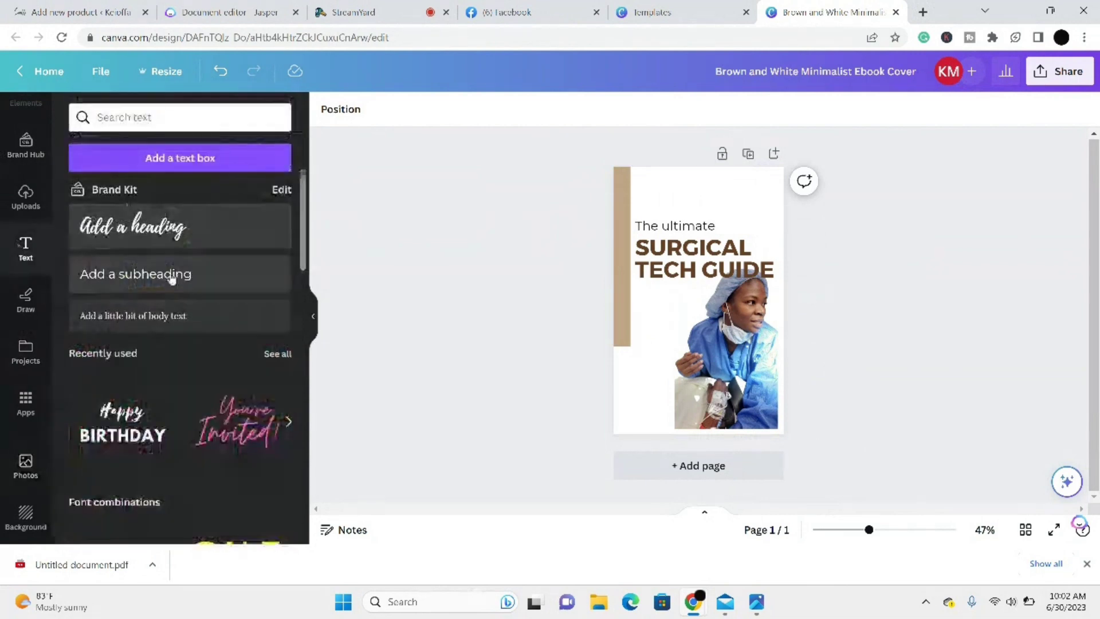
pyautogui.click(169, 315)
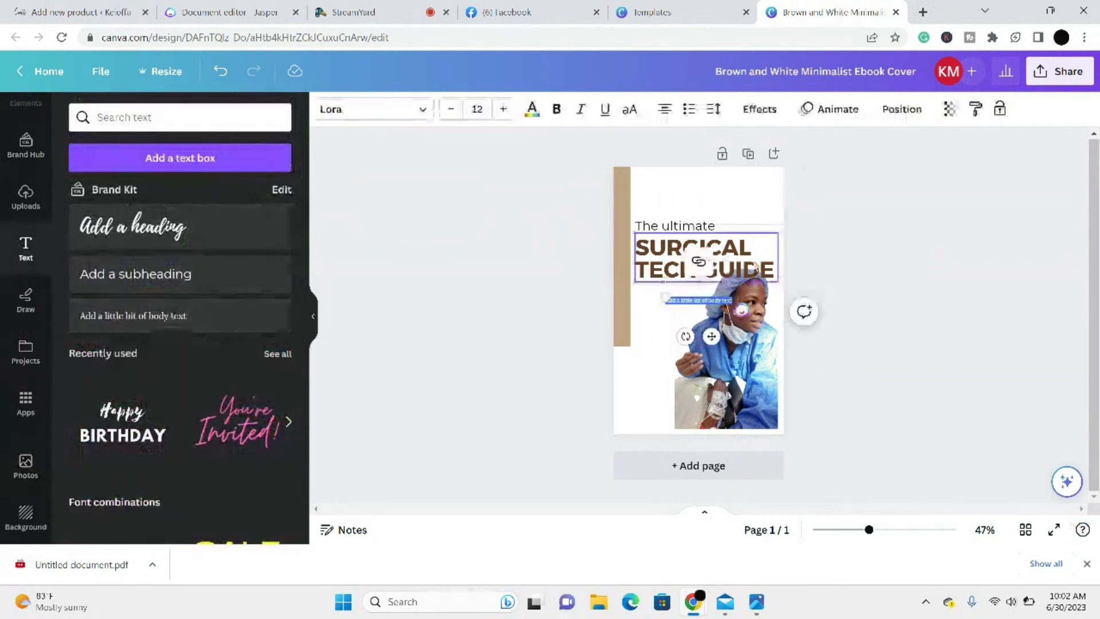
pyautogui.moveTo(714, 336); pyautogui.dragTo(706, 224)
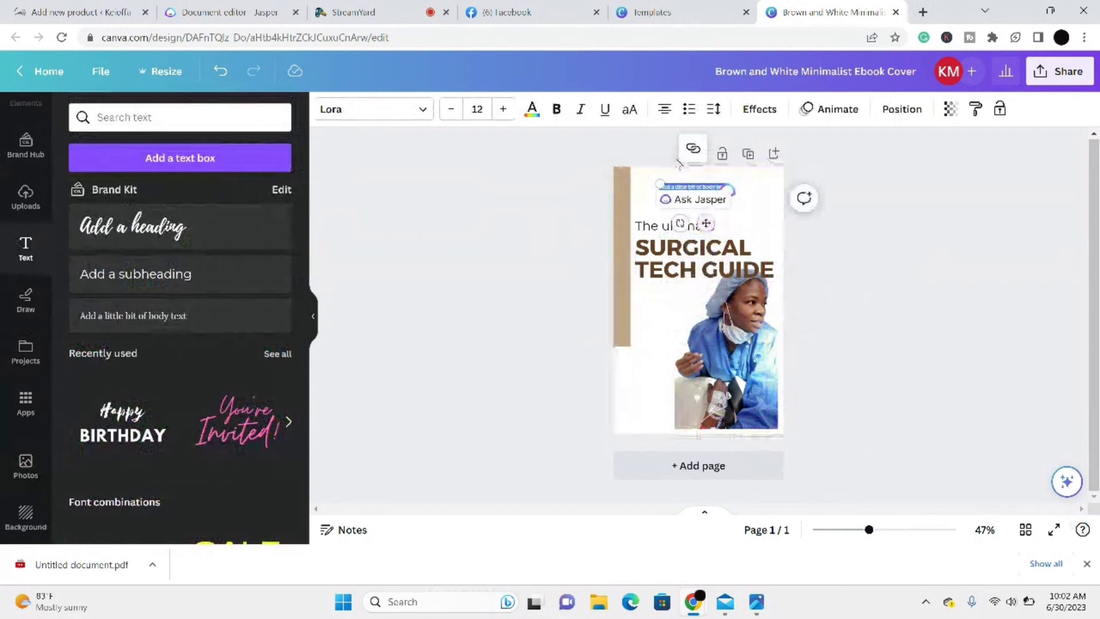
pyautogui.doubleClick(690, 185)
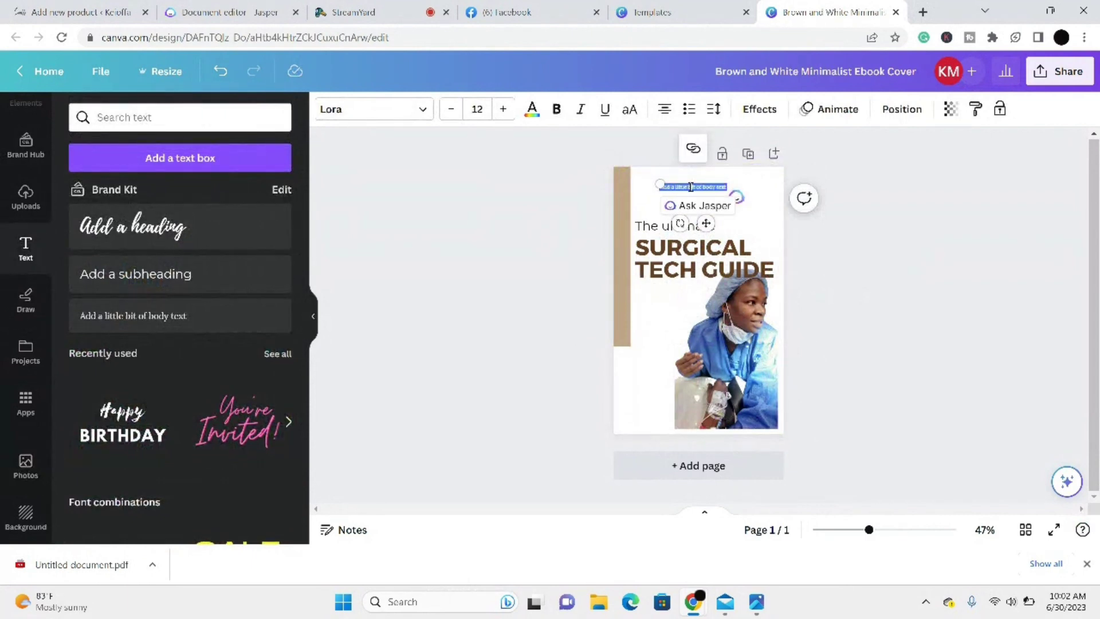
pyautogui.press('BackSpace')
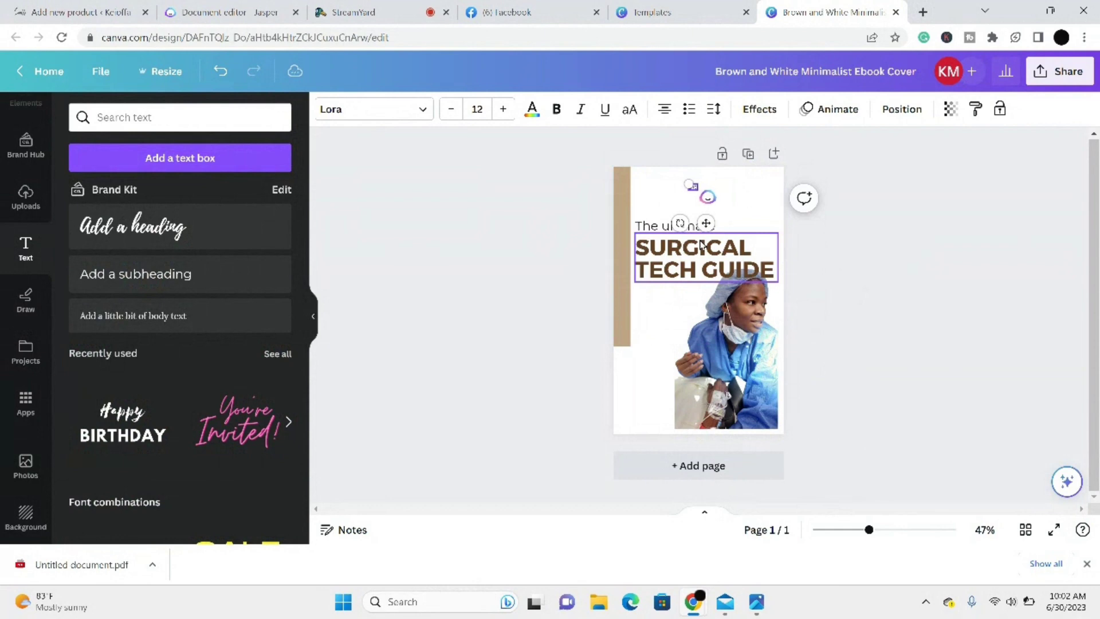
pyautogui.write('A step by step')
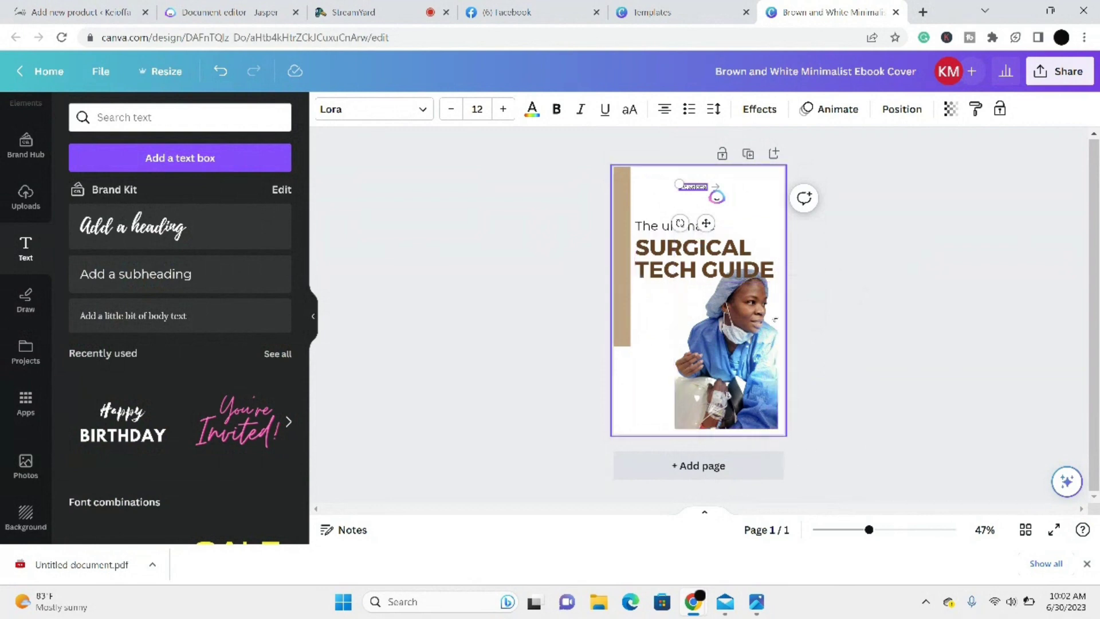
pyautogui.write(', CST, C')
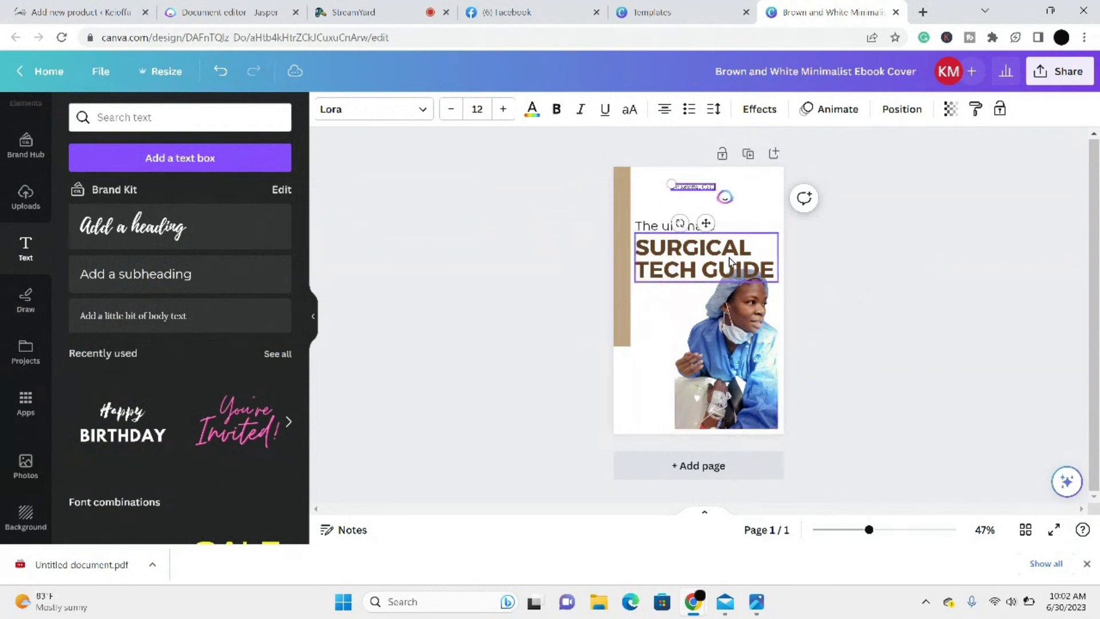
pyautogui.write('SFA')
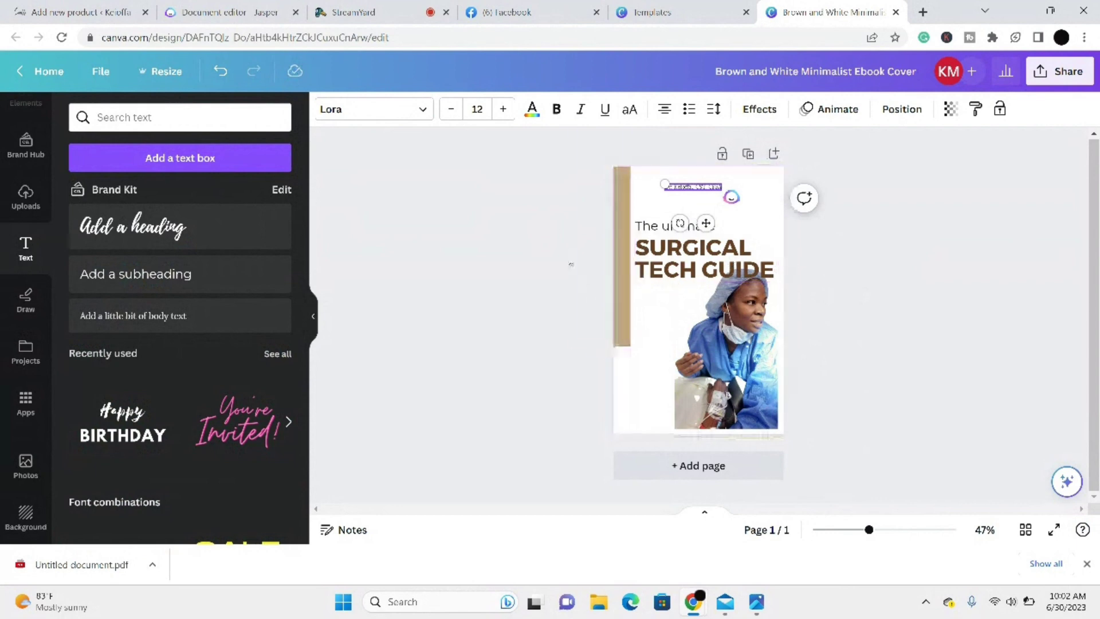
# Step: Set the author line's font size to 17
pyautogui.click(503, 108)
pyautogui.click(503, 109)
pyautogui.click(503, 109)
pyautogui.click(503, 109)
pyautogui.click(503, 109)
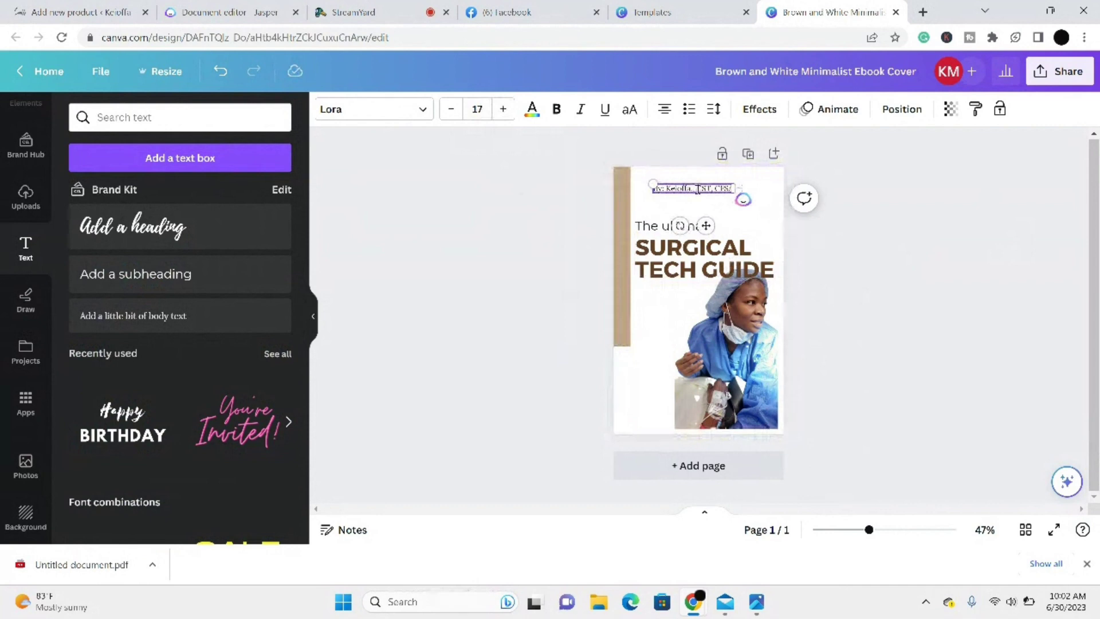
# Step: Insert the author's last name between the first name and the credentials in the author line
pyautogui.press('BackSpace')
pyautogui.press('BackSpace')
pyautogui.press('BackSpace')
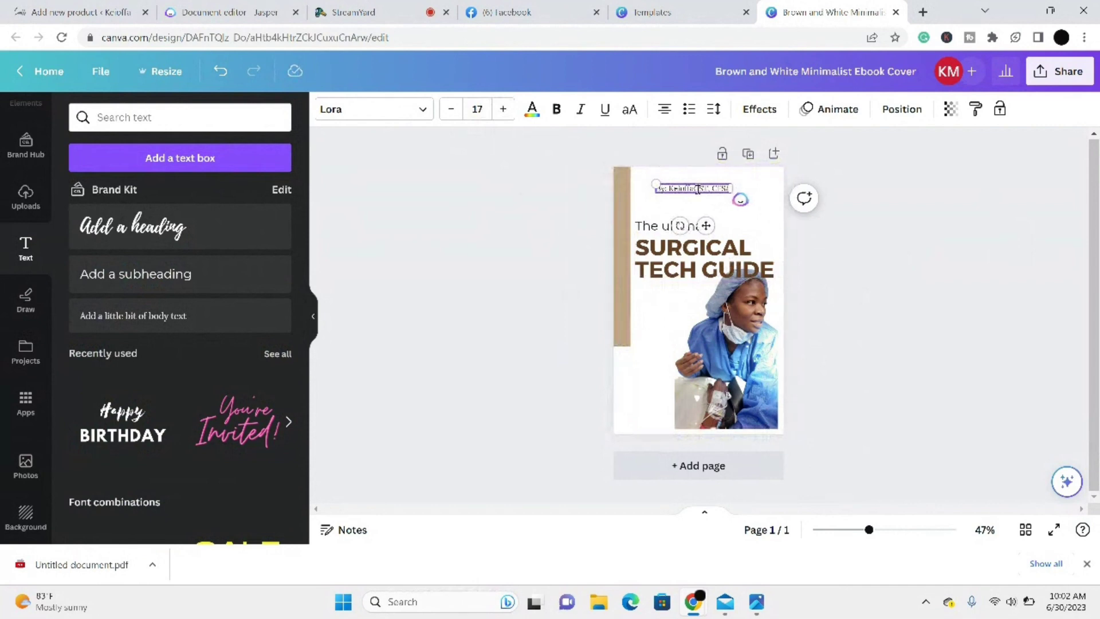
pyautogui.write(', C')
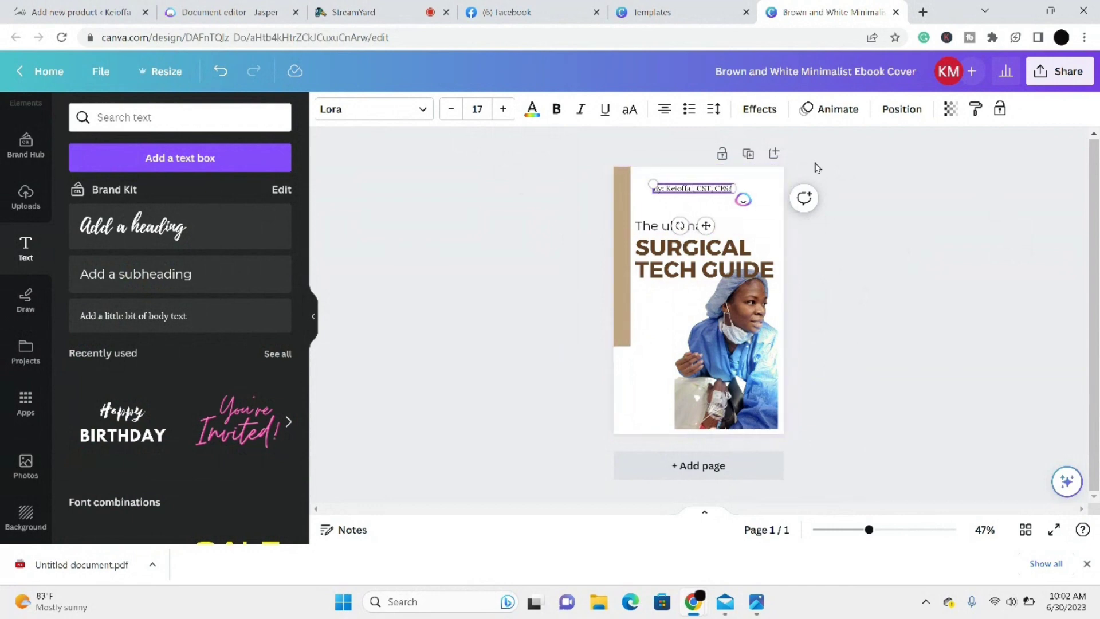
pyautogui.write('Henry')
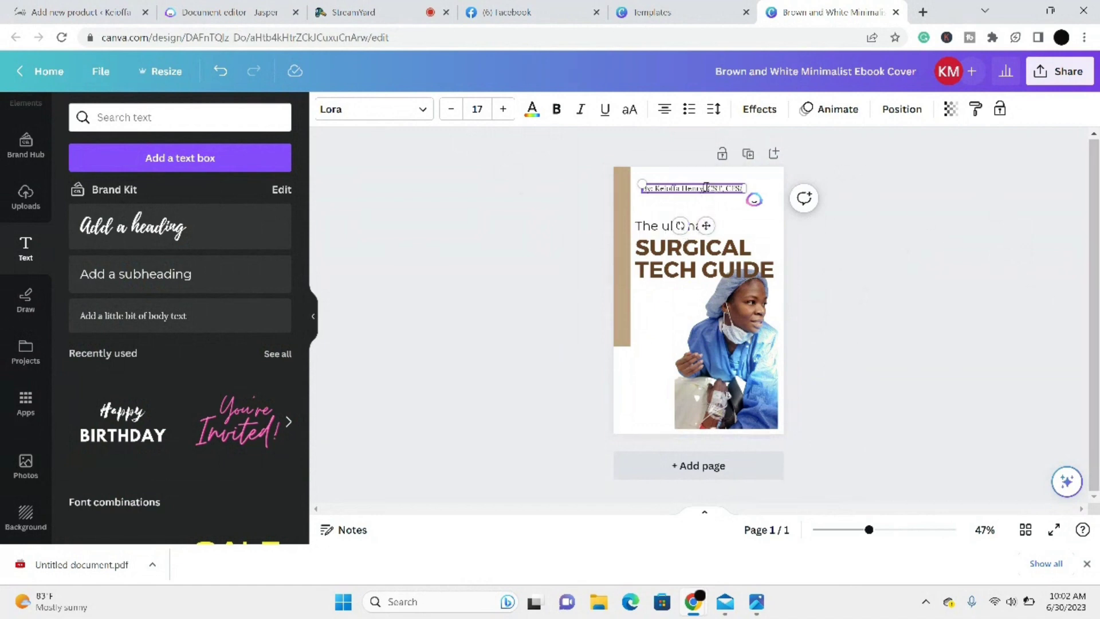
# Step: Break the author line so the credentials sit below the name, and shift the text box slightly to the right
pyautogui.press('Return')
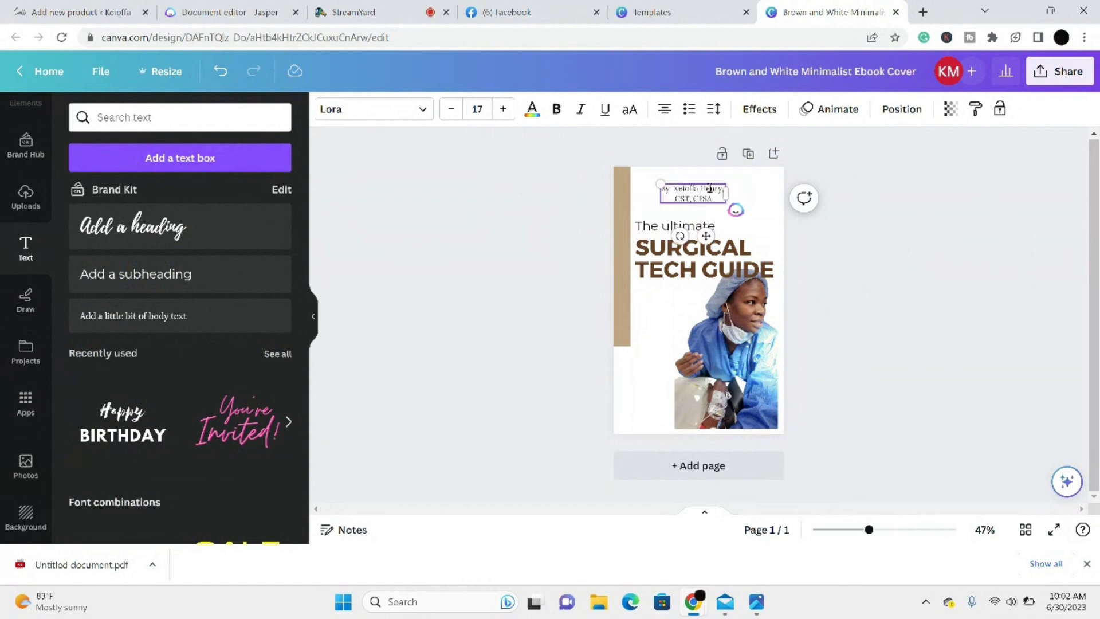
pyautogui.click(1006, 301)
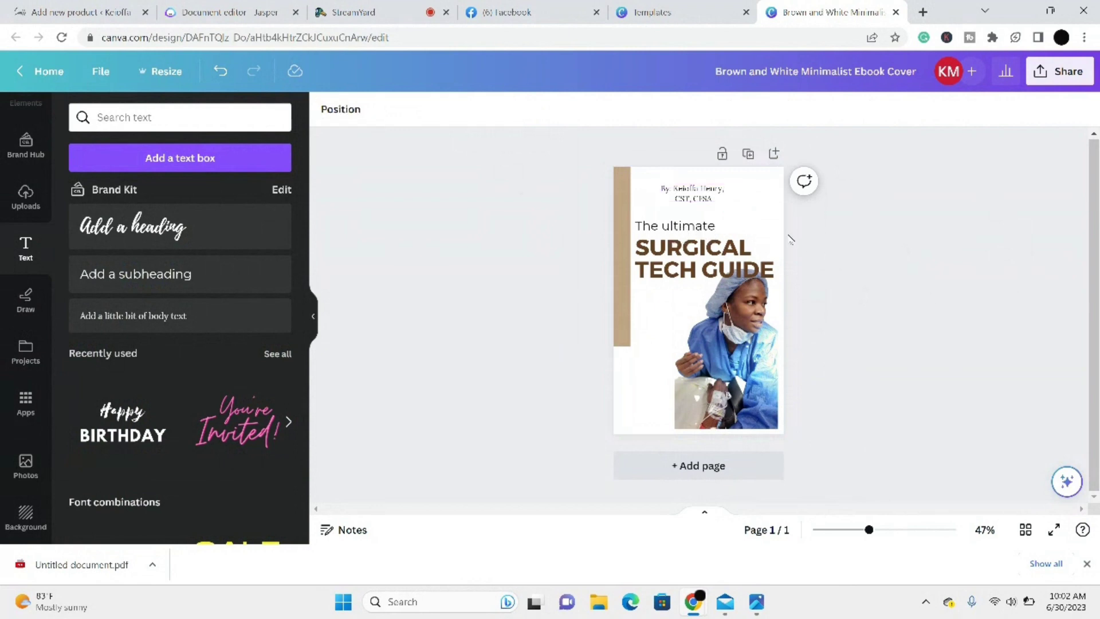
pyautogui.moveTo(694, 193); pyautogui.dragTo(701, 193)
pyautogui.click(928, 285)
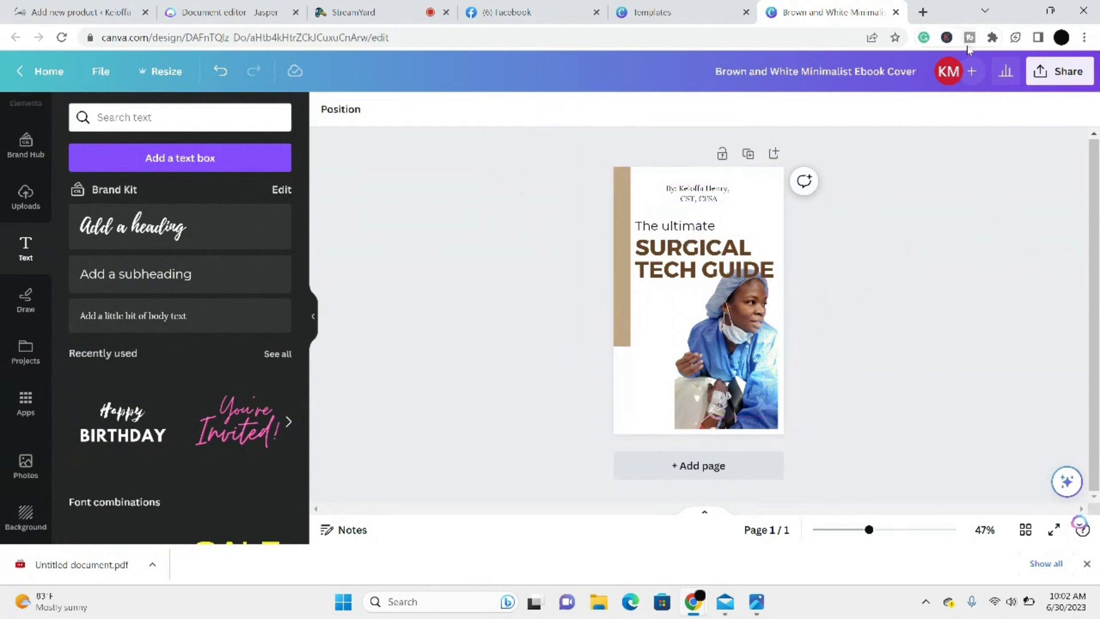
# Step: Download the finished cover design as a PNG at size 1, 512 × 800 px
pyautogui.click(1059, 72)
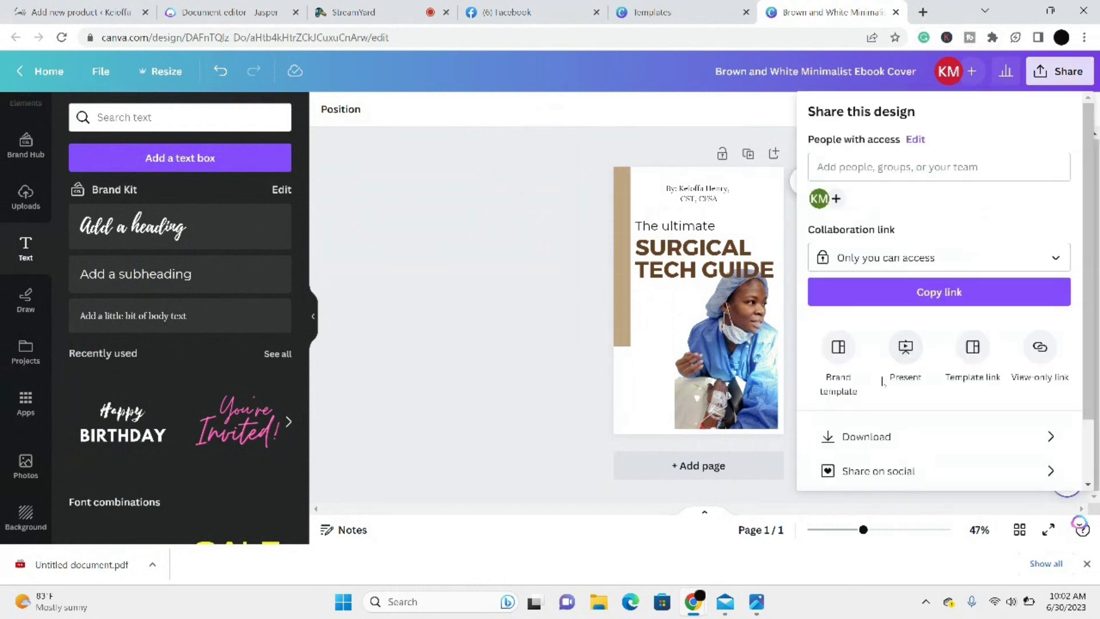
pyautogui.click(847, 437)
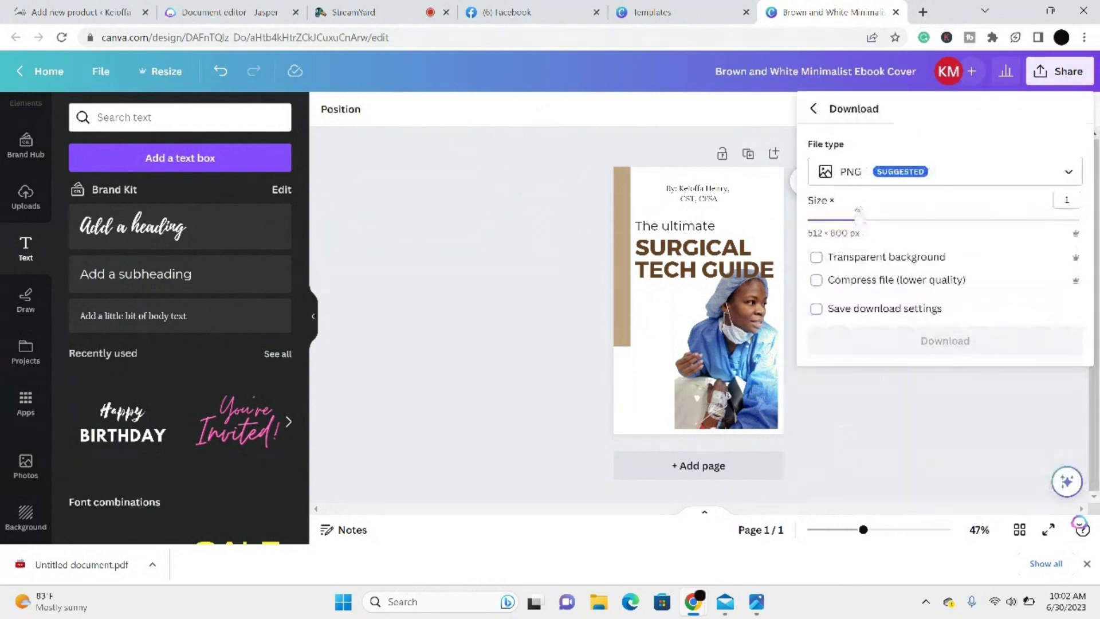
pyautogui.click(967, 182)
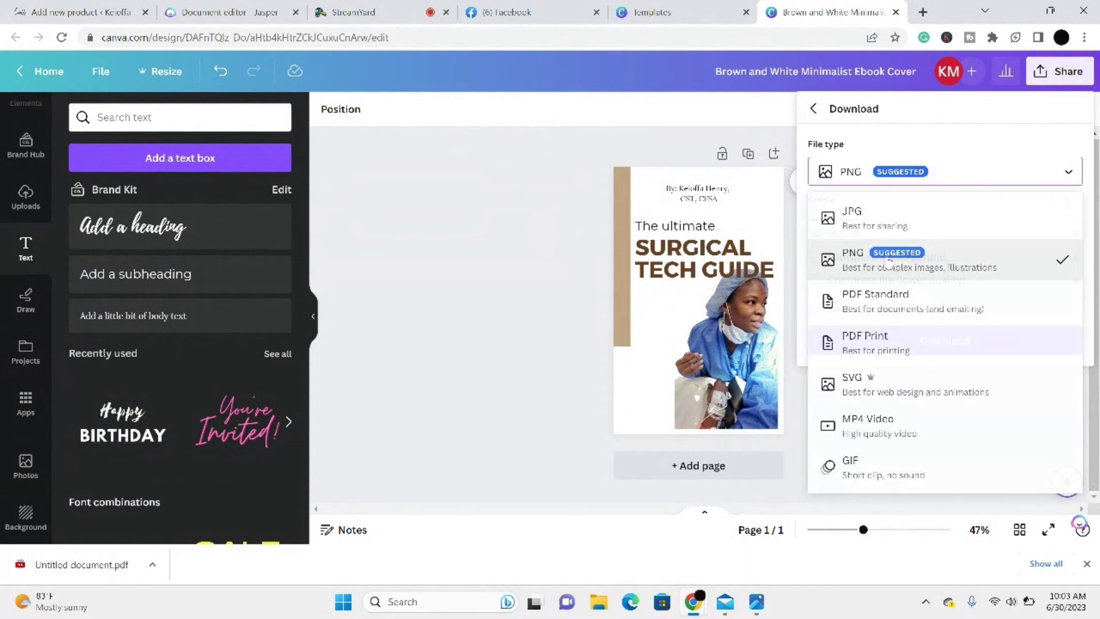
pyautogui.click(883, 342)
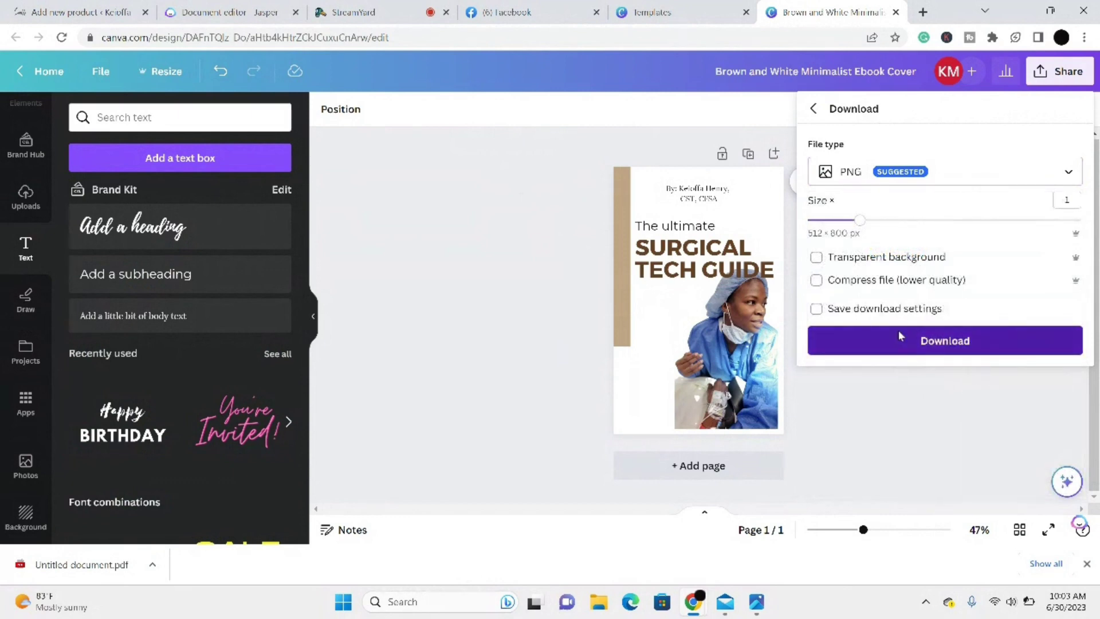
pyautogui.click(898, 332)
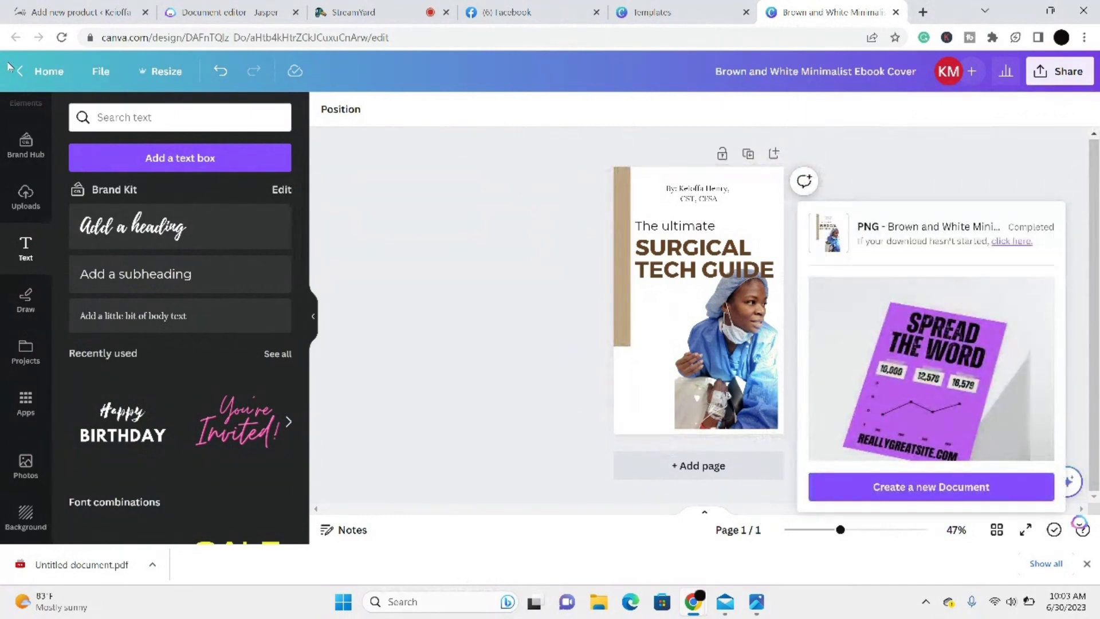
# Step: In the WordPress product editor, upload the downloaded cover PNG and set it as the Ebook's product image
pyautogui.click(80, 12)
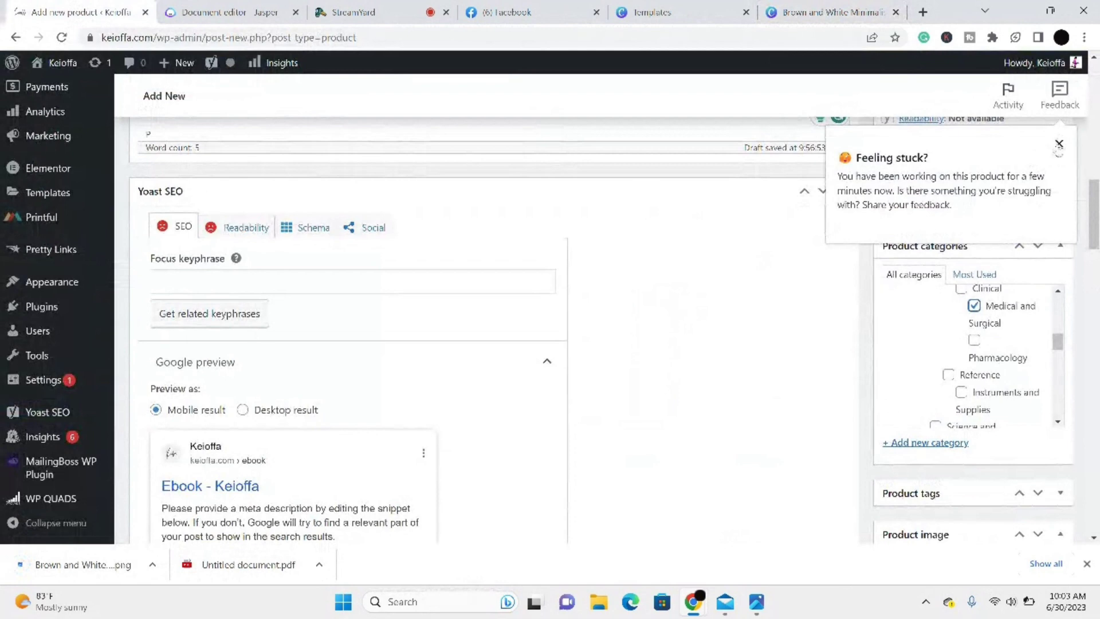
pyautogui.click(1059, 143)
pyautogui.scroll(-3, 1059, 144)
pyautogui.moveTo(1096, 245)
pyautogui.mouseDown()
pyautogui.moveTo(1097, 290)
pyautogui.moveTo(1098, 263)
pyautogui.mouseUp()
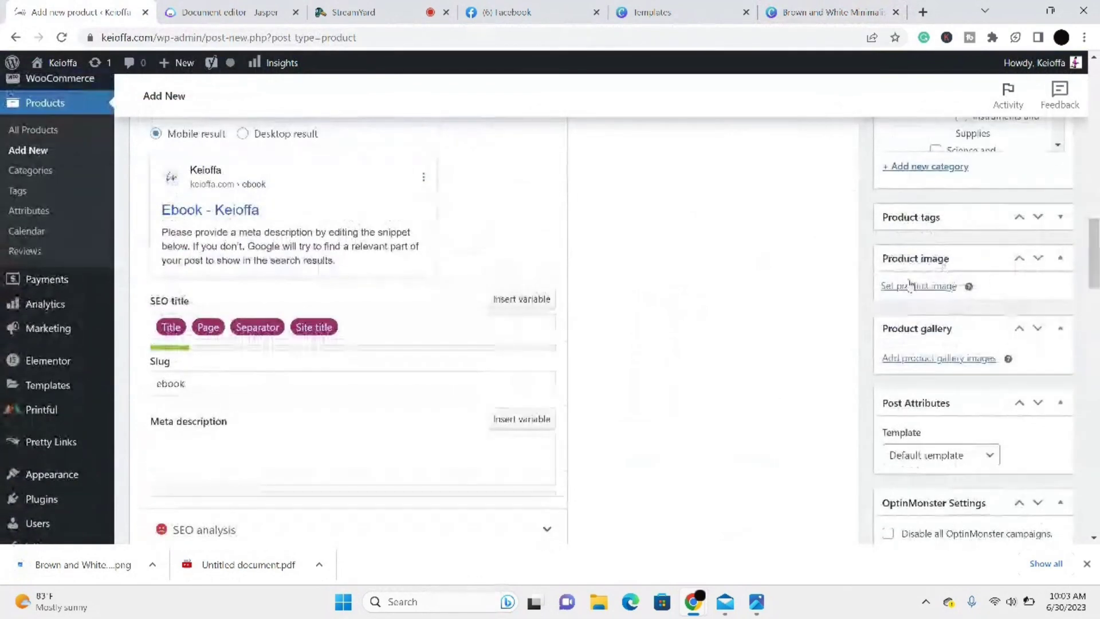
pyautogui.click(919, 286)
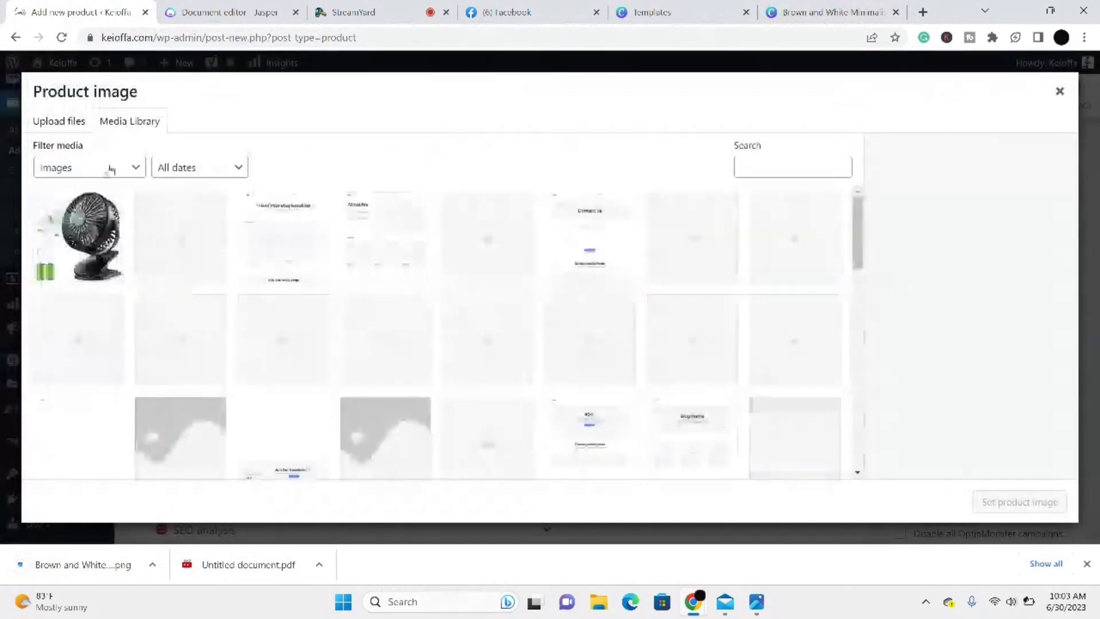
pyautogui.click(59, 119)
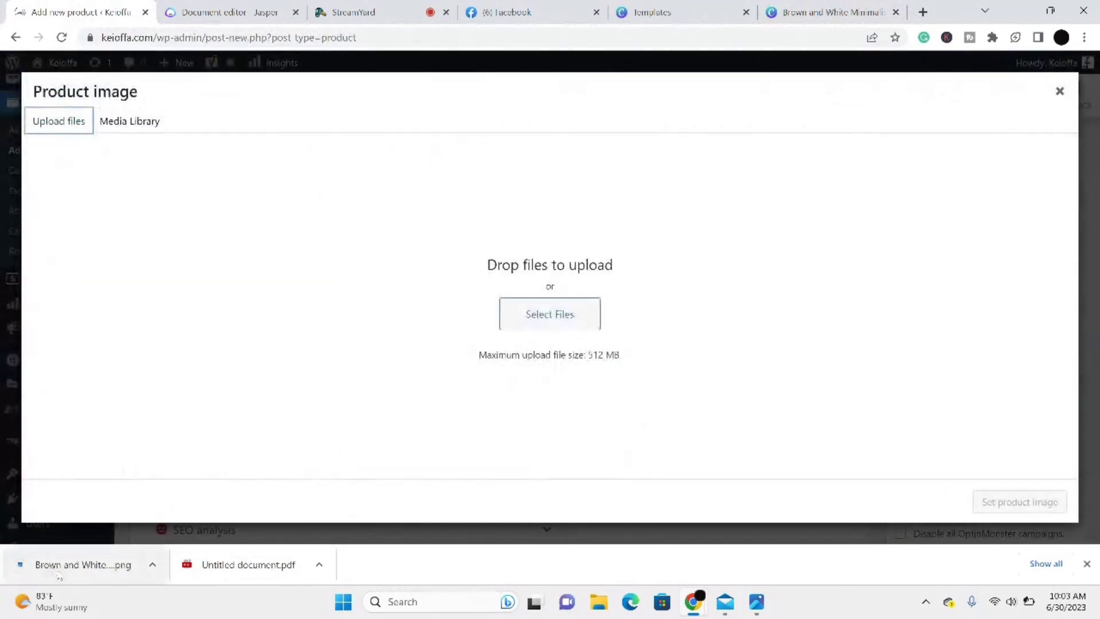
pyautogui.moveTo(80, 565); pyautogui.dragTo(562, 311)
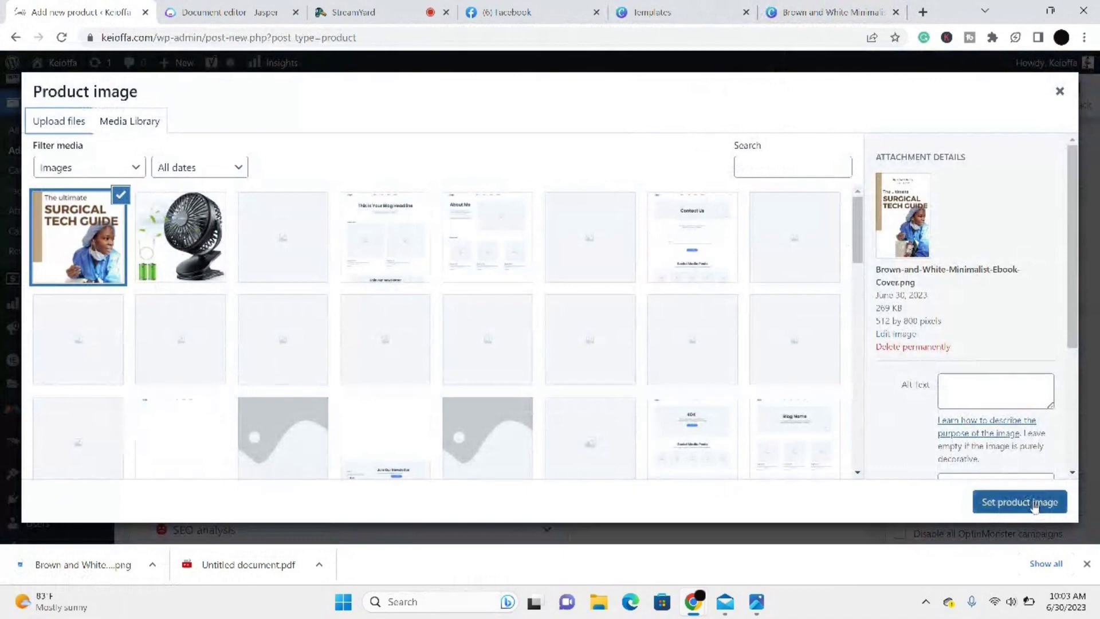
pyautogui.click(1036, 503)
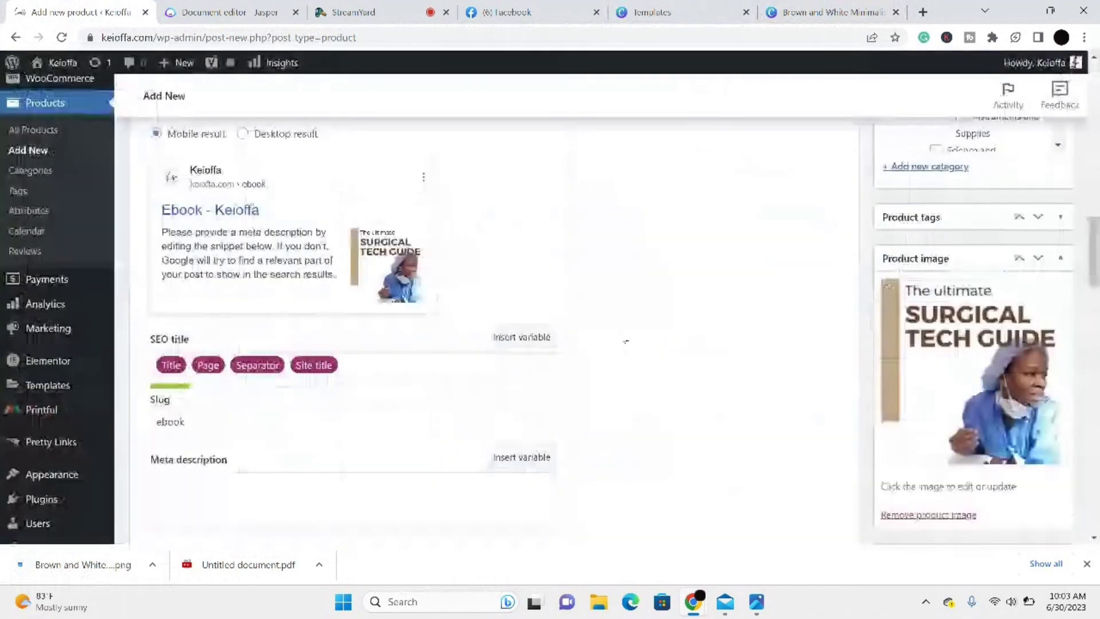
# Step: Preview the Ebook product page, check its cover, category and description, and close the preview
pyautogui.scroll(10, 626, 341)
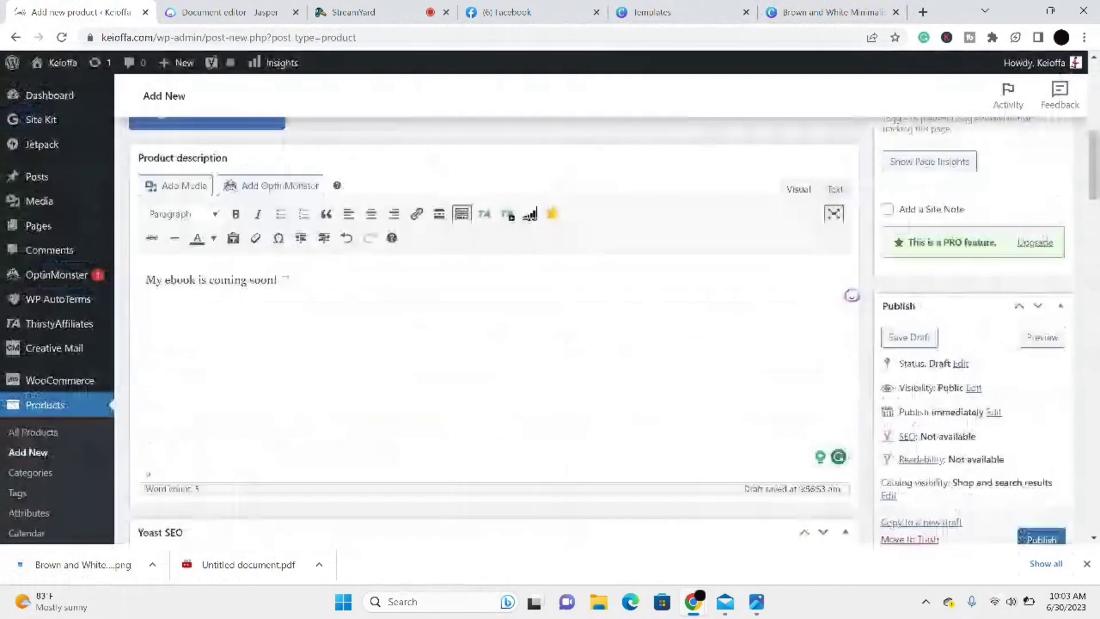
pyautogui.scroll(2, 493, 332)
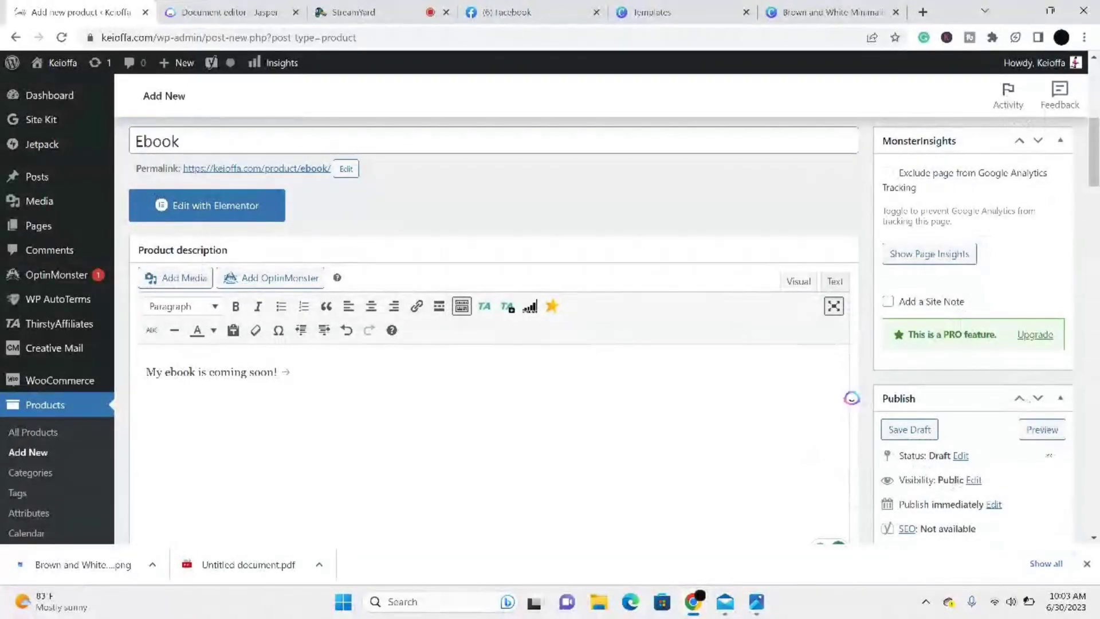
pyautogui.click(1042, 430)
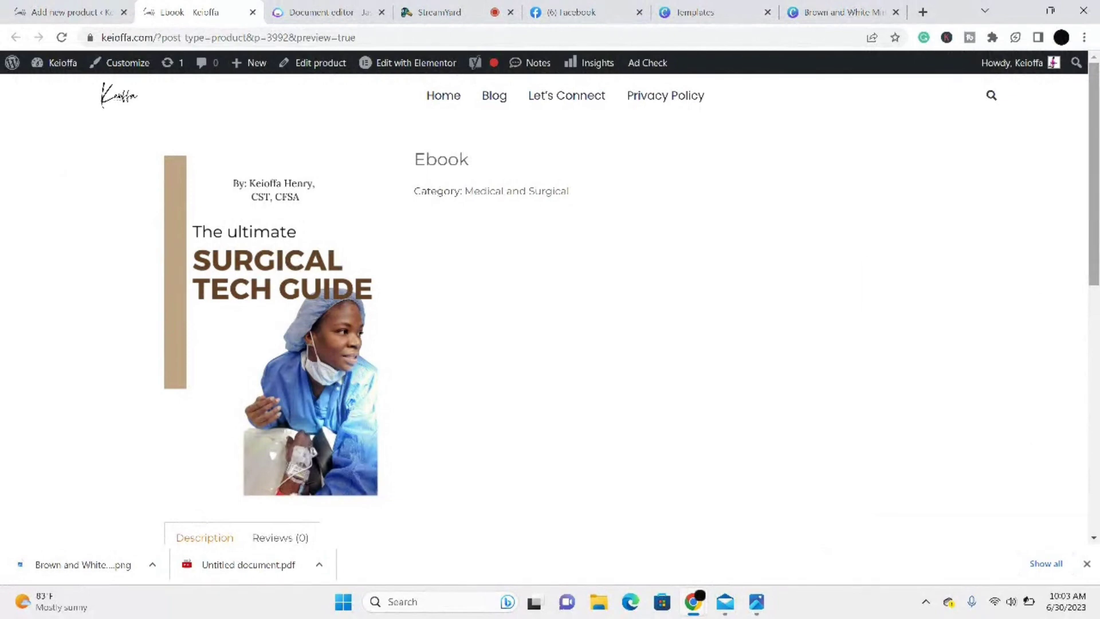
pyautogui.rightClick(1094, 251)
pyautogui.moveTo(1094, 206)
pyautogui.mouseDown()
pyautogui.moveTo(1094, 331)
pyautogui.moveTo(1096, 228)
pyautogui.mouseUp()
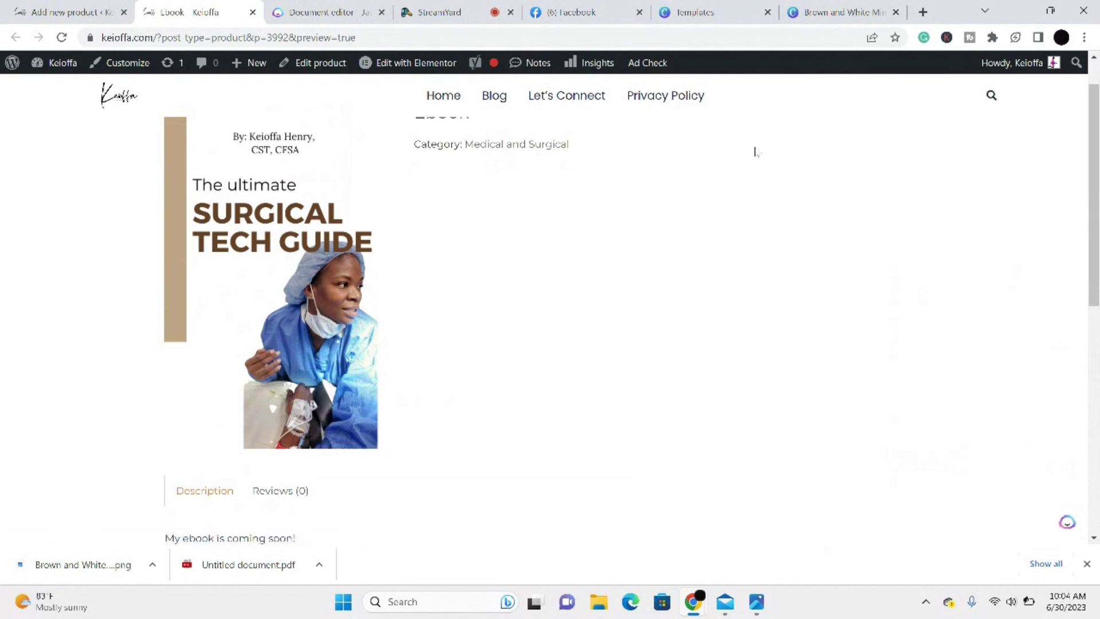
pyautogui.click(814, 14)
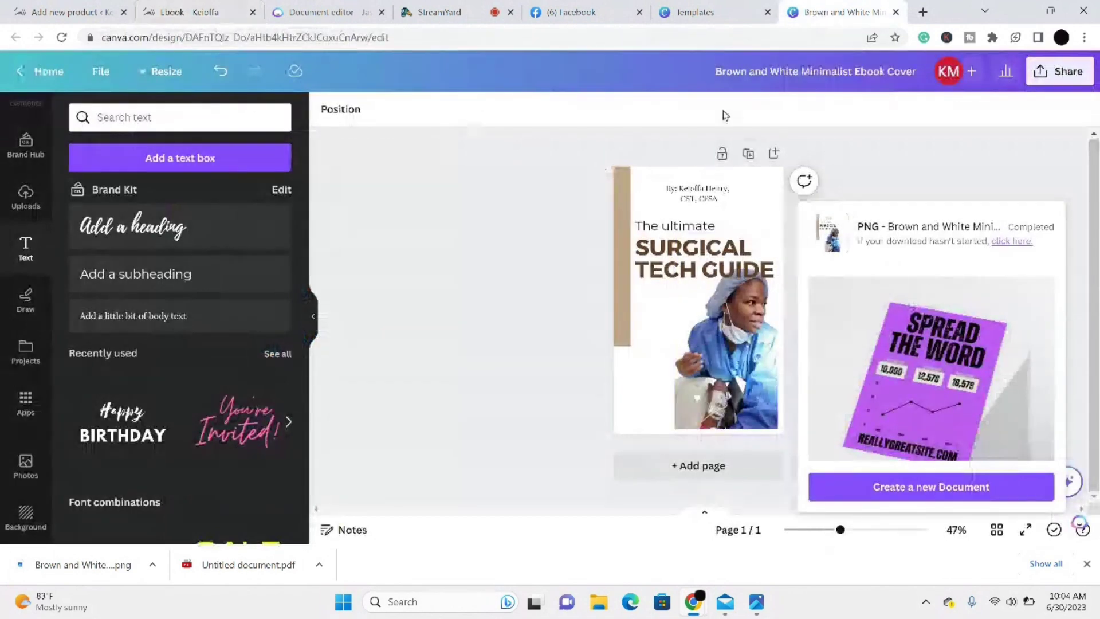
pyautogui.click(90, 13)
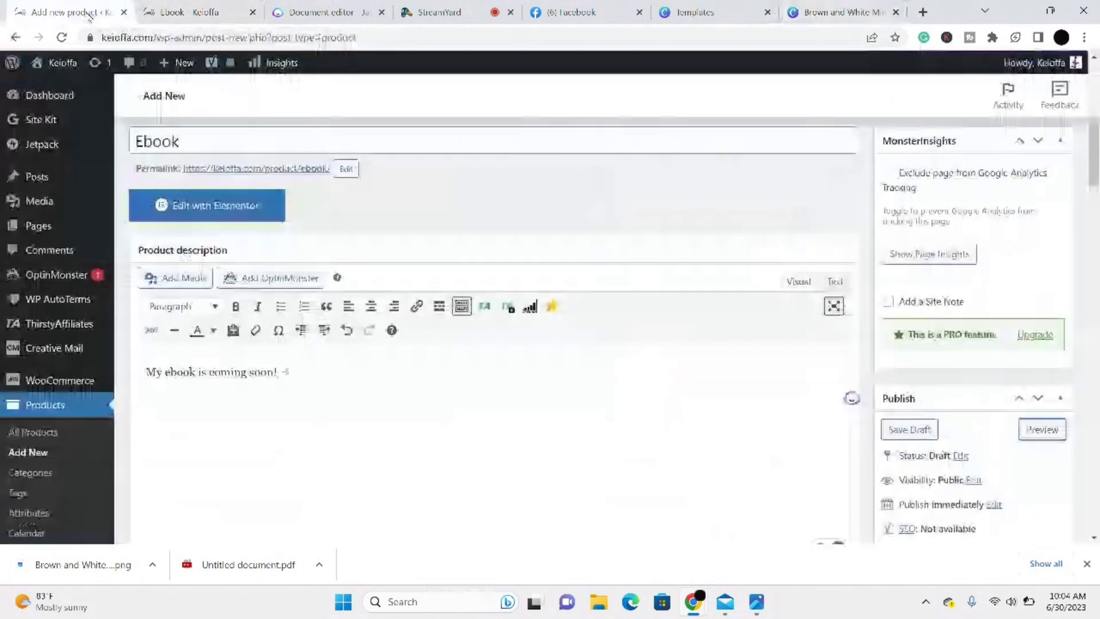
pyautogui.click(252, 12)
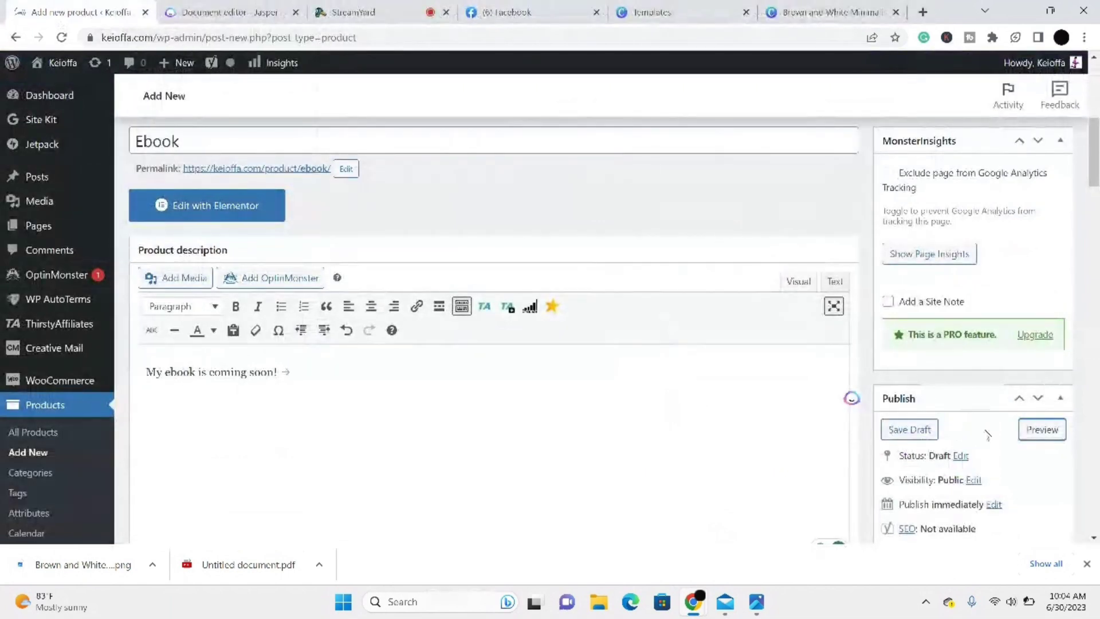
# Step: Preview the Ebook product again, view its cover image enlarged, and close the preview
pyautogui.click(1042, 431)
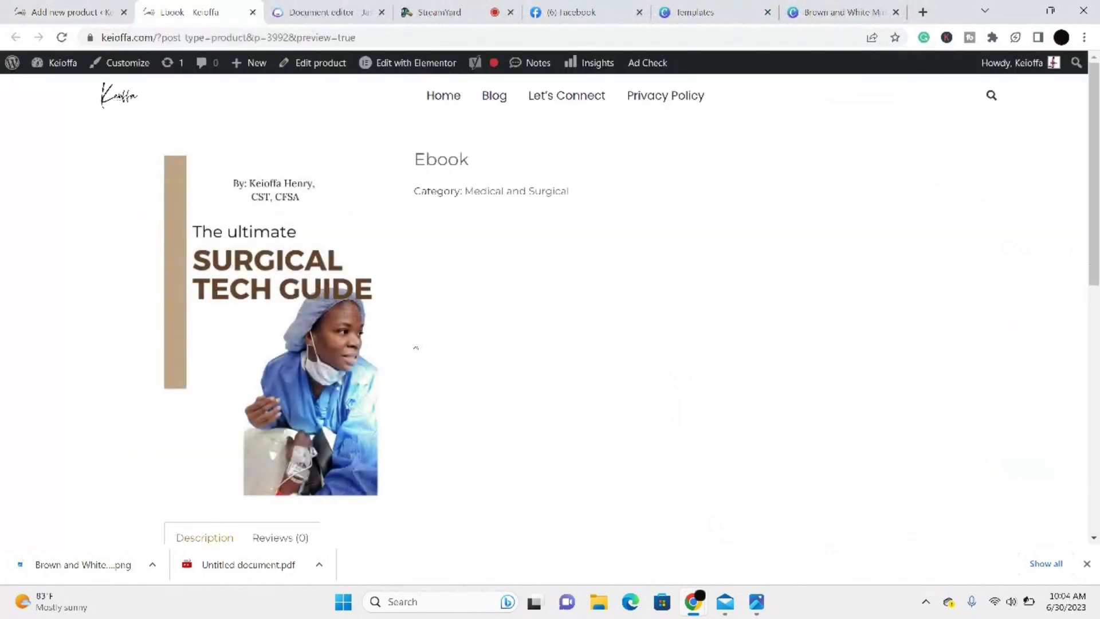
pyautogui.click(311, 336)
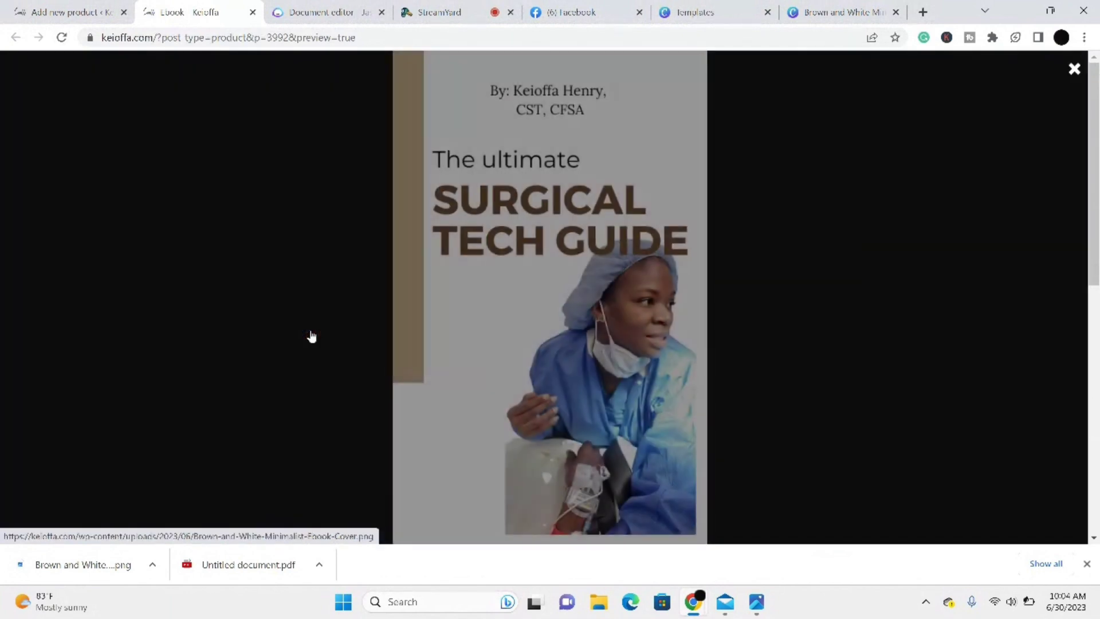
pyautogui.click(252, 12)
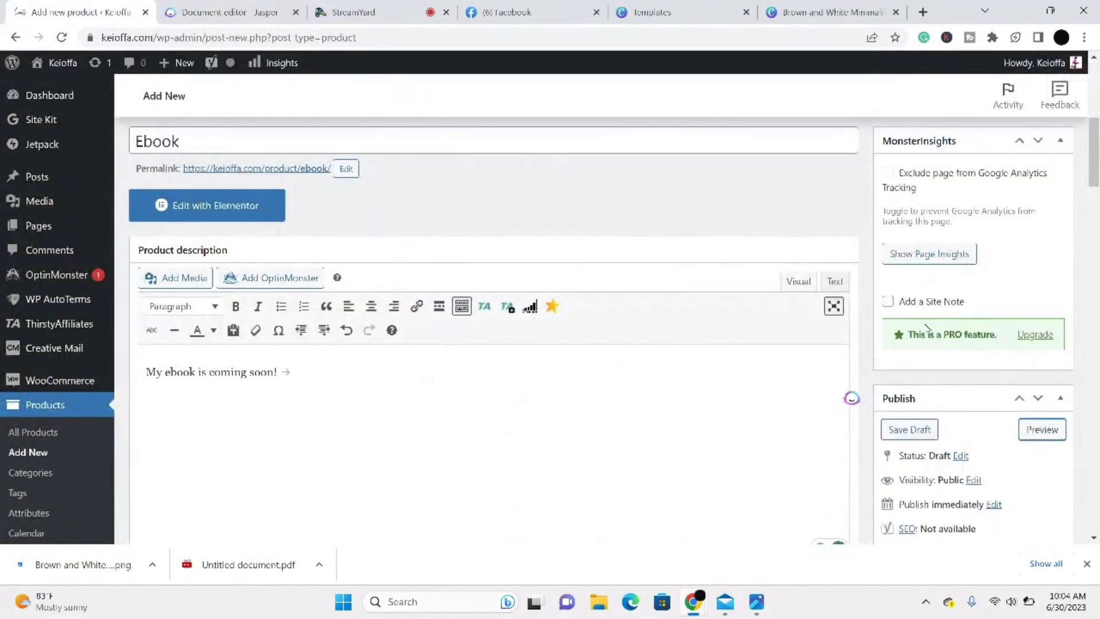
# Step: Review the Ebook's product data, including its price and downloadable file settings, and publish the product
pyautogui.scroll(-2, 851, 397)
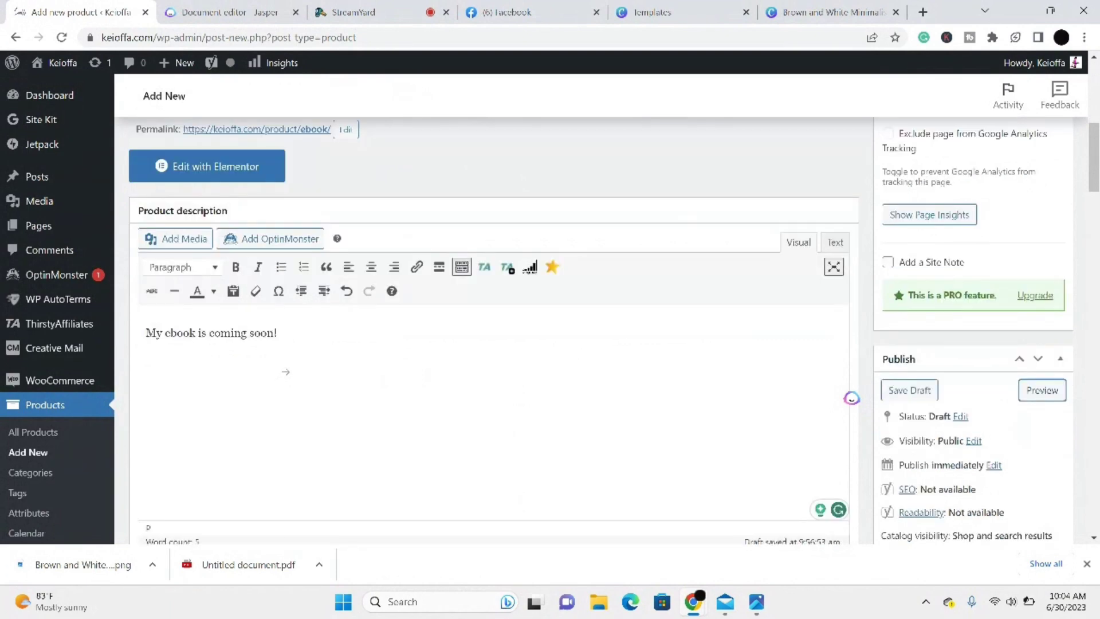
pyautogui.scroll(-3, 852, 397)
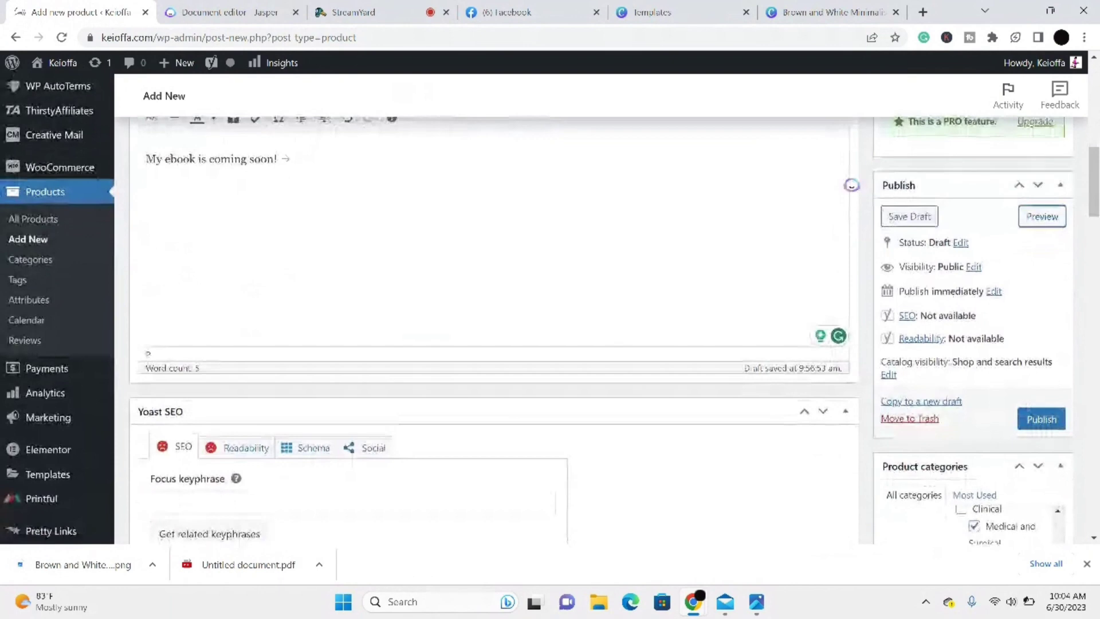
pyautogui.scroll(-15, 493, 321)
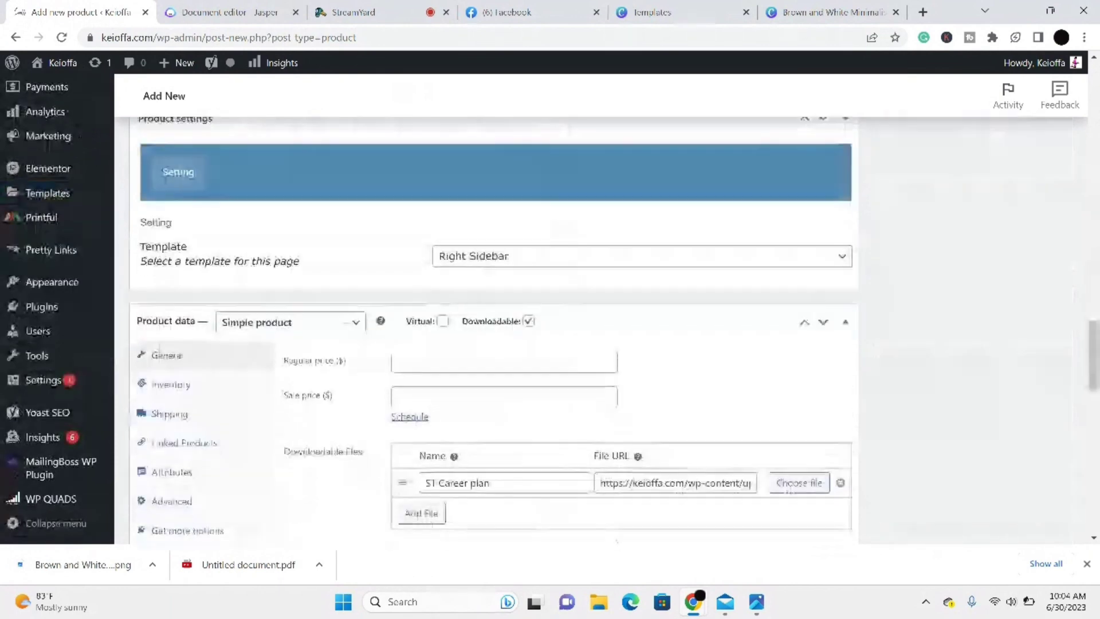
pyautogui.scroll(-3, 493, 321)
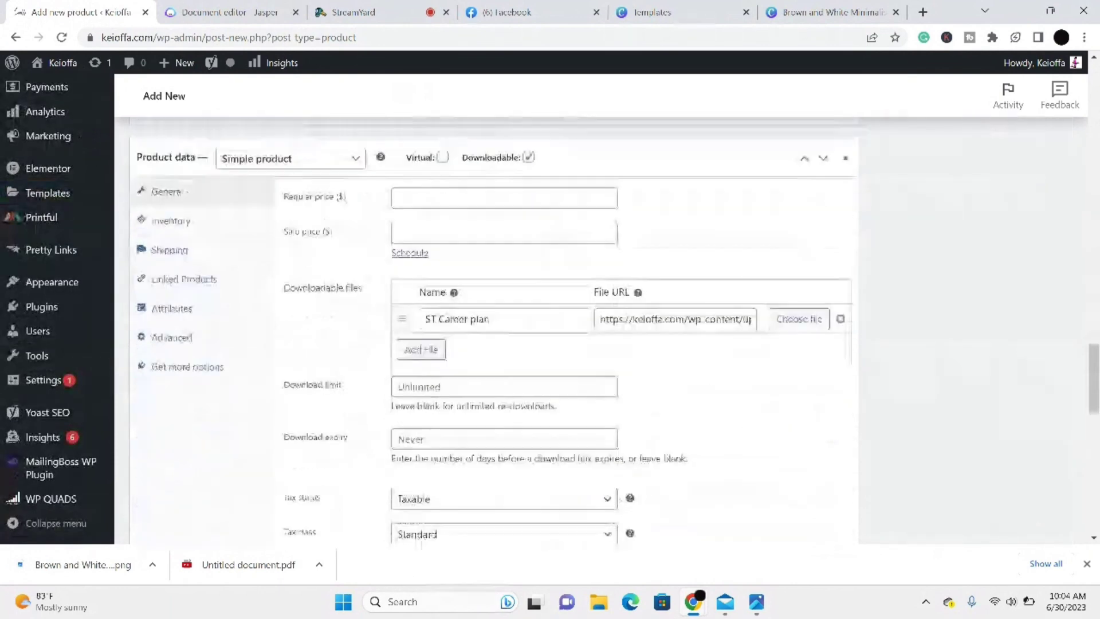
pyautogui.scroll(-3, 493, 321)
pyautogui.scroll(1, 492, 321)
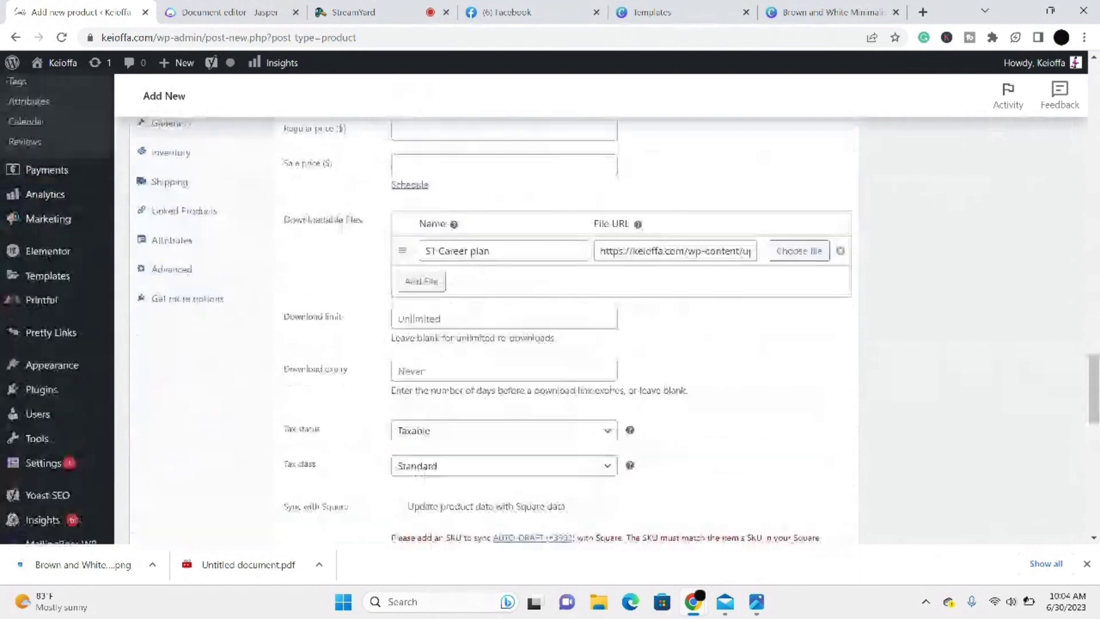
pyautogui.scroll(15, 493, 321)
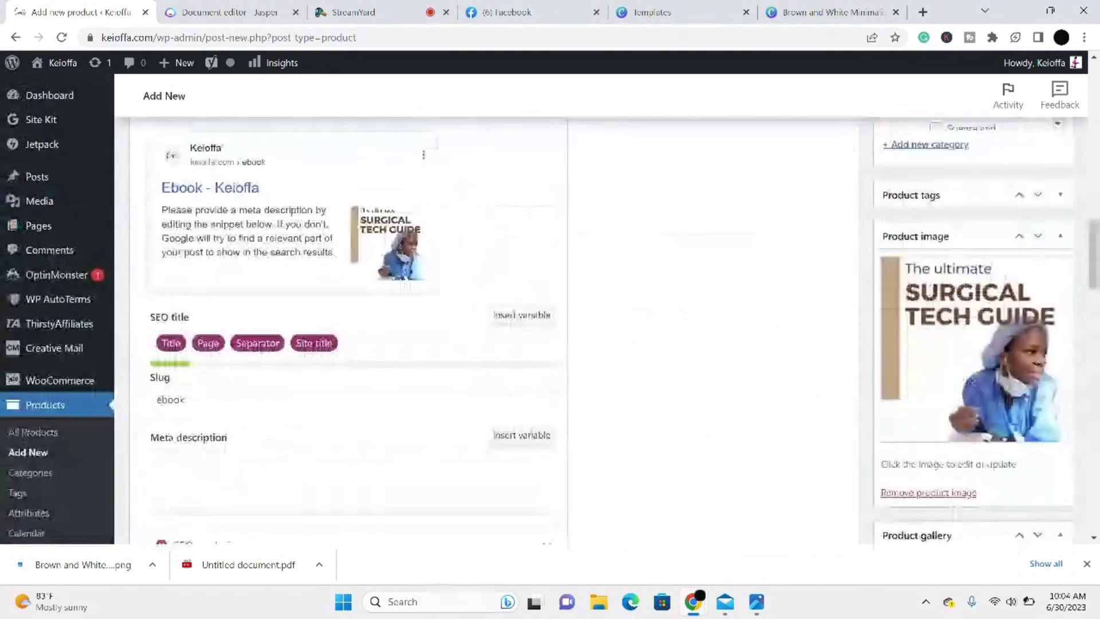
pyautogui.scroll(6, 493, 321)
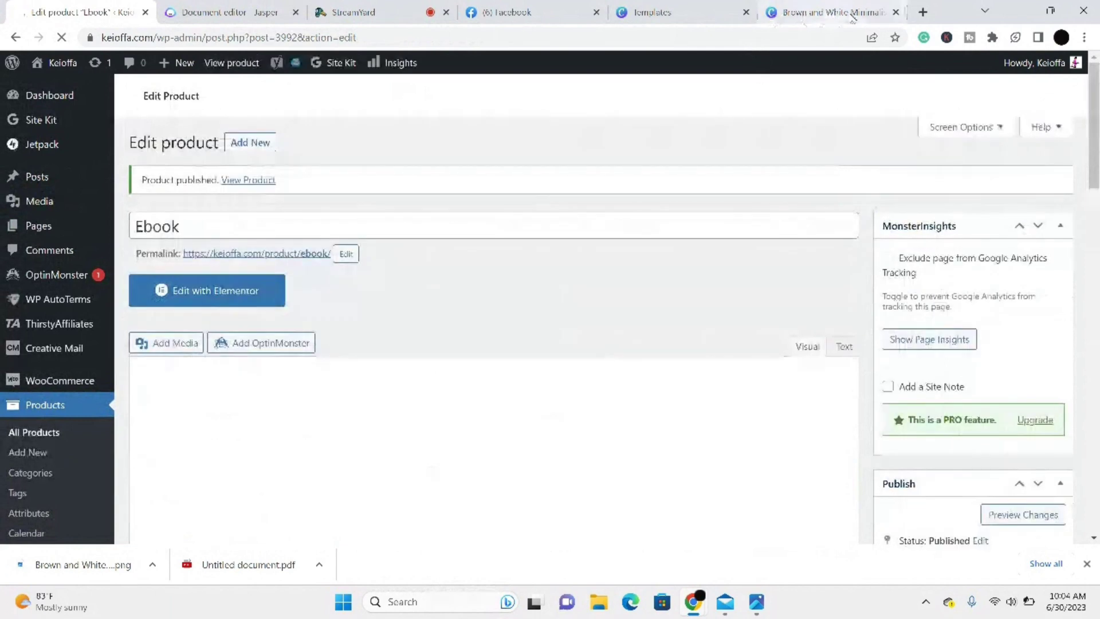
# Step: Close both Canva tabs and open the live Ebook product page from keioffa.com/shop in a new tab
pyautogui.click(895, 12)
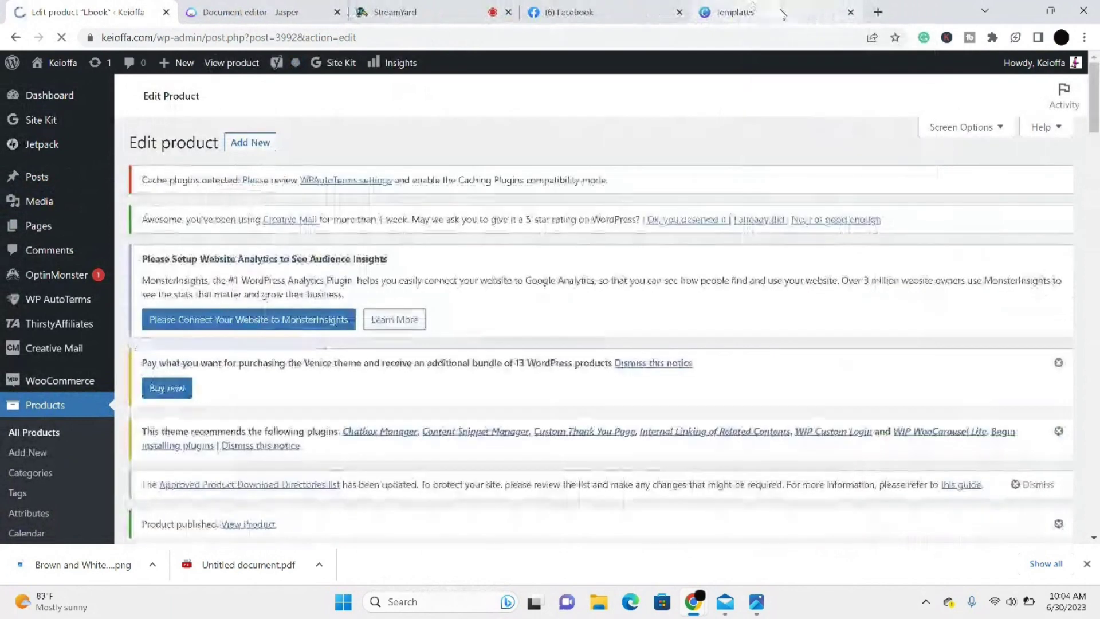
pyautogui.click(851, 12)
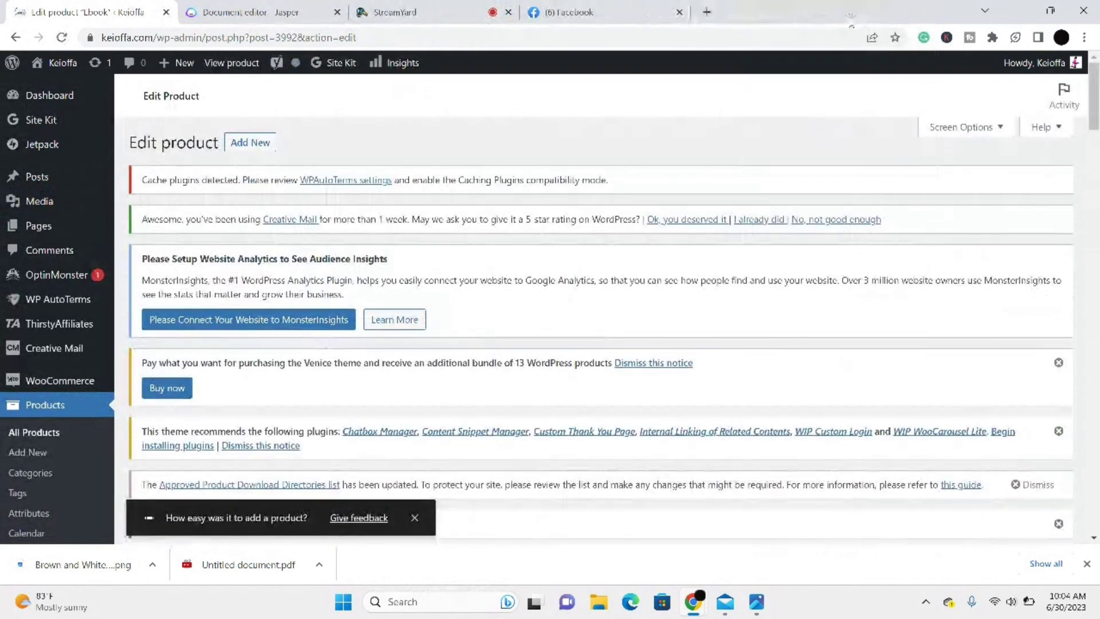
pyautogui.click(716, 8)
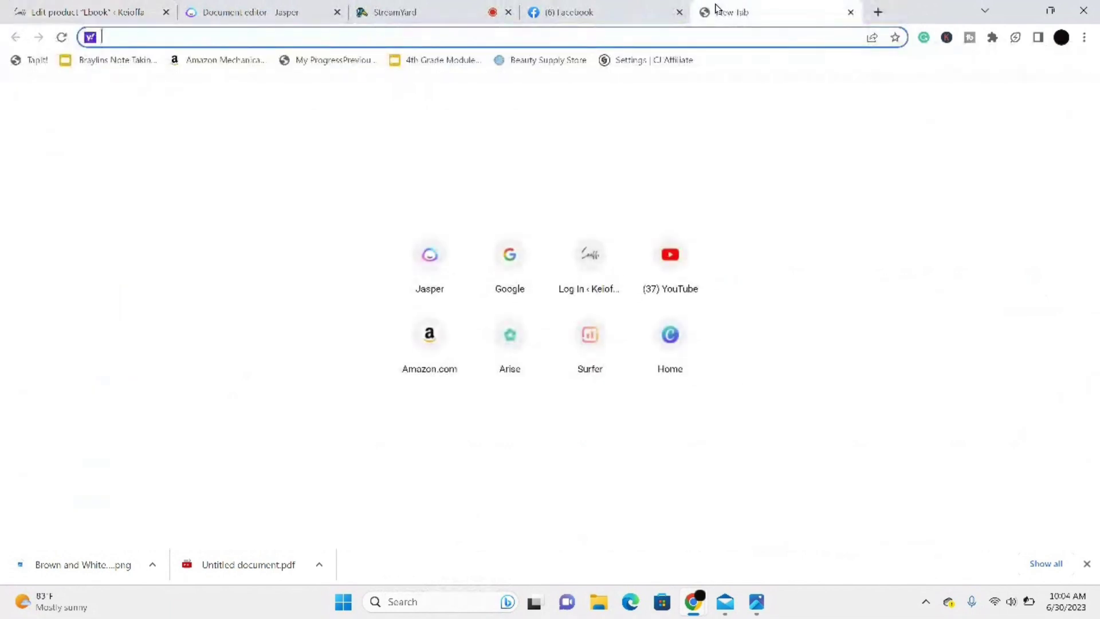
pyautogui.write('keioffa.com')
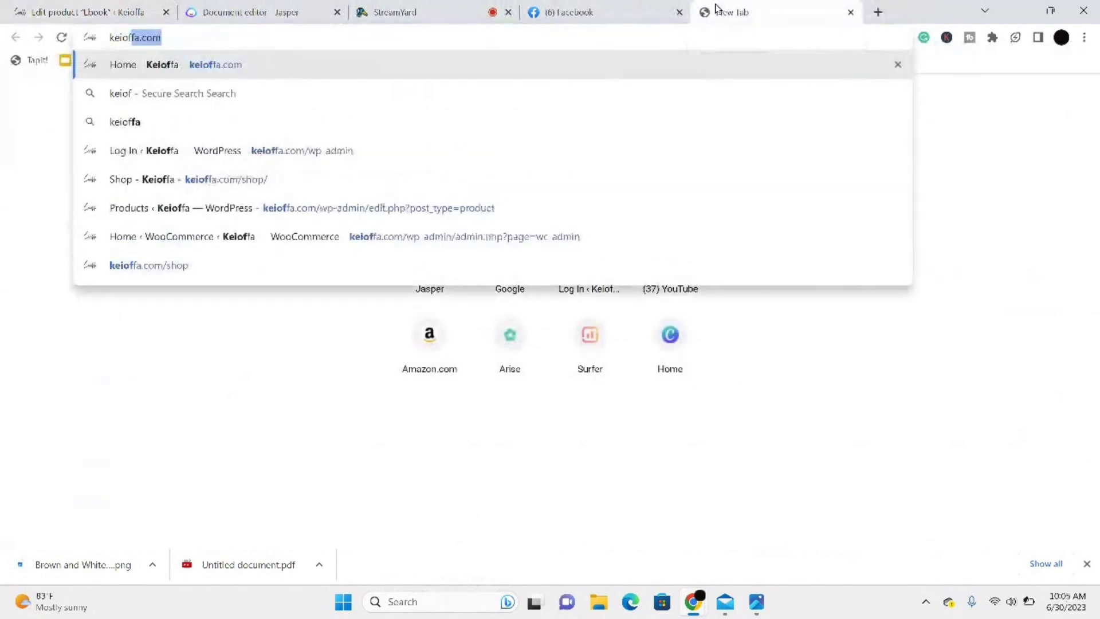
pyautogui.click(225, 180)
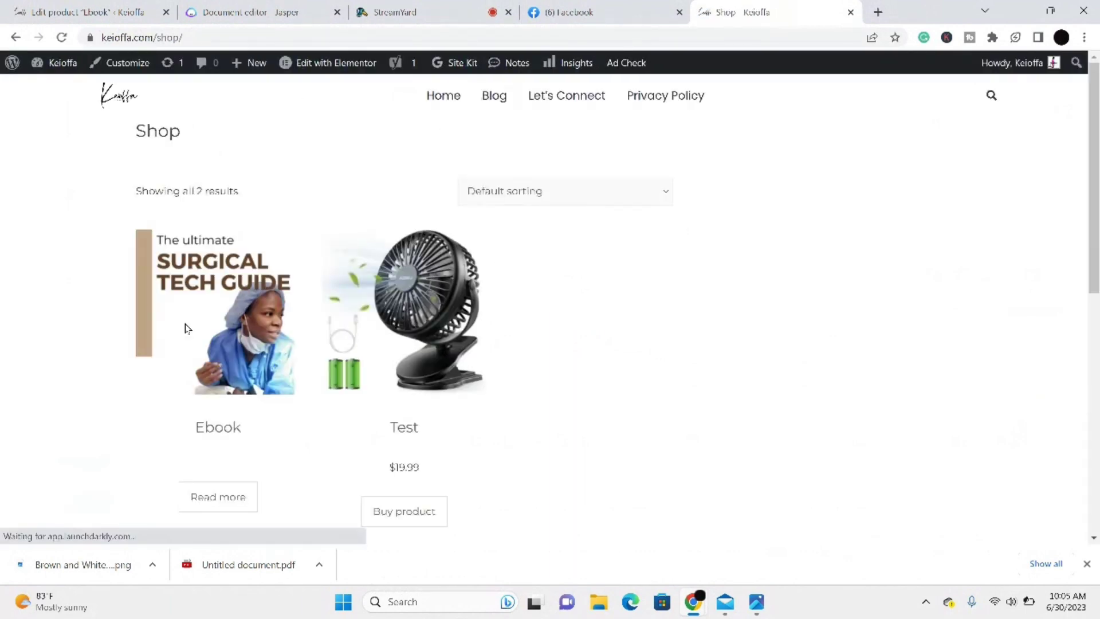
pyautogui.click(229, 494)
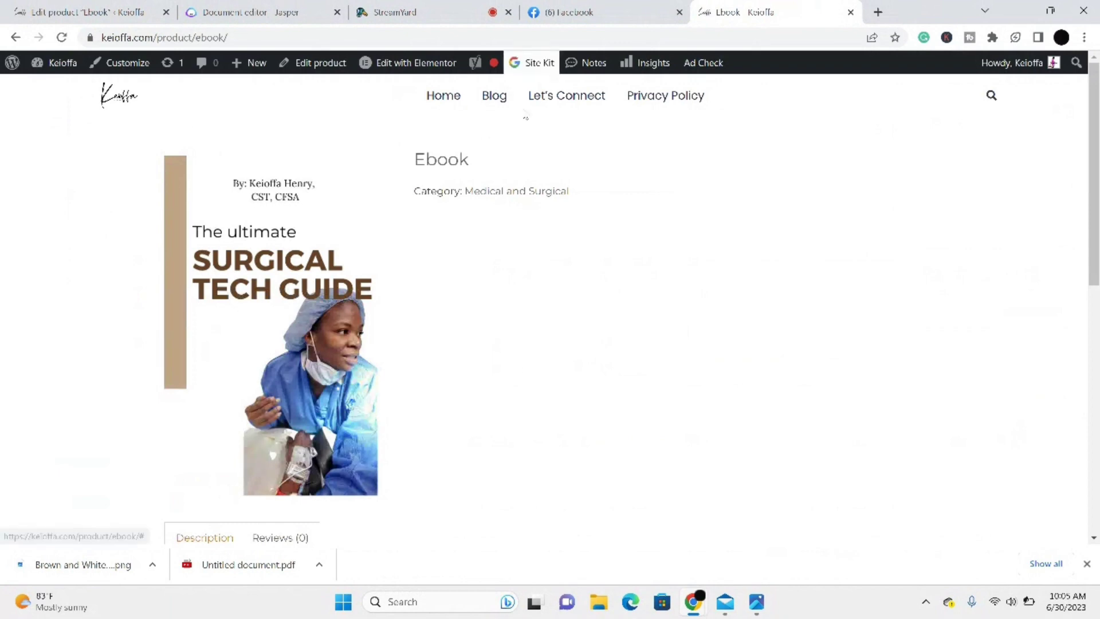
# Step: Return to the Ebook product editor and set the product's regular price to 19.99
pyautogui.click(79, 13)
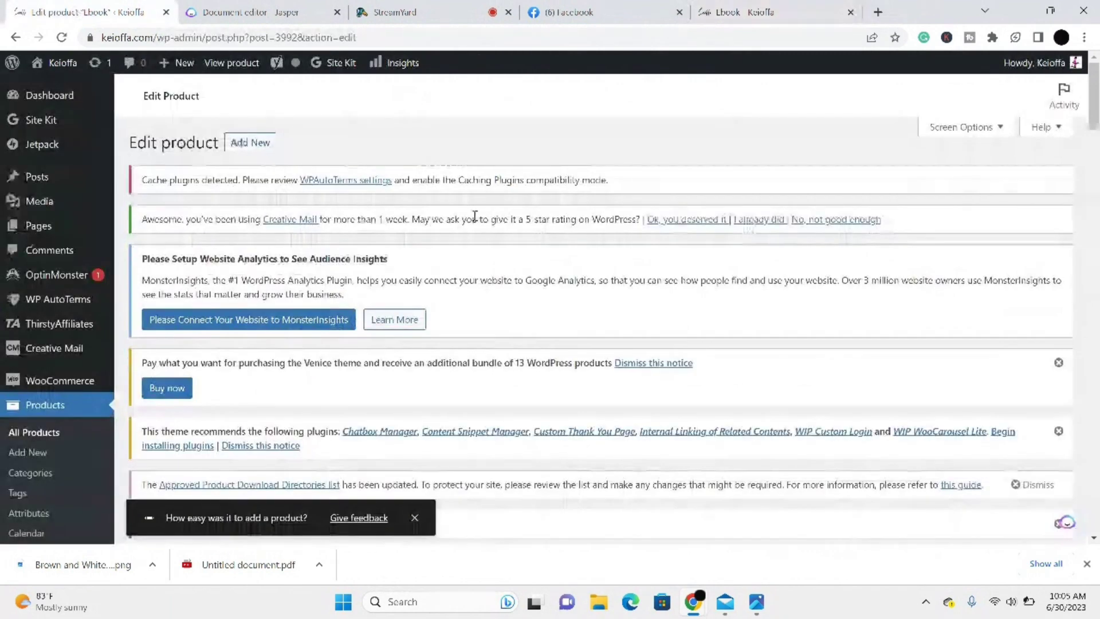
pyautogui.scroll(-5, 475, 216)
pyautogui.click(172, 440)
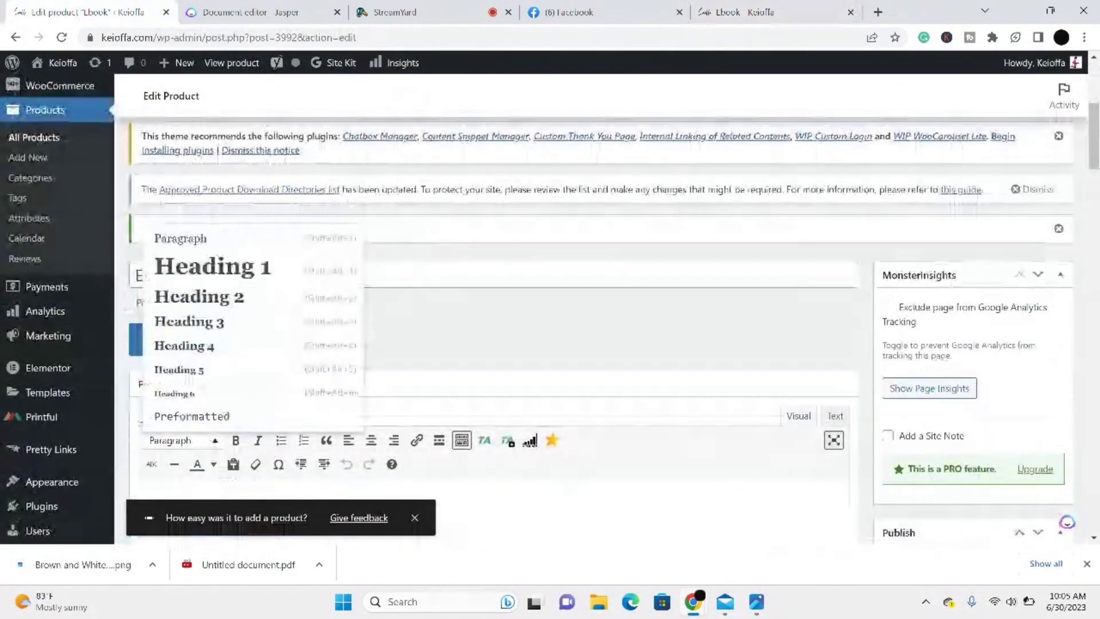
pyautogui.click(417, 440)
pyautogui.scroll(-4, 417, 440)
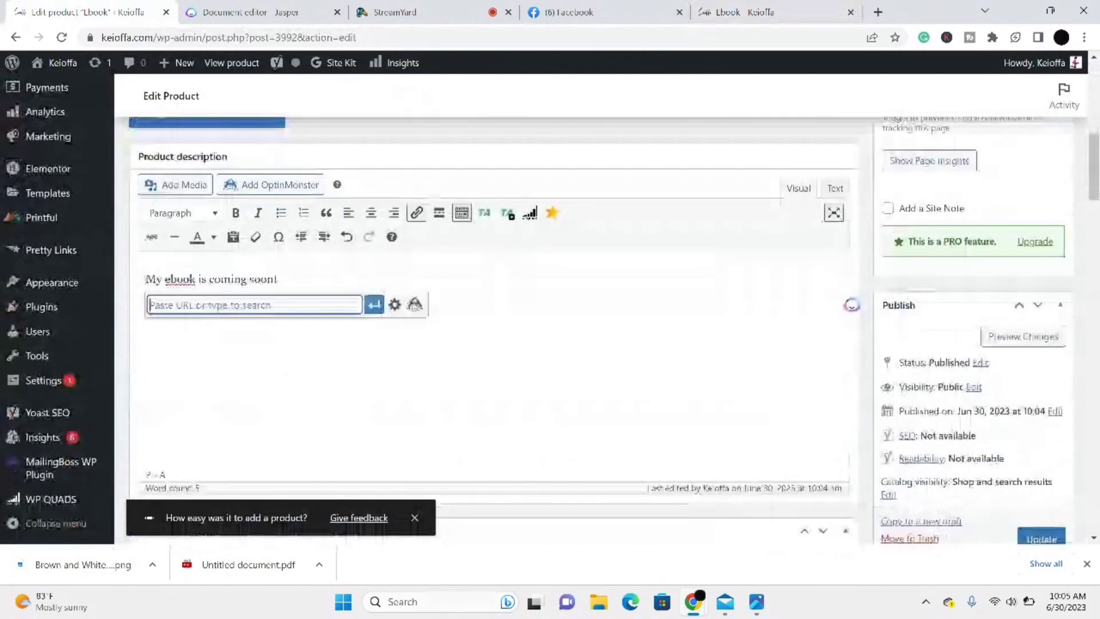
pyautogui.scroll(-15, 851, 304)
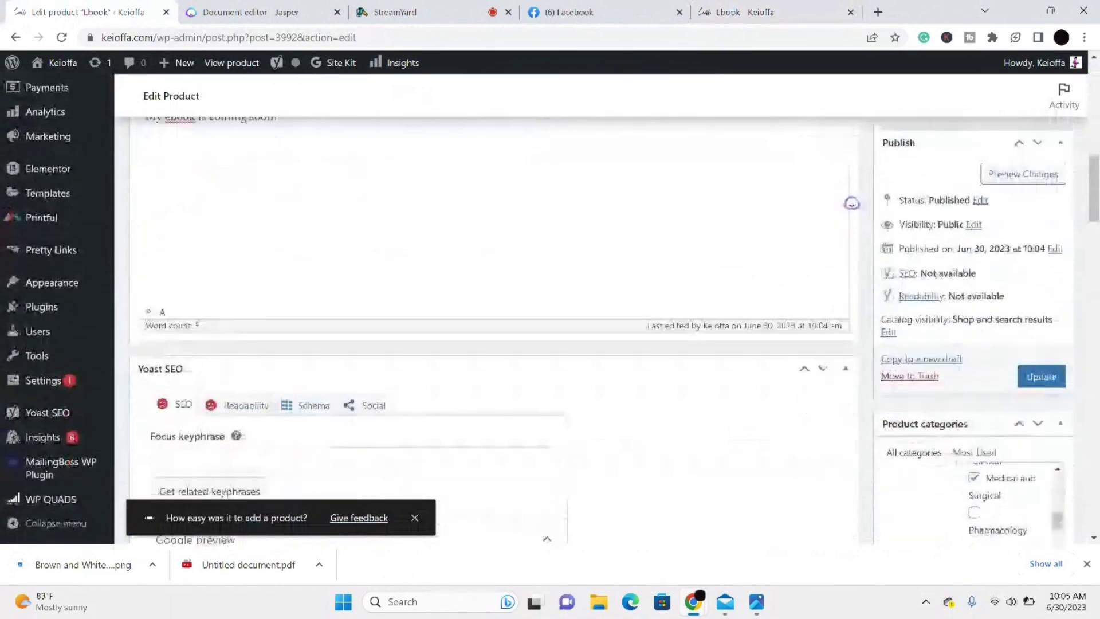
pyautogui.scroll(-12, 852, 304)
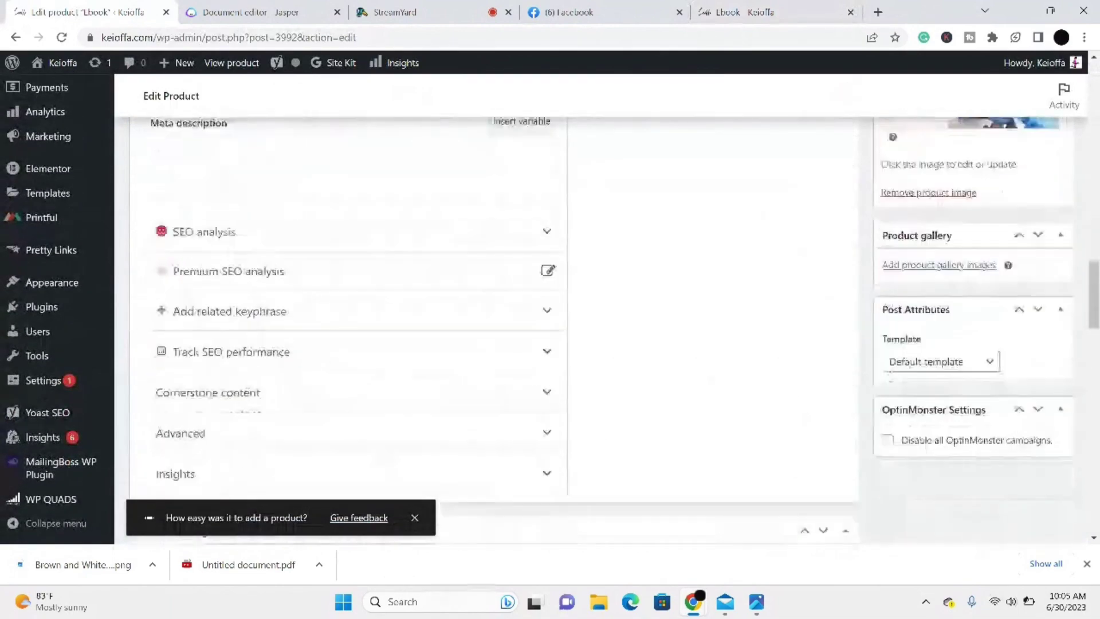
pyautogui.scroll(-4, 494, 330)
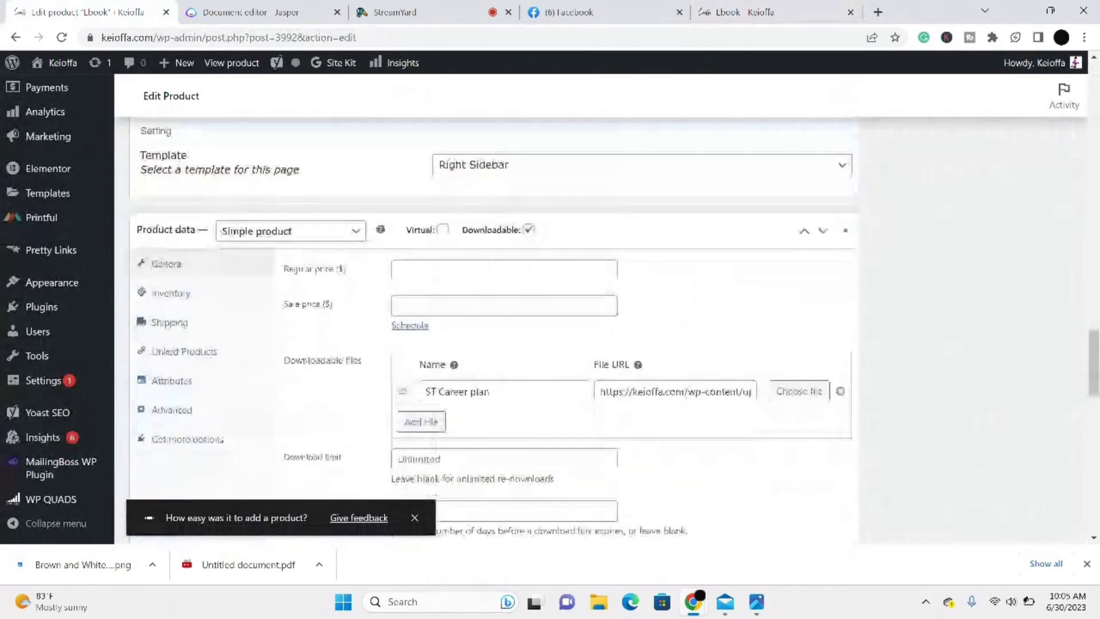
pyautogui.click(487, 270)
pyautogui.click(487, 303)
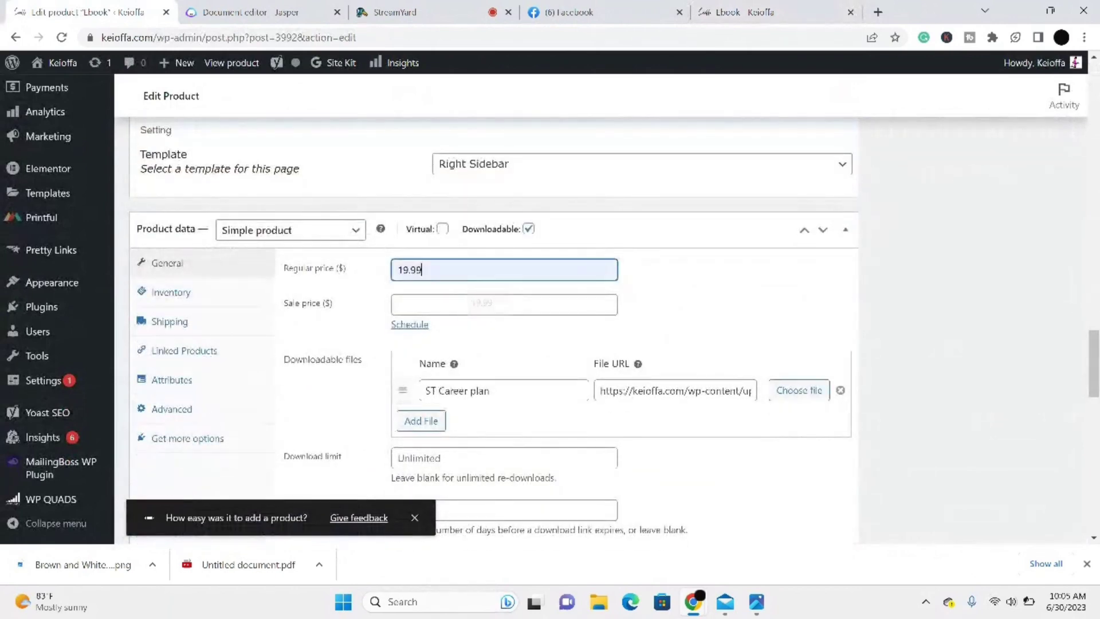
# Step: Review the remaining product settings and update the published Ebook product
pyautogui.scroll(-3, 493, 333)
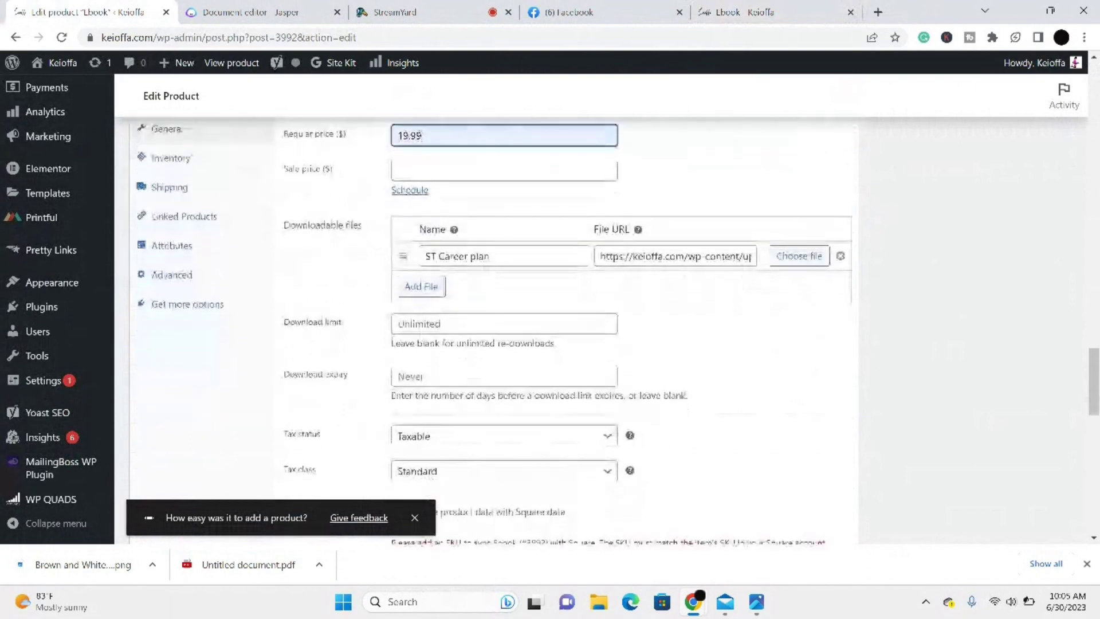
pyautogui.scroll(-10, 493, 332)
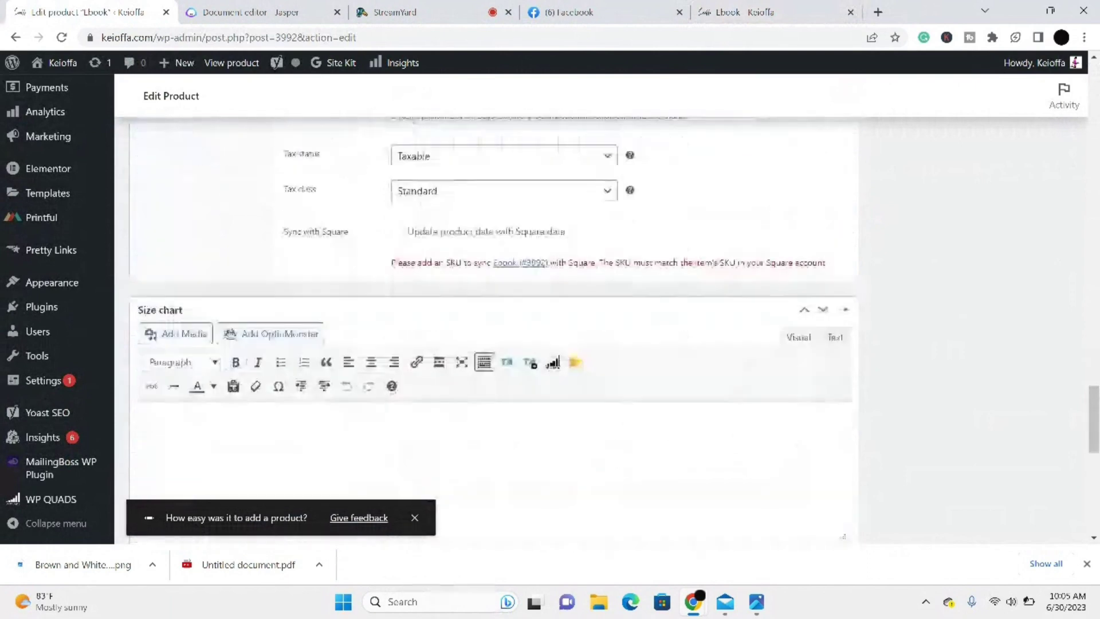
pyautogui.scroll(15, 493, 333)
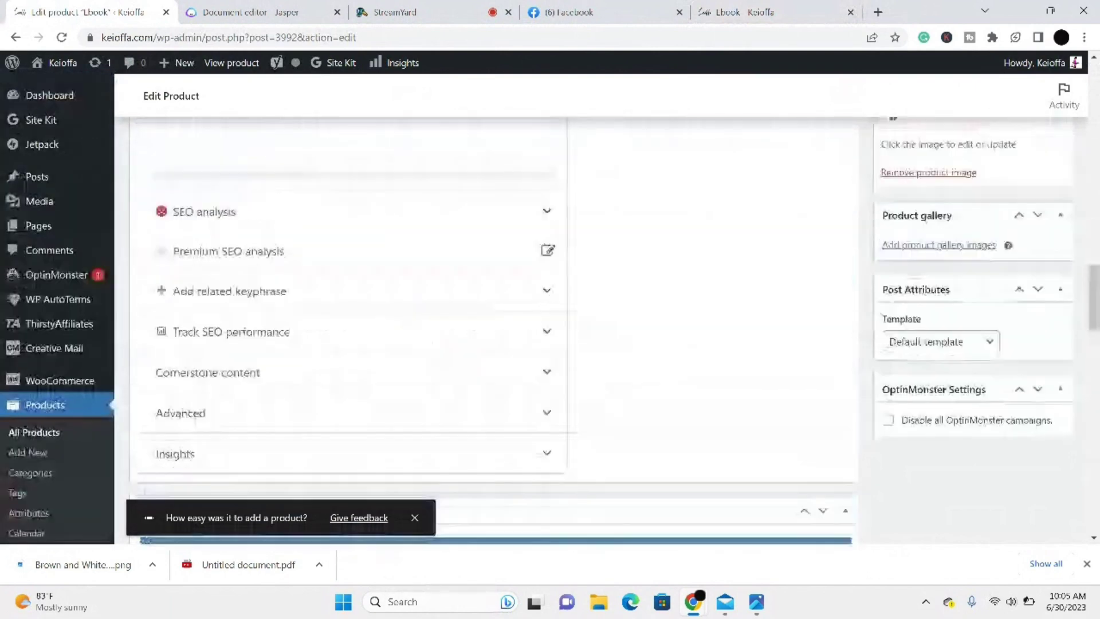
pyautogui.scroll(10, 493, 333)
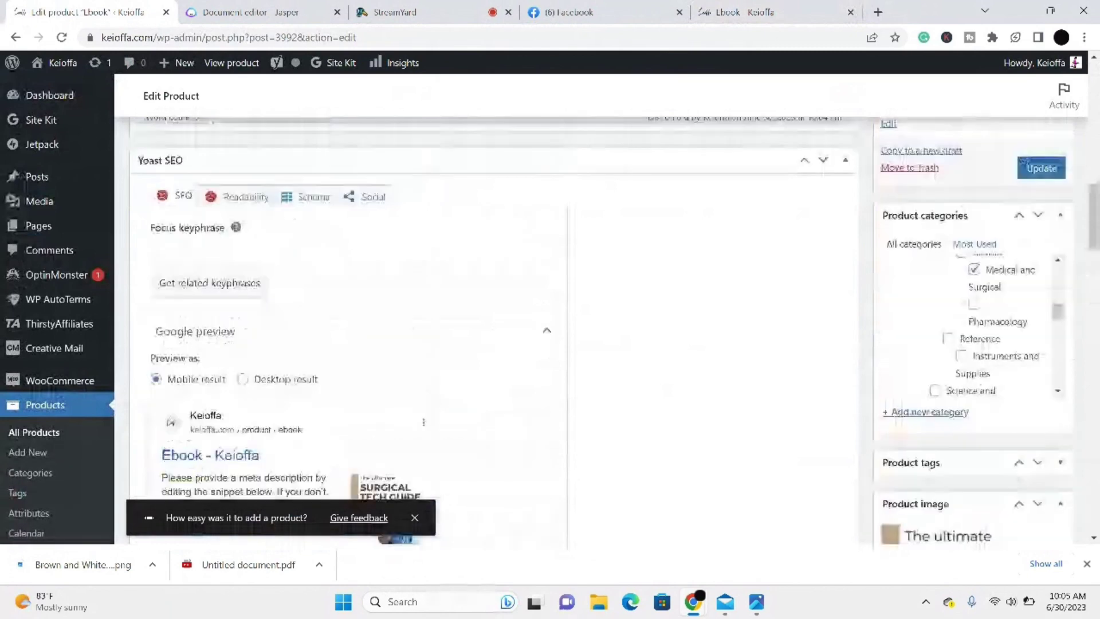
pyautogui.click(1042, 262)
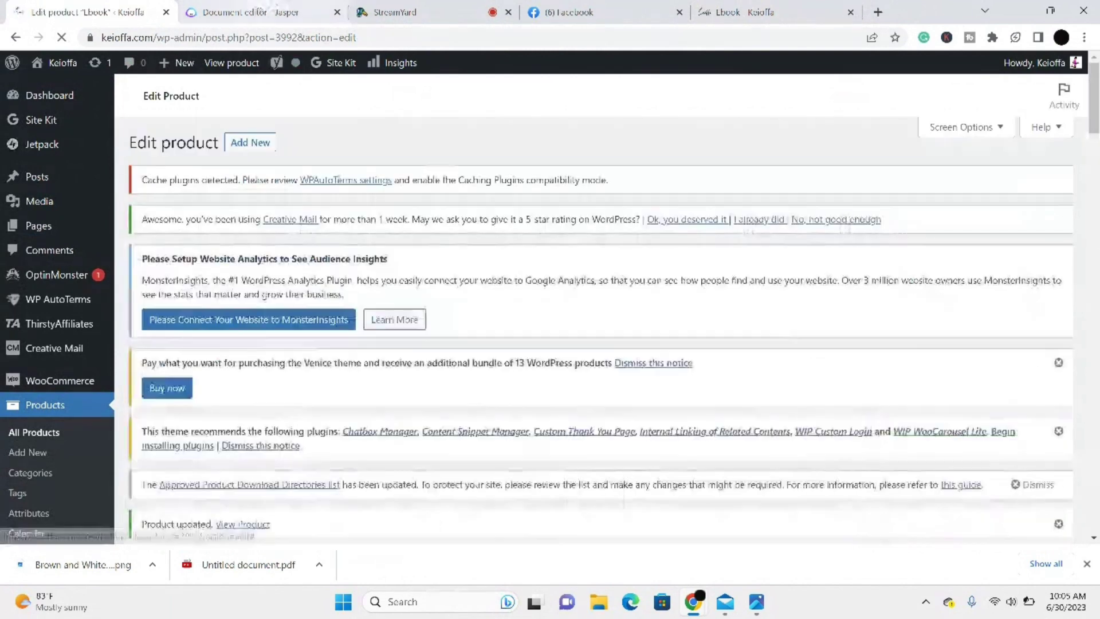
# Step: Add the Ebook to the cart from its live product page, view the cart, and close the live site
pyautogui.click(747, 13)
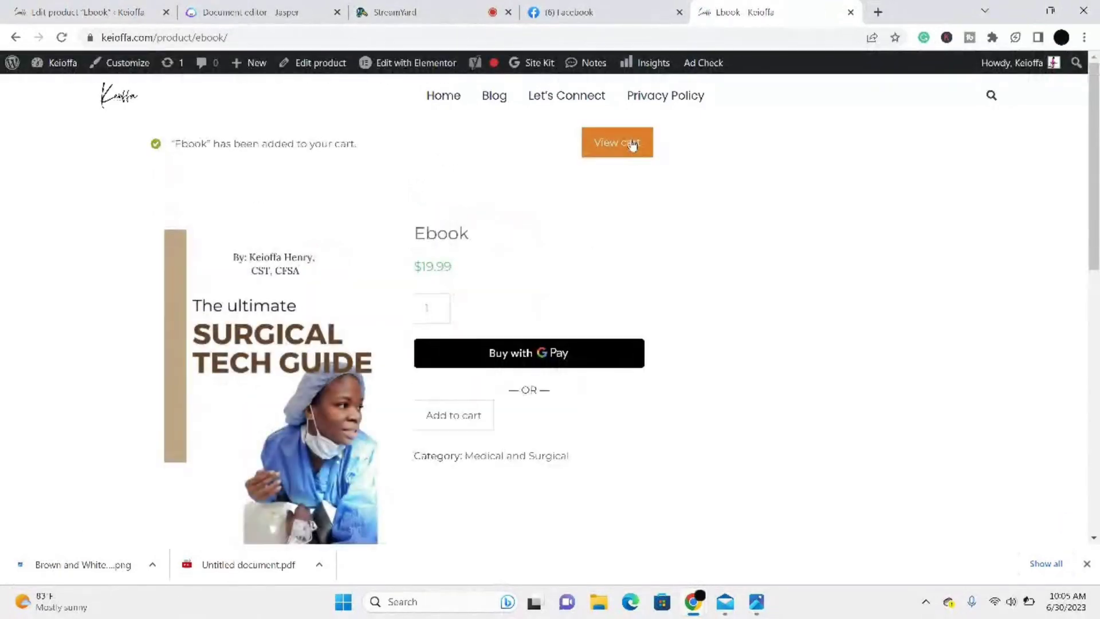
pyautogui.click(633, 145)
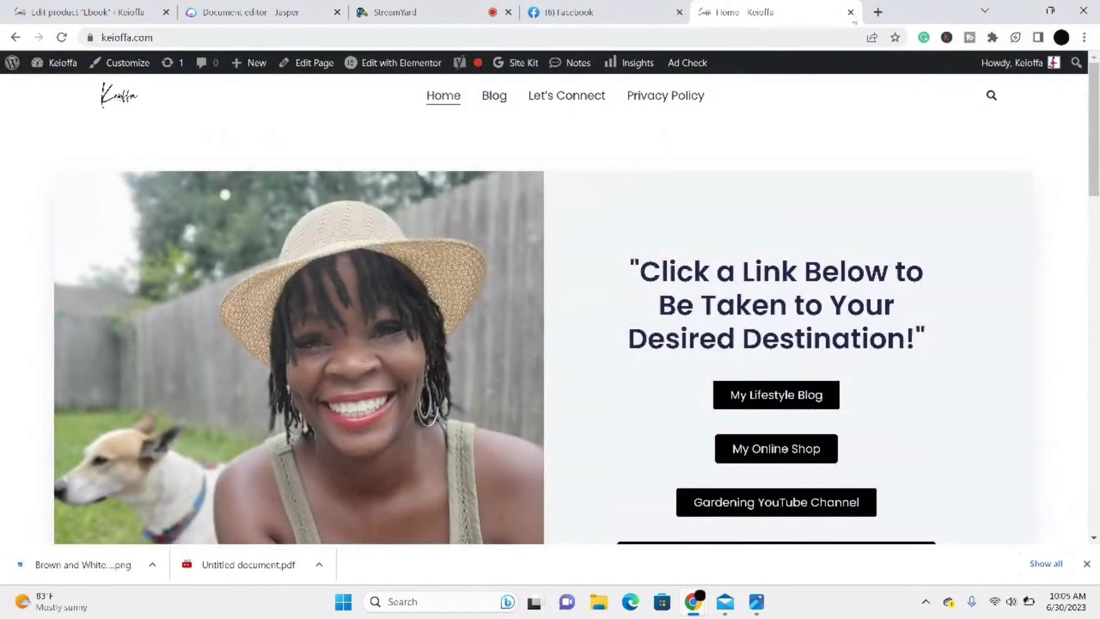
pyautogui.click(853, 12)
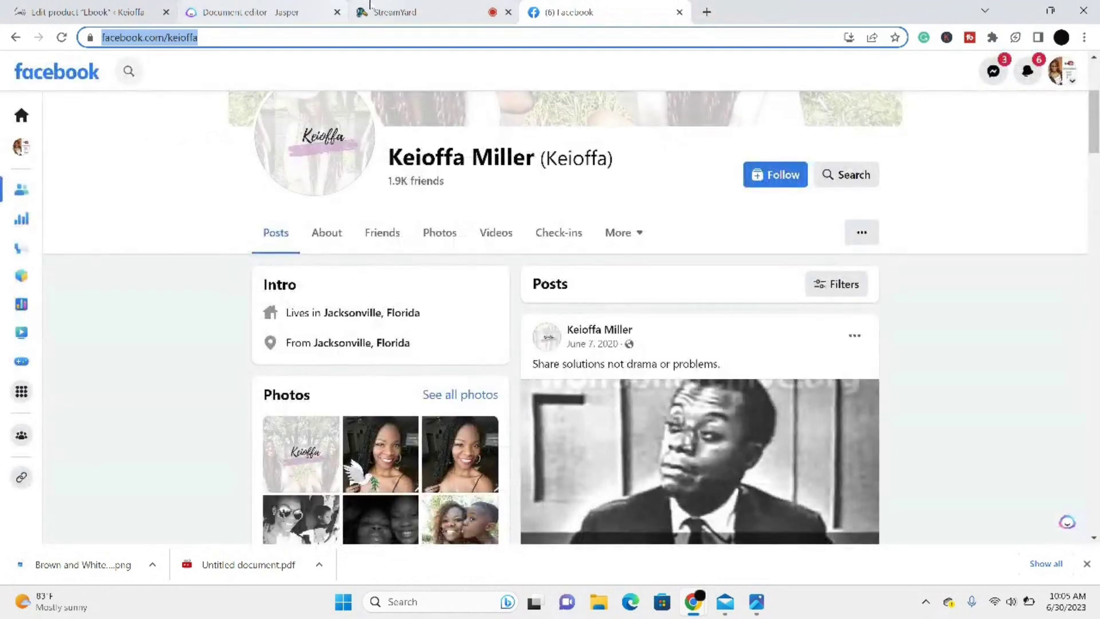
# Step: Switch to the StreamYard studio and stop sharing the screen
pyautogui.click(367, 12)
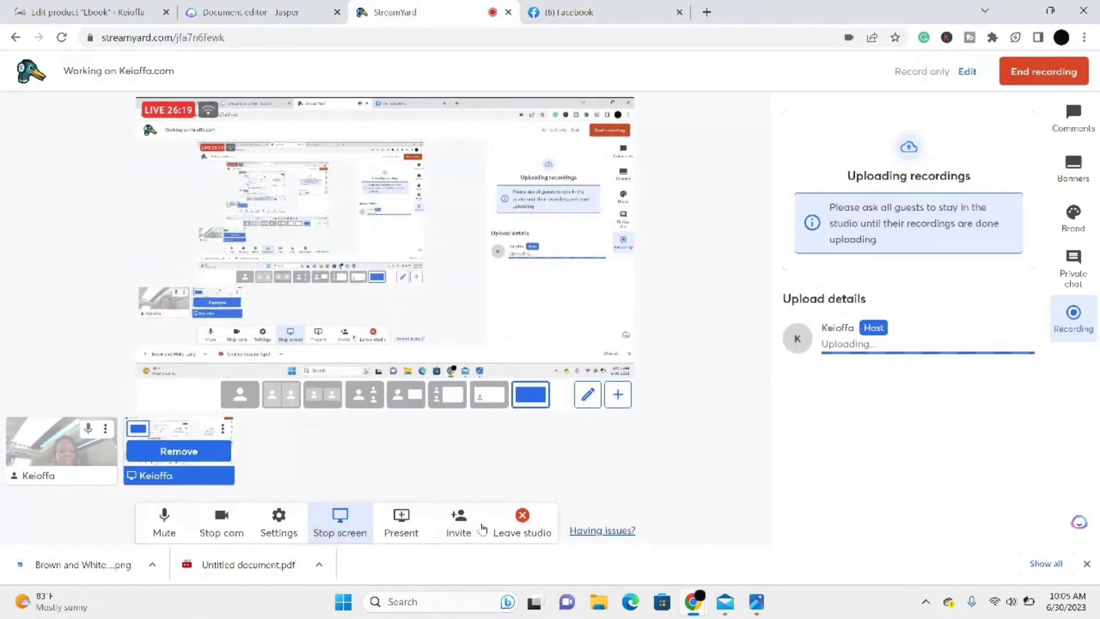
pyautogui.click(343, 521)
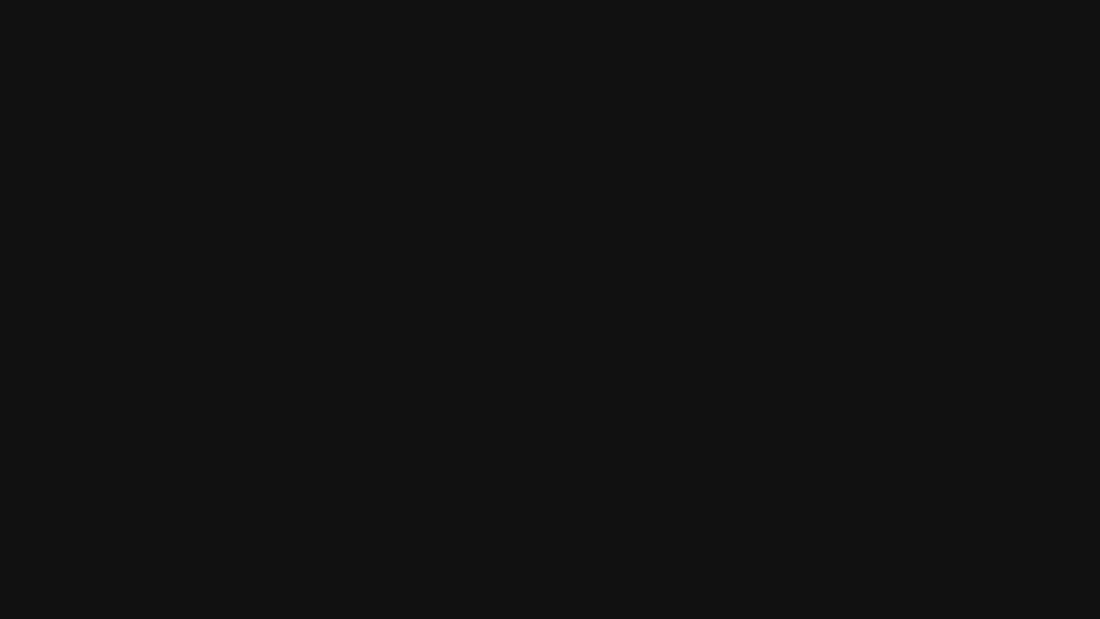